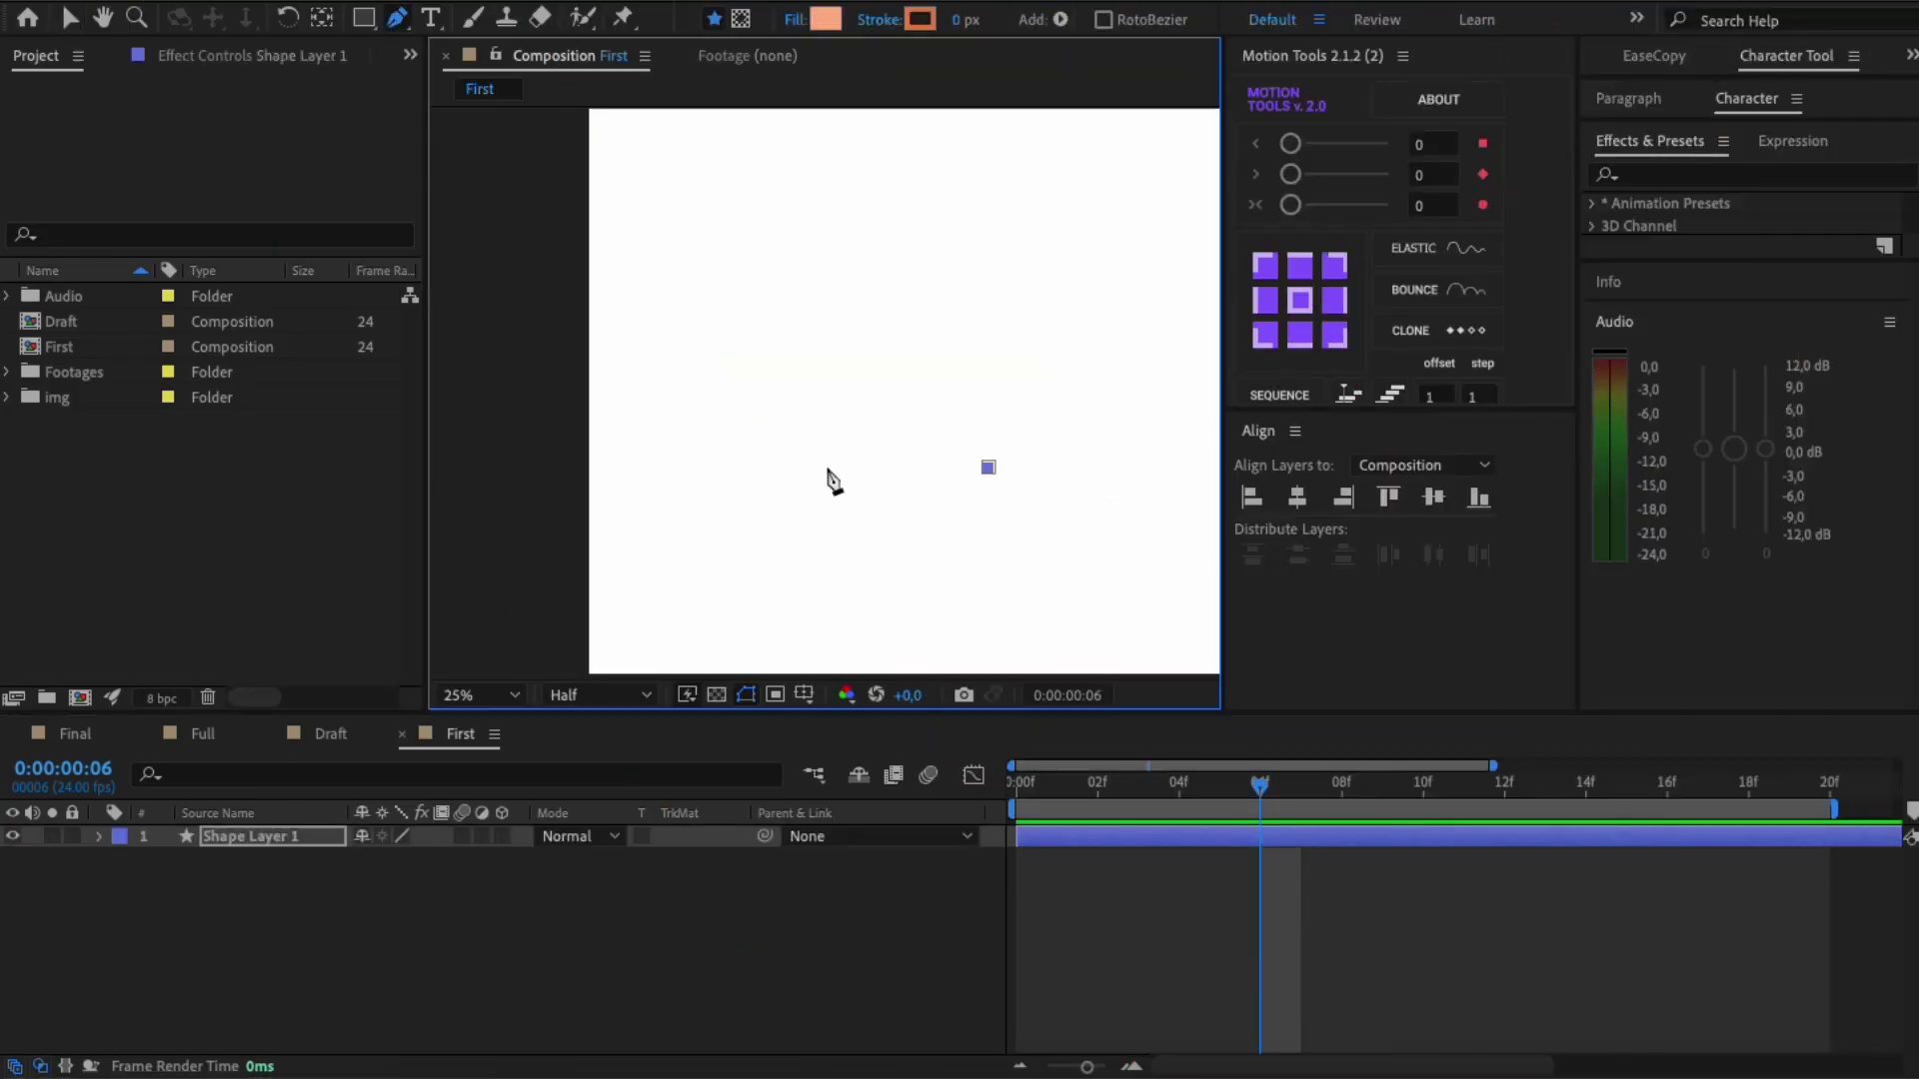
Step: Draw a closed four-spiked flame shape with a flat base using the Pen tool
click(827, 467)
click(774, 326)
click(1020, 315)
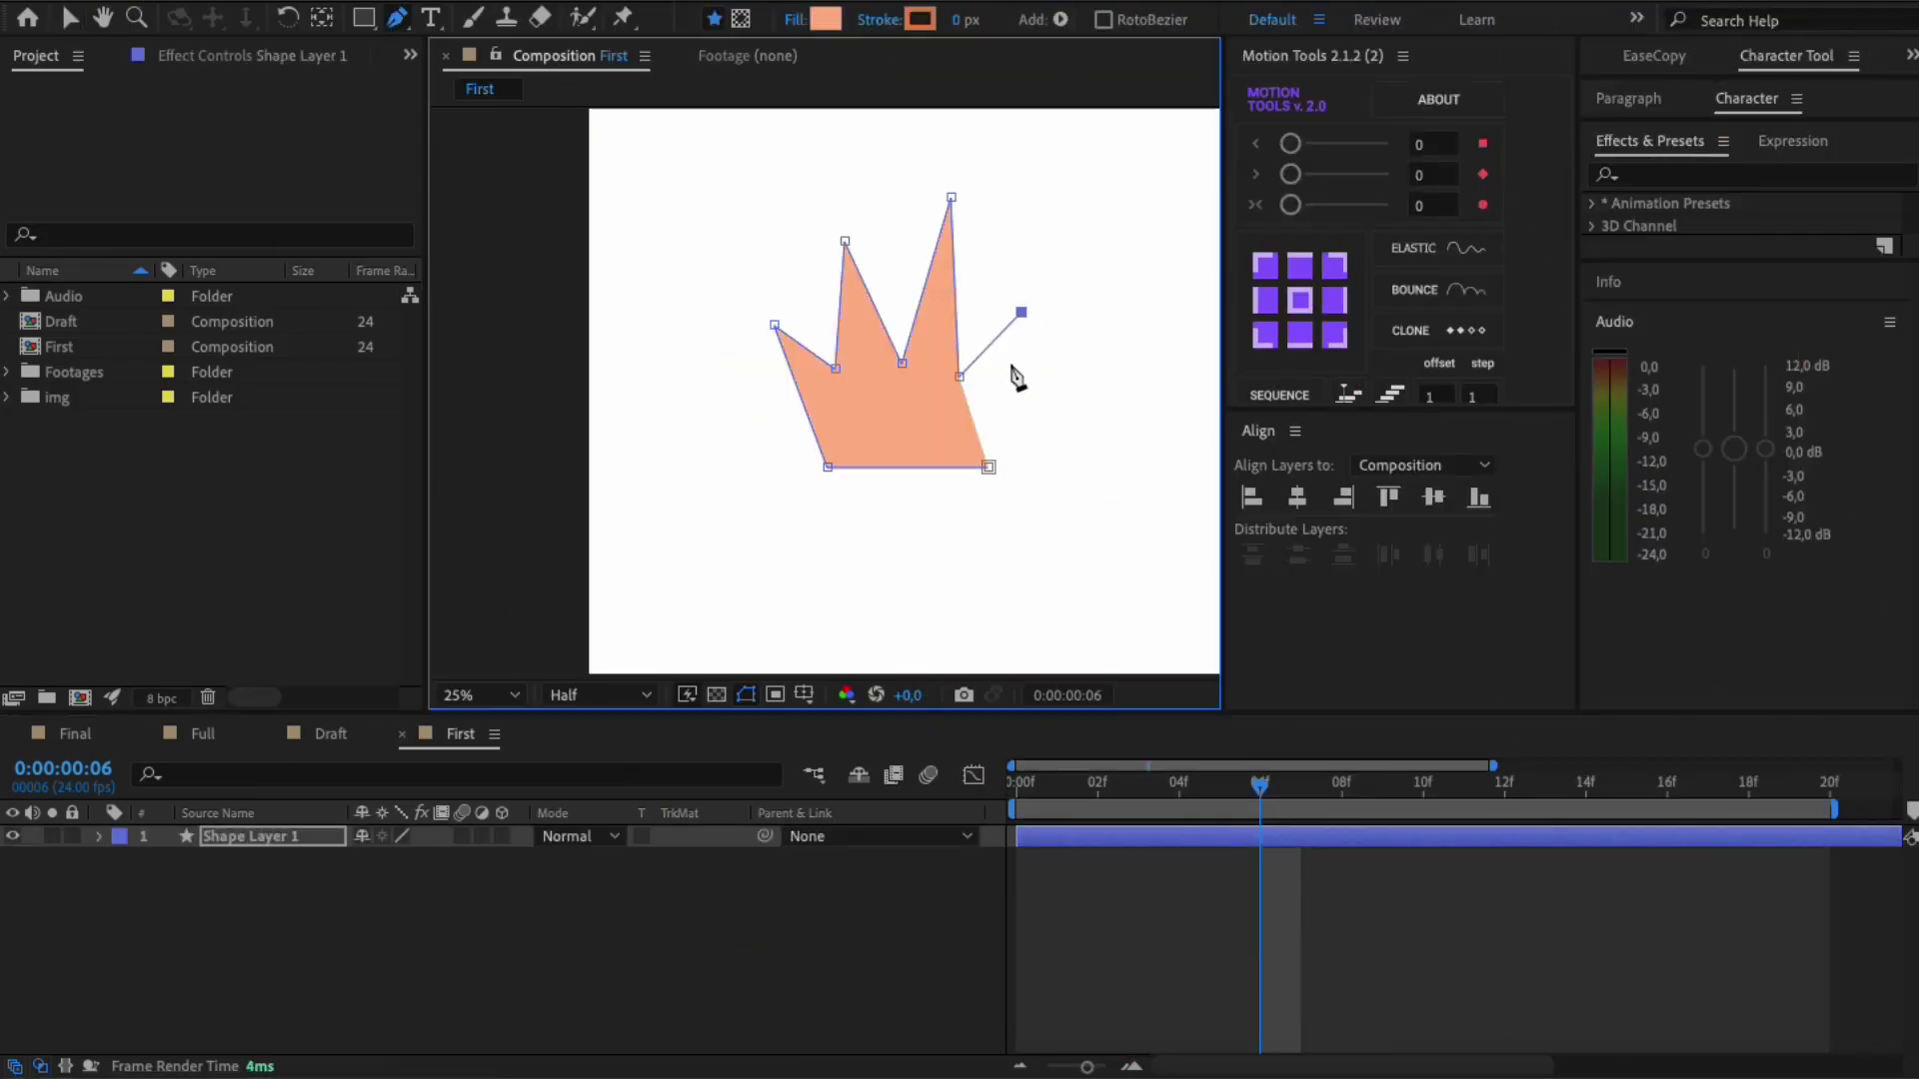
click(989, 467)
key(v)
Step: Enable keyframing on the shape's Path and rename the layer "fire"
click(99, 836)
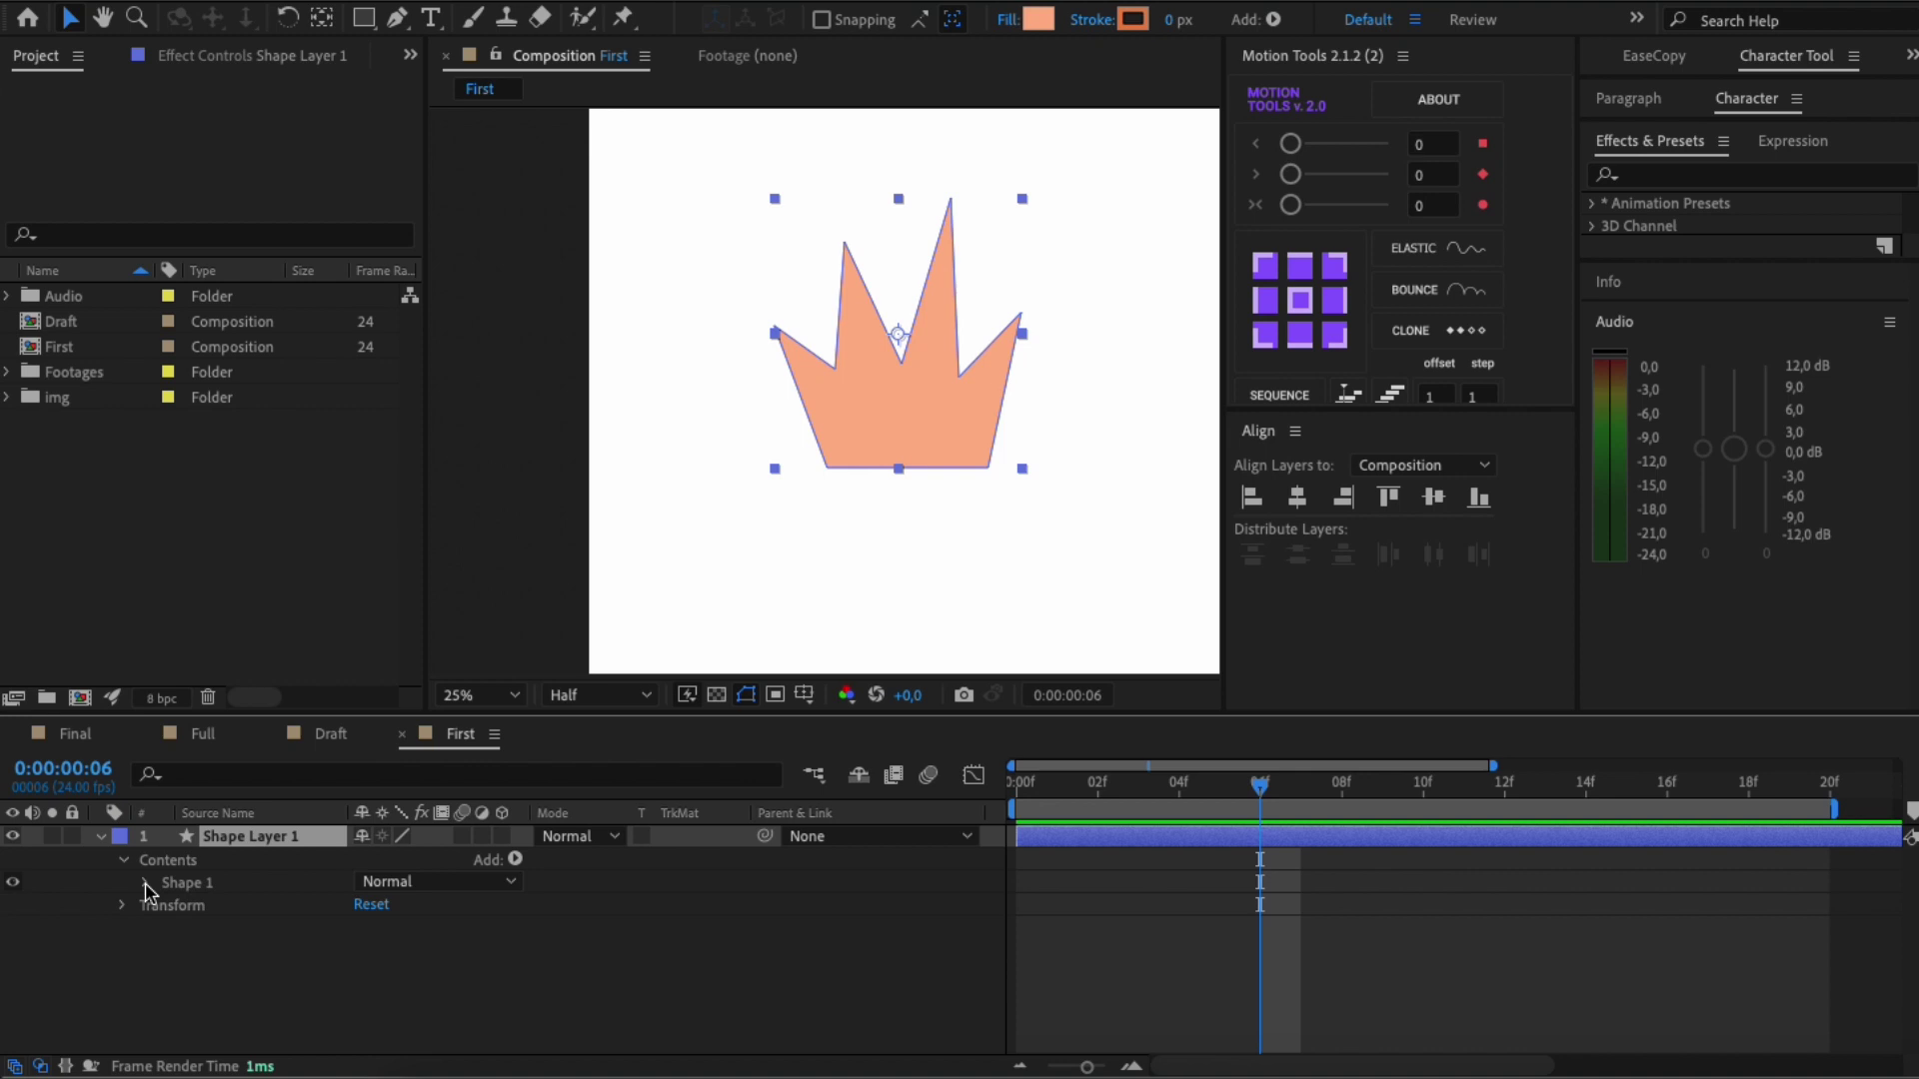
click(146, 883)
click(168, 905)
click(212, 928)
click(241, 838)
key(u)
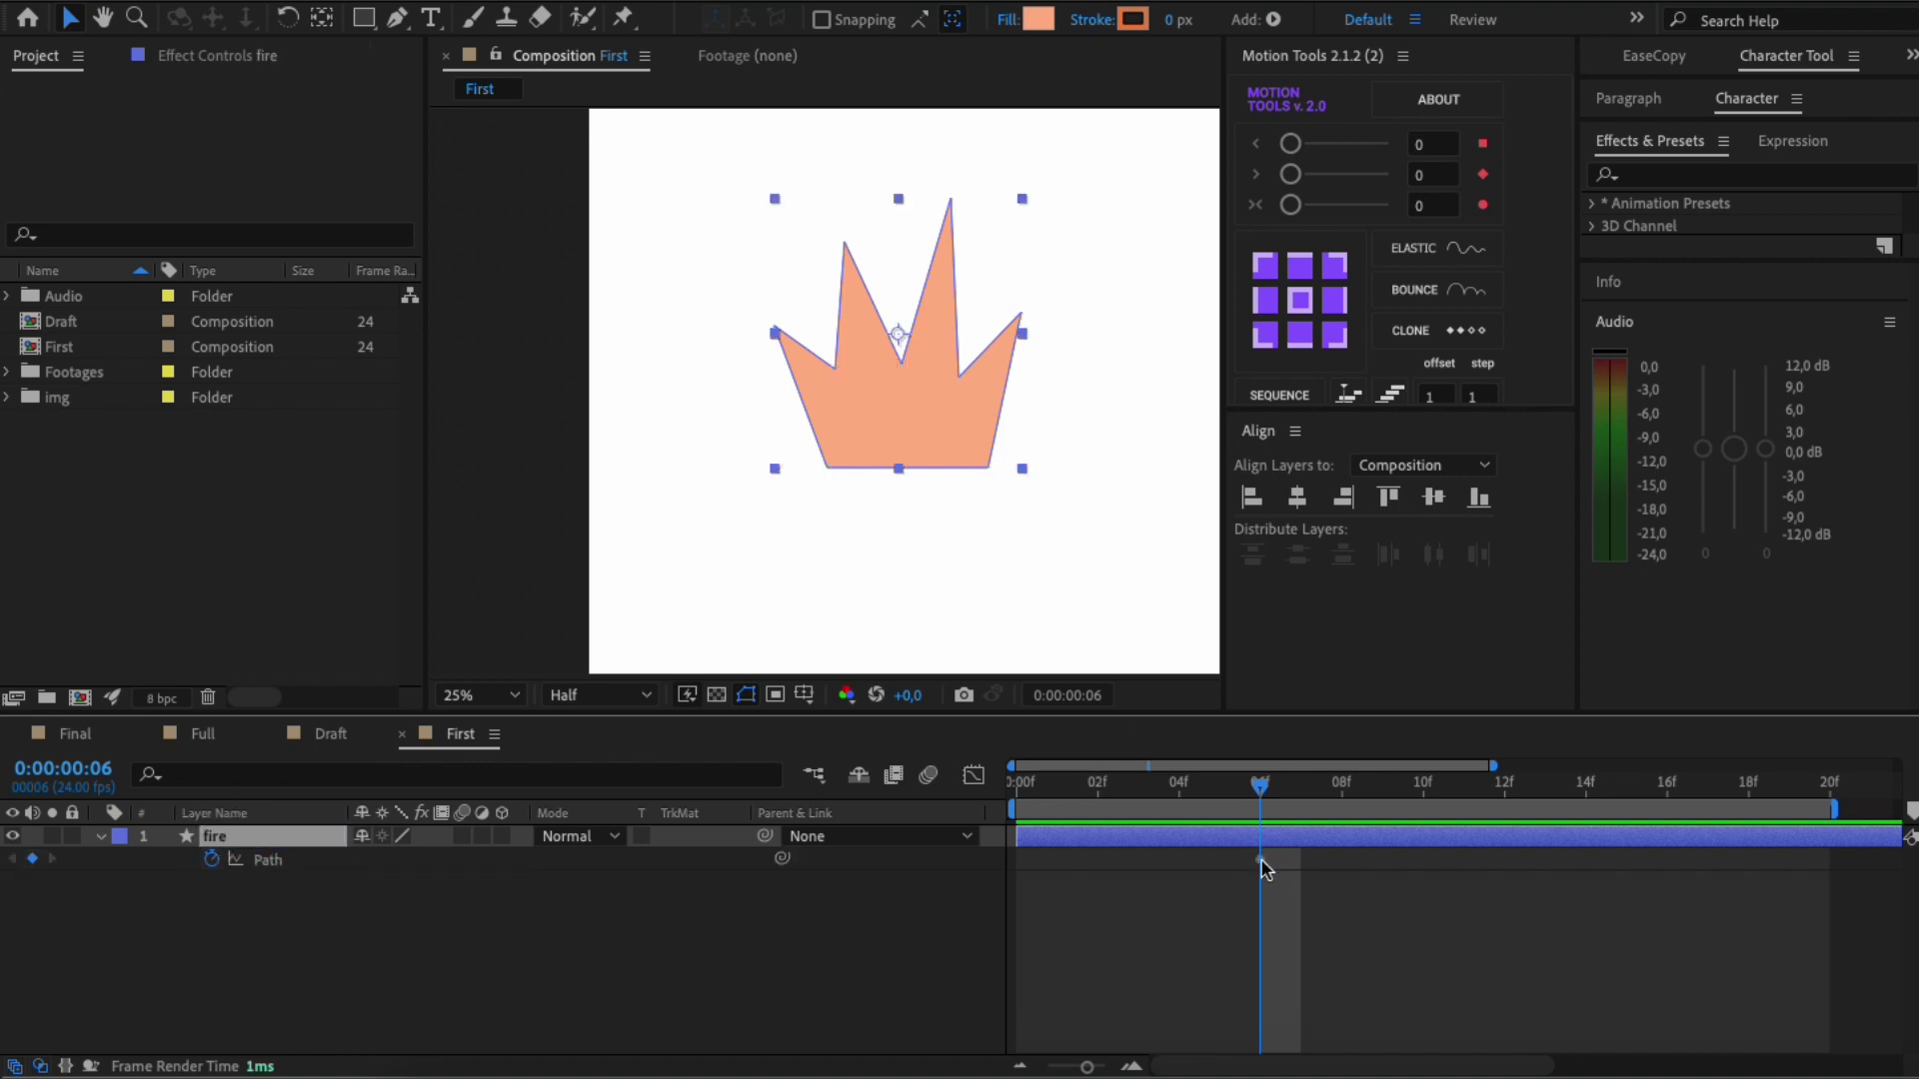
Step: Move the fire layer's Path keyframe to frame 0 and set the current time there
drag(1259, 859, 1018, 858)
click(1037, 787)
click(204, 889)
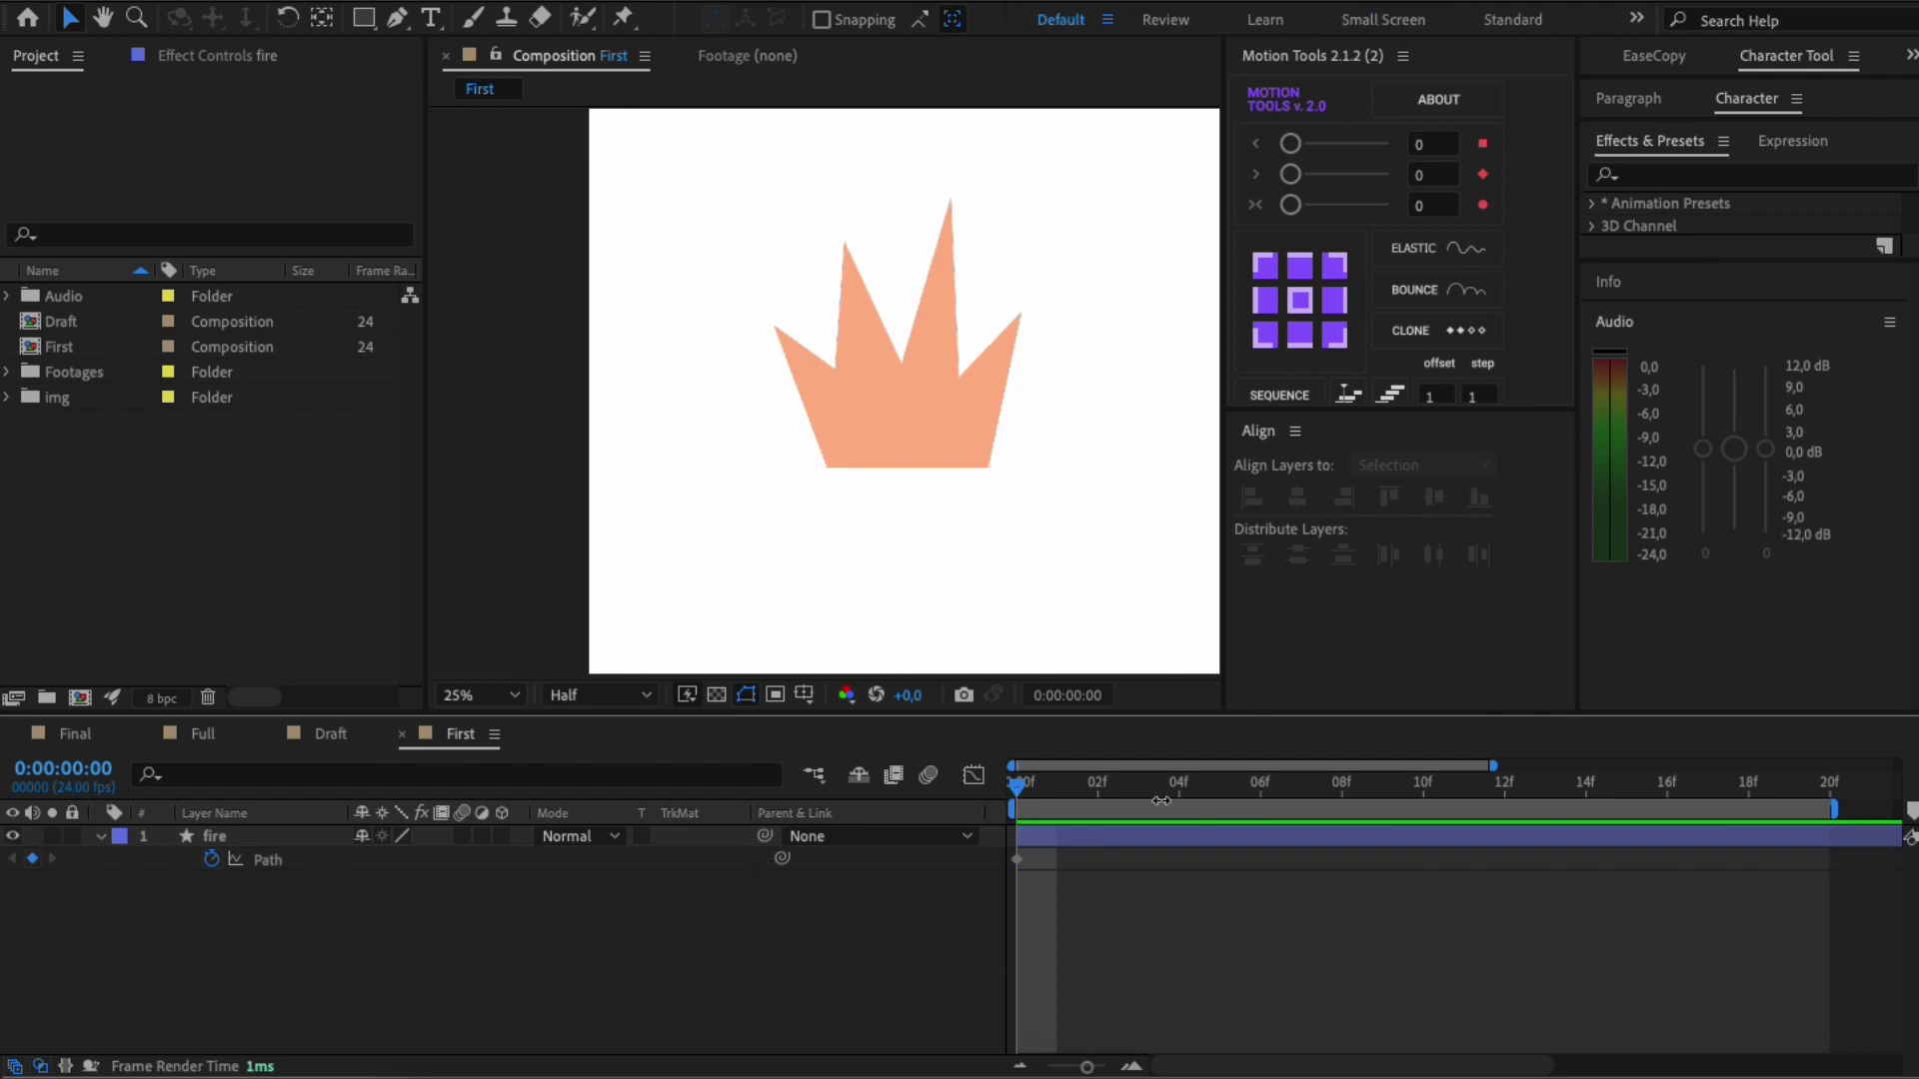
Step: Add a Path keyframe at frame 4 and reshape the flame, lifting the two middle spikes and lowering the outer tips and valleys
click(1178, 791)
click(32, 859)
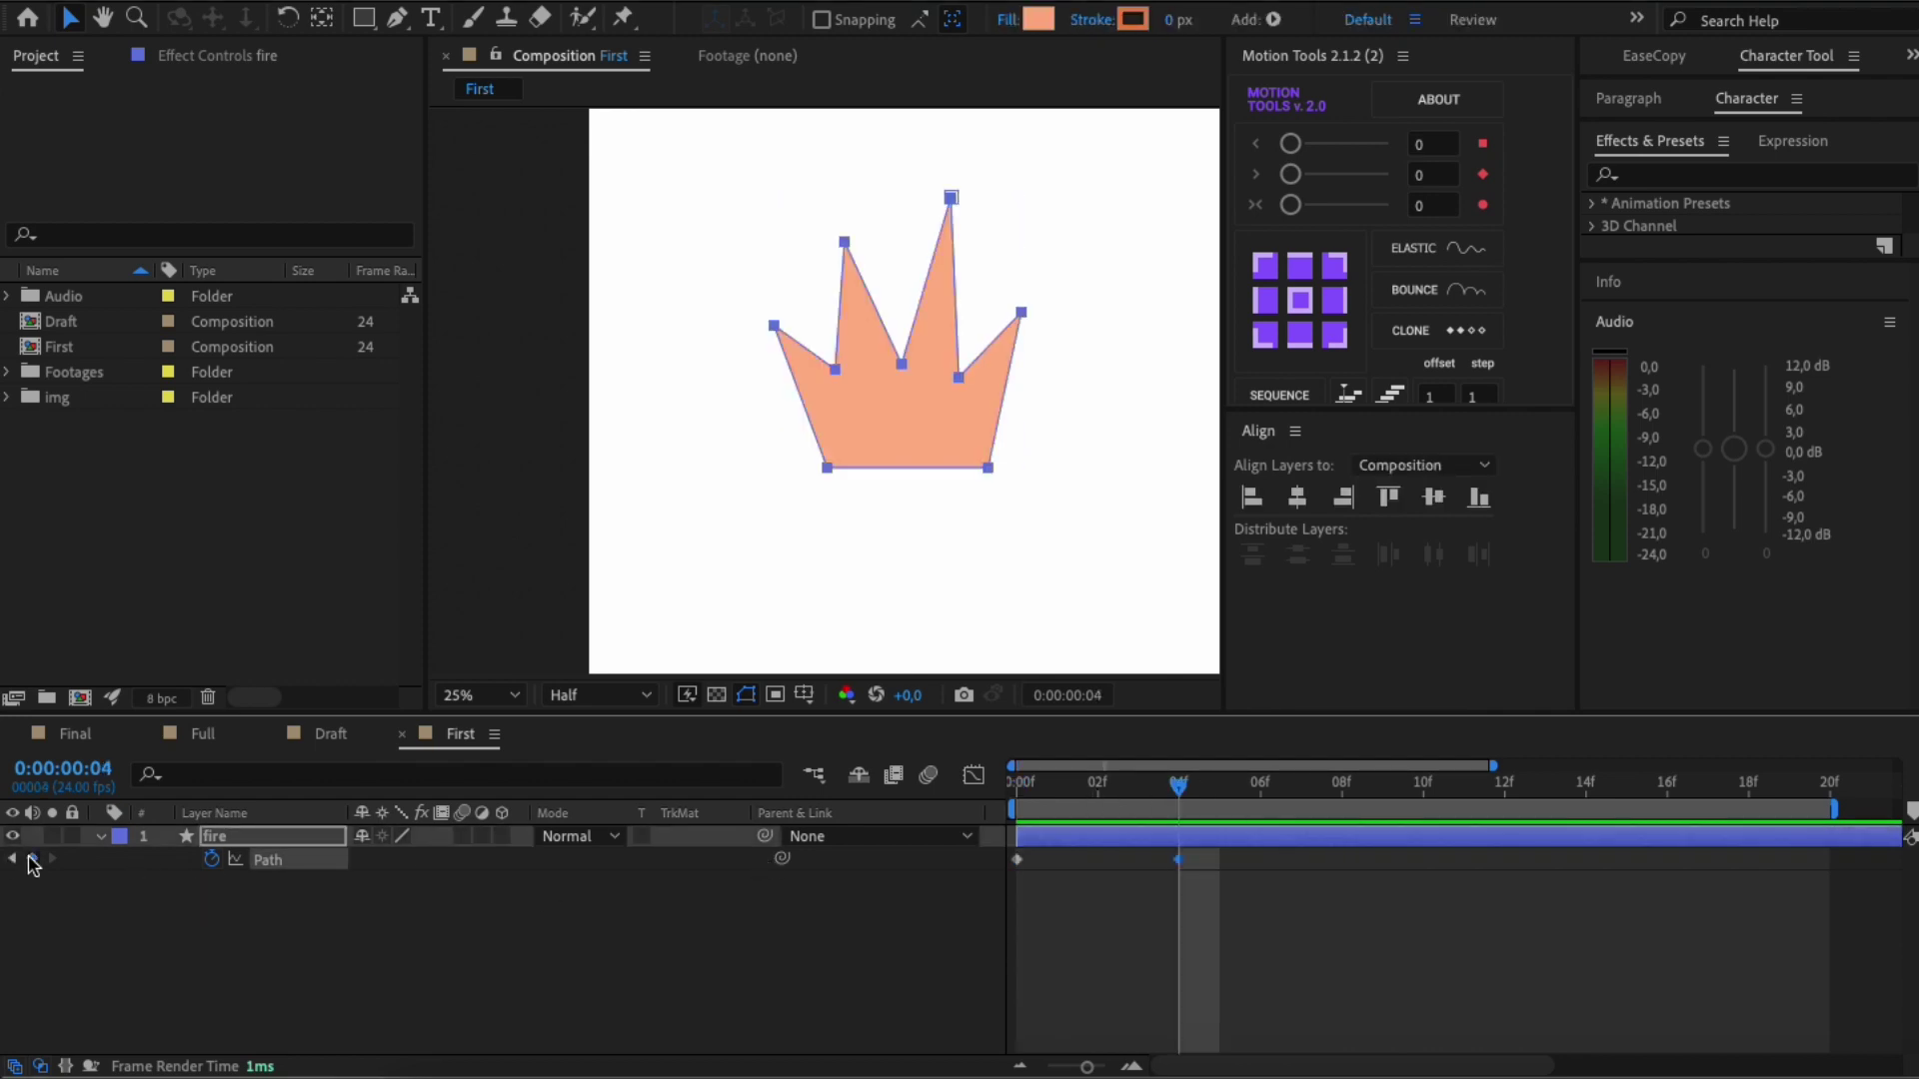
click(836, 371)
drag(775, 325, 778, 341)
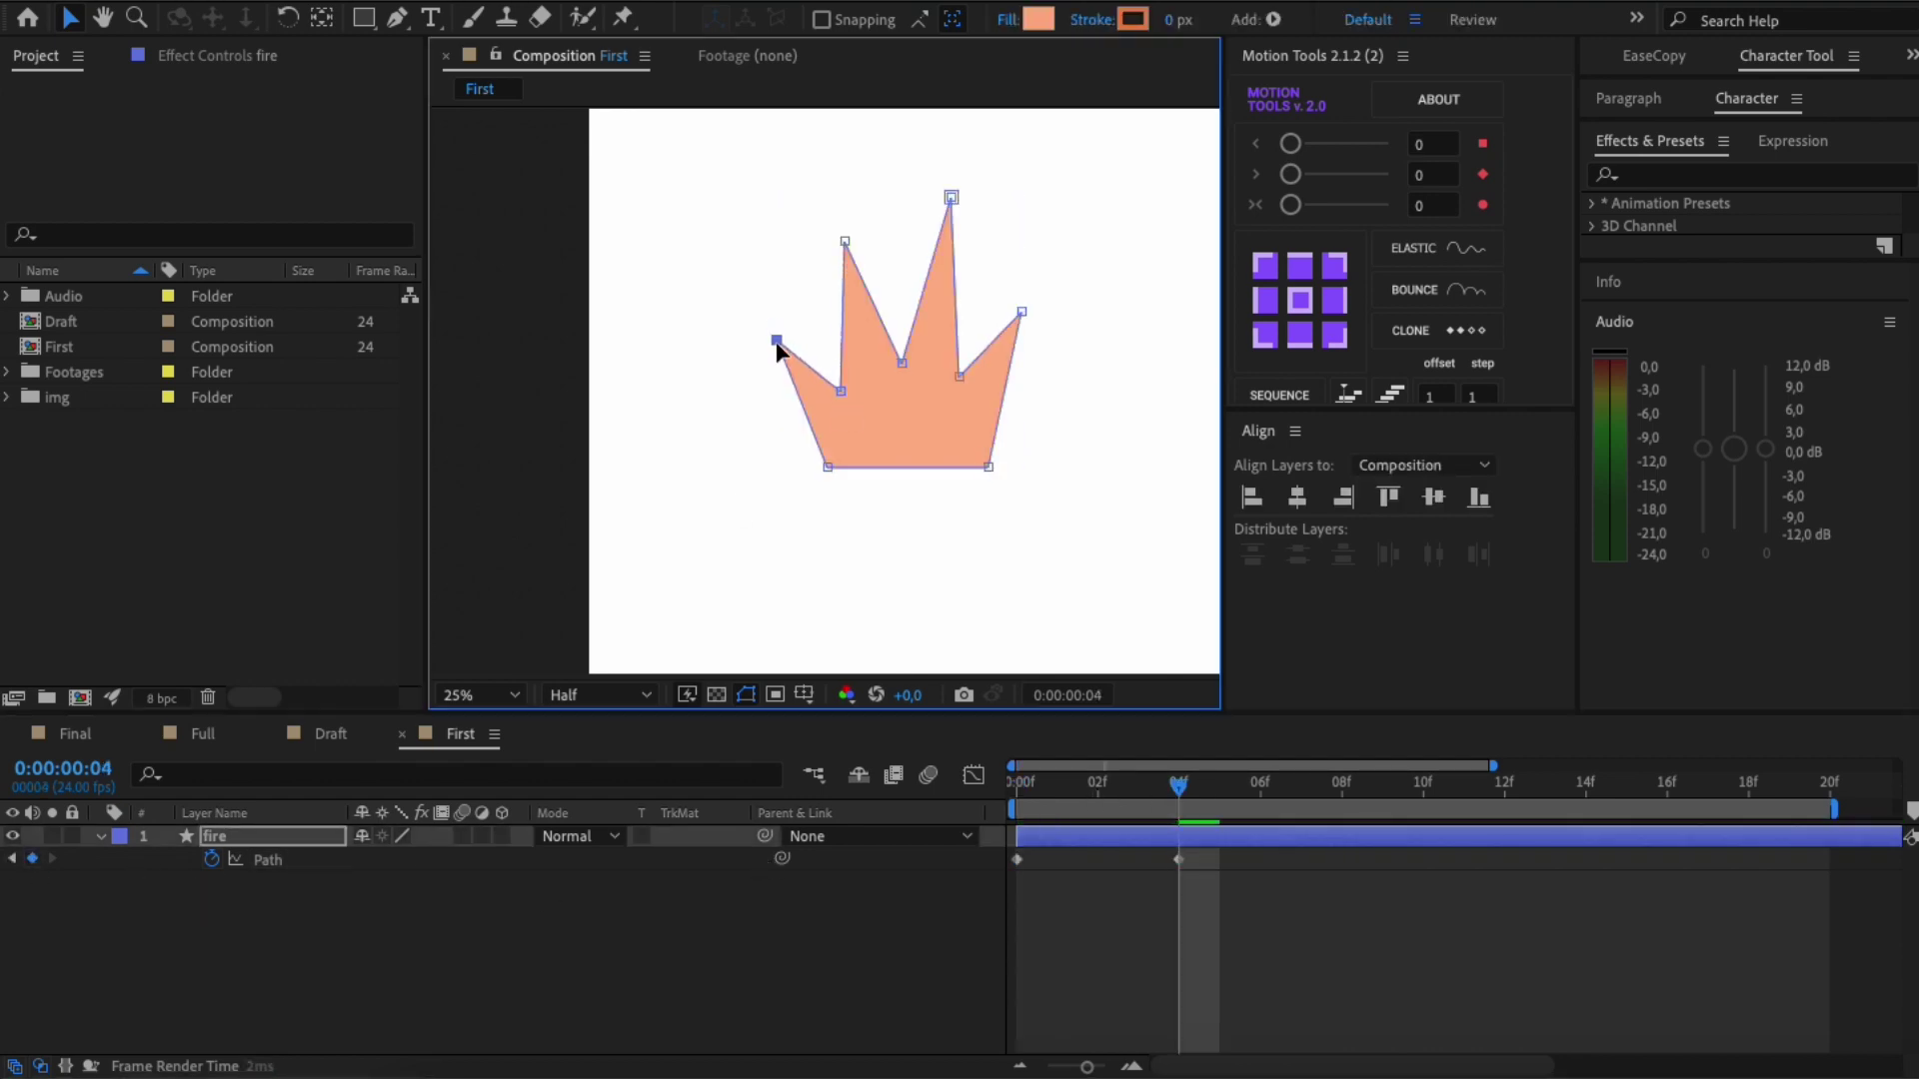
drag(901, 363, 905, 382)
drag(952, 197, 976, 163)
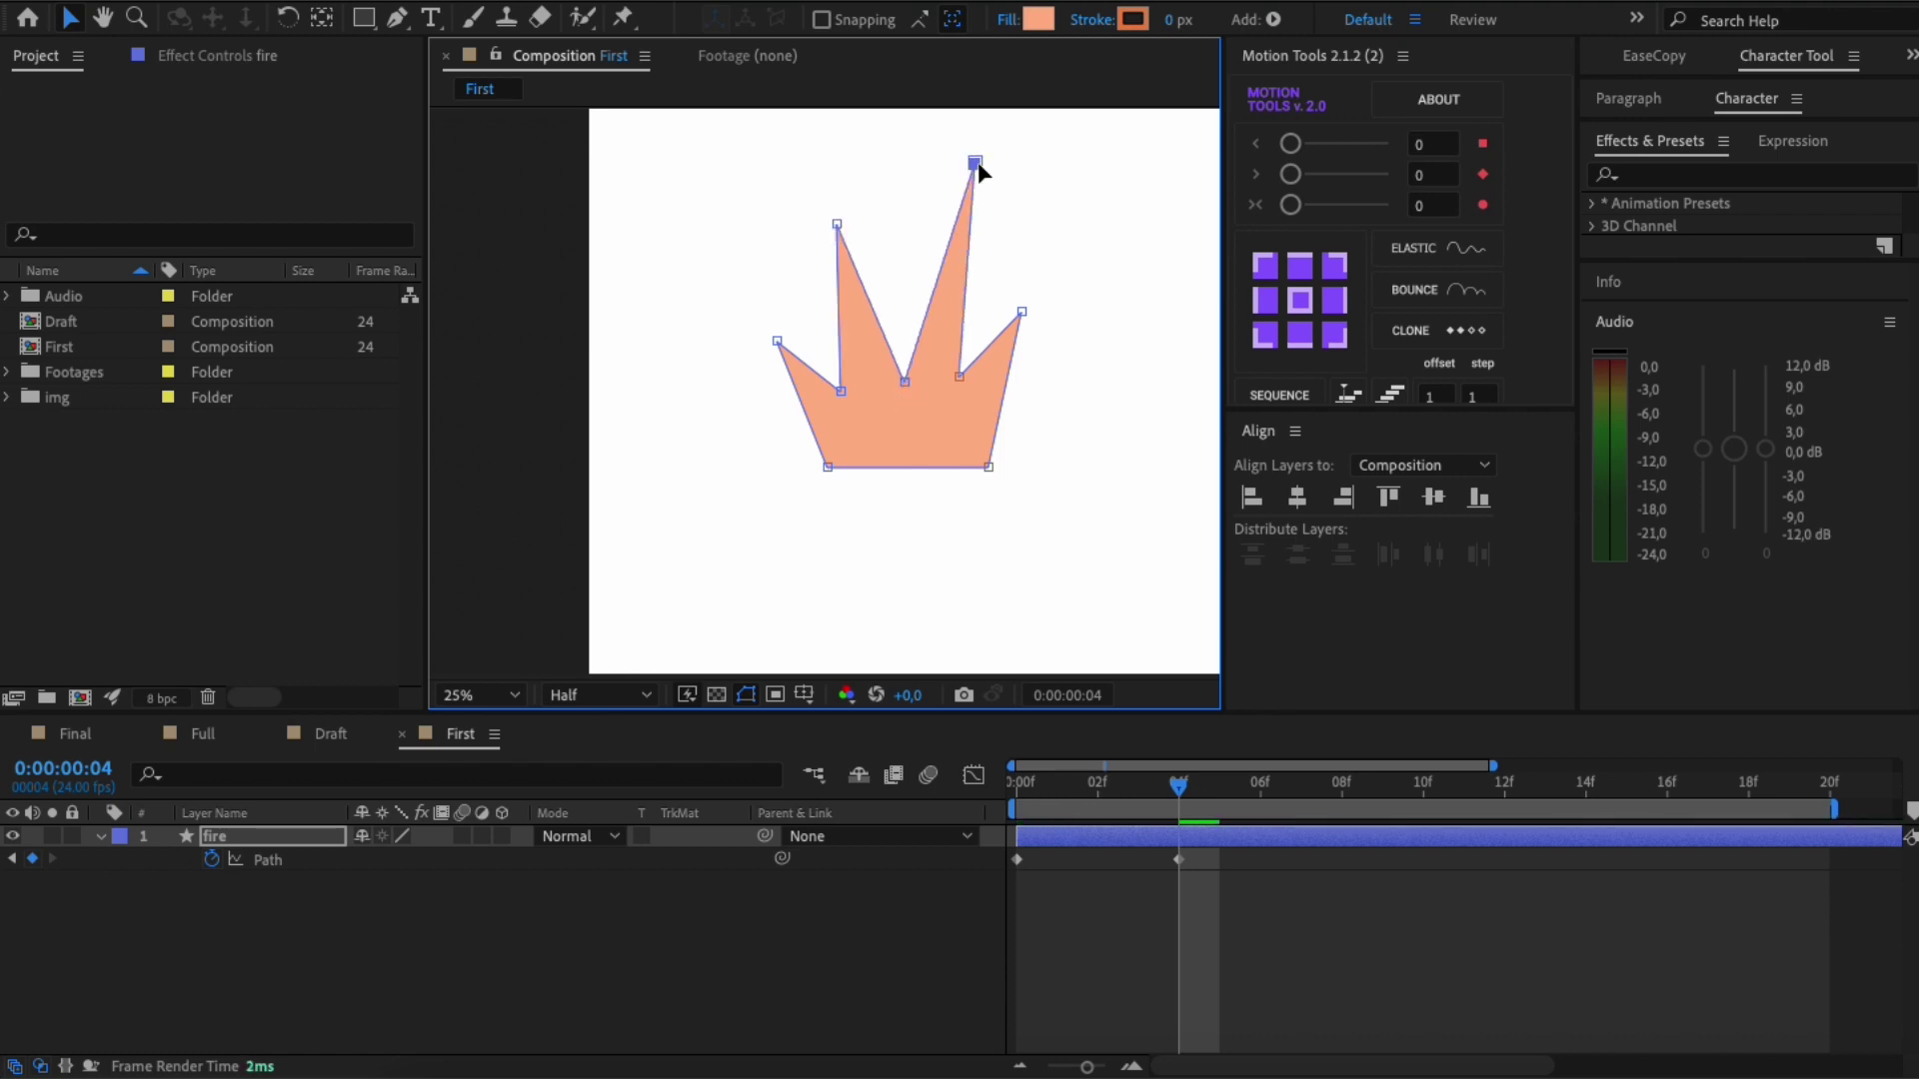
drag(960, 377, 967, 401)
drag(1022, 312, 1029, 341)
Step: Reshape the flame's Path at frame 8, raising the leftmost tip, lowering the tall right spike and shifting the valleys
click(1340, 785)
drag(778, 341, 759, 297)
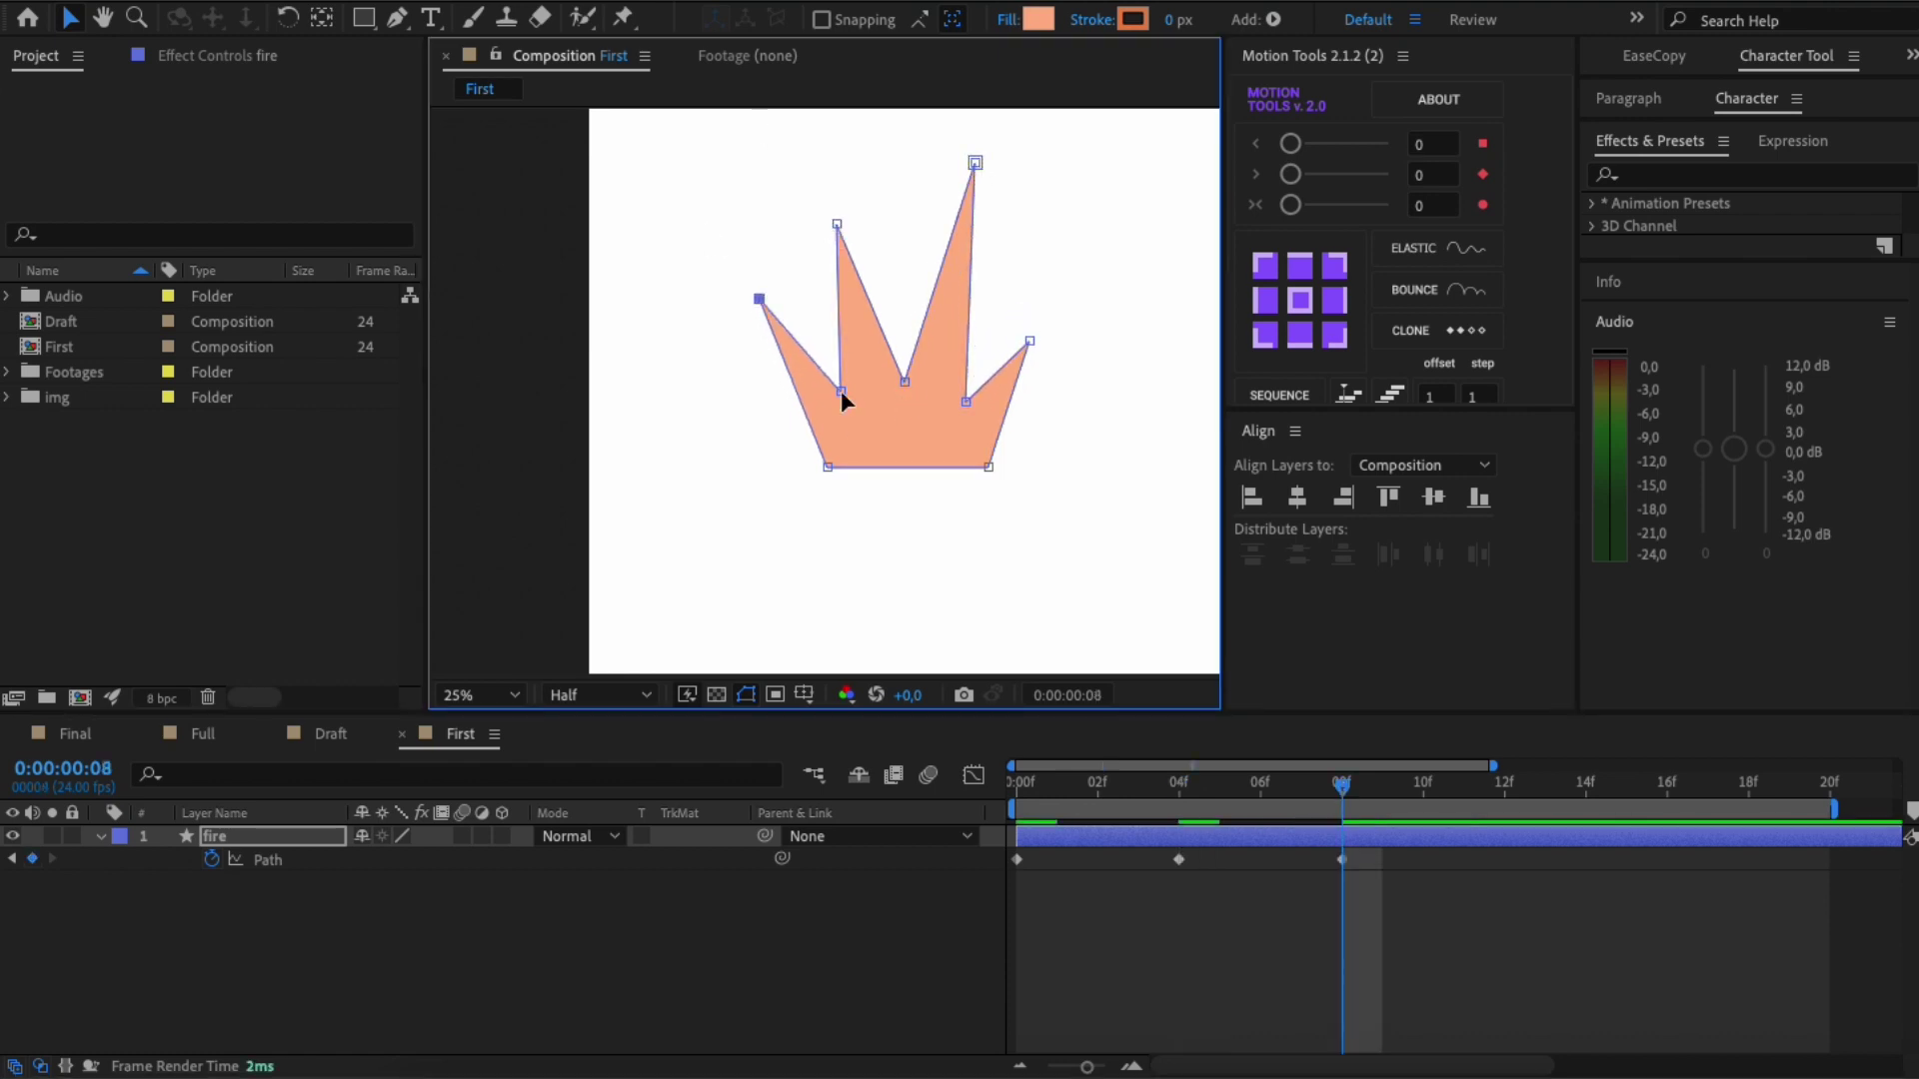
drag(841, 391, 829, 366)
click(839, 225)
drag(975, 163, 964, 205)
drag(967, 401, 979, 381)
drag(900, 417, 903, 396)
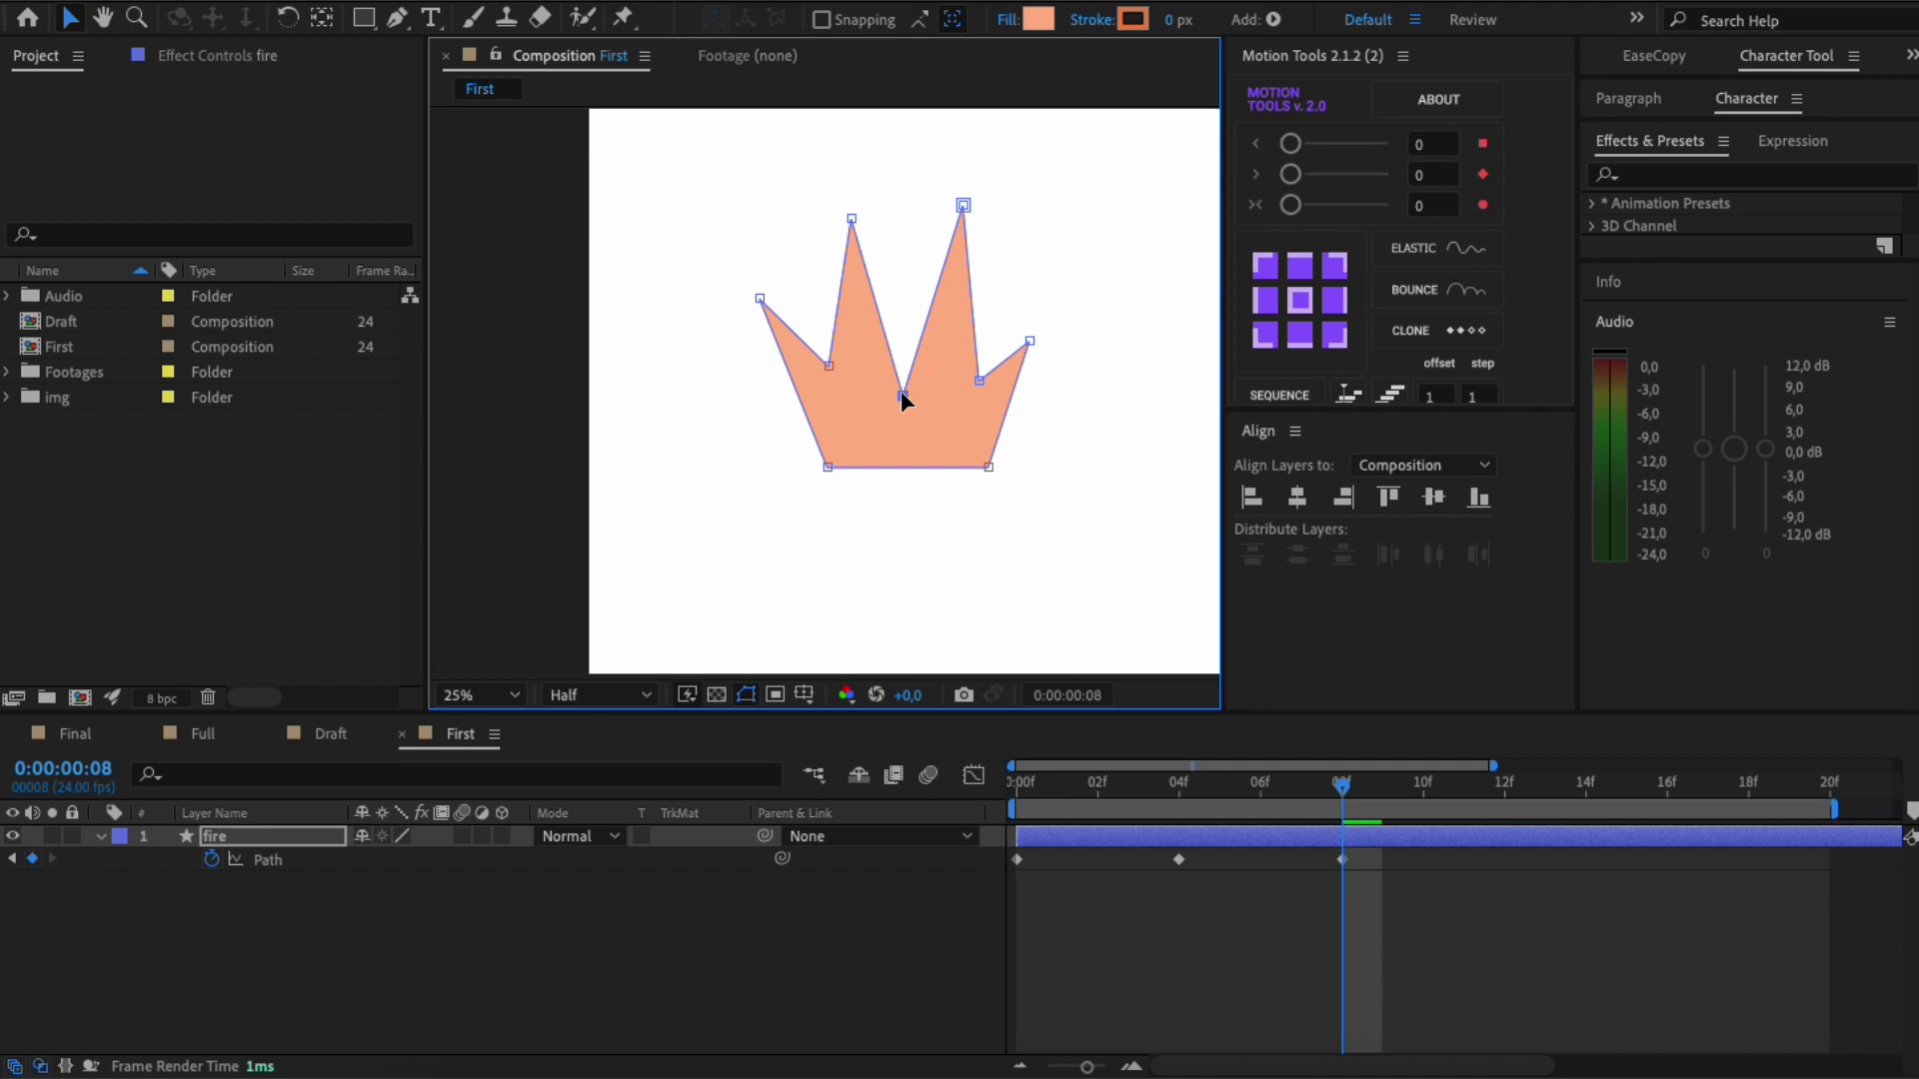
drag(1029, 341, 1036, 354)
Step: Create varied flame shapes at frames 12 and 16 by moving the Path's spike tips and valleys
click(1504, 785)
drag(759, 298, 749, 287)
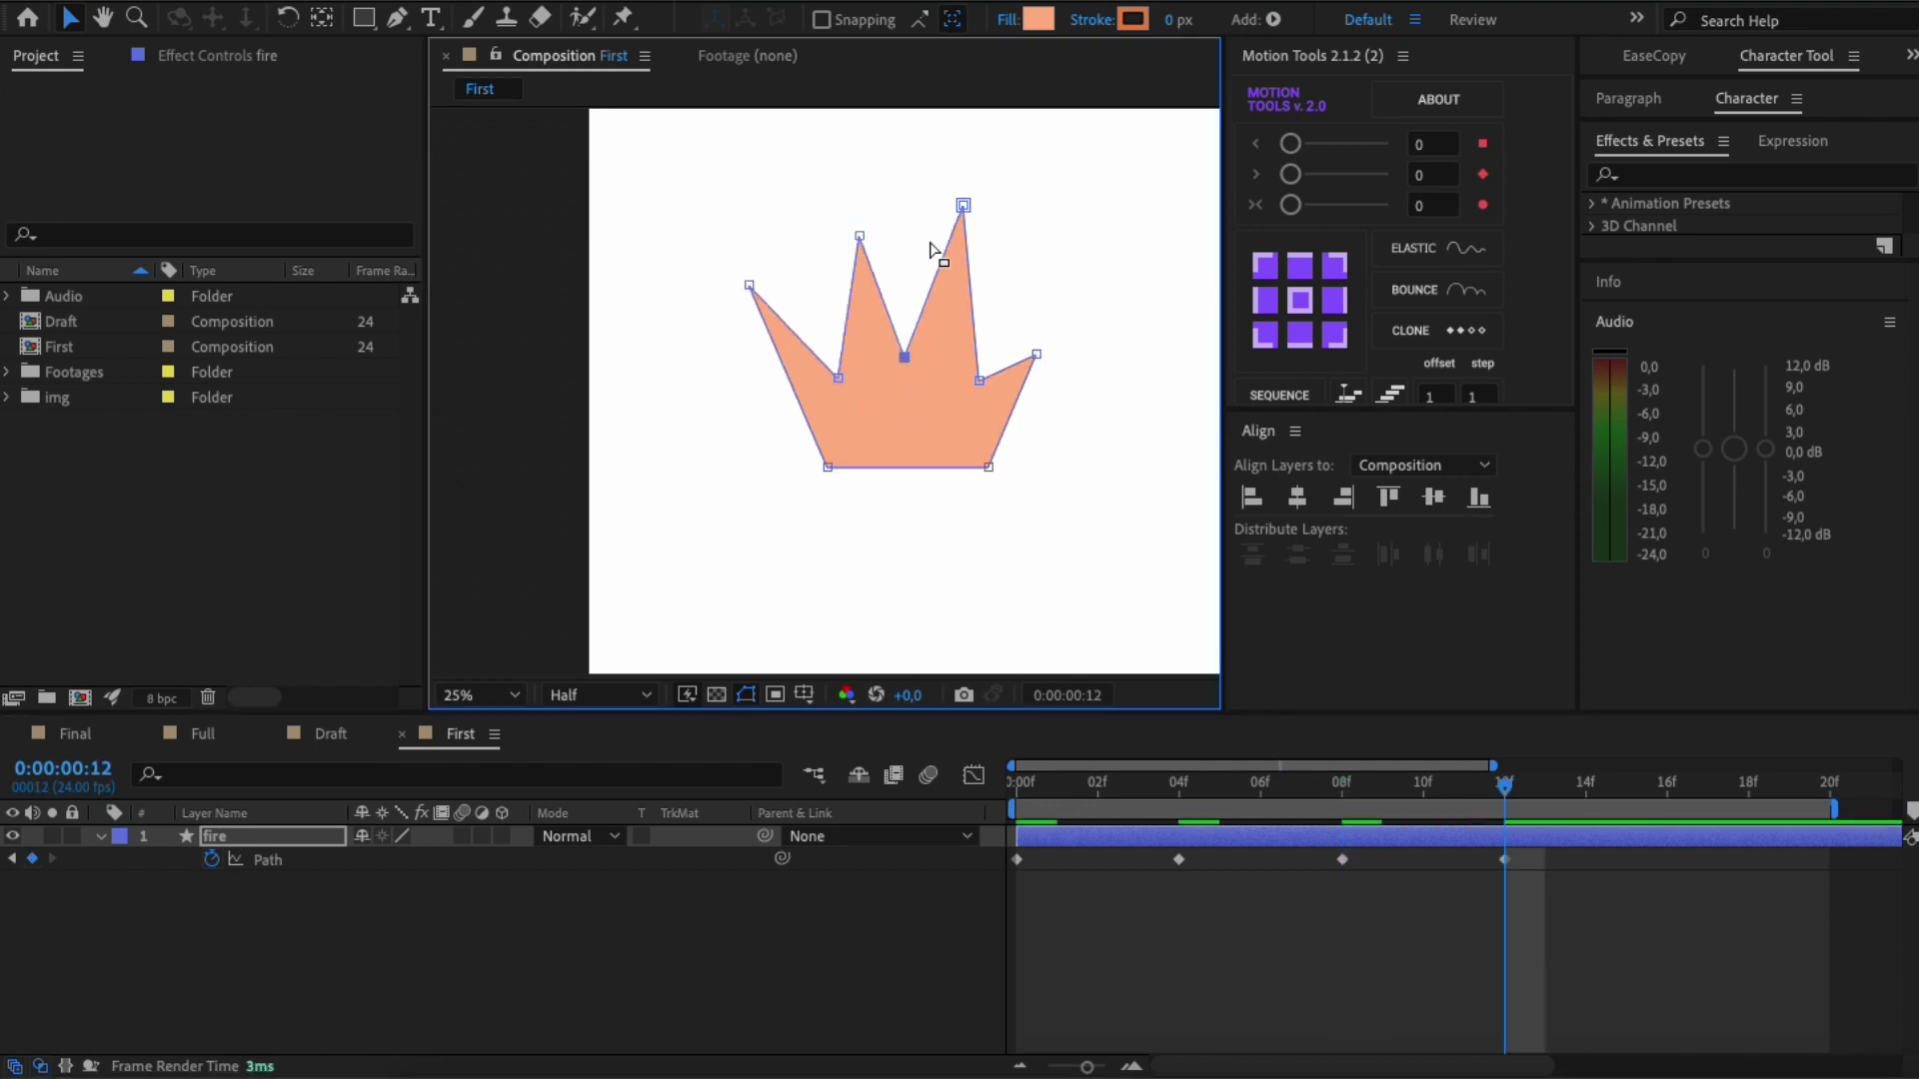
key(Page_Down)
key(Page_Down)
key(Page_Down)
key(Page_Down)
drag(749, 286, 756, 317)
drag(838, 378, 842, 392)
drag(859, 236, 846, 193)
drag(987, 206, 979, 241)
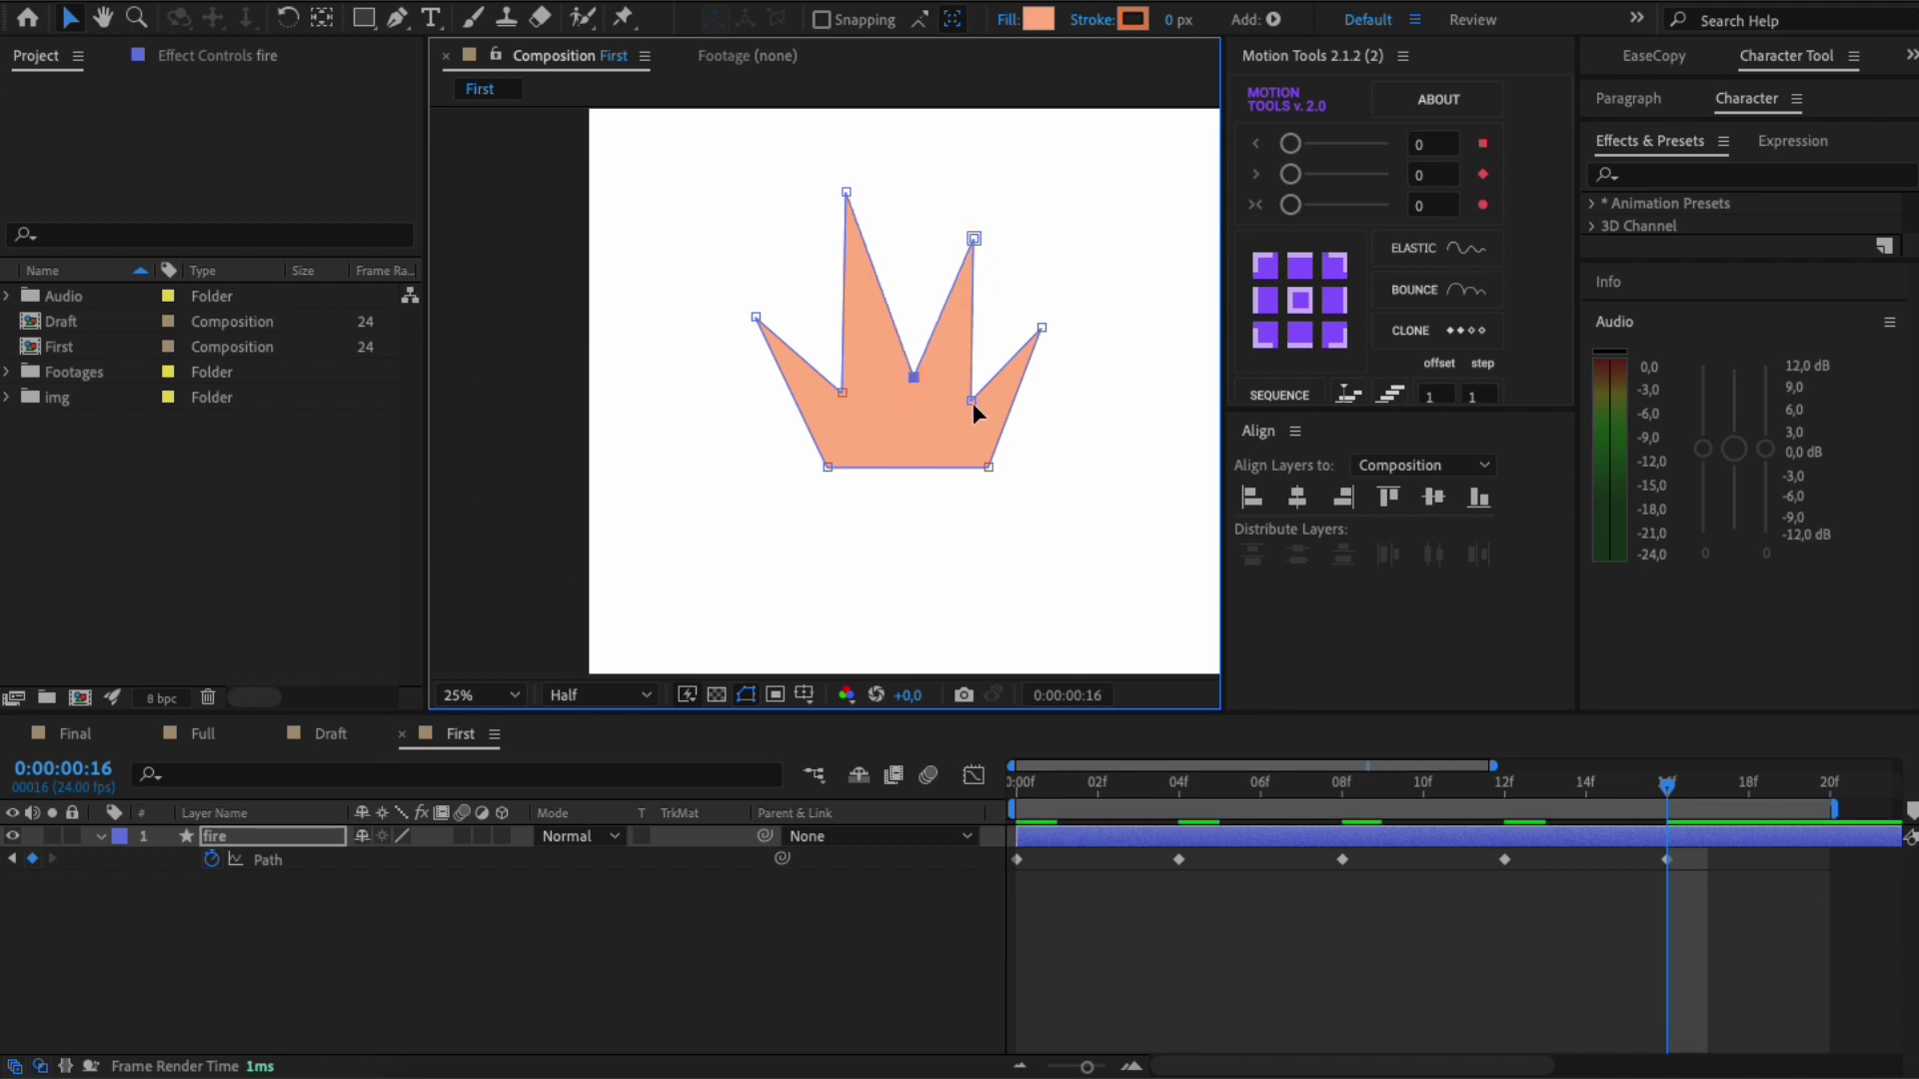
drag(1042, 329, 1043, 335)
Step: Copy the first Path keyframe to frame 20 so the flame loops, and preview the animation
key(Page_Down)
key(Page_Down)
key(Page_Down)
key(Page_Down)
click(1016, 860)
key(super+c)
key(super+v)
click(1218, 904)
key(Home)
key(space)
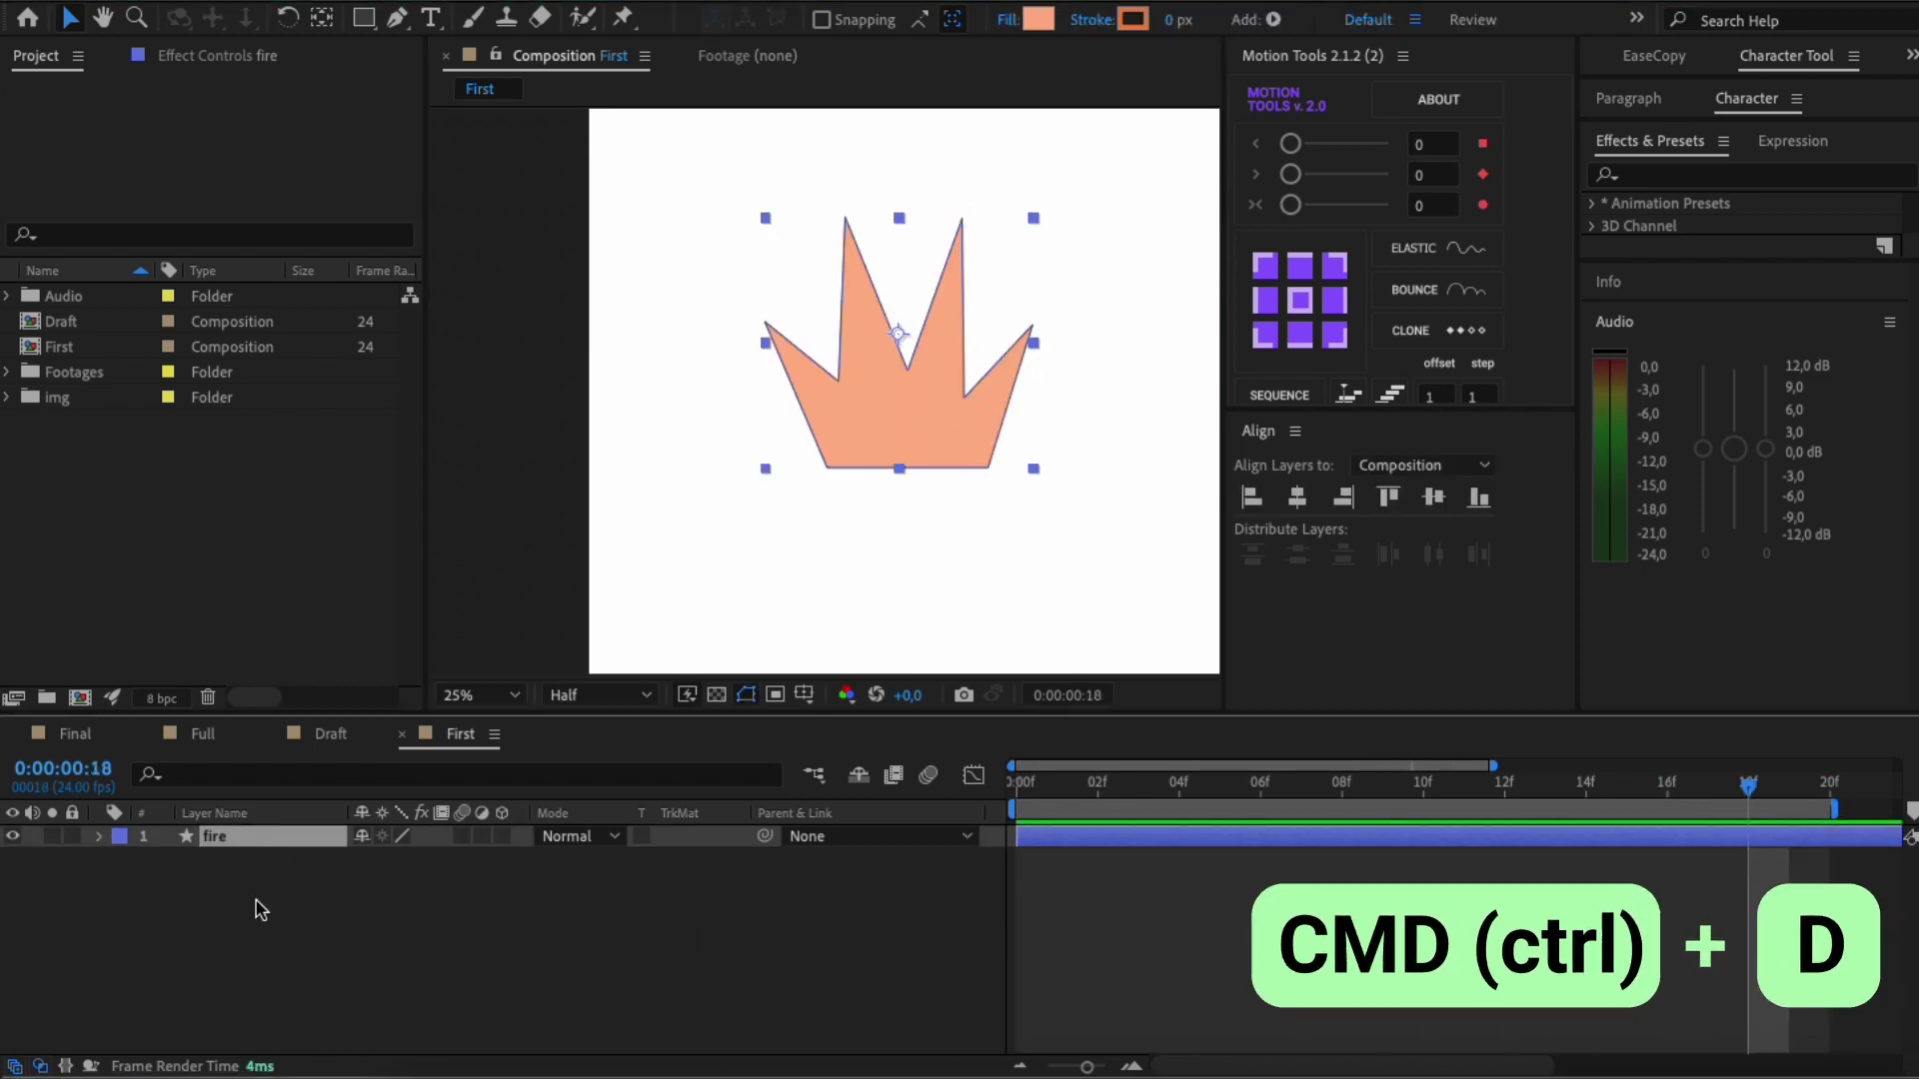
Step: Duplicate the fire layer as "fire small" and give the copy a lighter orange fill
key(ctrl+d)
key(Return)
text(fire small)
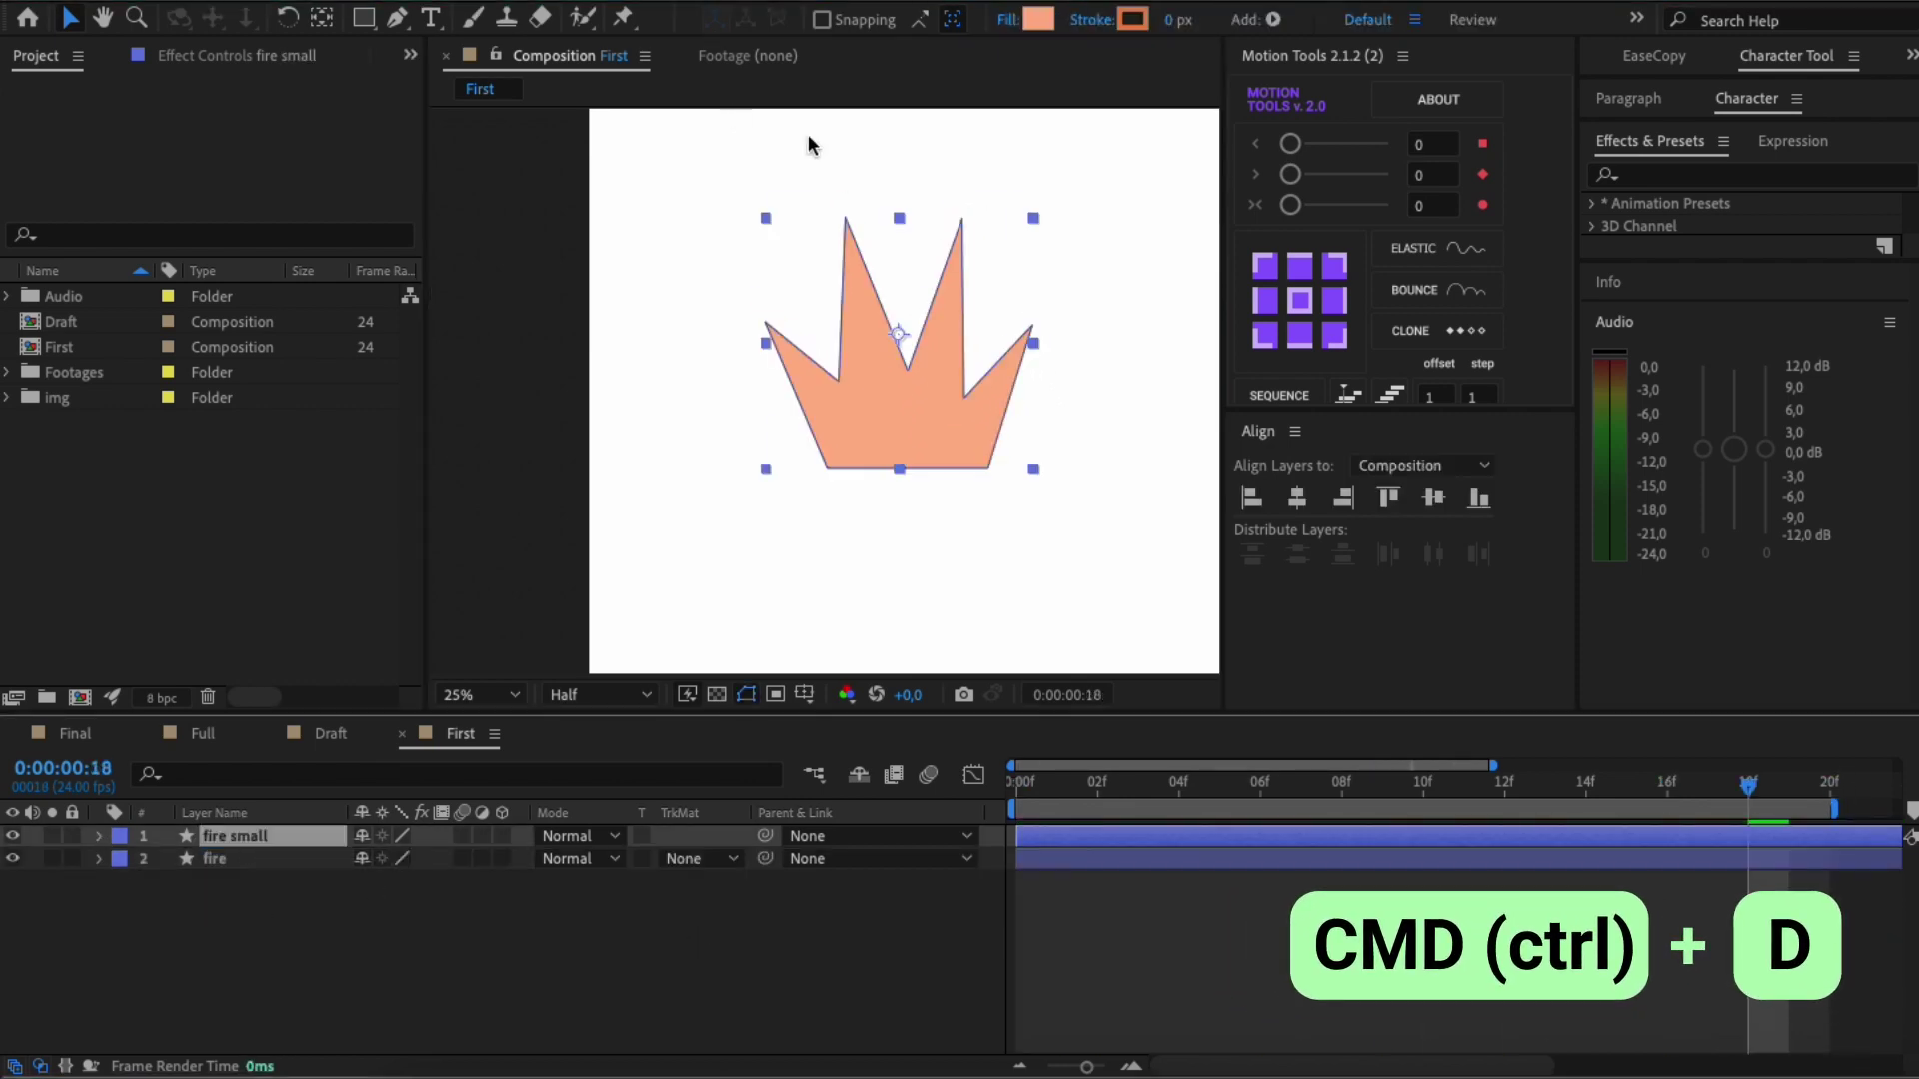
click(1037, 19)
click(1114, 377)
Step: Set the "fire small" layer's anchor point to its bottom centre and scale it to 49%
key(s)
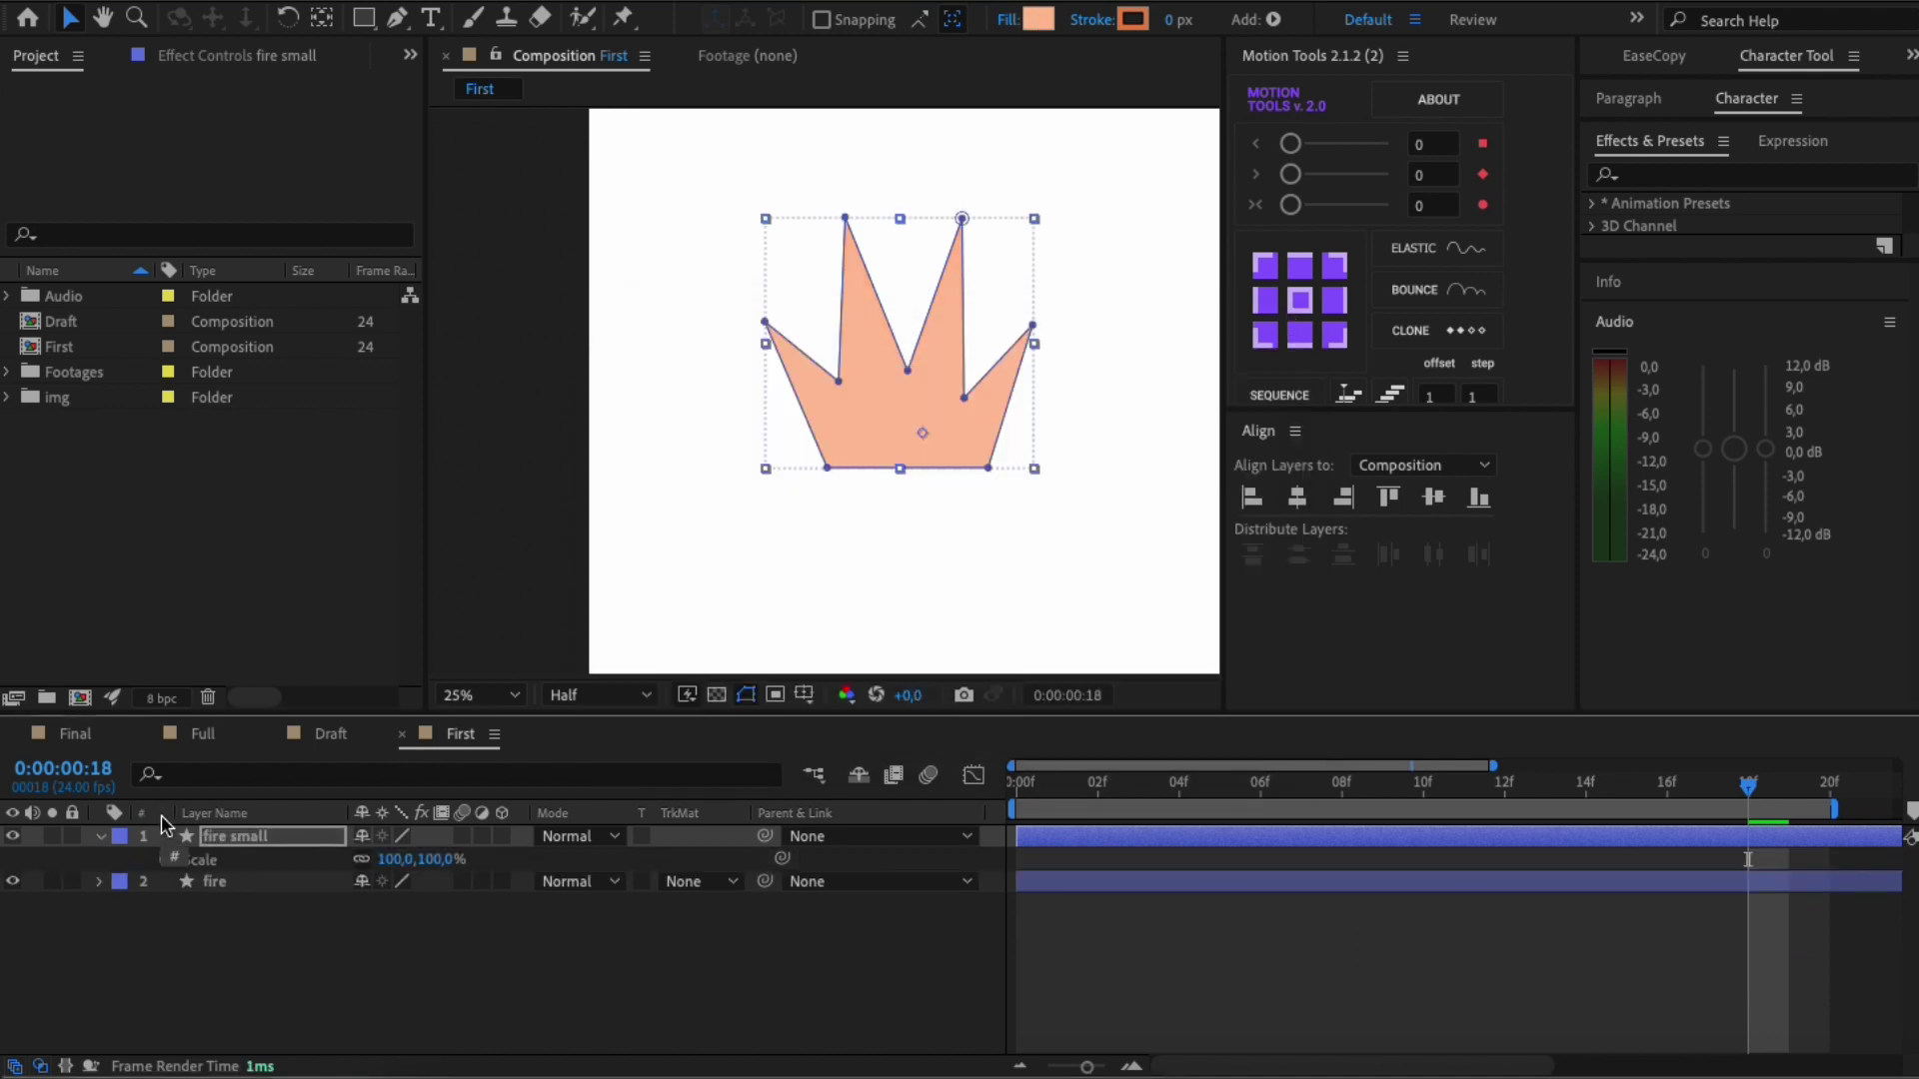
click(265, 840)
click(265, 839)
click(1299, 335)
drag(395, 863, 344, 864)
click(421, 1040)
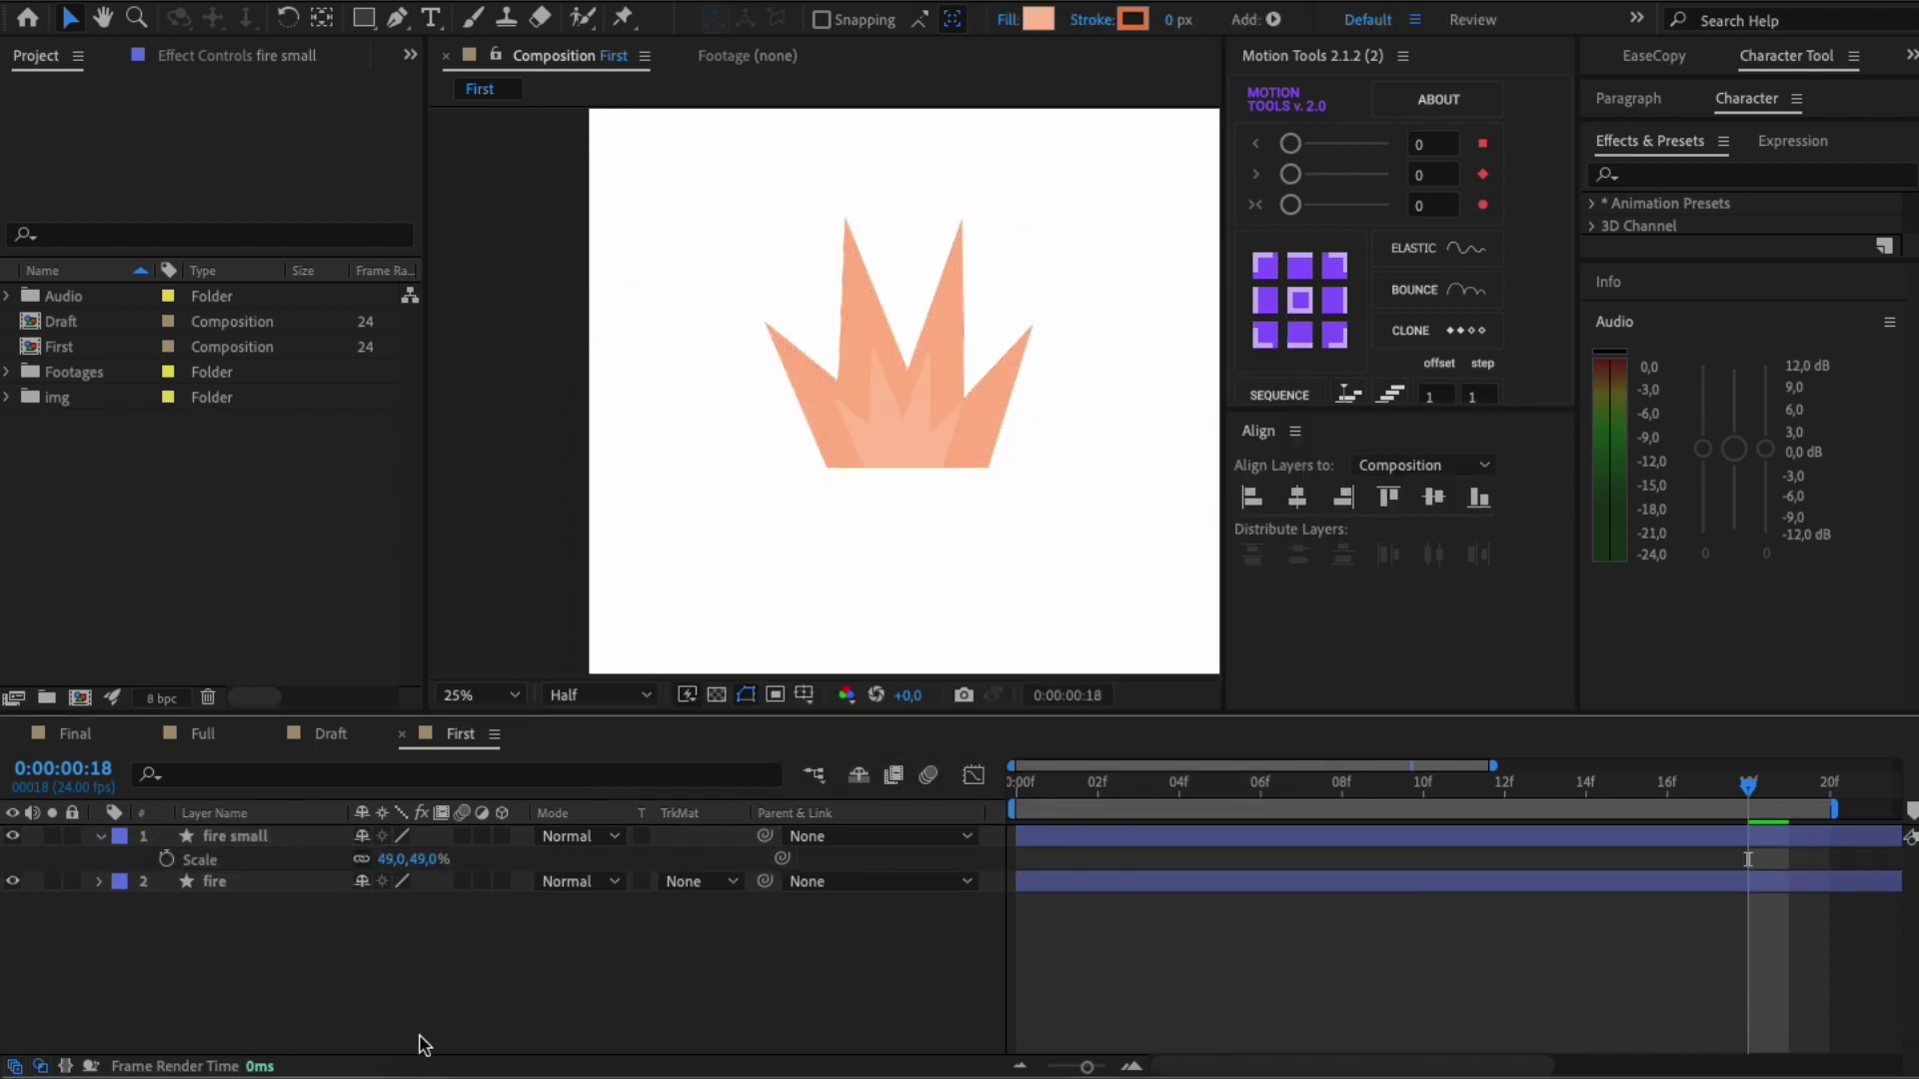
Step: Change the "fire small" layer's fill to a paler orange
click(265, 840)
click(1040, 19)
click(1229, 377)
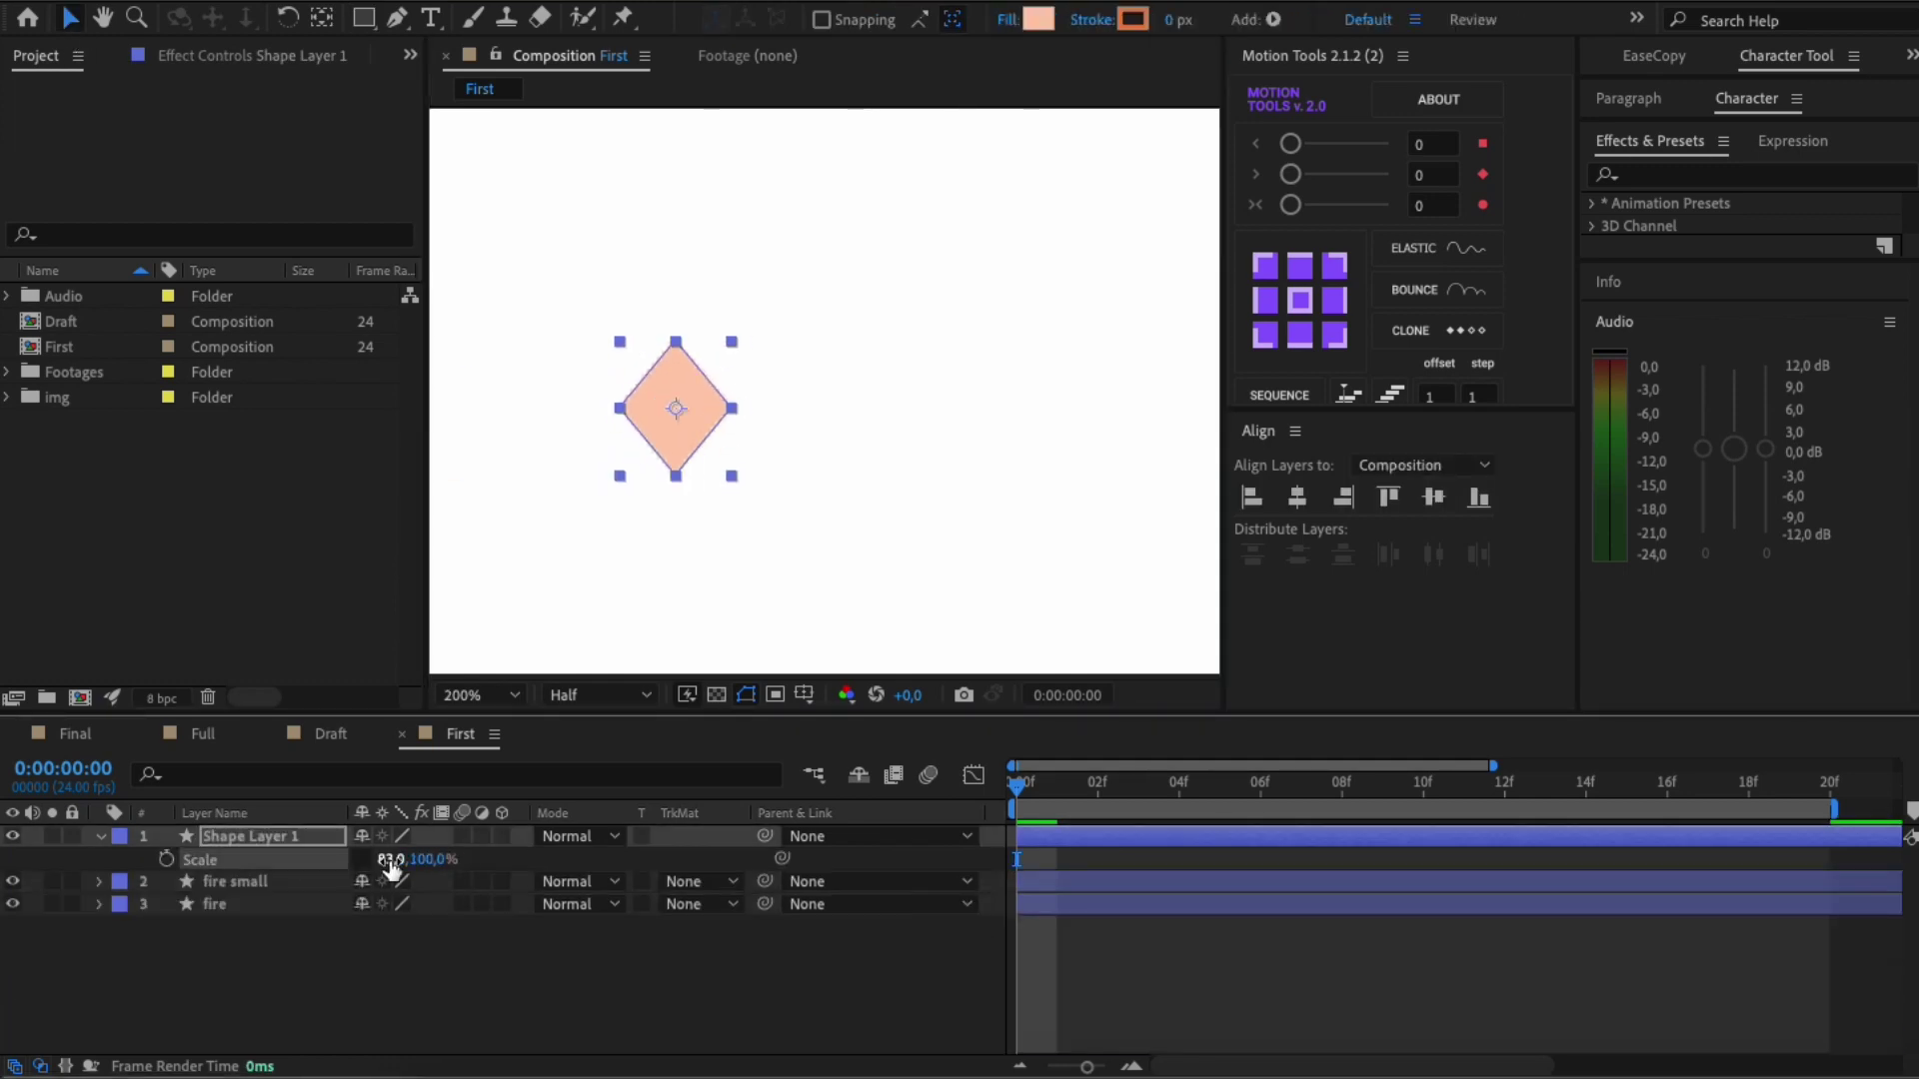
Step: Keyframe the diamond spark's Position from frame 0 and select all of its Position and Scale keyframes
click(168, 860)
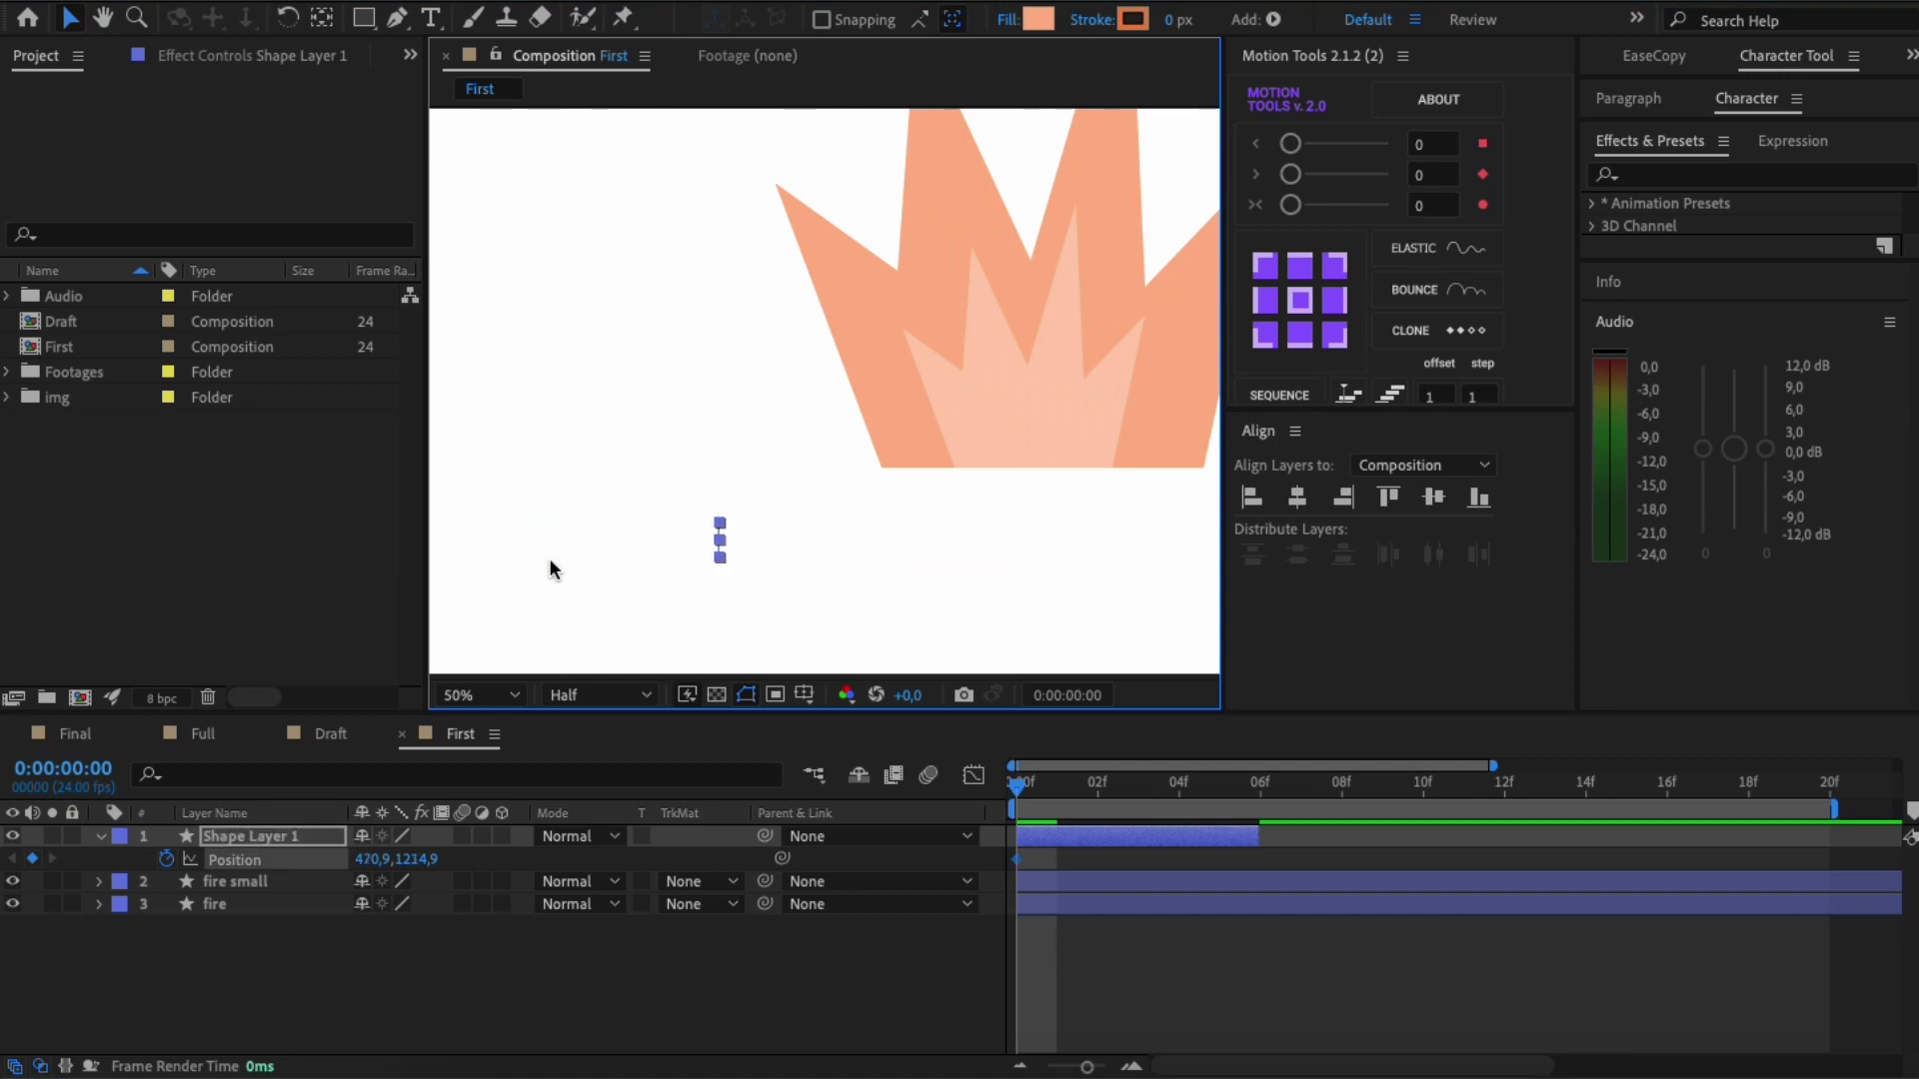
drag(388, 865, 330, 850)
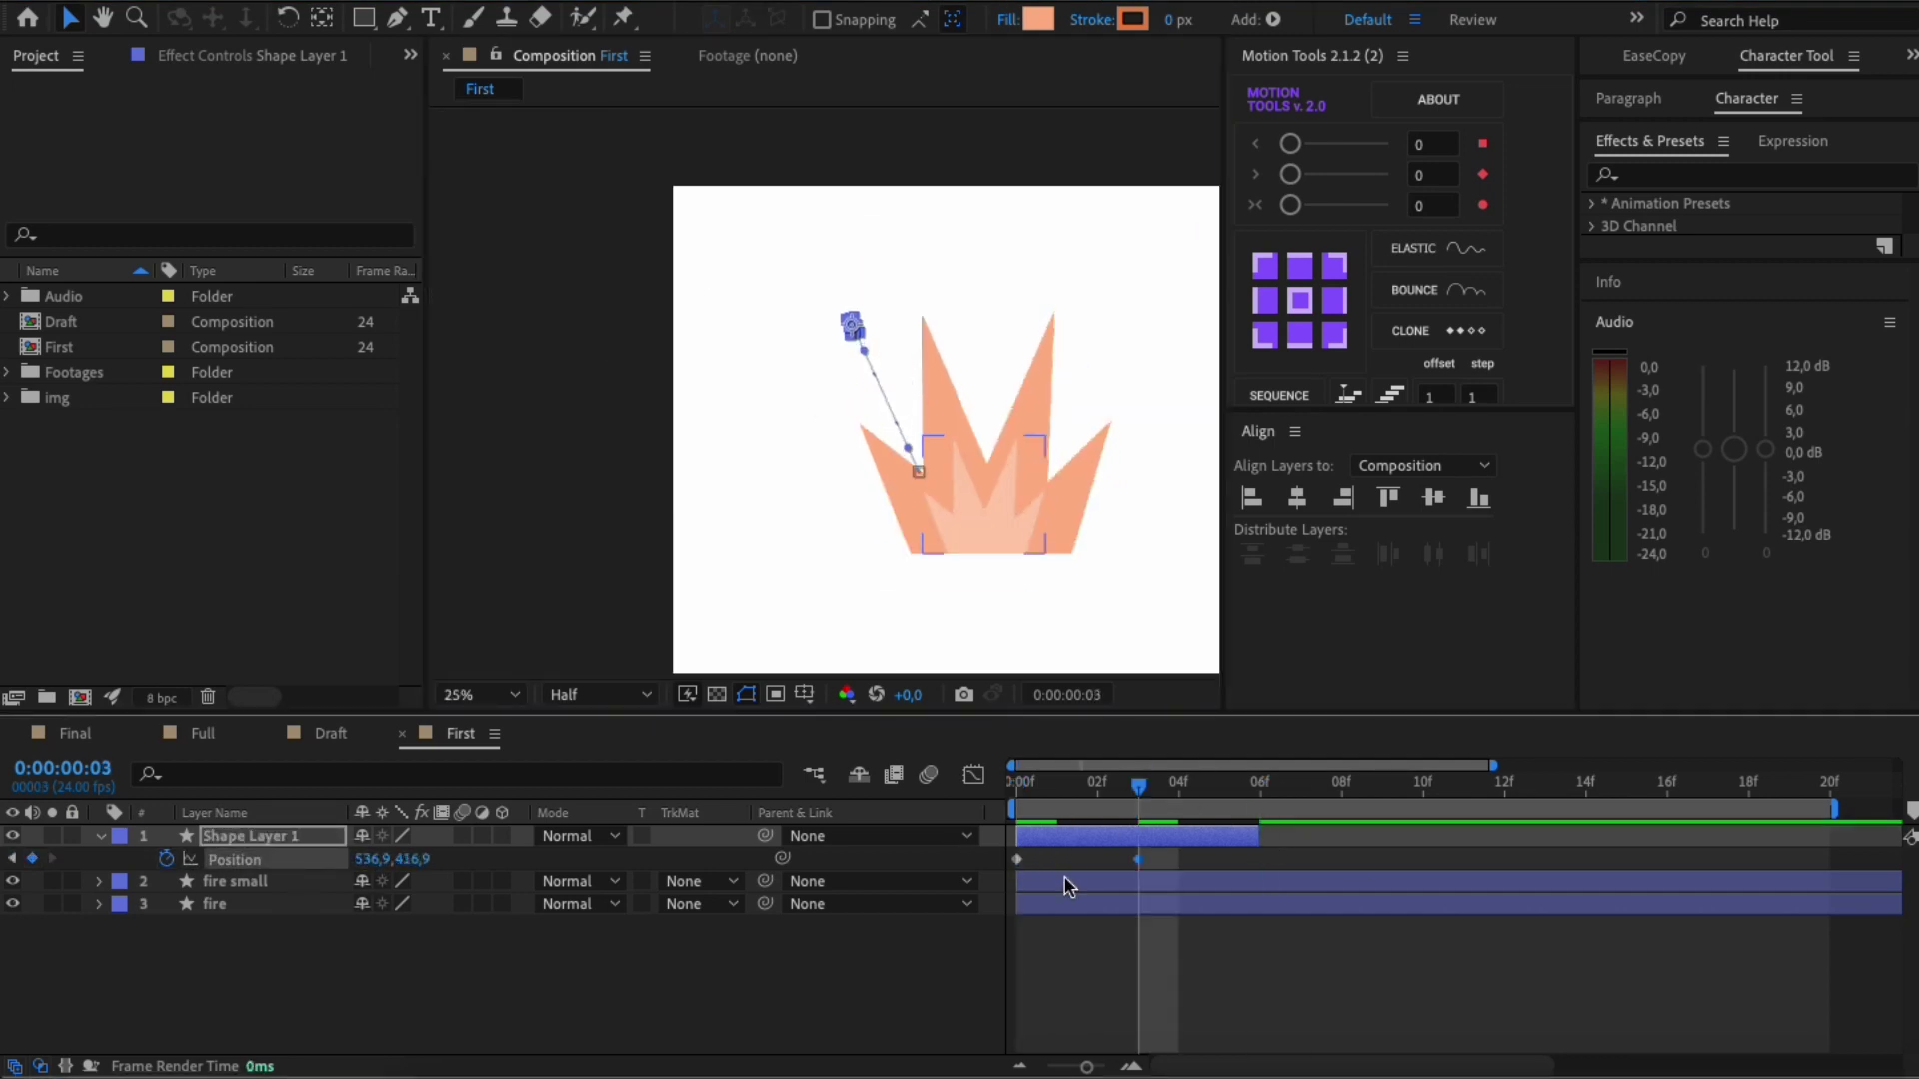
drag(1299, 845, 1021, 962)
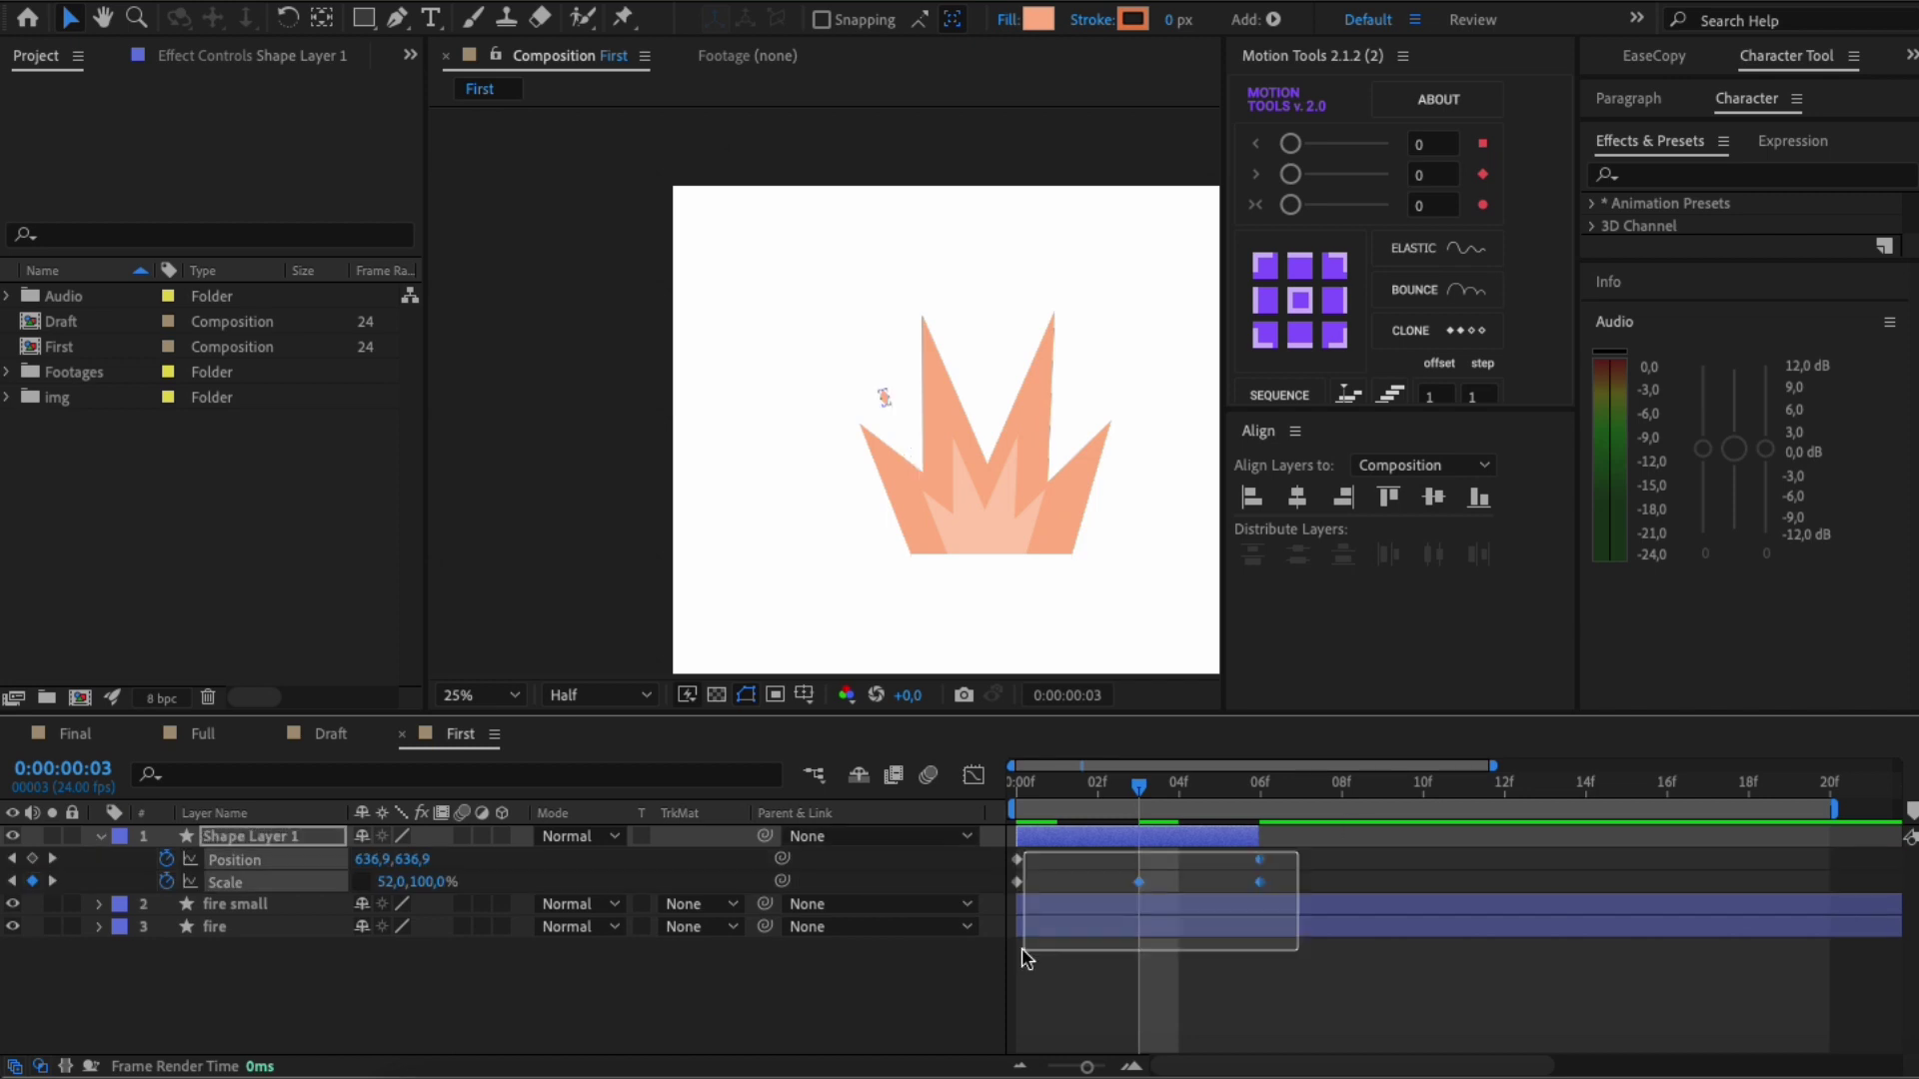
right_click(1020, 881)
click(1509, 784)
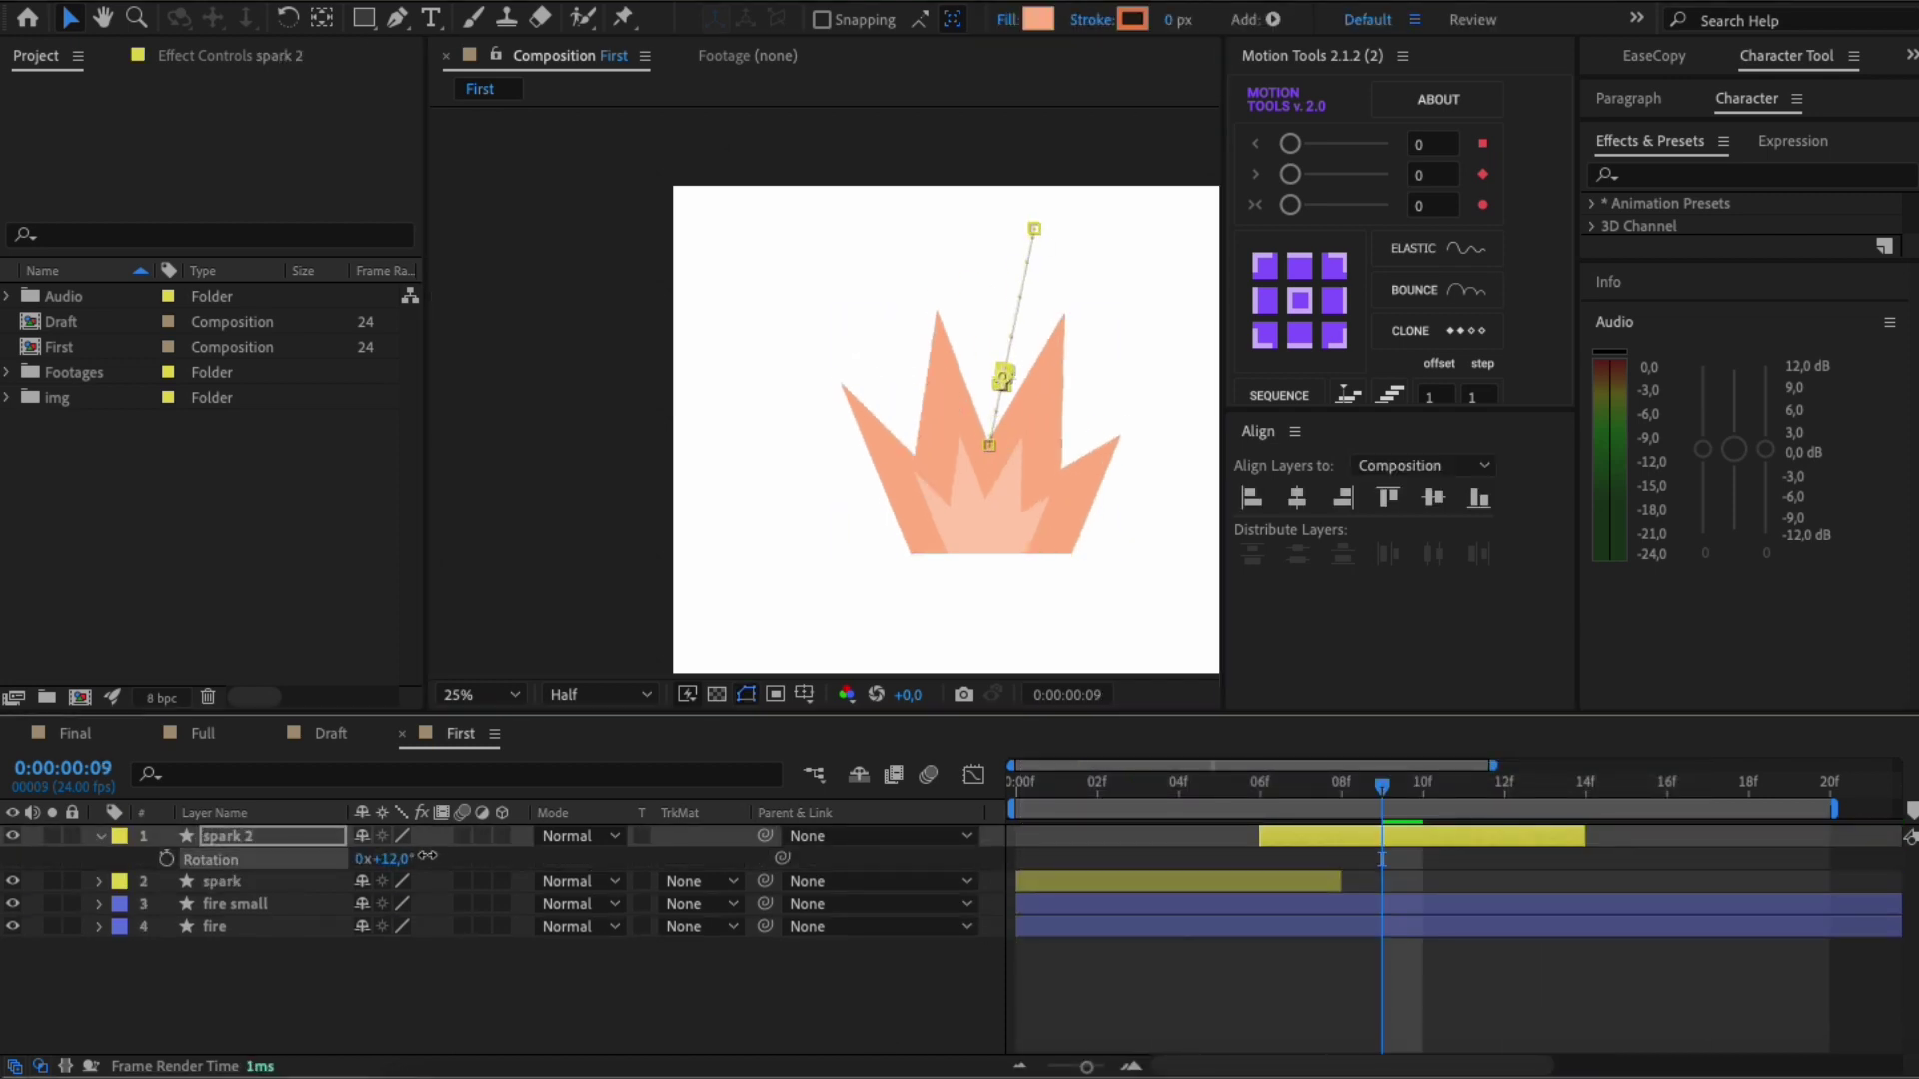
scroll(759, 476, up, 1)
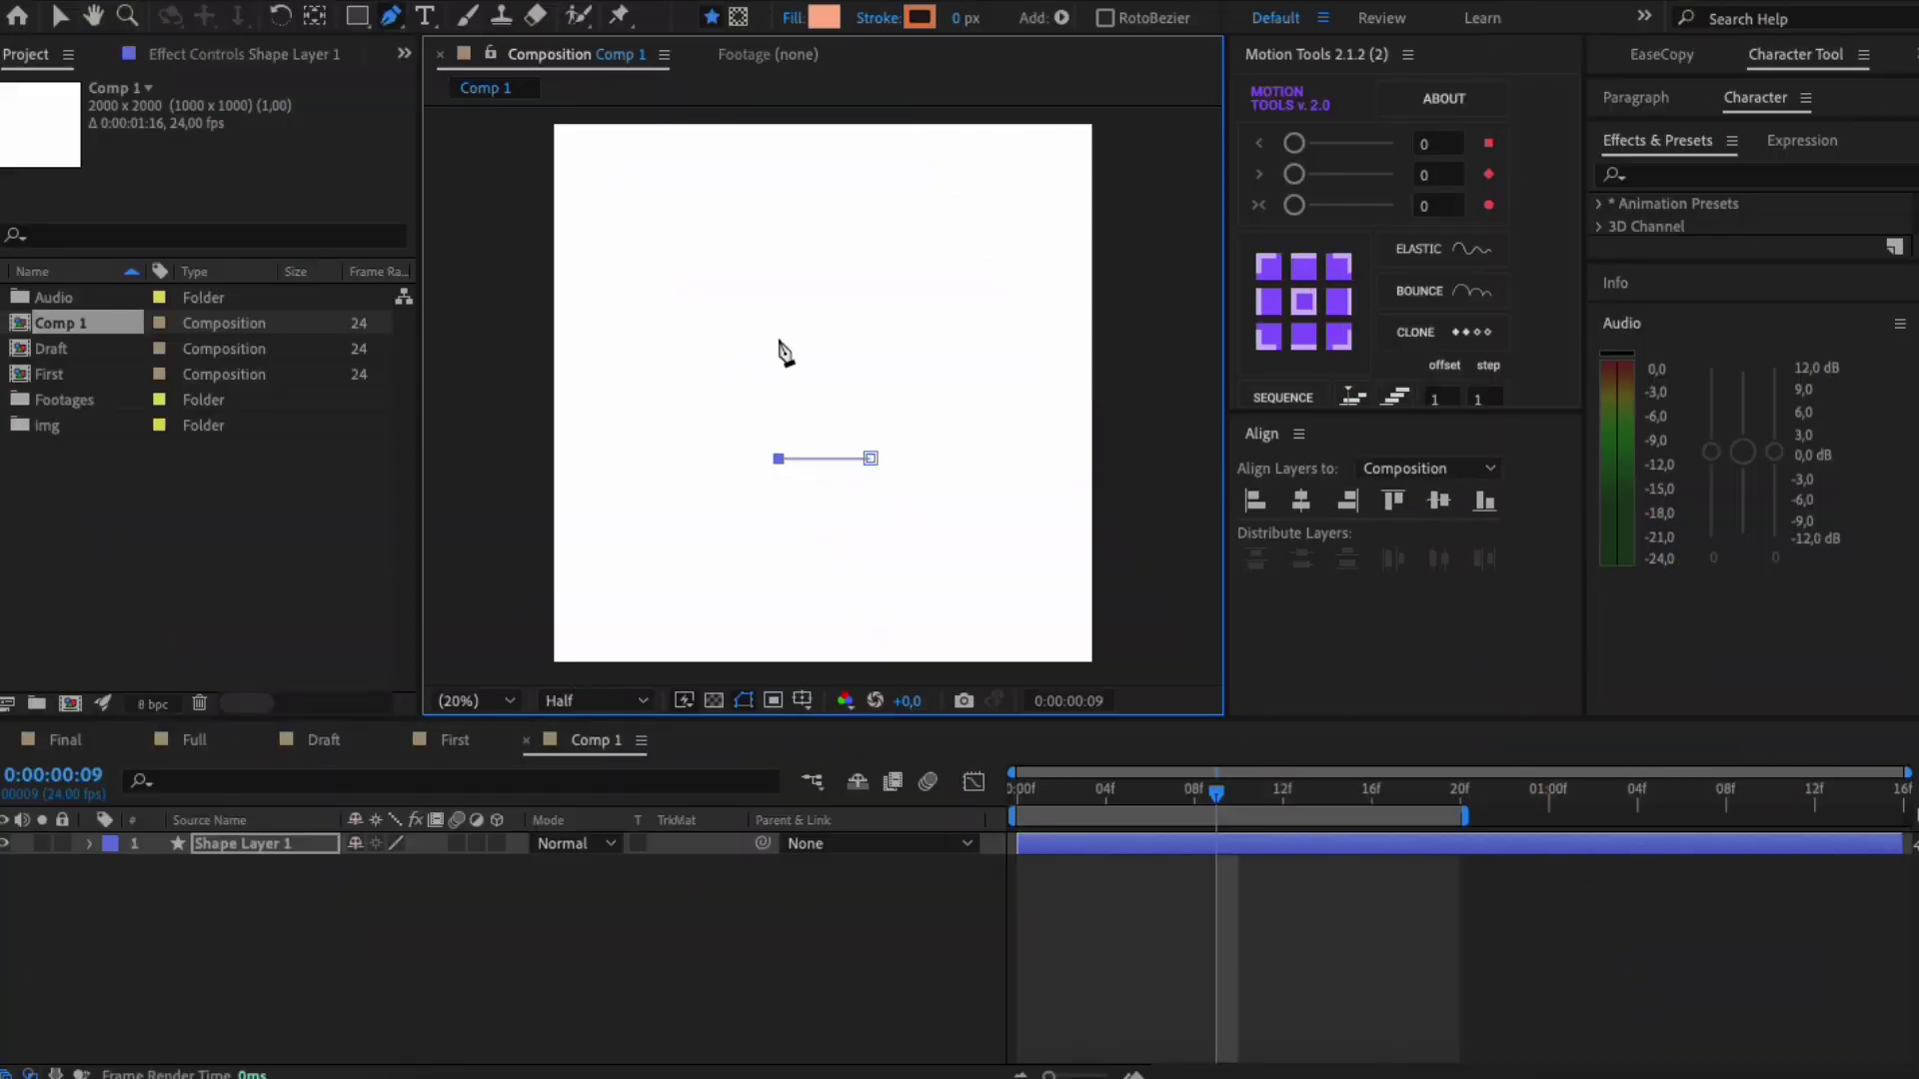
Step: Complete a five-sided shape with a pointed top above the drawn base line in Comp 1
click(779, 338)
click(834, 289)
click(867, 333)
click(869, 458)
key(v)
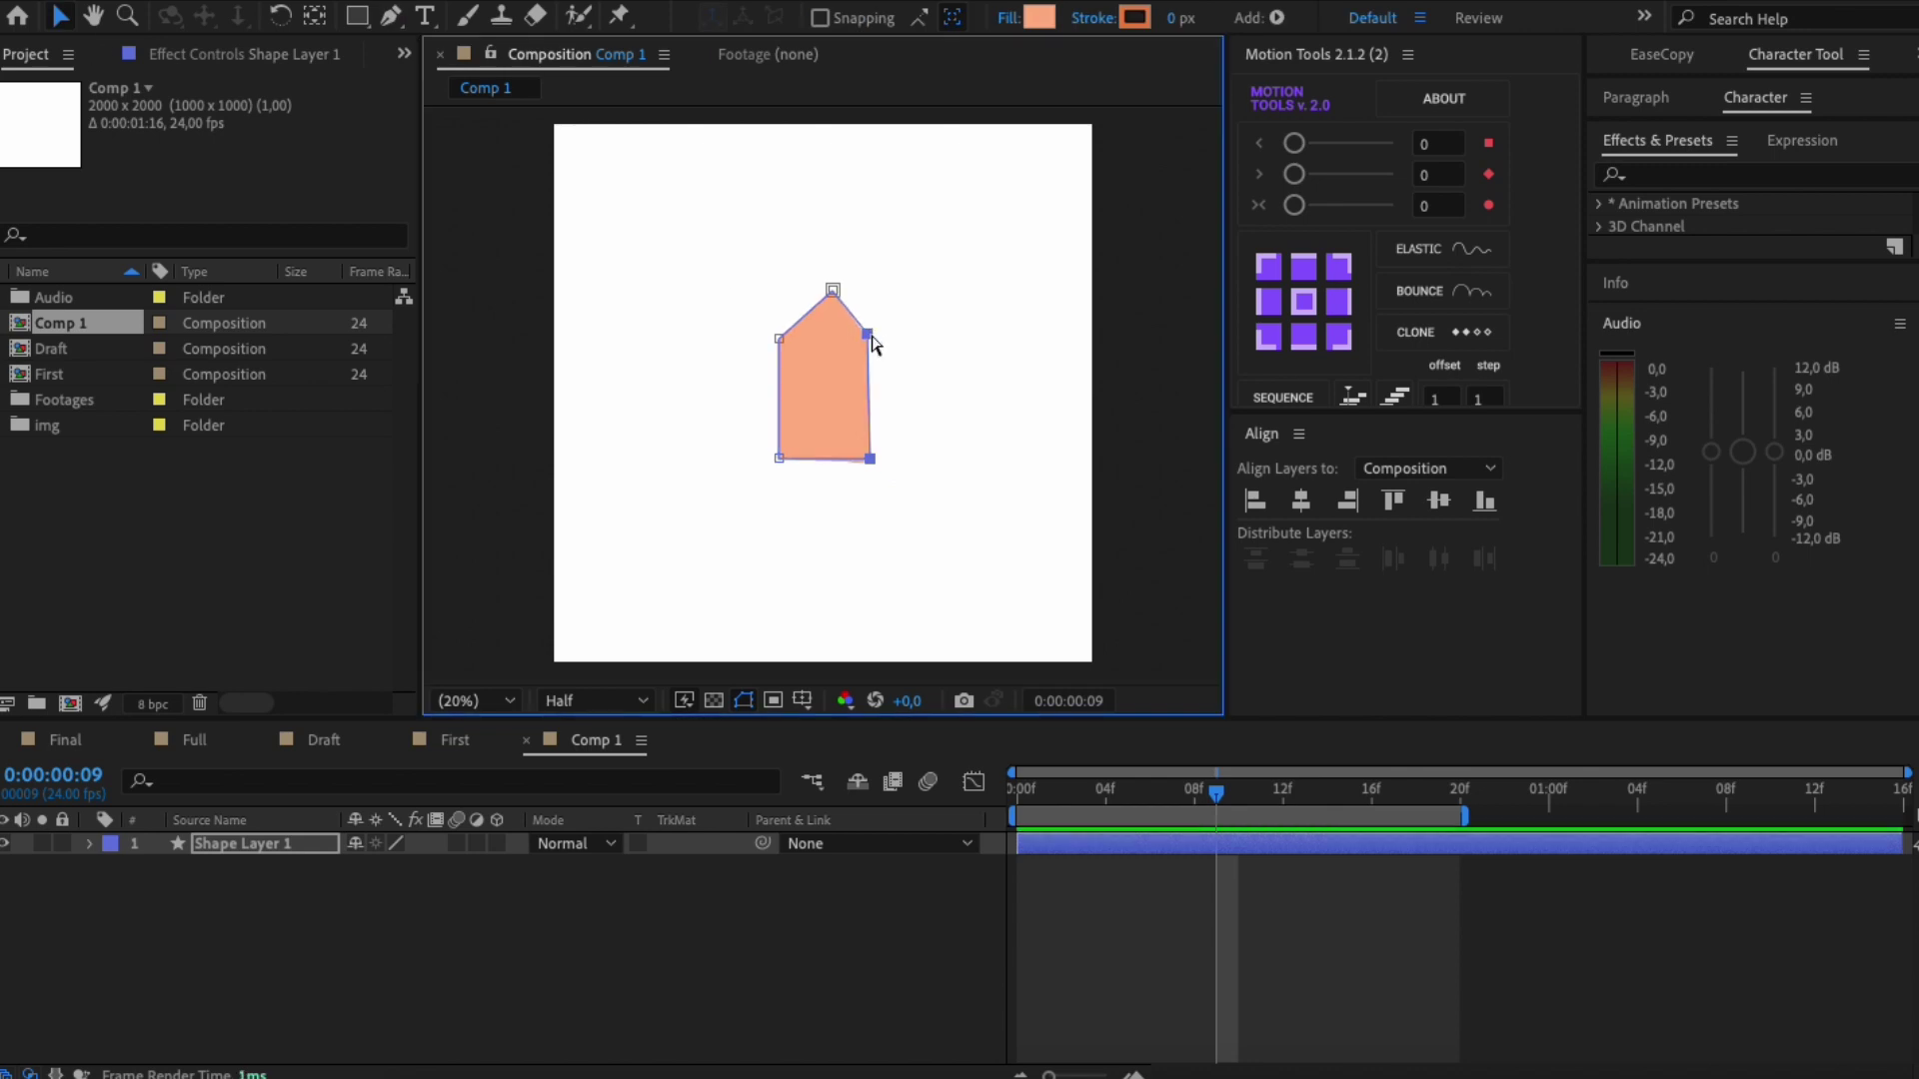
Step: Move the shape's top vertex so the tip sits centred over the base
click(874, 377)
drag(834, 291, 824, 299)
double_click(828, 293)
click(866, 412)
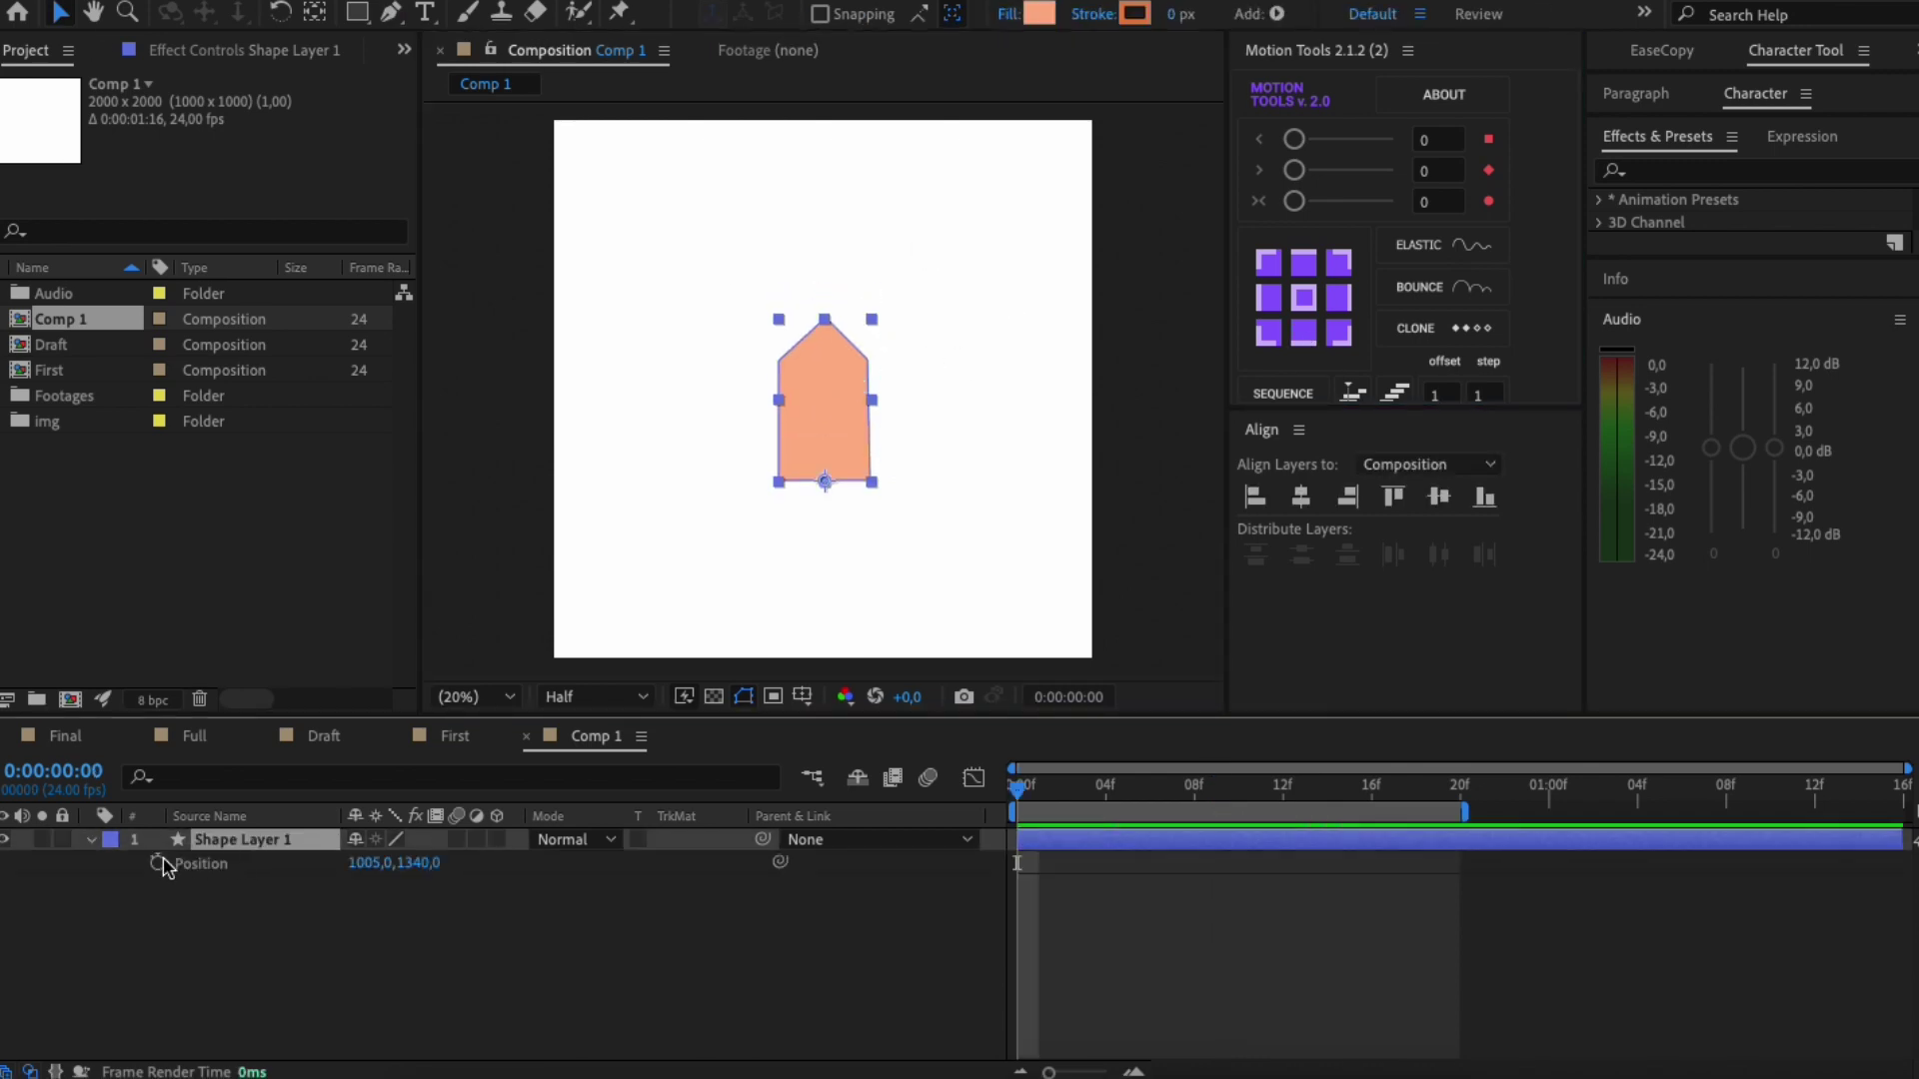
Step: Add a Position keyframe at frame 0 with the shape shifted right to 1105, 1340
click(157, 863)
key(shift+Right)
key(shift+Right)
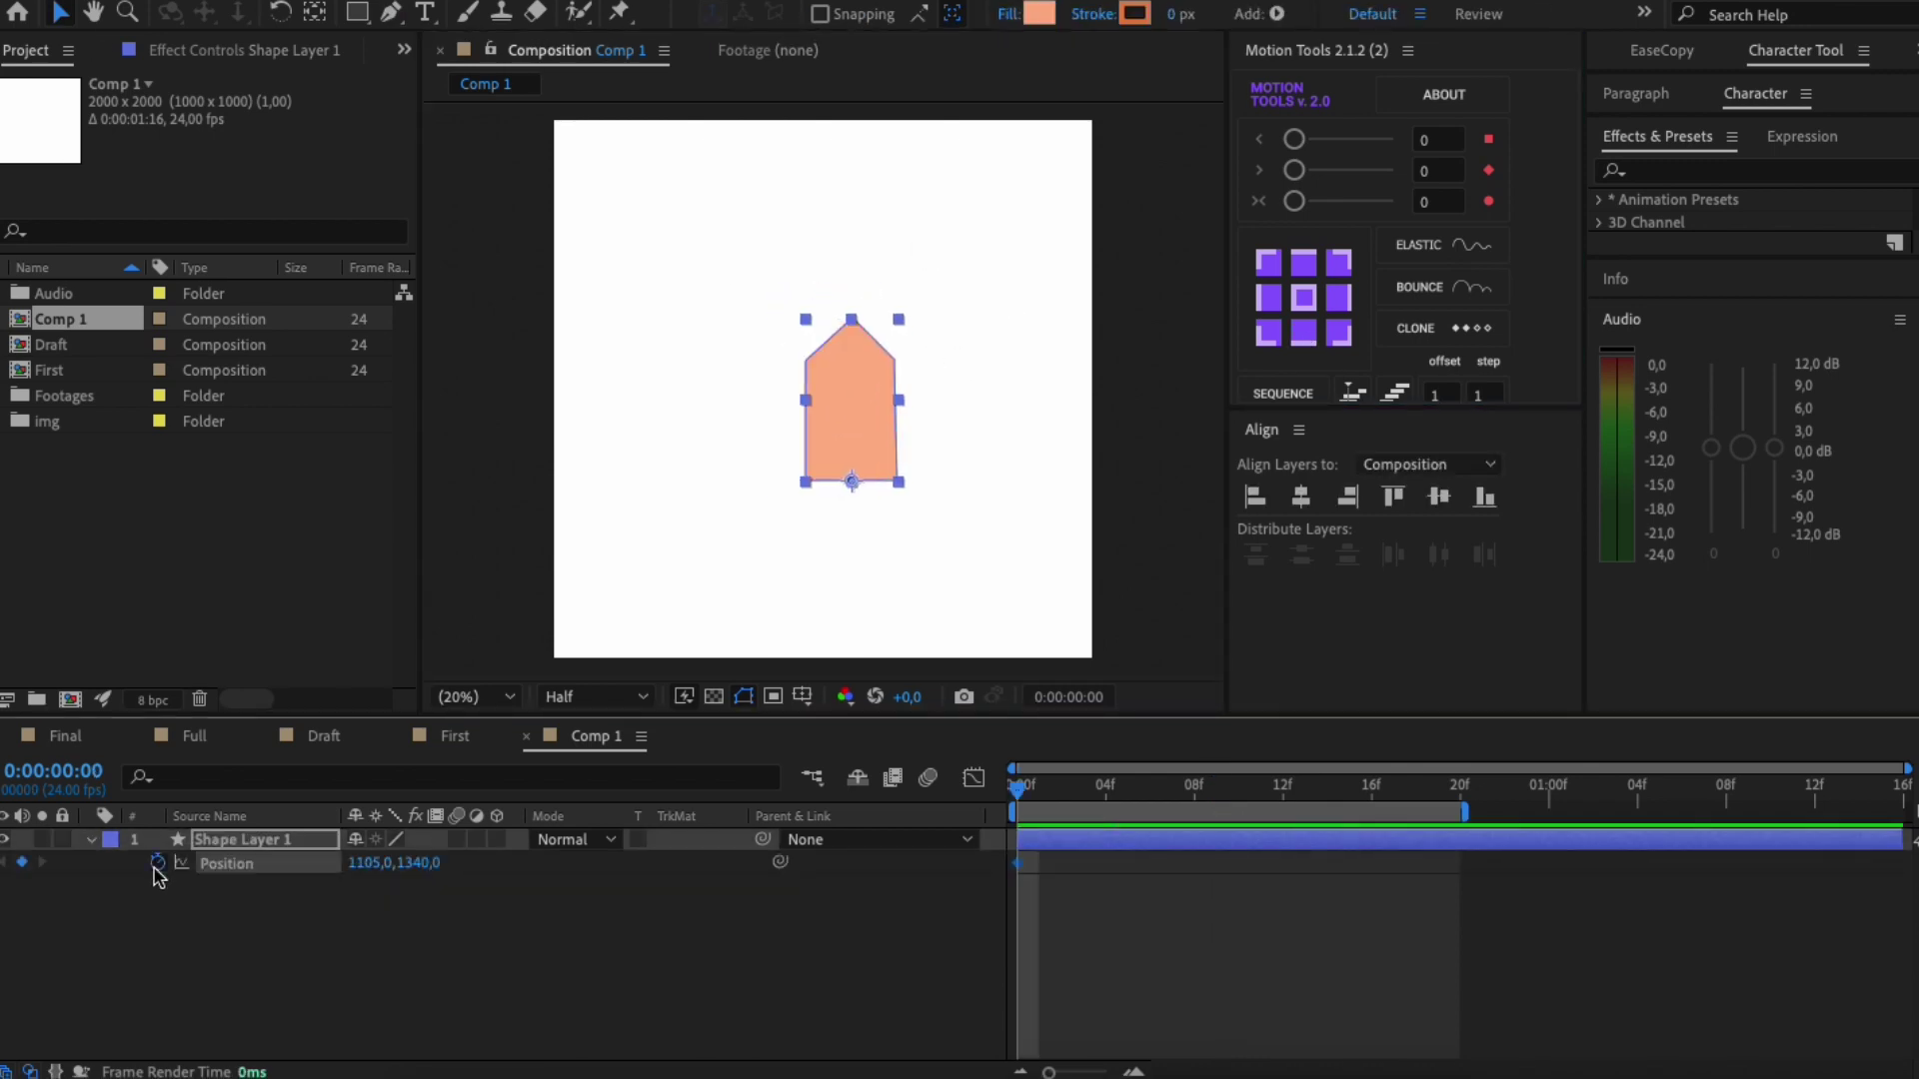
Step: Shift the shape left to Position 905, 1340 at frame 20 and return to the start
click(1444, 787)
key(shift+Left)
key(shift+Left)
key(shift+Left)
key(shift+Left)
key(shift+Left)
key(shift+Left)
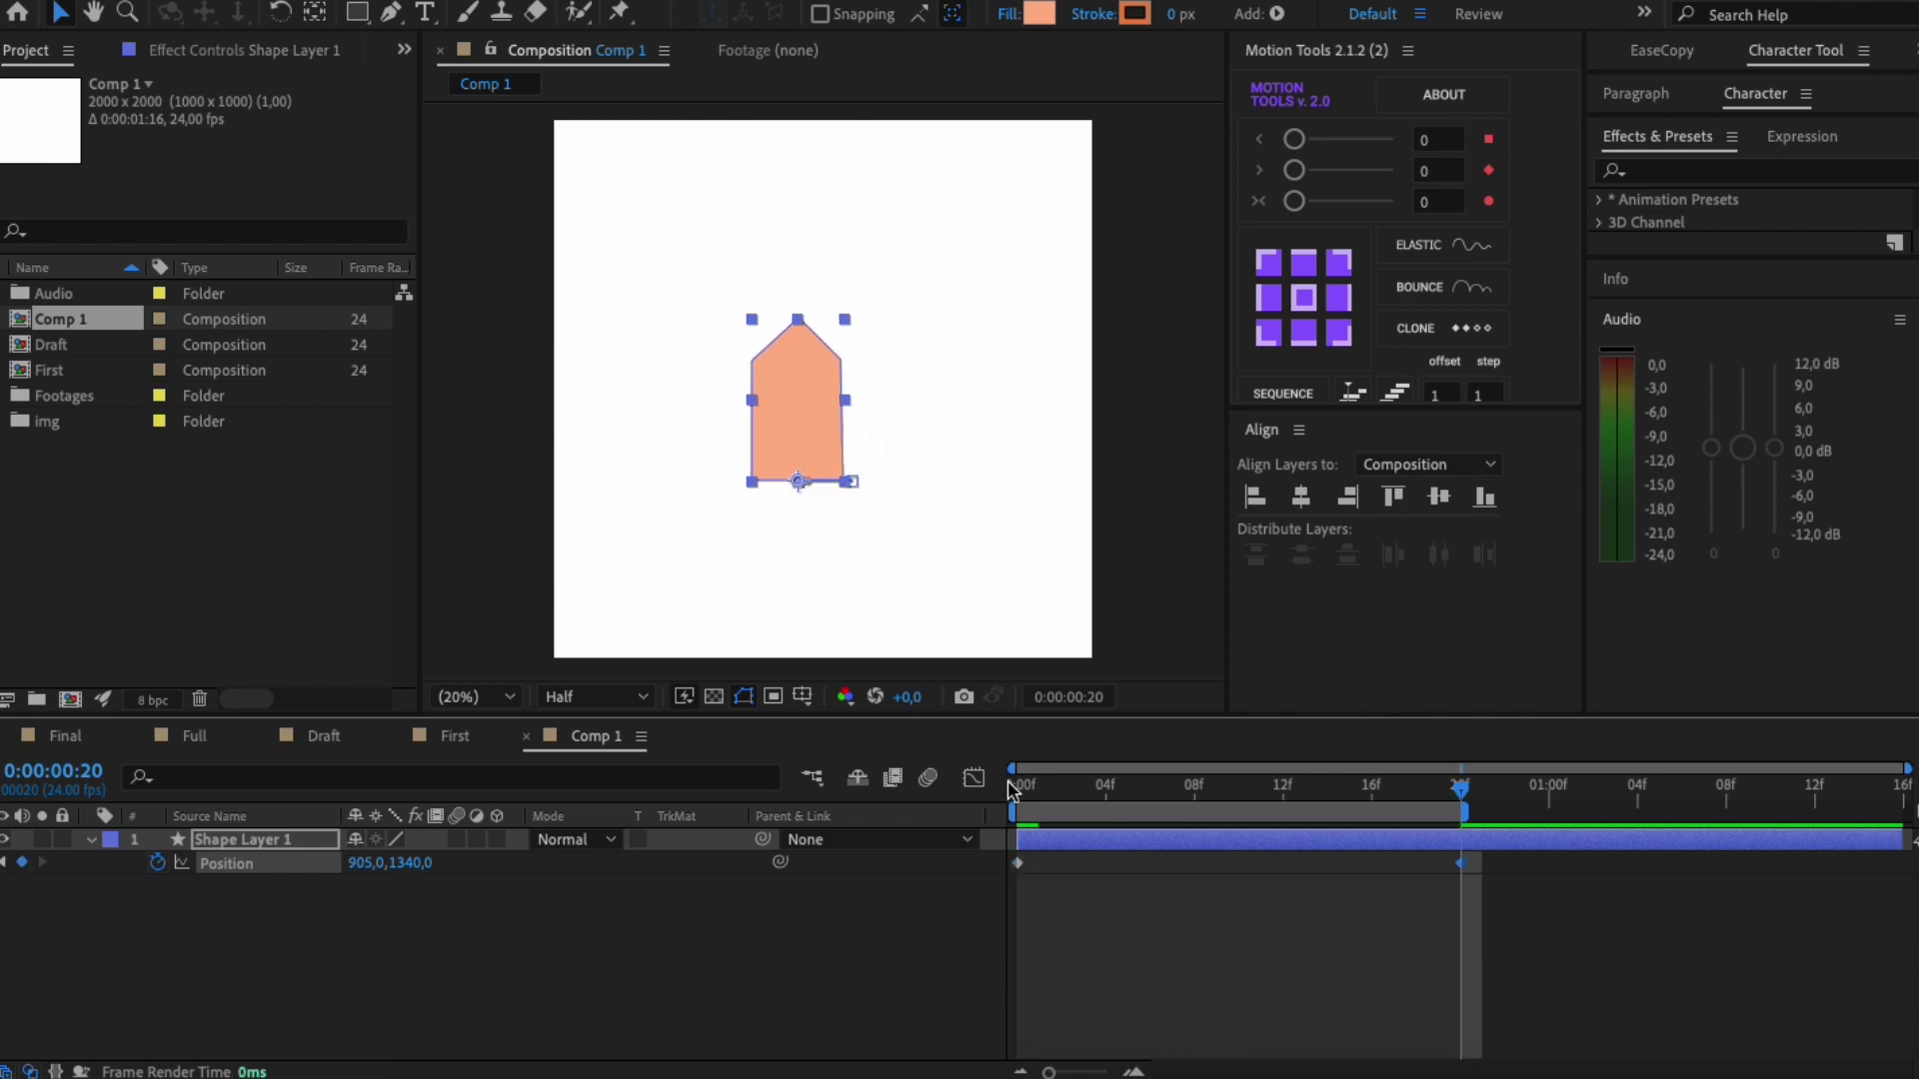
key(Home)
click(418, 980)
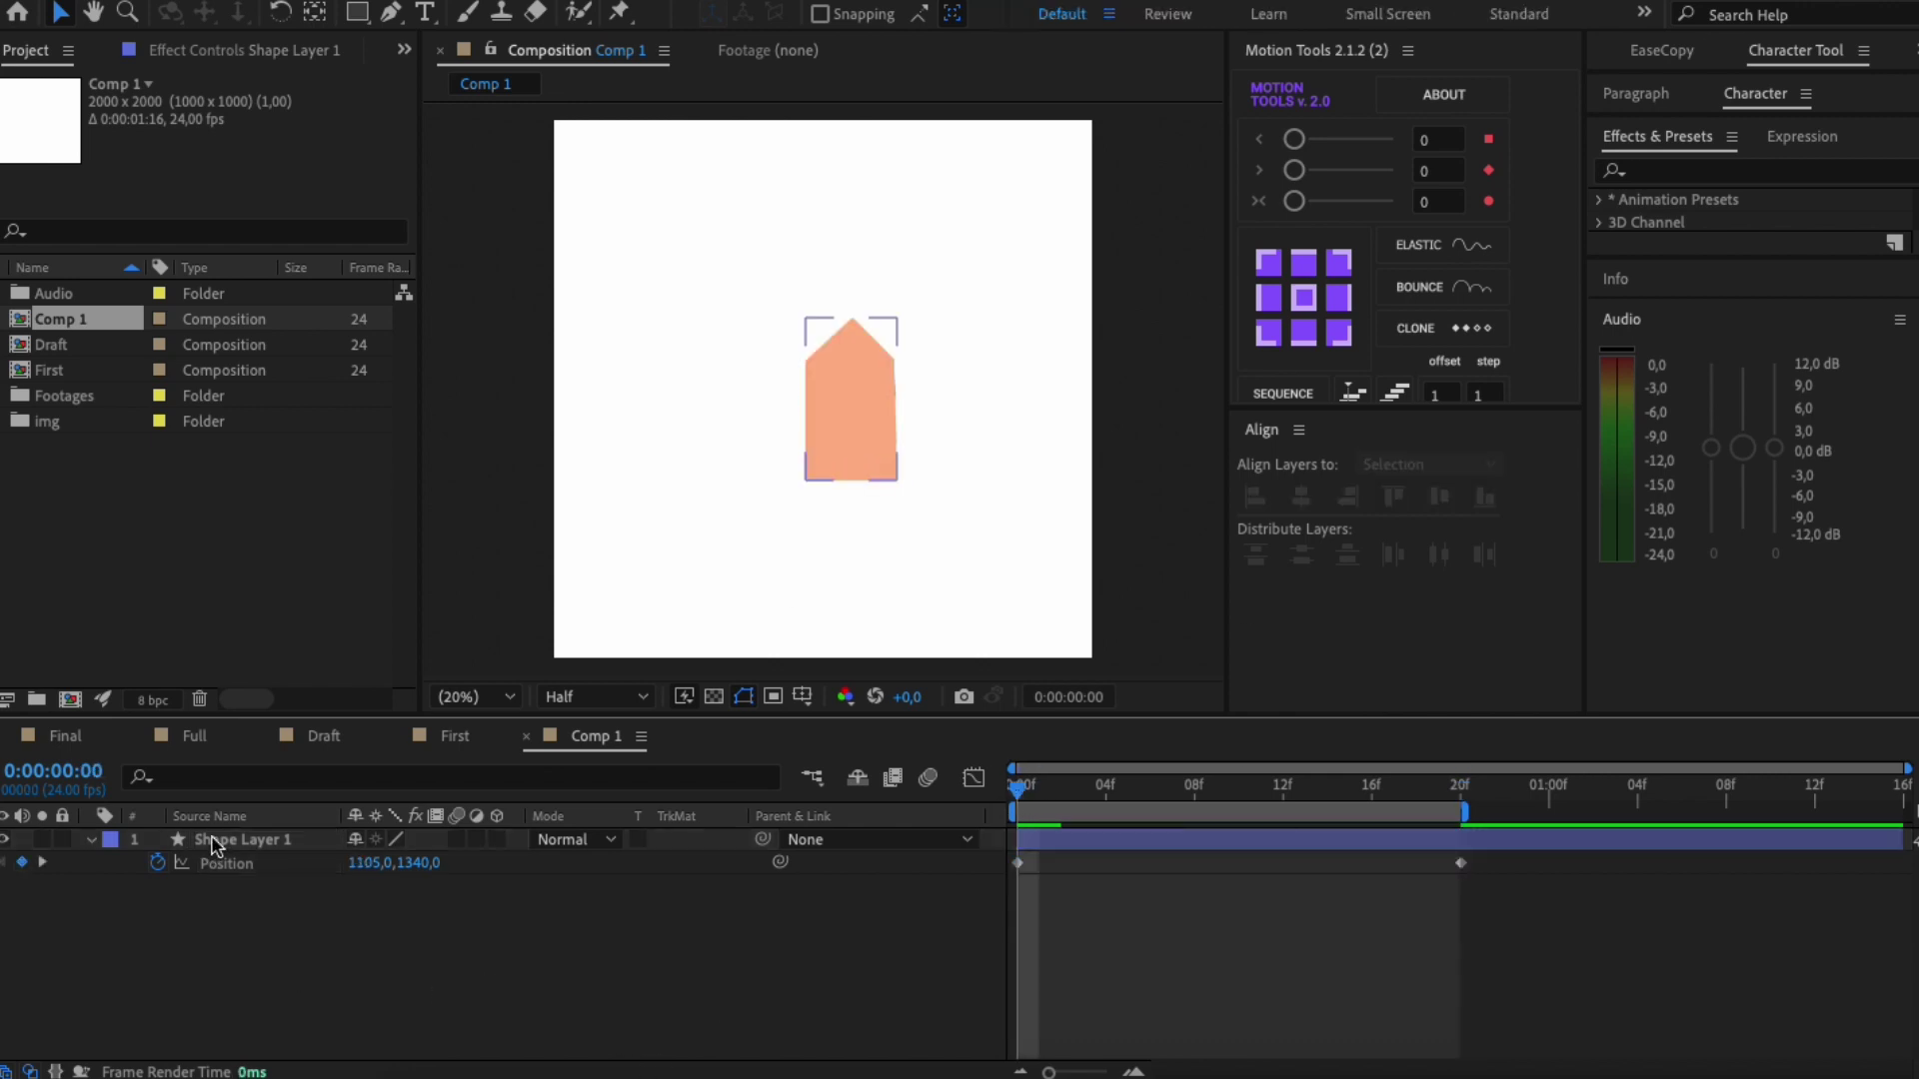
Step: Add a Rotation keyframe of 25° to the shape layer at frame 0
click(212, 845)
key(shift+r)
click(157, 886)
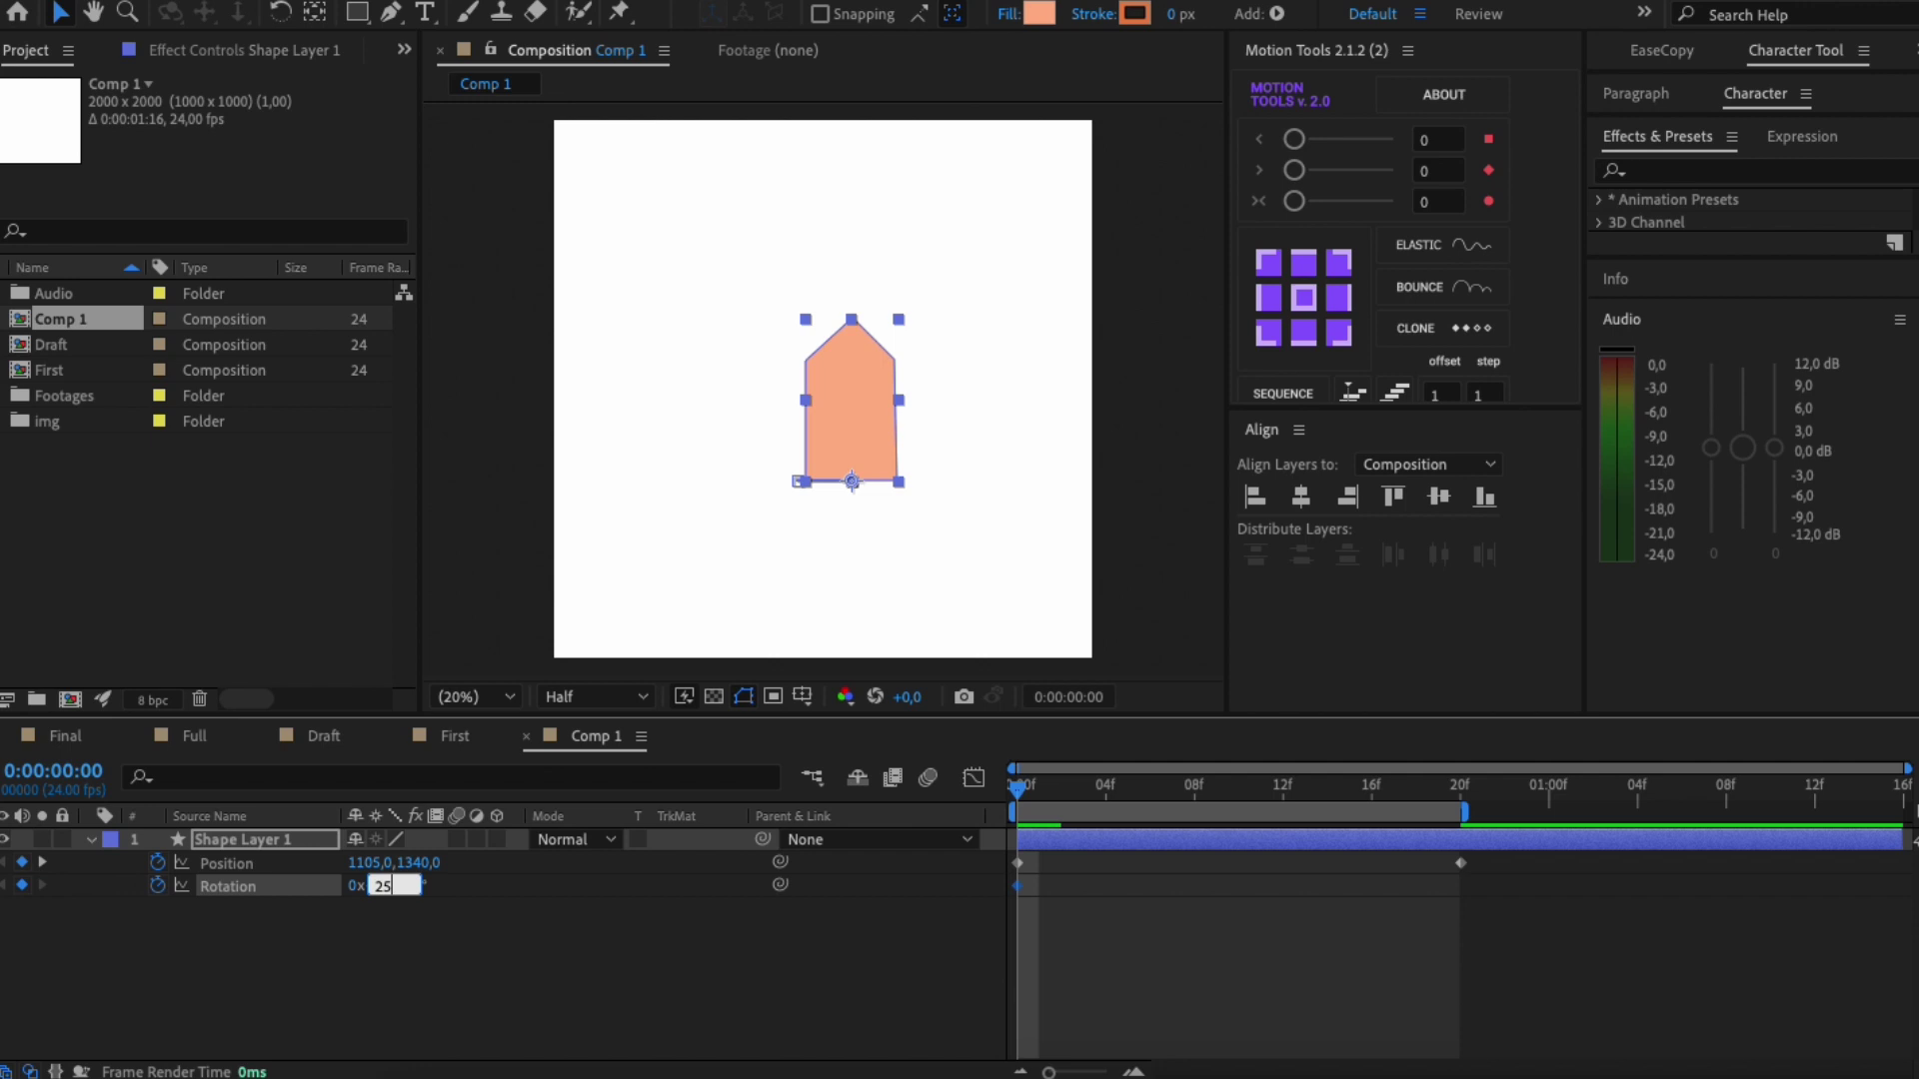
key(Return)
Step: Set the shape's Rotation to -25° at frame 20 and review the motion back to frame 0
click(1462, 786)
click(480, 940)
text(-2)
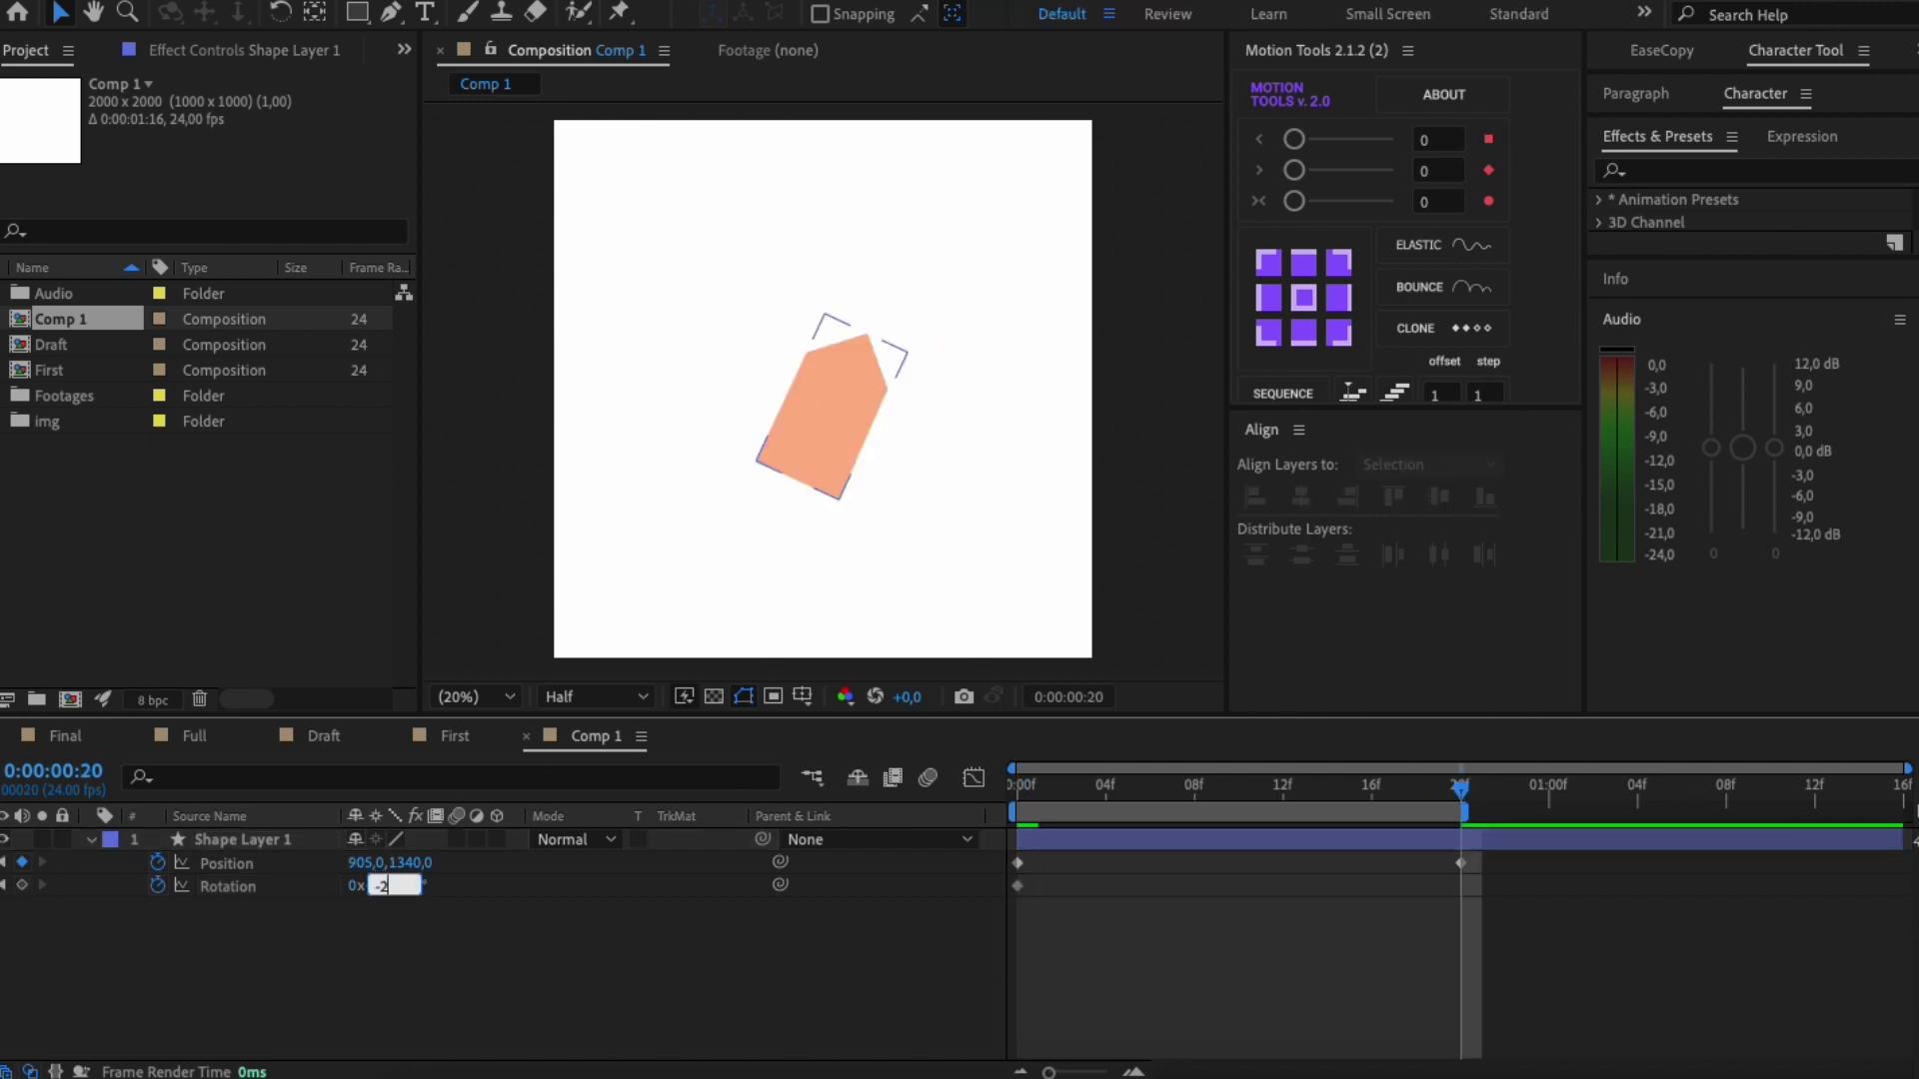
text(5)
key(Return)
drag(1149, 794, 1012, 811)
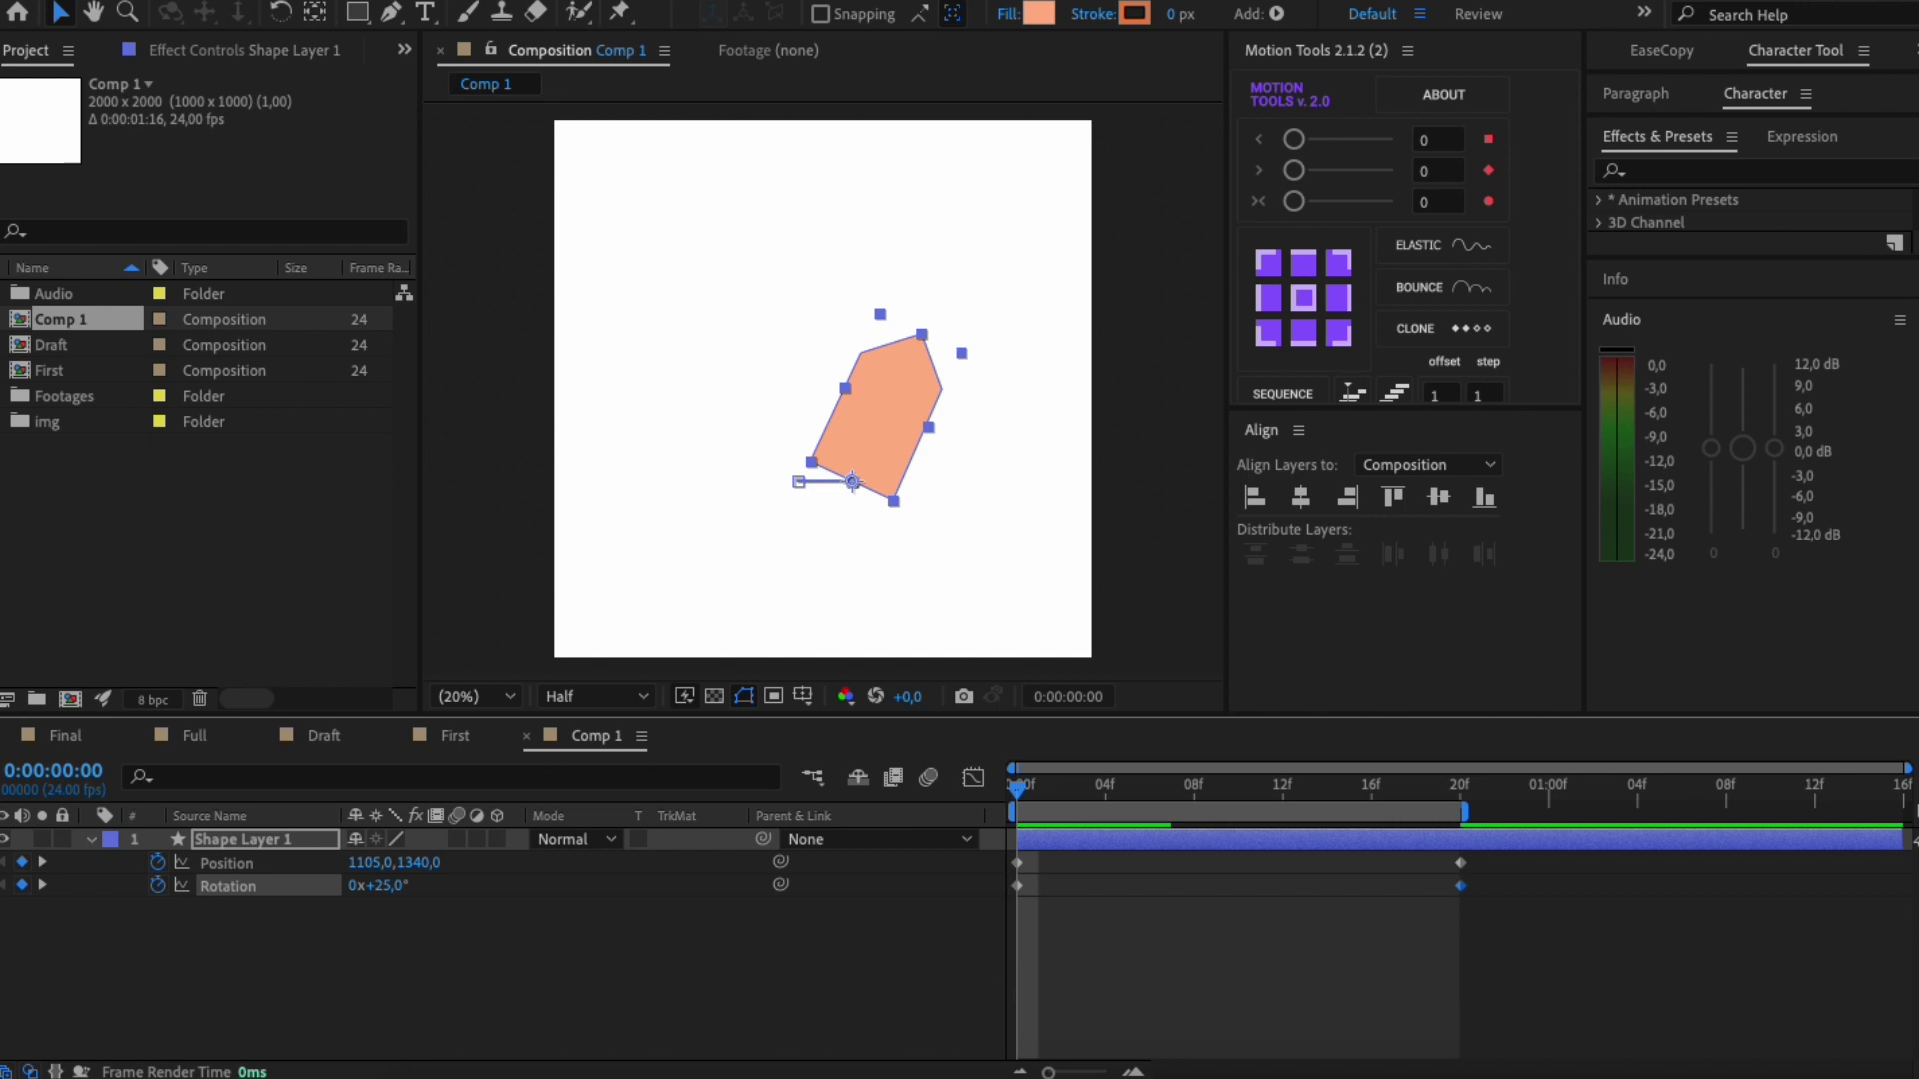
Step: Add Scale keyframes of 0% to the shape layer at frames 0 and 20
click(236, 846)
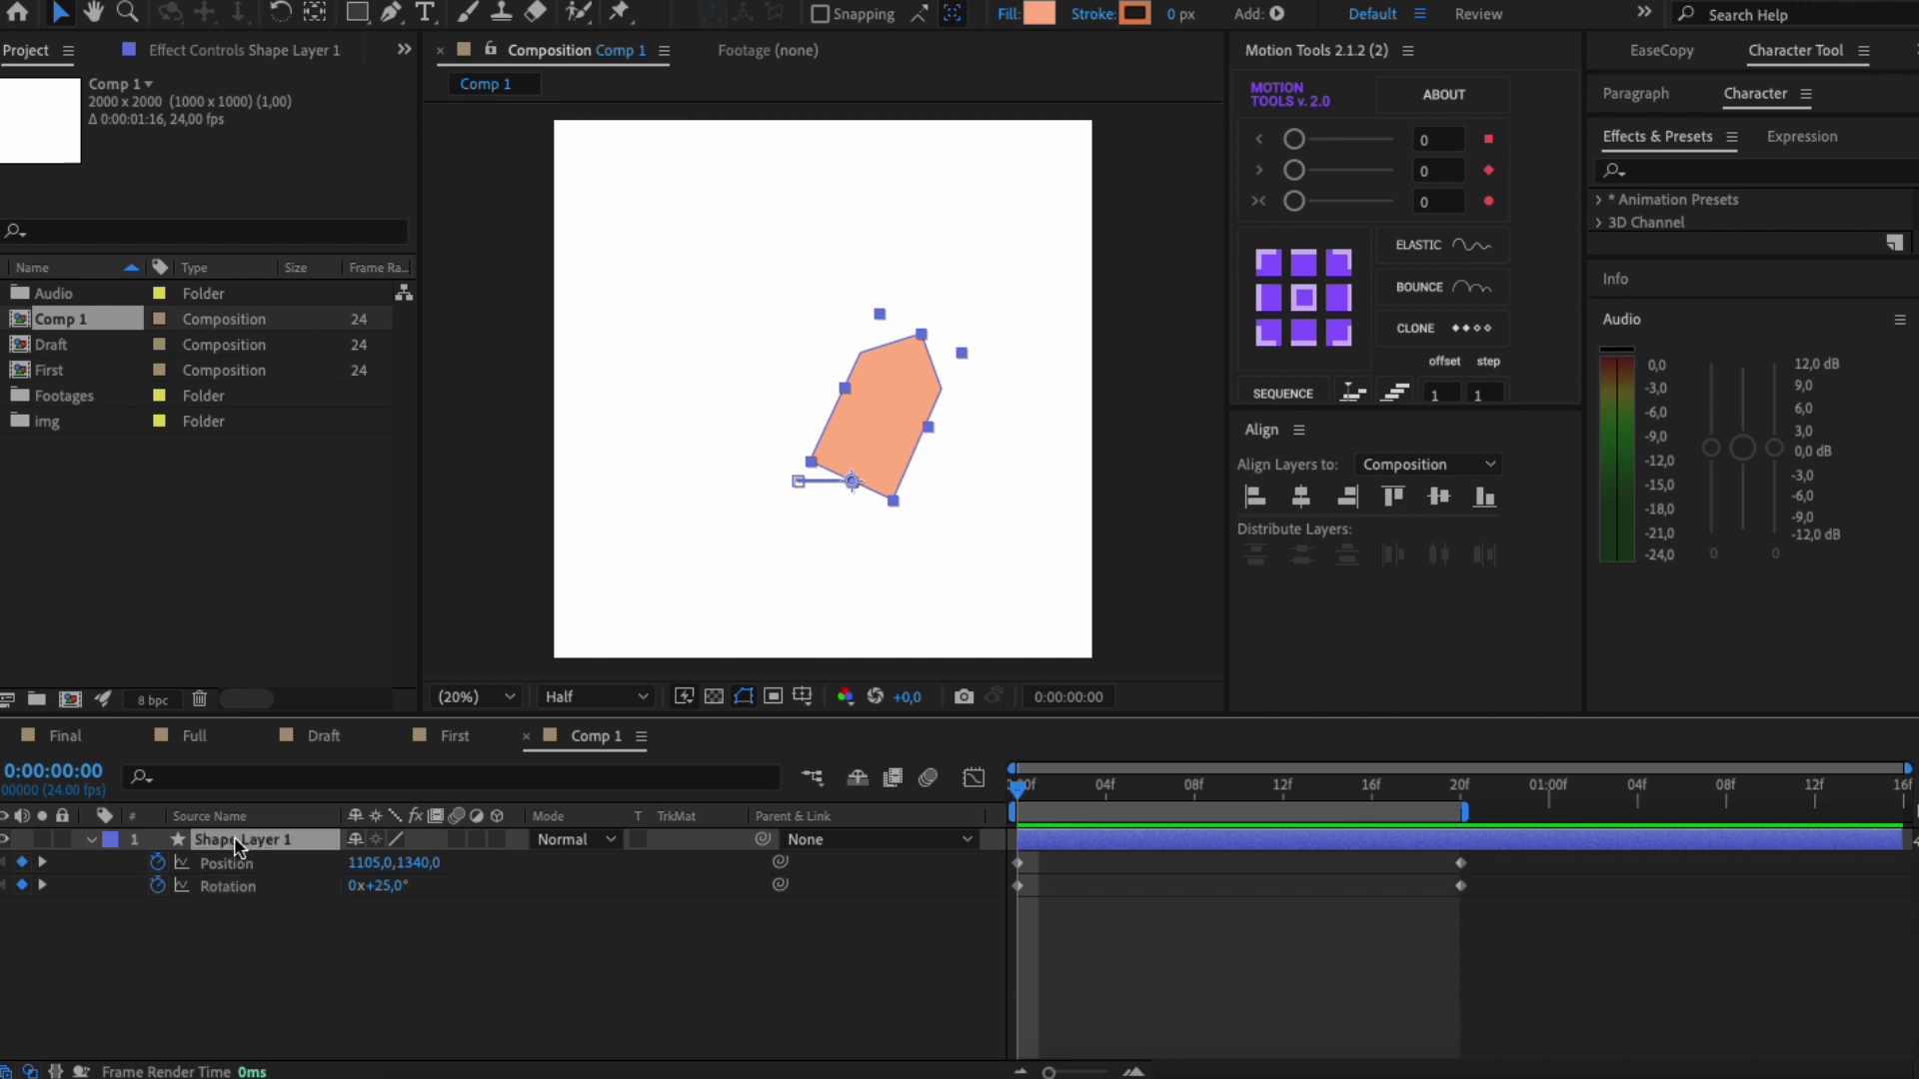
click(158, 886)
click(389, 887)
text(00,0)
key(Return)
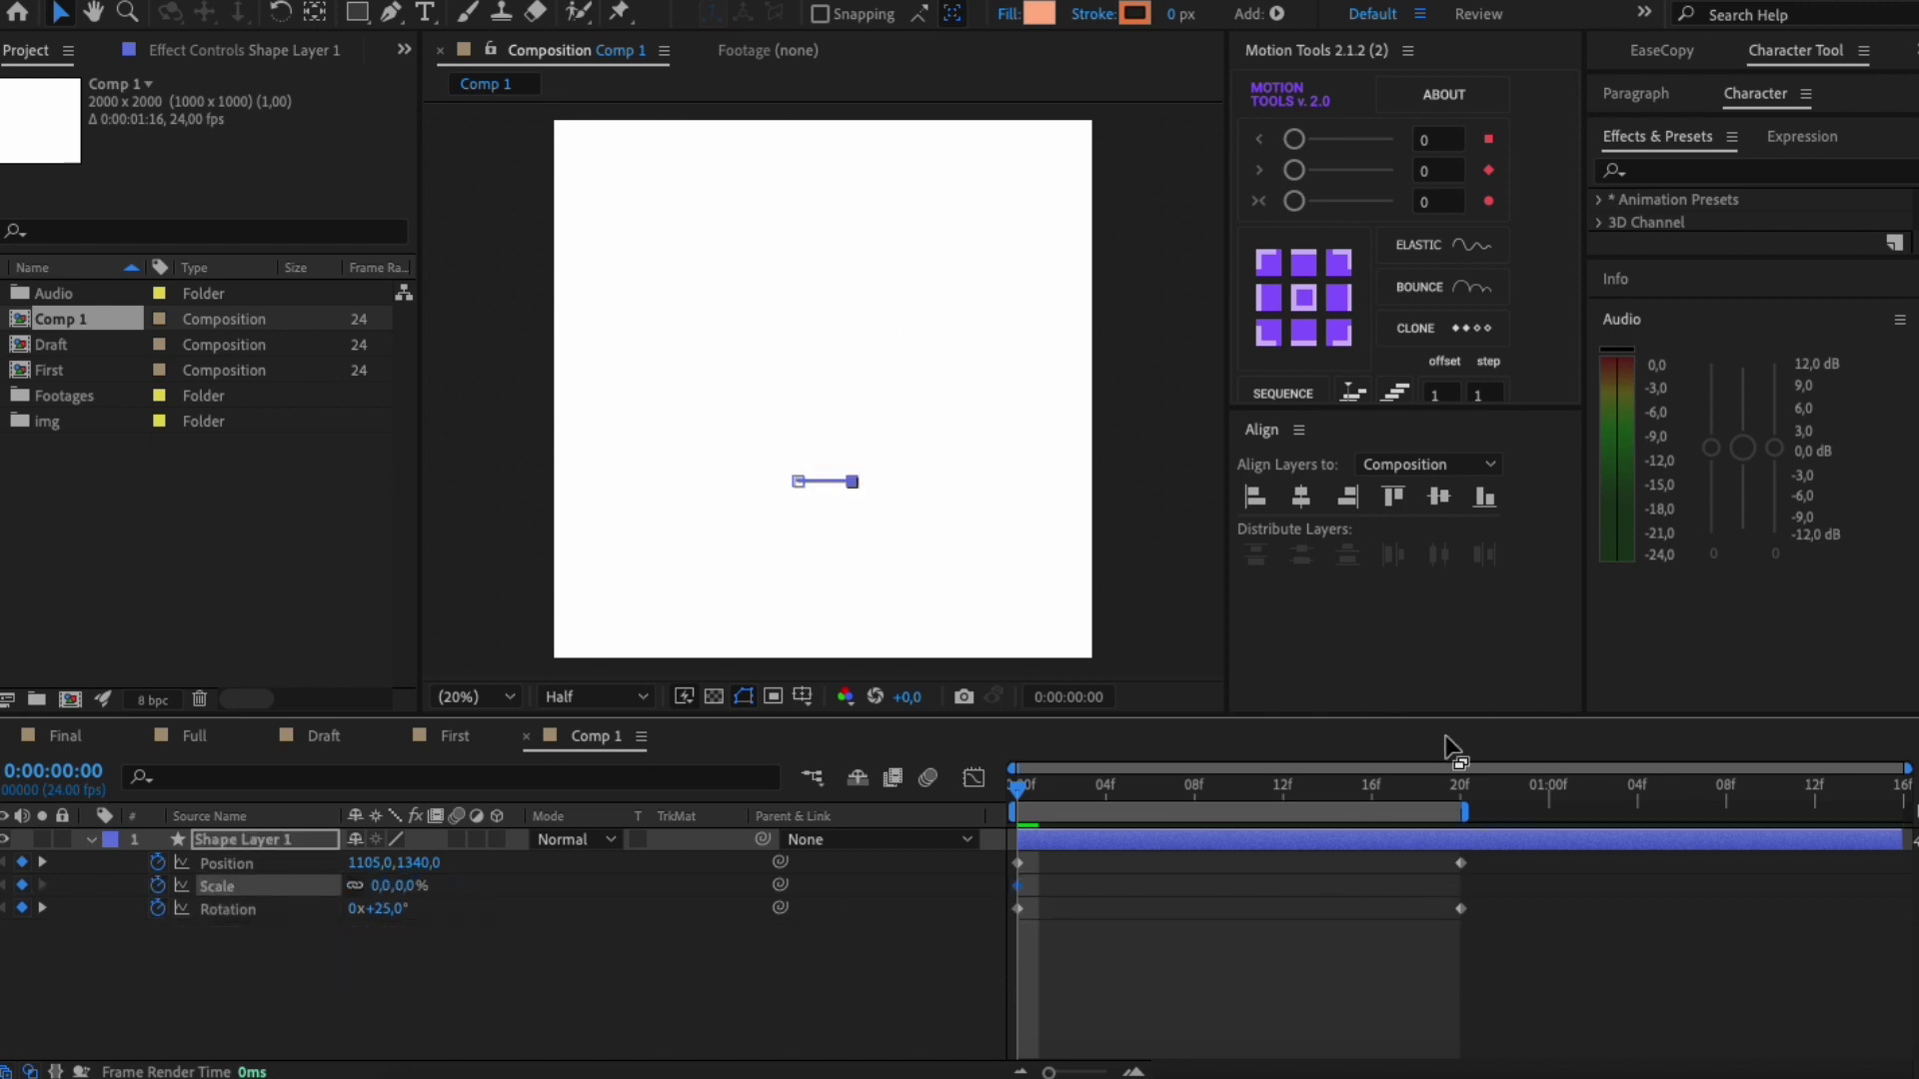
click(1458, 789)
Step: Set the shape's Scale to 100% at frame 10 and preview the animation
click(1241, 794)
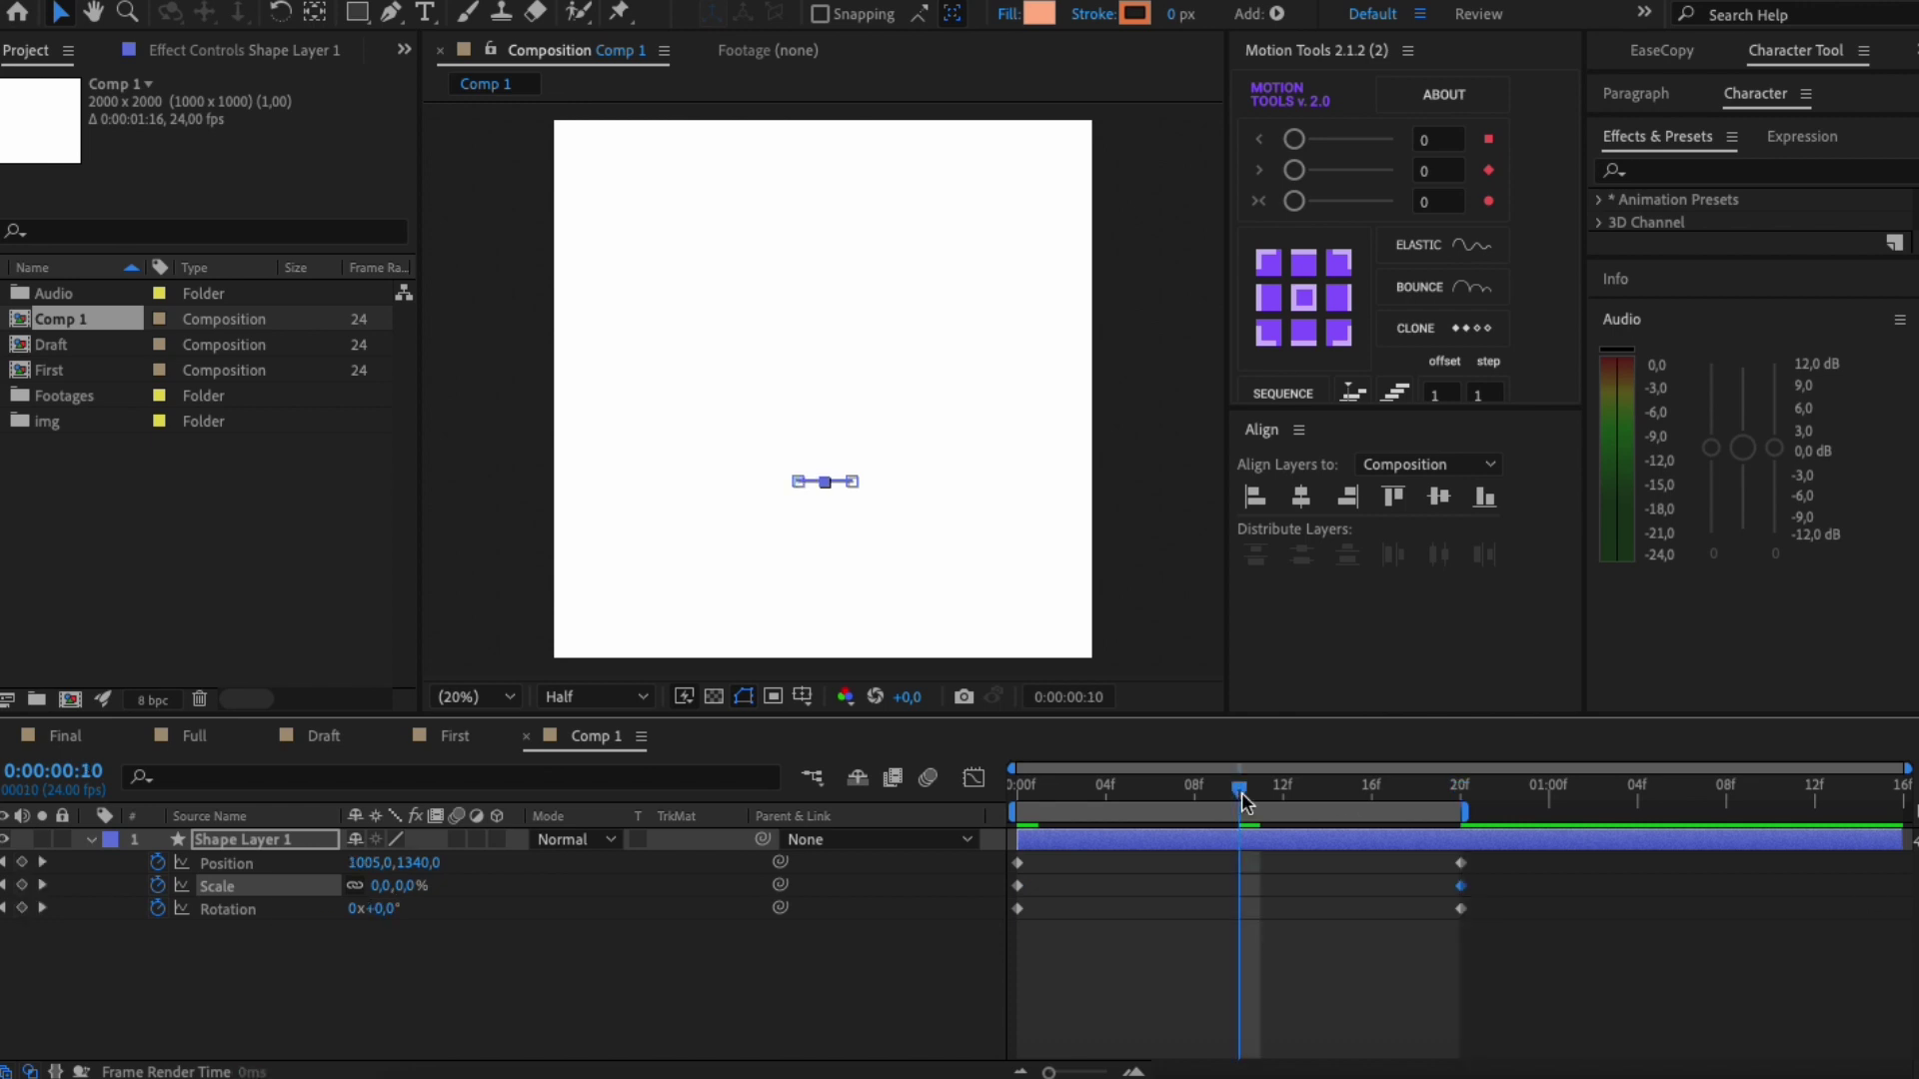
key(Return)
click(1230, 980)
key(space)
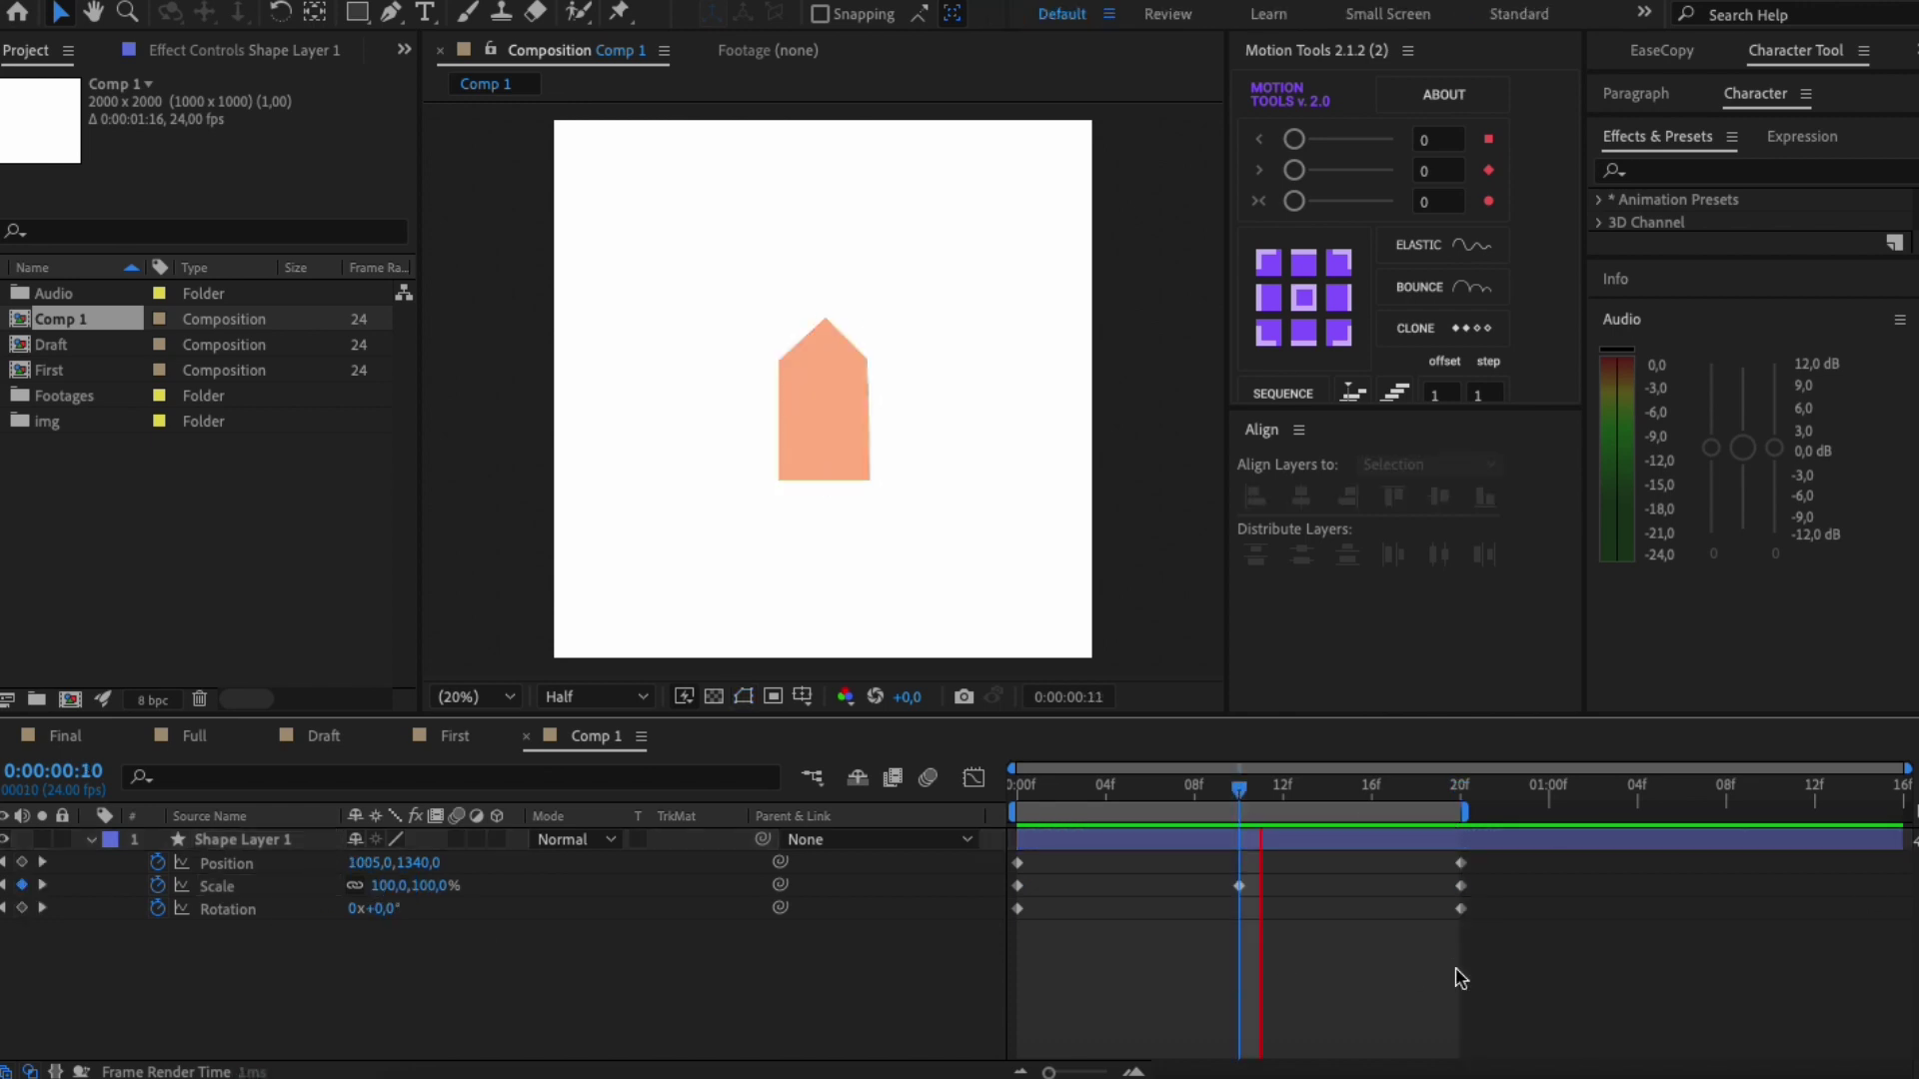
key(space)
Step: Apply Easy Ease to all Position, Scale and Rotation keyframes of Shape Layer 1 and collapse its properties
drag(1521, 958, 990, 850)
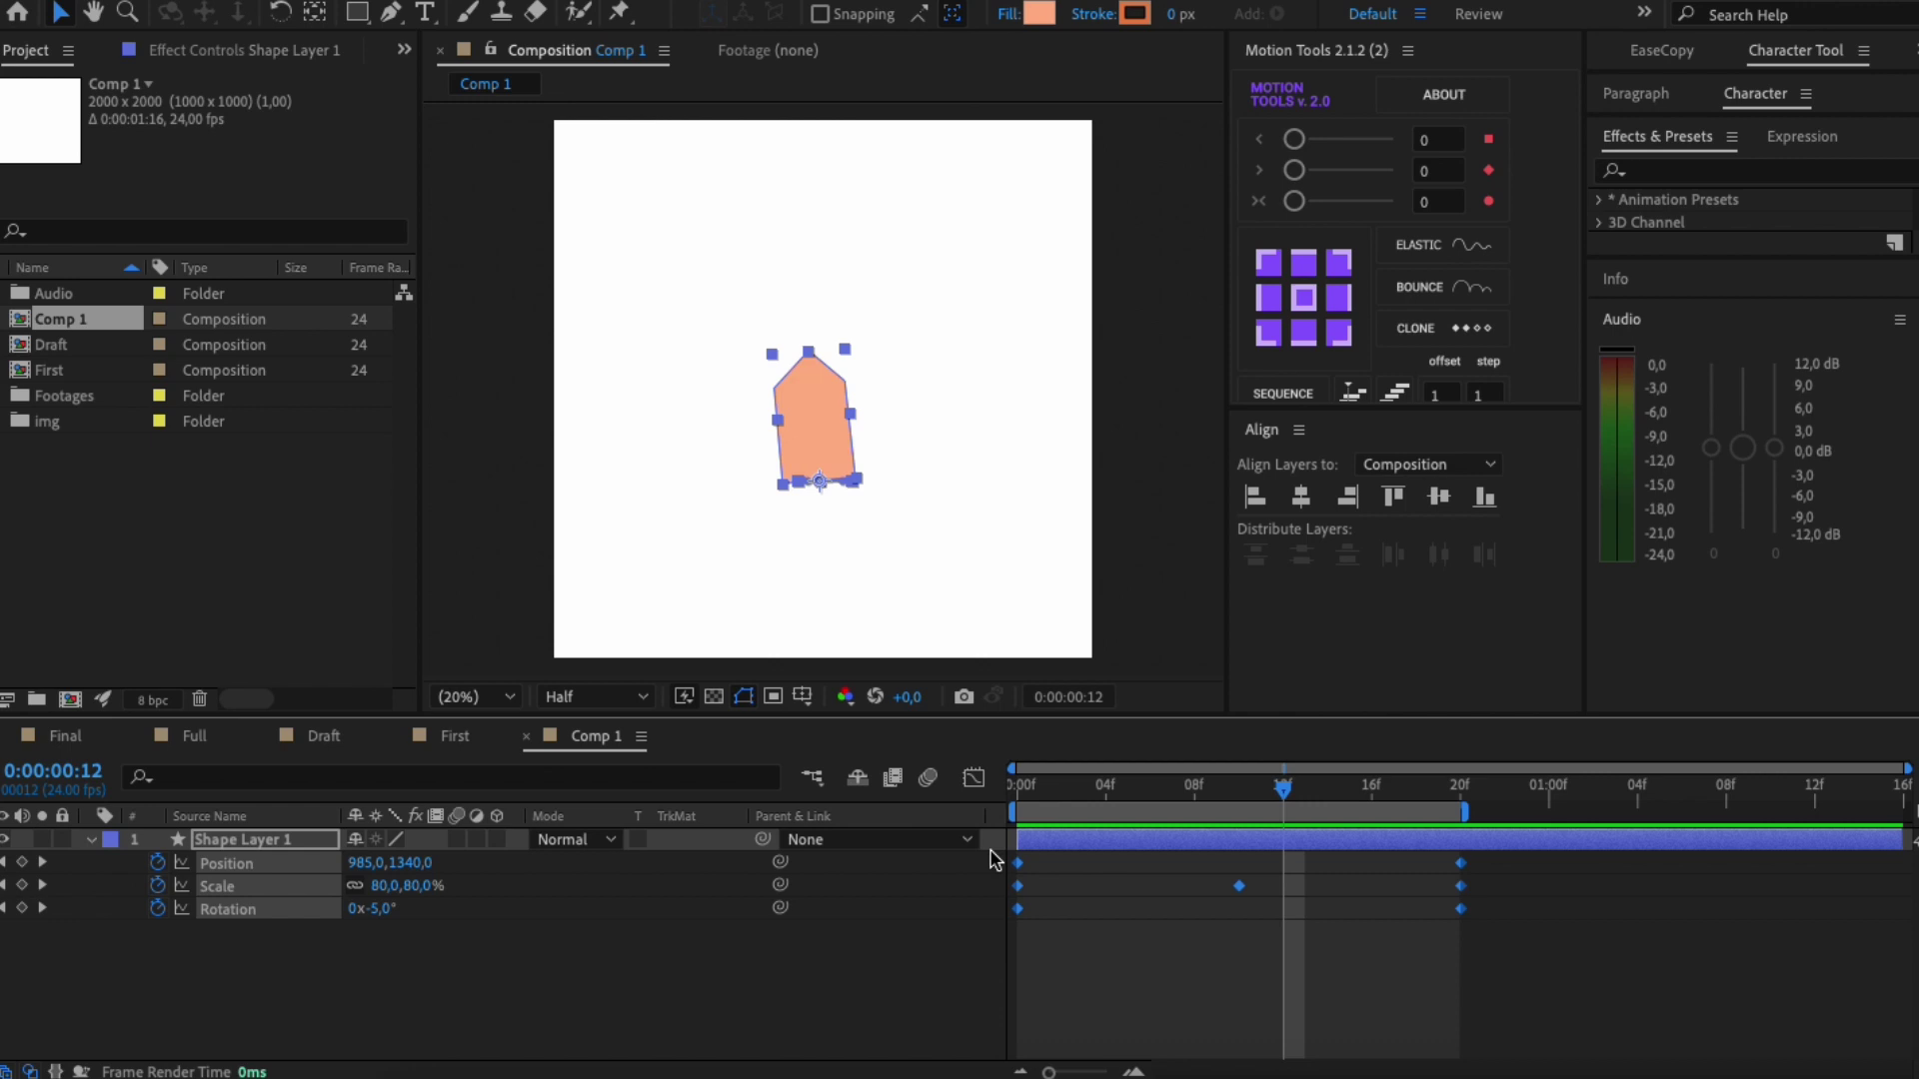
right_click(1017, 862)
mouse_move(1170, 1061)
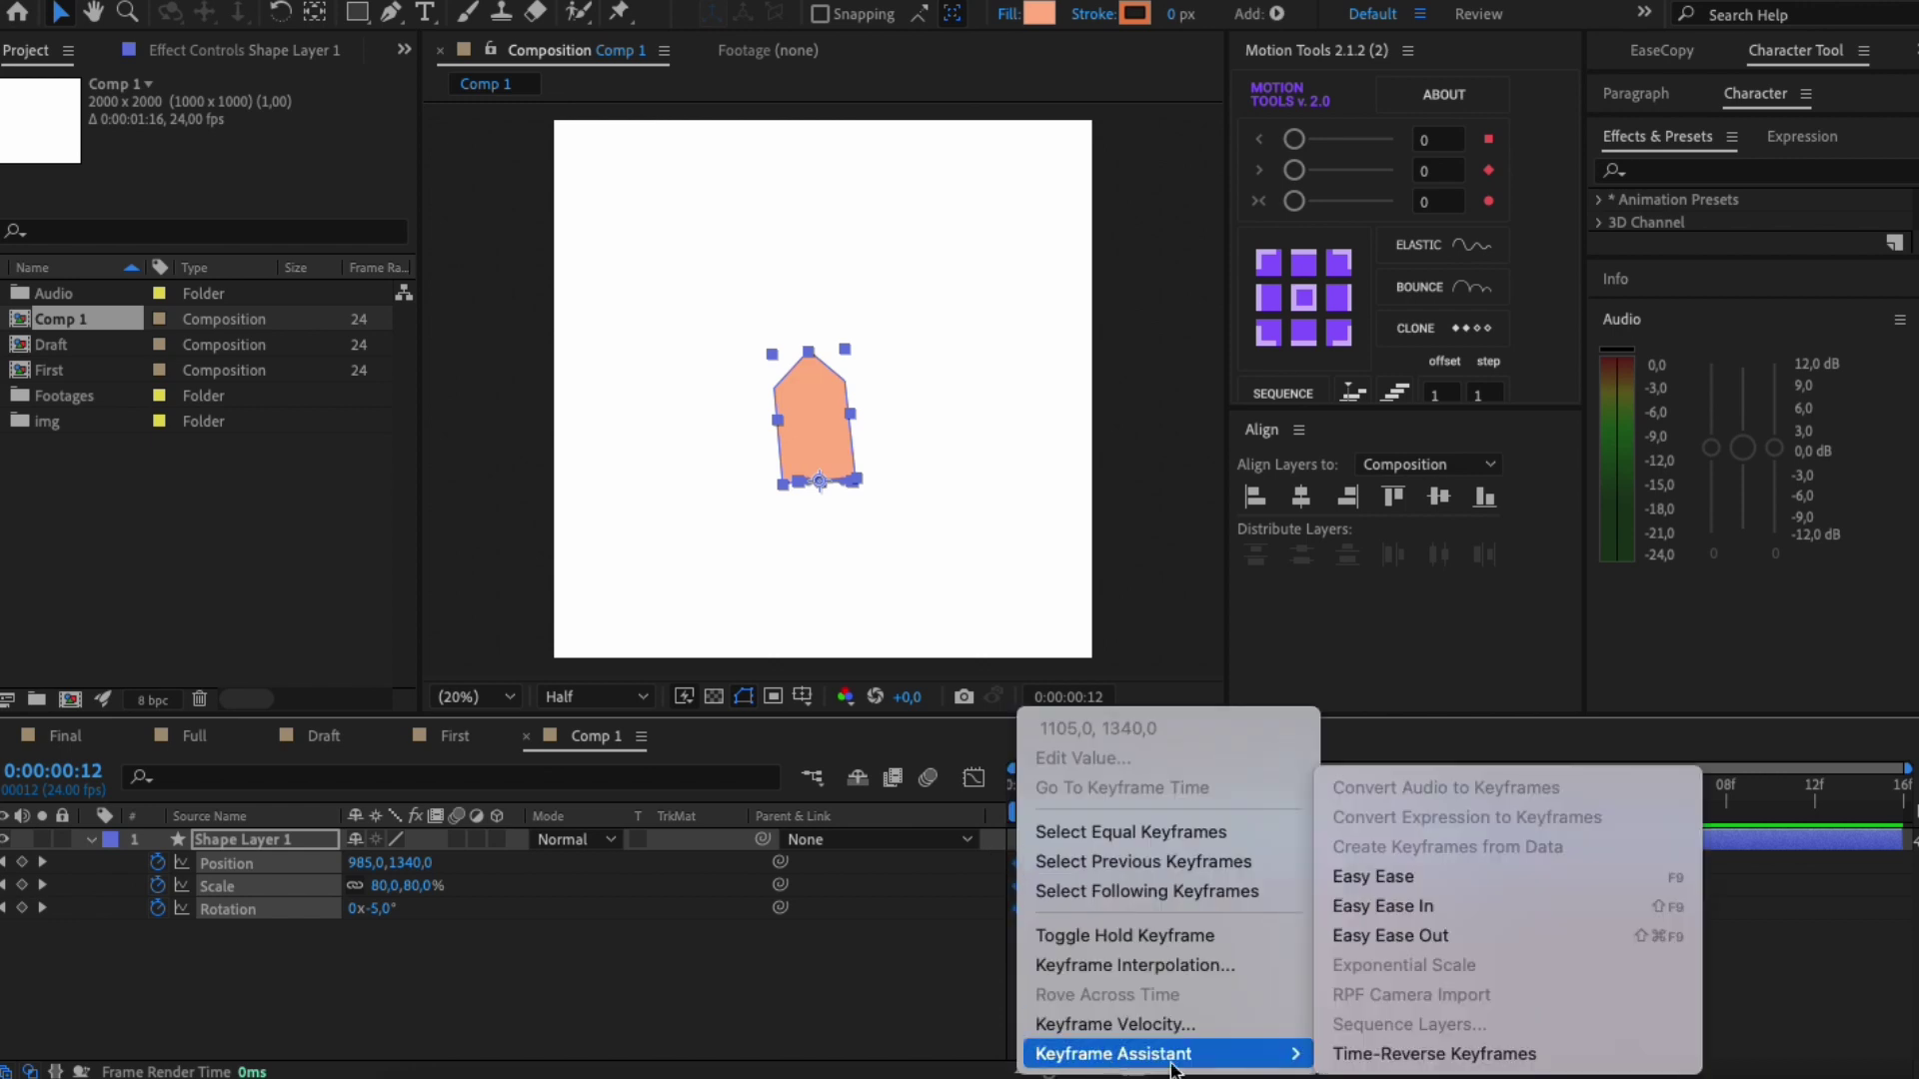
click(1454, 874)
click(94, 841)
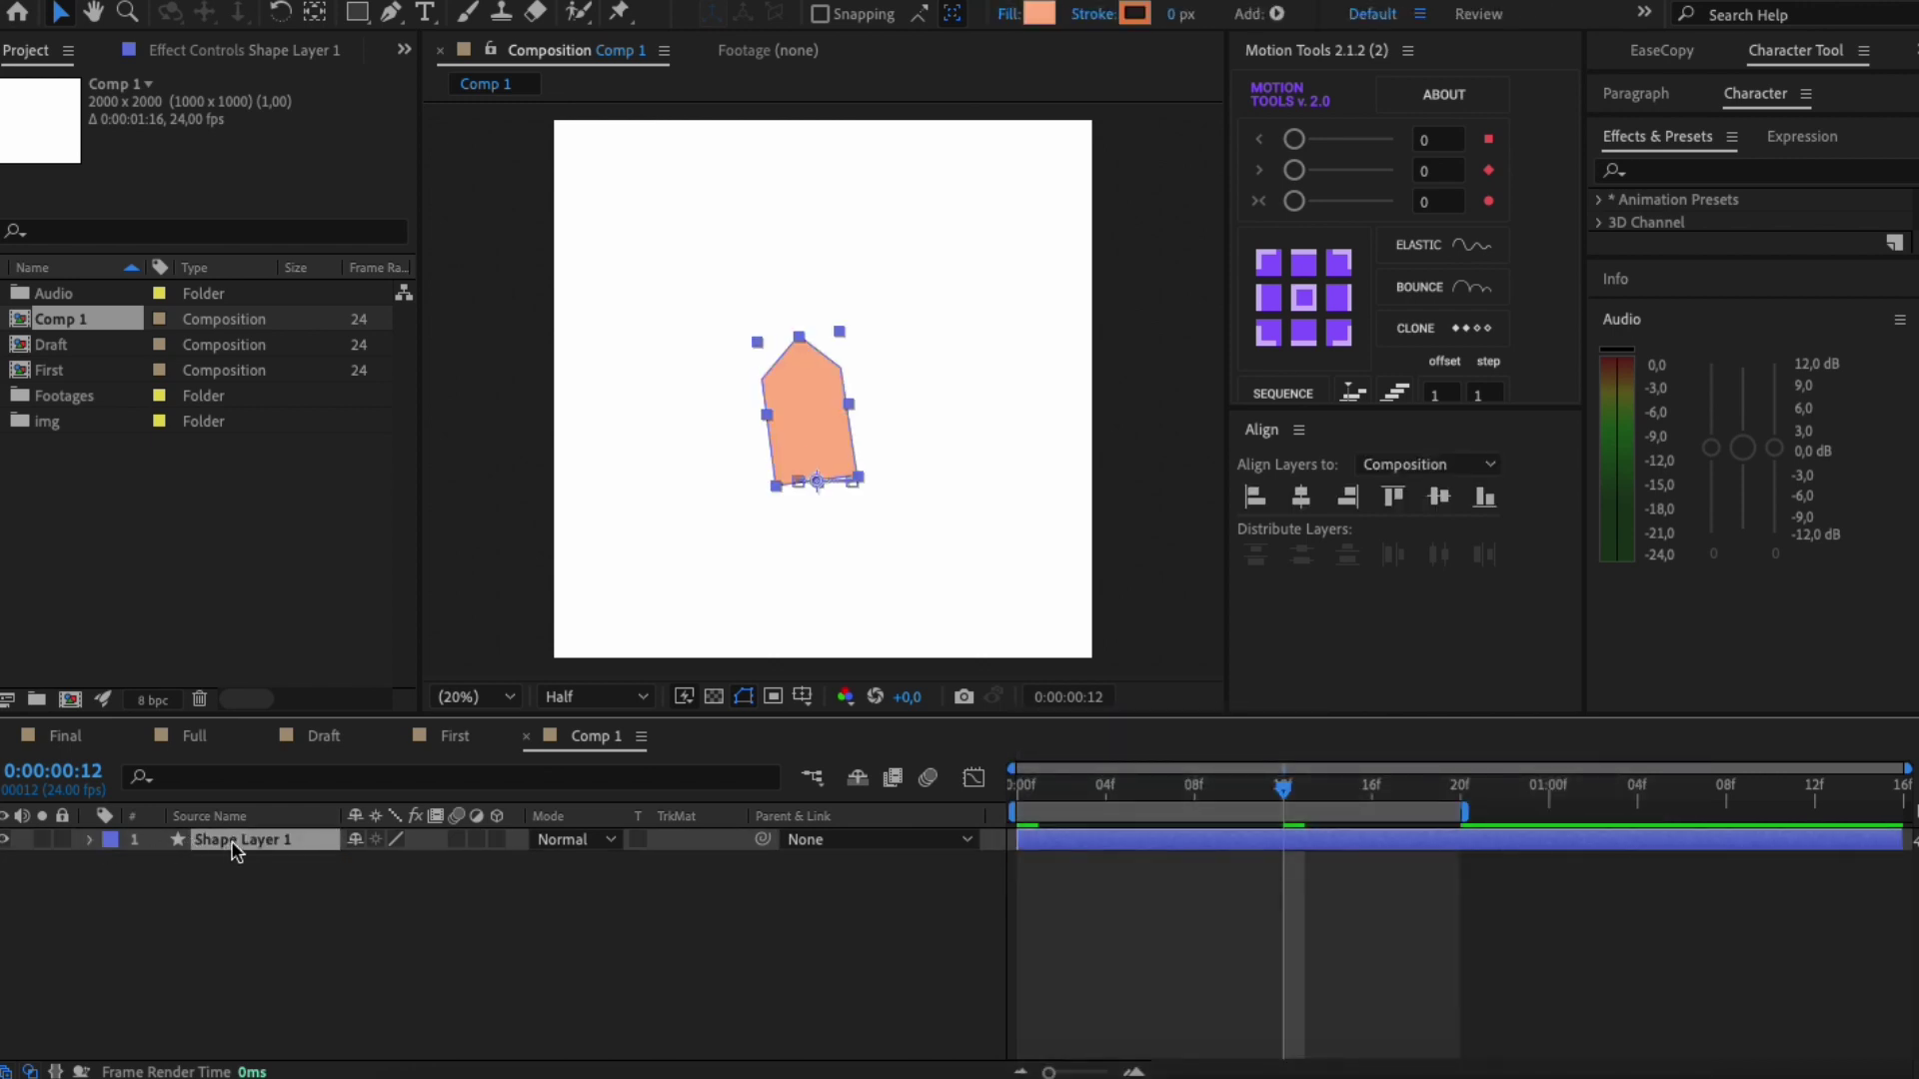
Step: Trim the end of Shape Layer 1 at frame 20 and return to frame 0
click(1460, 788)
key(alt+])
drag(1460, 790, 859, 841)
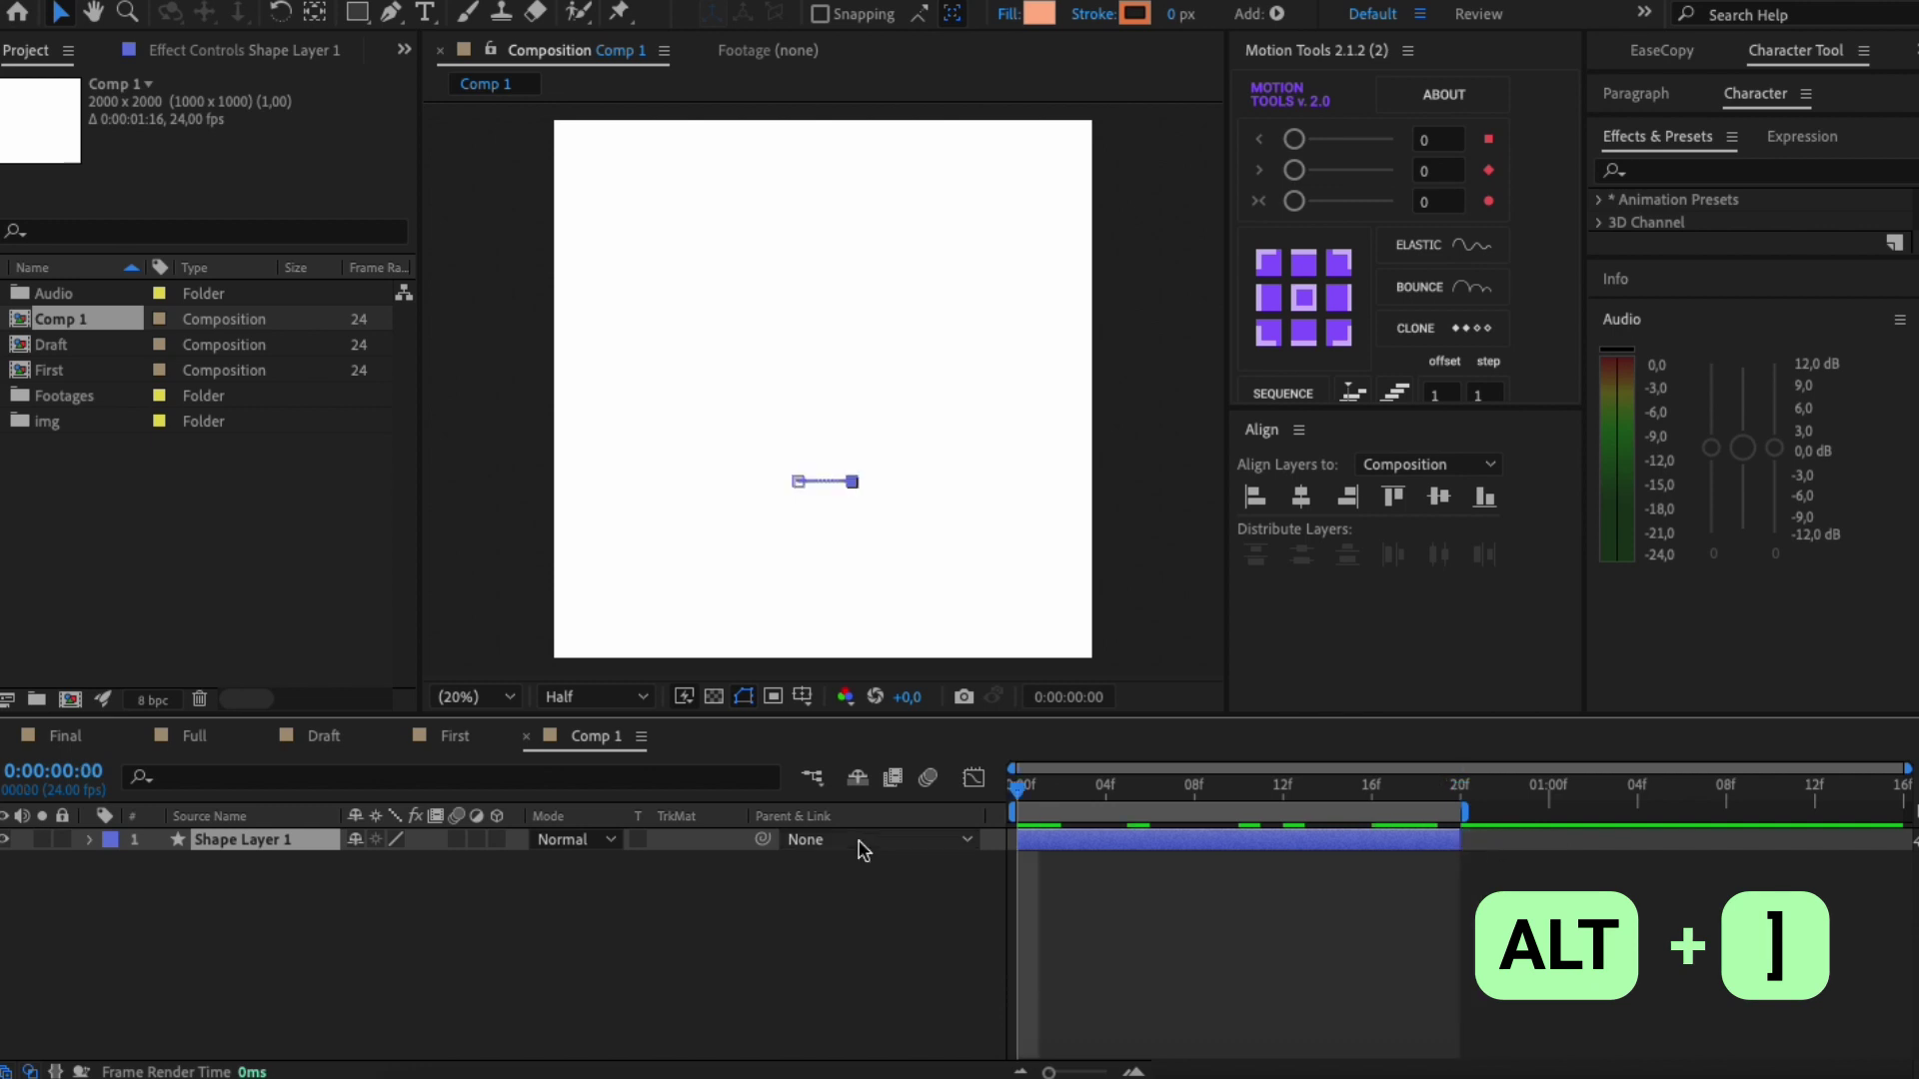
Step: Duplicate the flame tongue layer twice and stagger the copies to start at frames 7 and 13
key(ctrl+d)
key(ctrl+d)
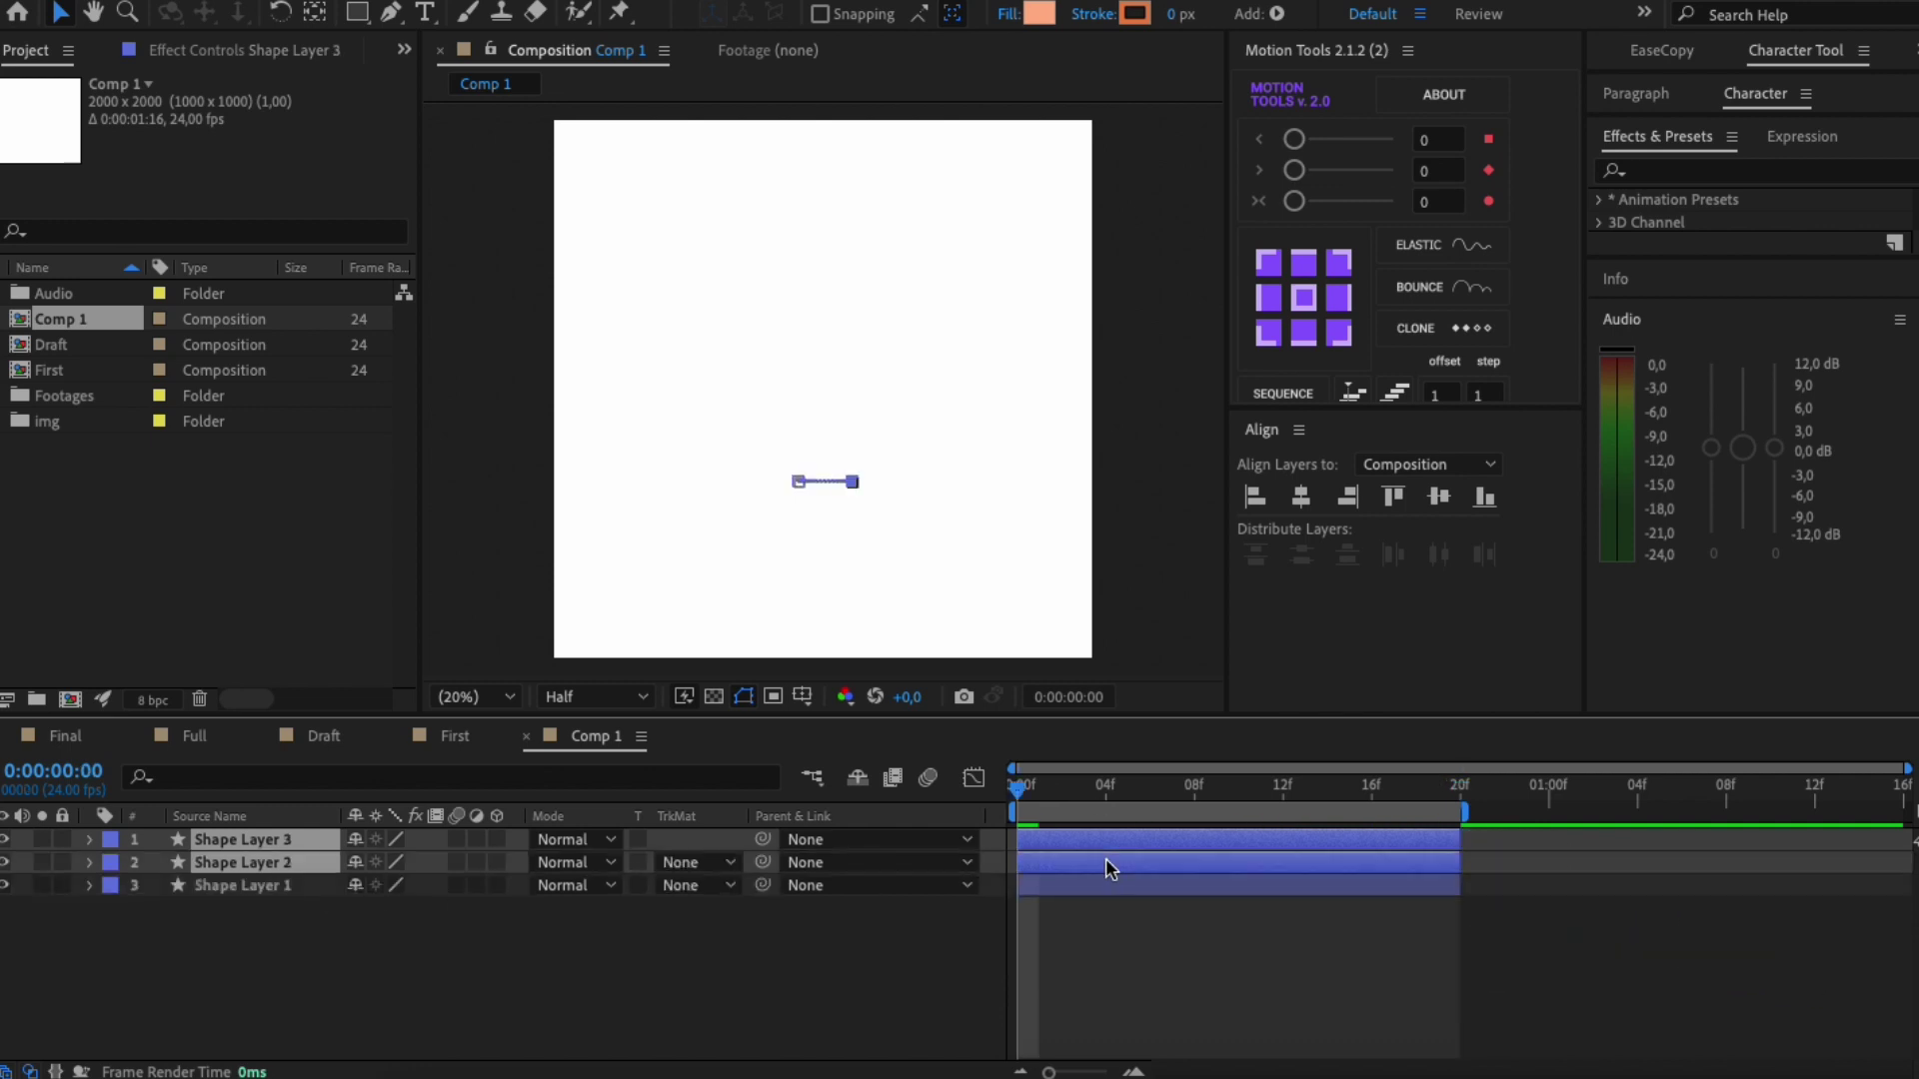
drag(1112, 862, 1208, 865)
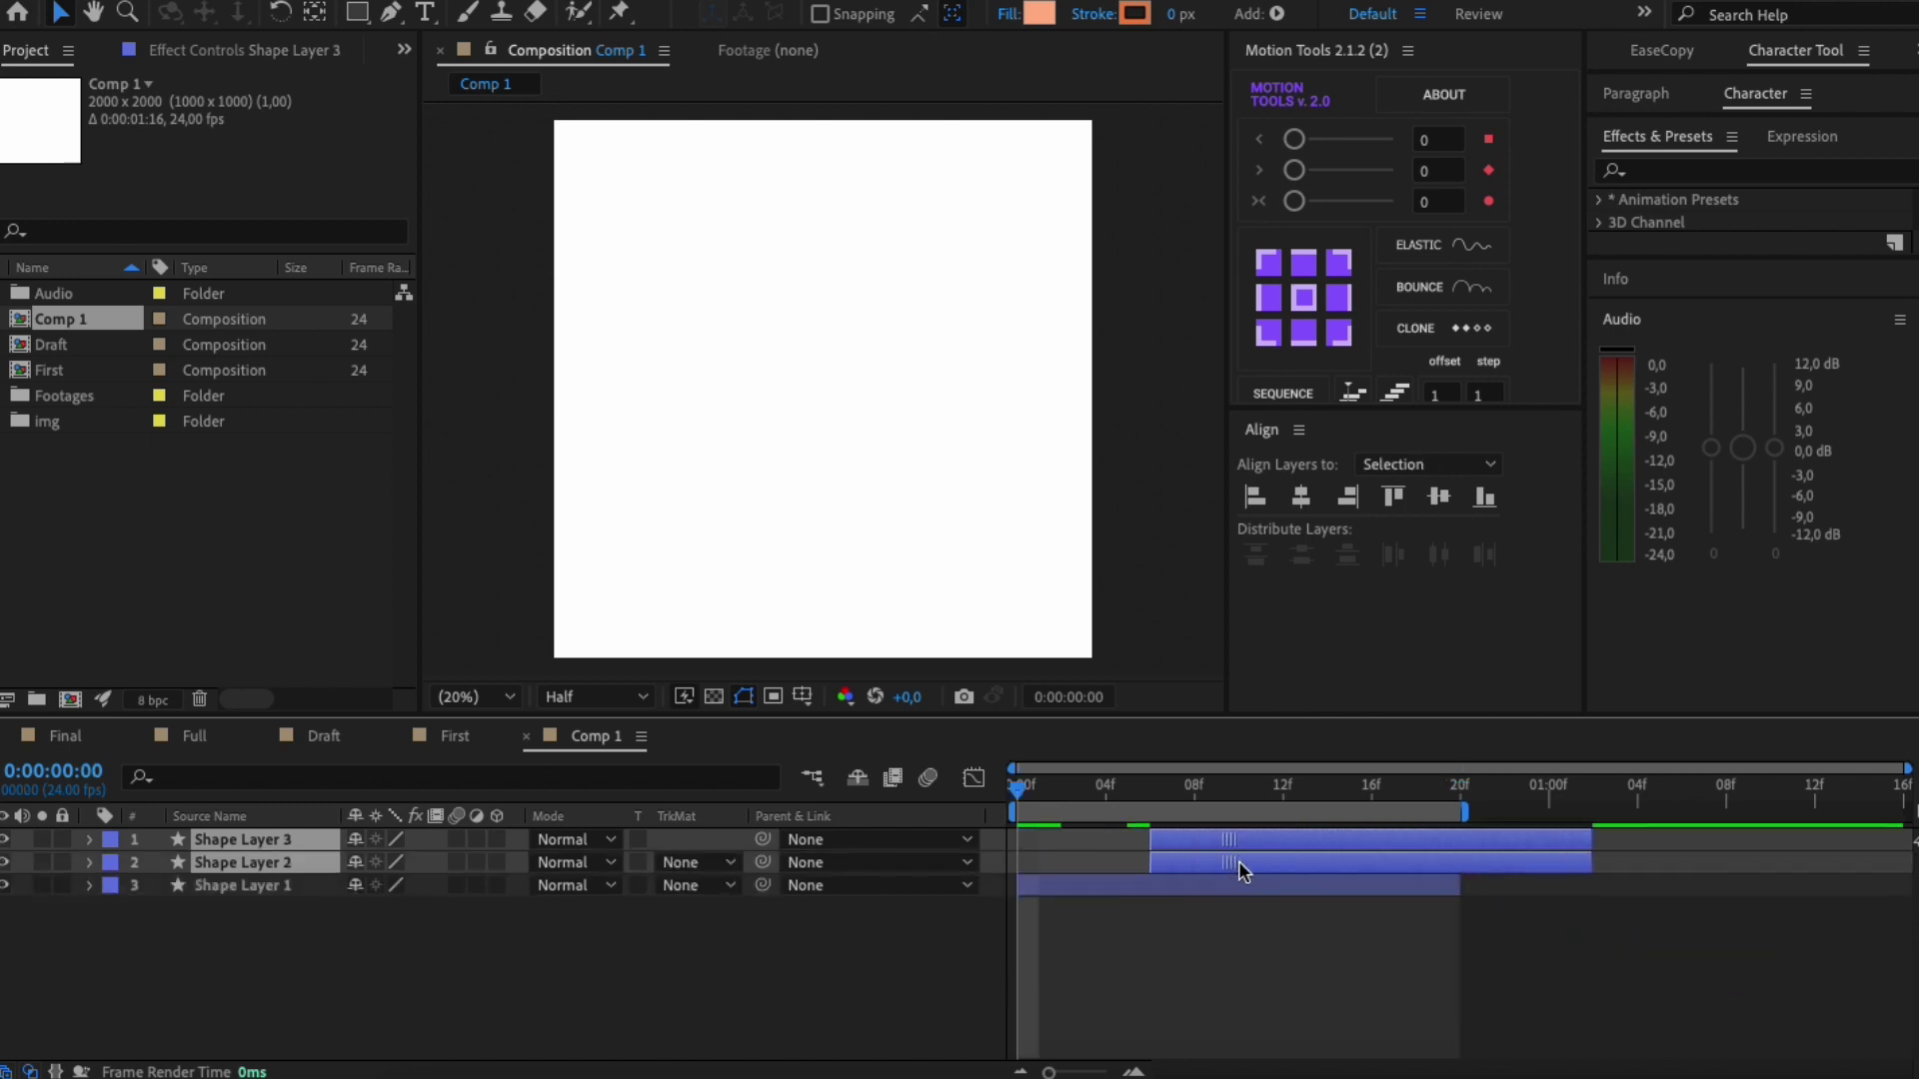
click(1234, 1030)
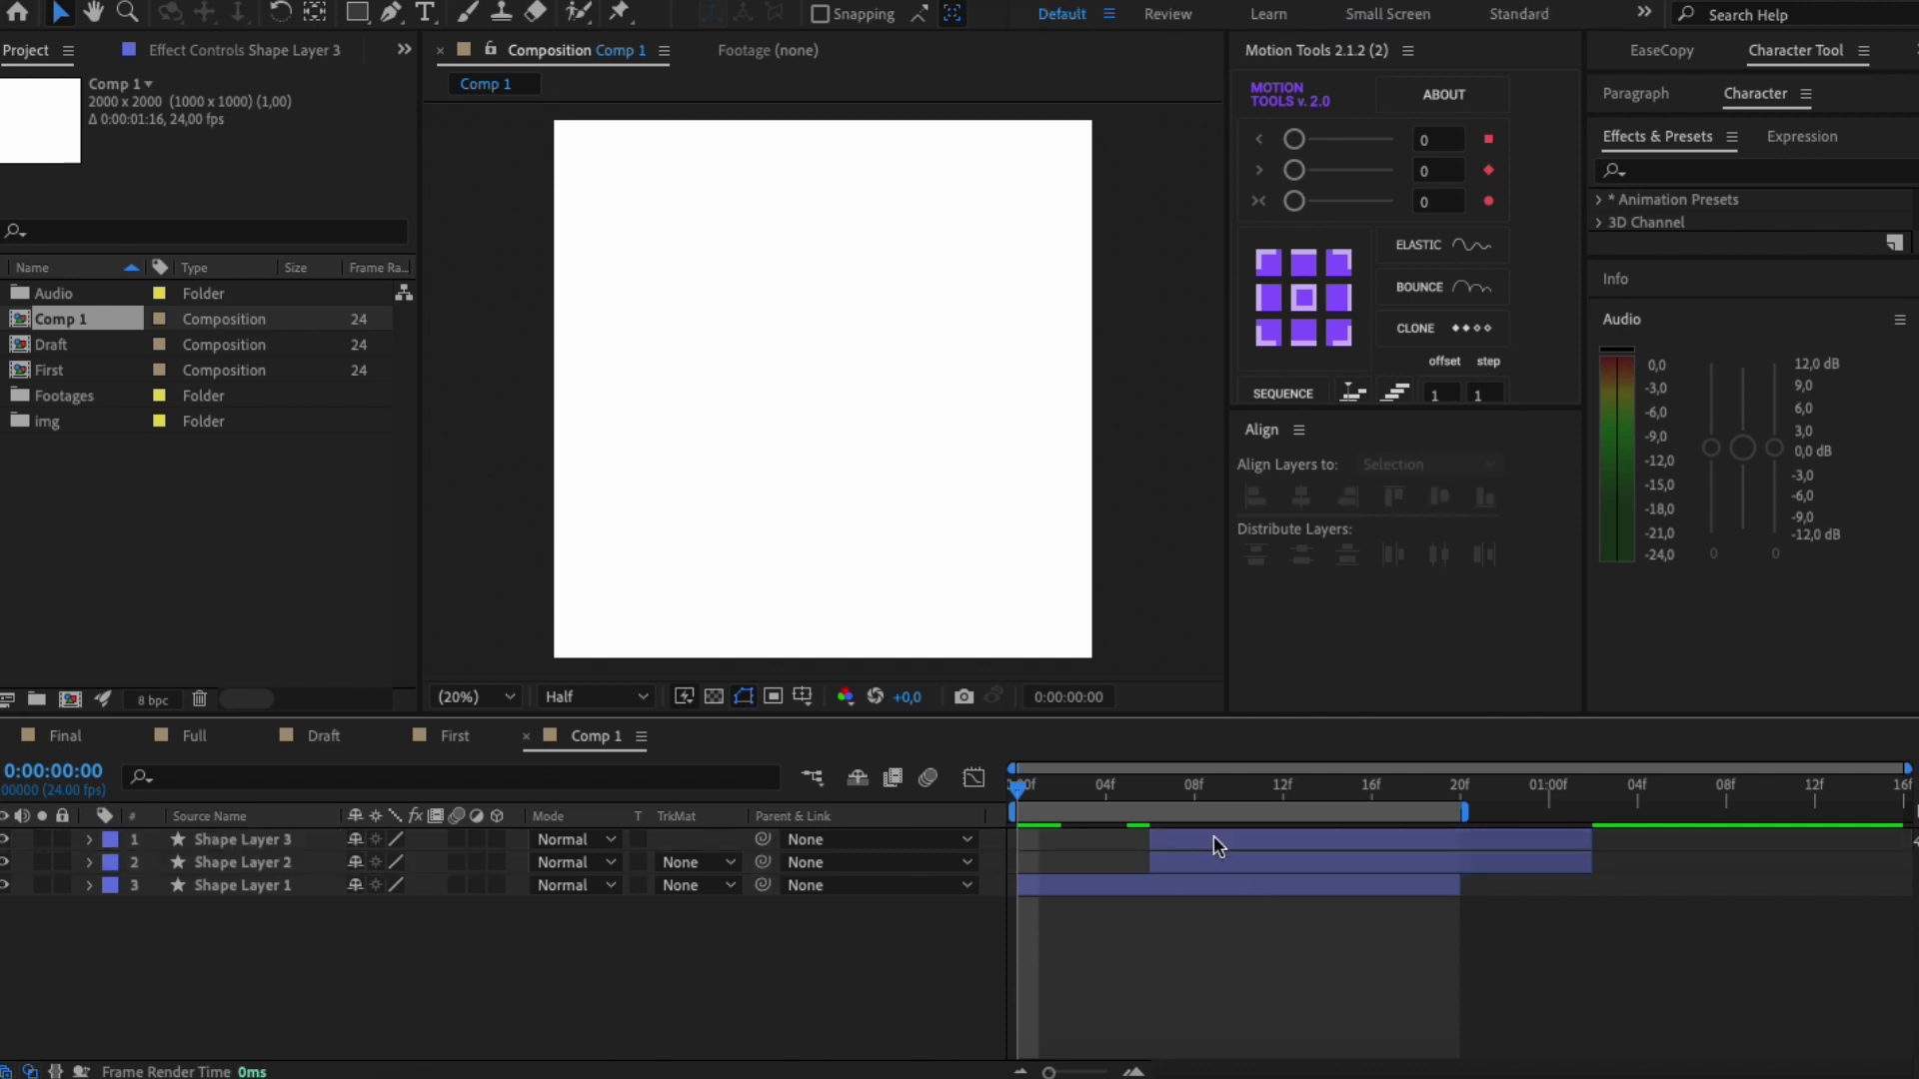
drag(1213, 840, 1339, 875)
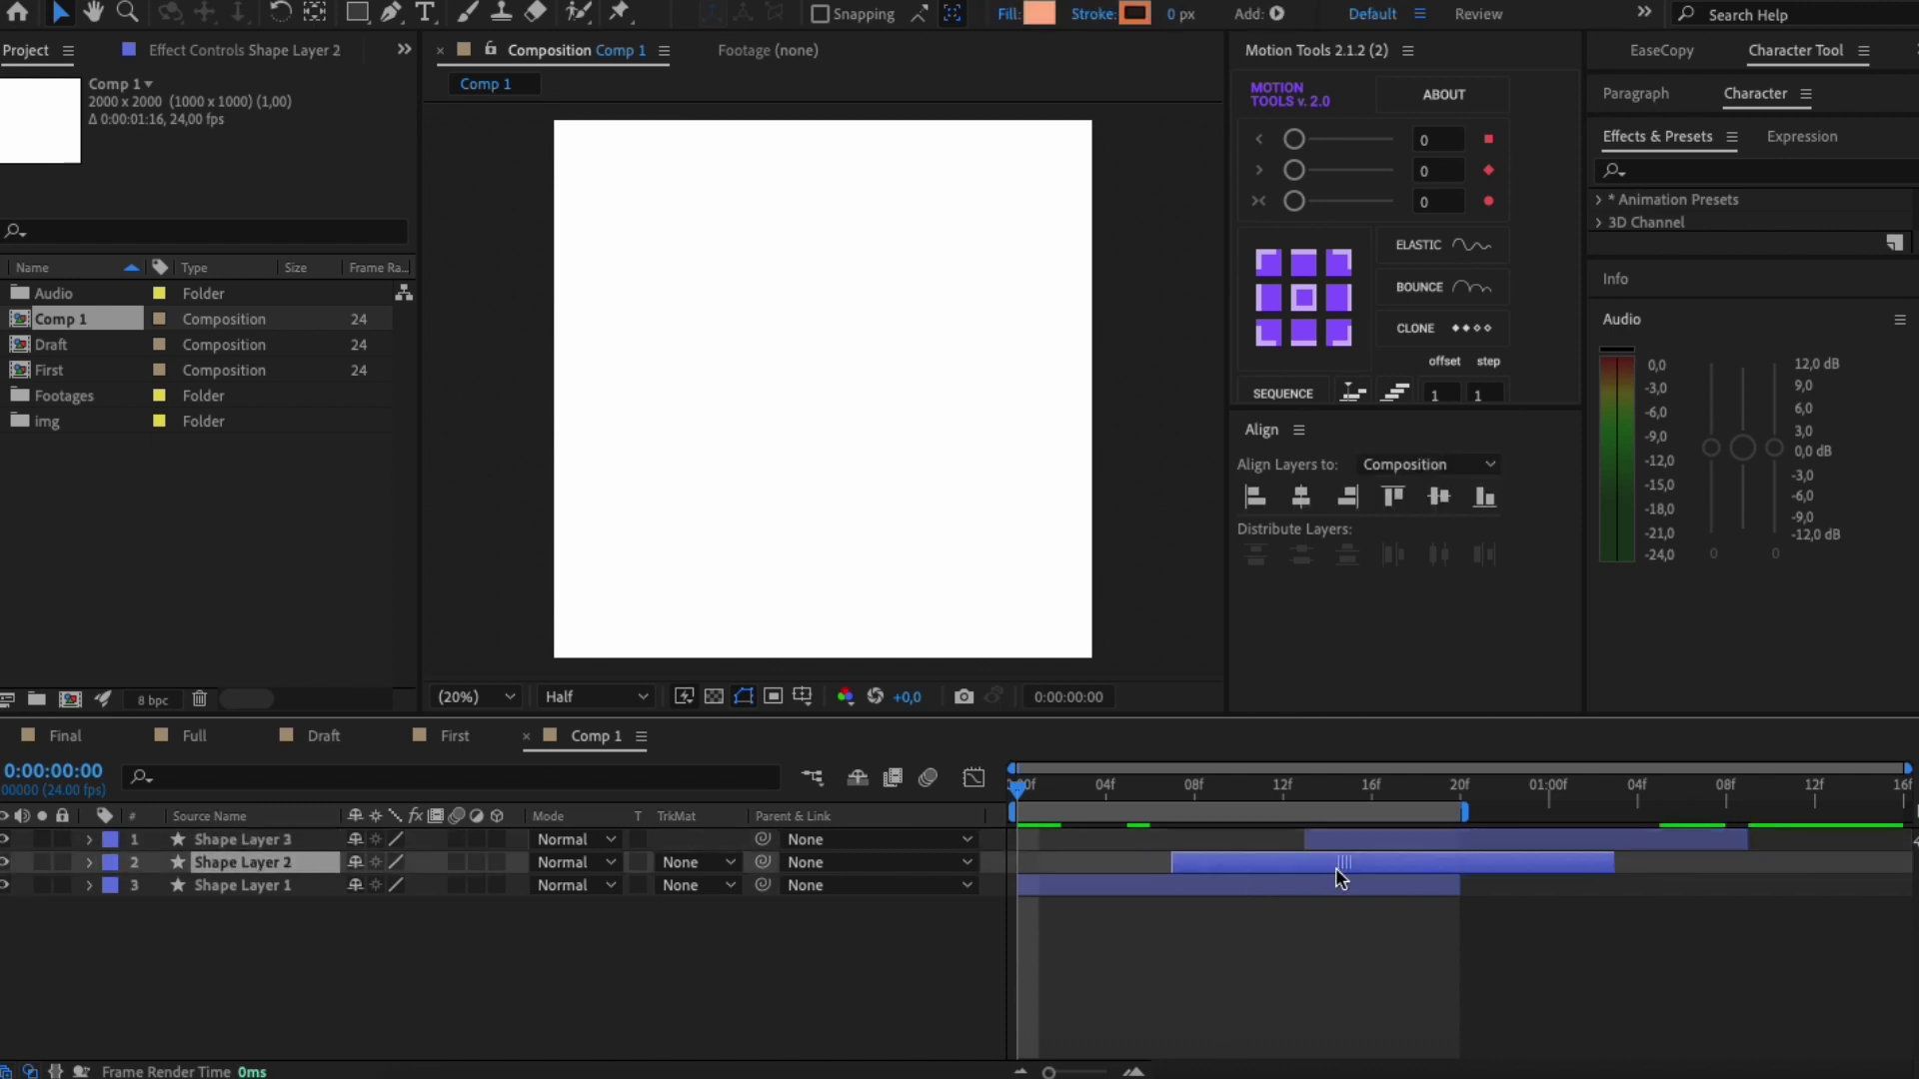
Step: Split the two staggered copies at frame 20, shift the split-off parts back to frame 0, and preview the loop
click(1455, 792)
shift+click(1508, 842)
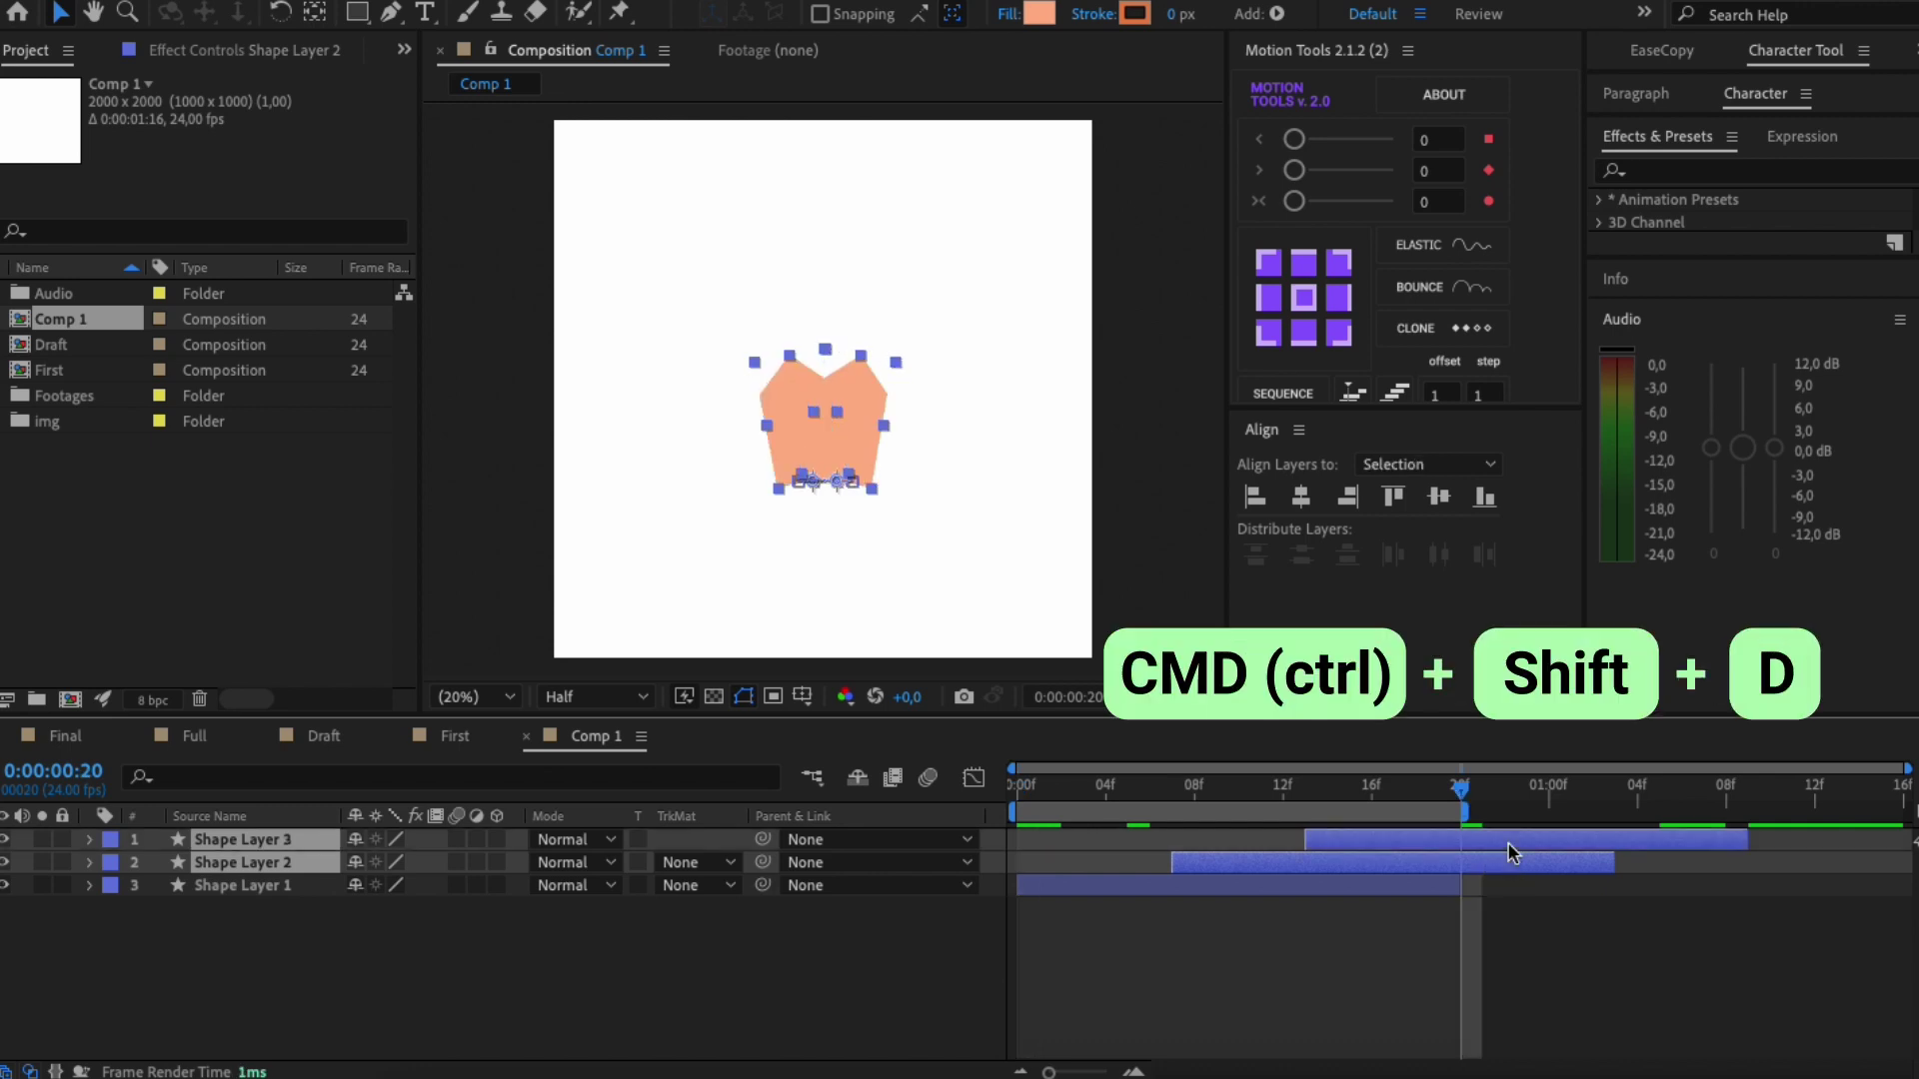
key(ctrl+shift+d)
drag(1537, 843, 1147, 880)
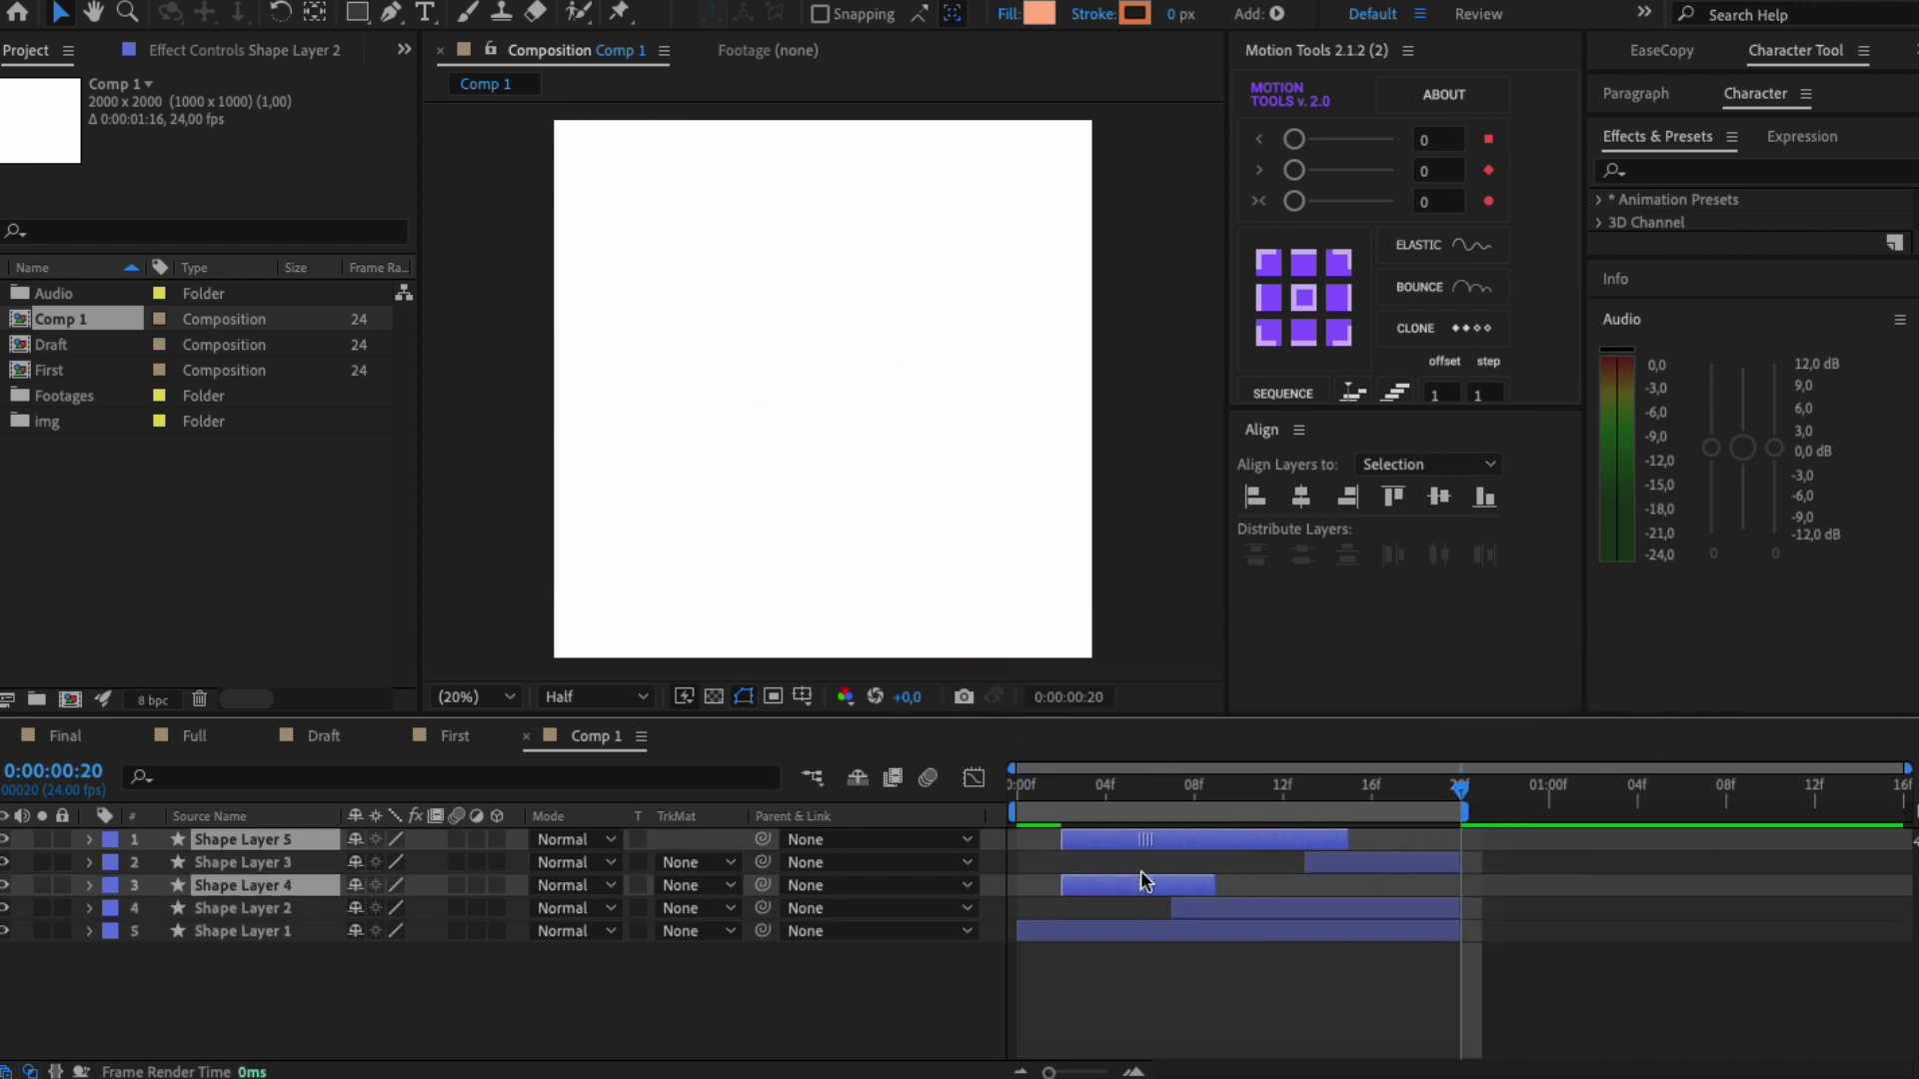
click(1083, 857)
key(space)
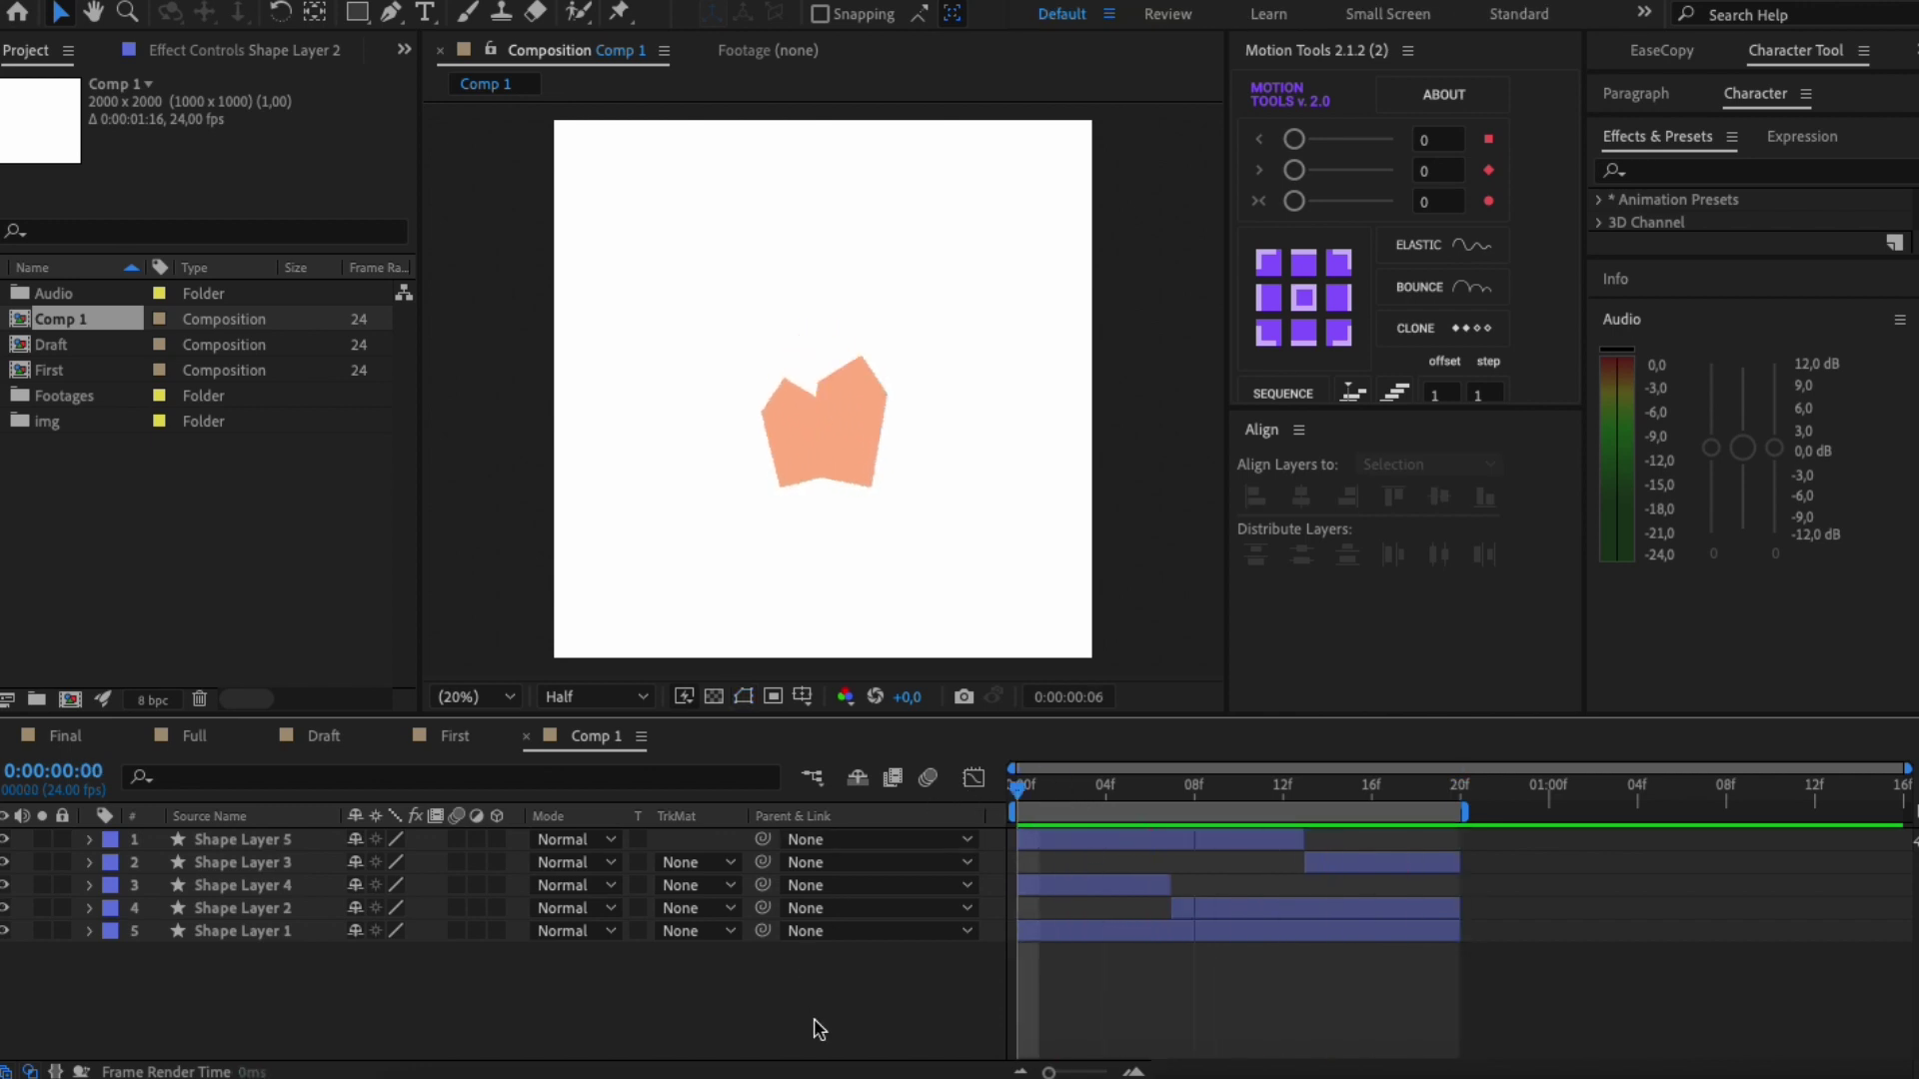
Step: Duplicate all five flame layers and merge the copies into a single shape layer with Motion Tools
click(255, 931)
shift+click(256, 840)
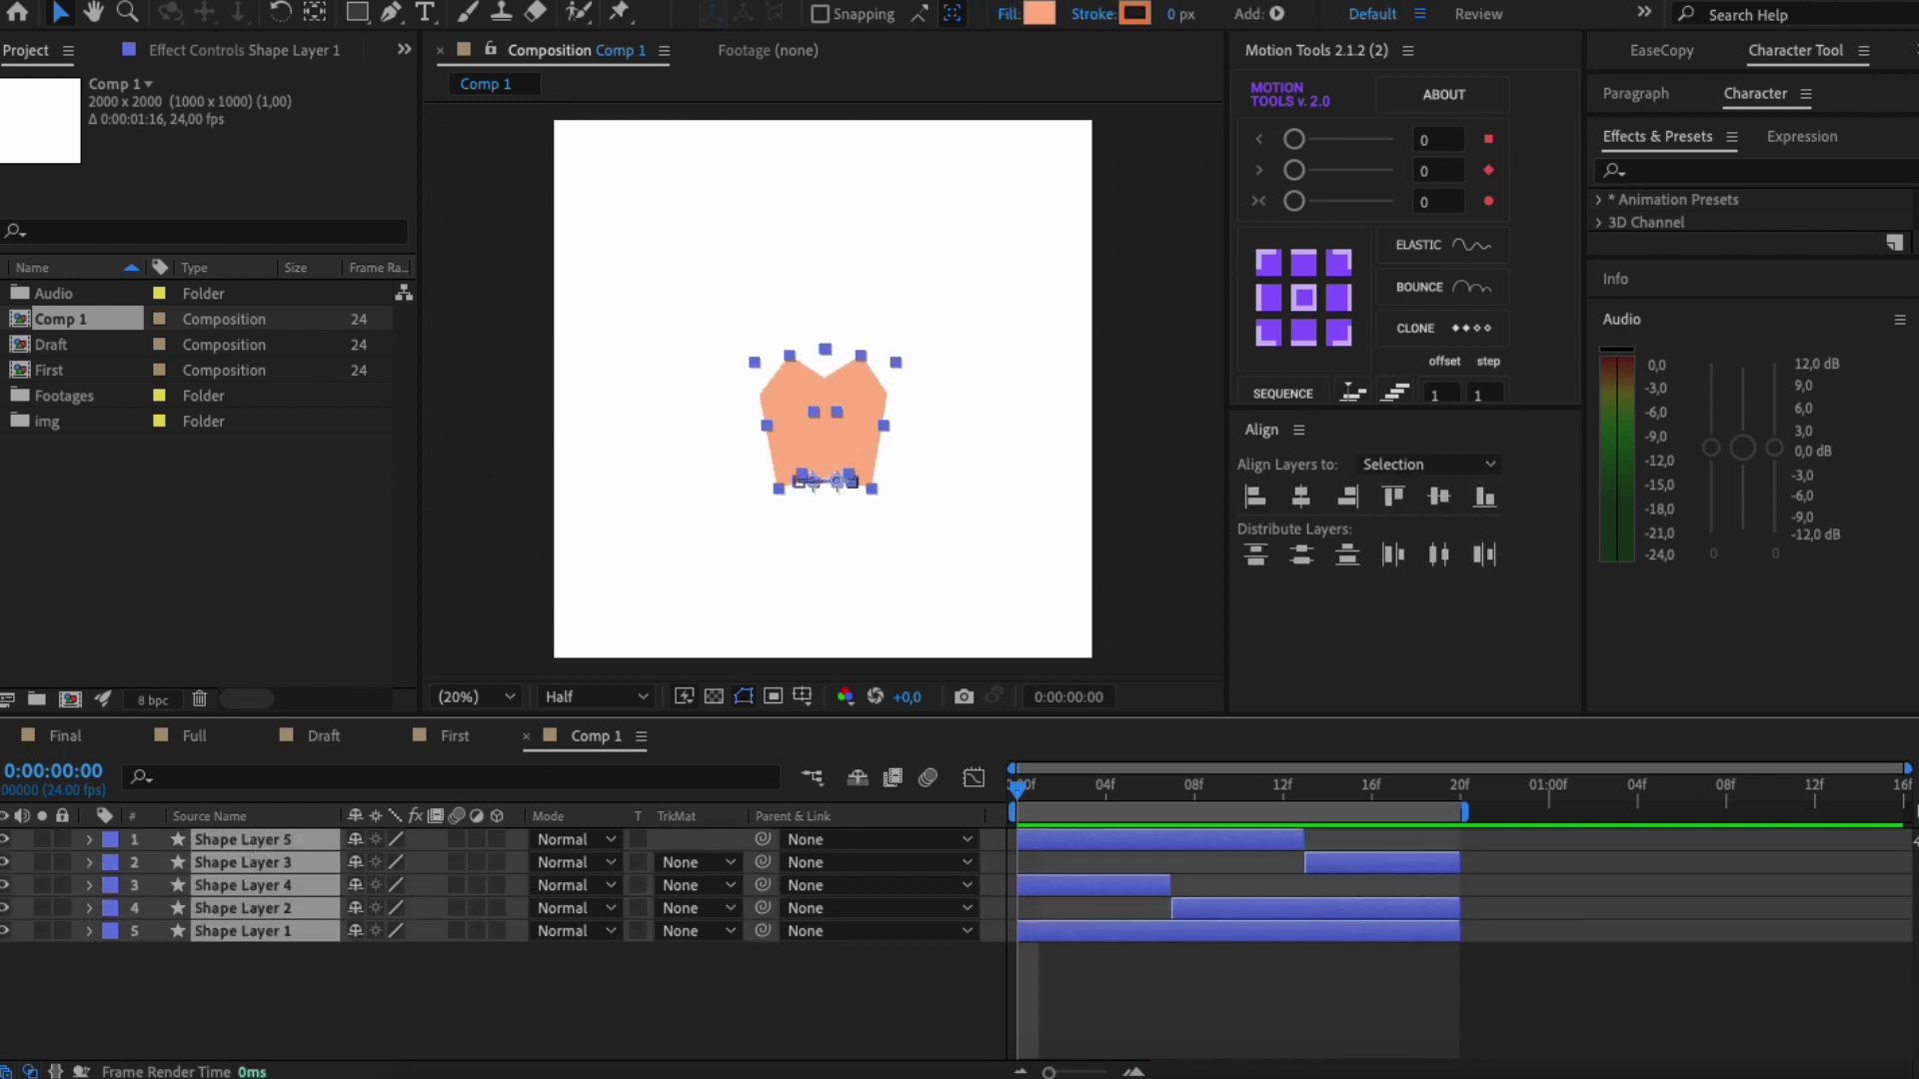
key(ctrl+d)
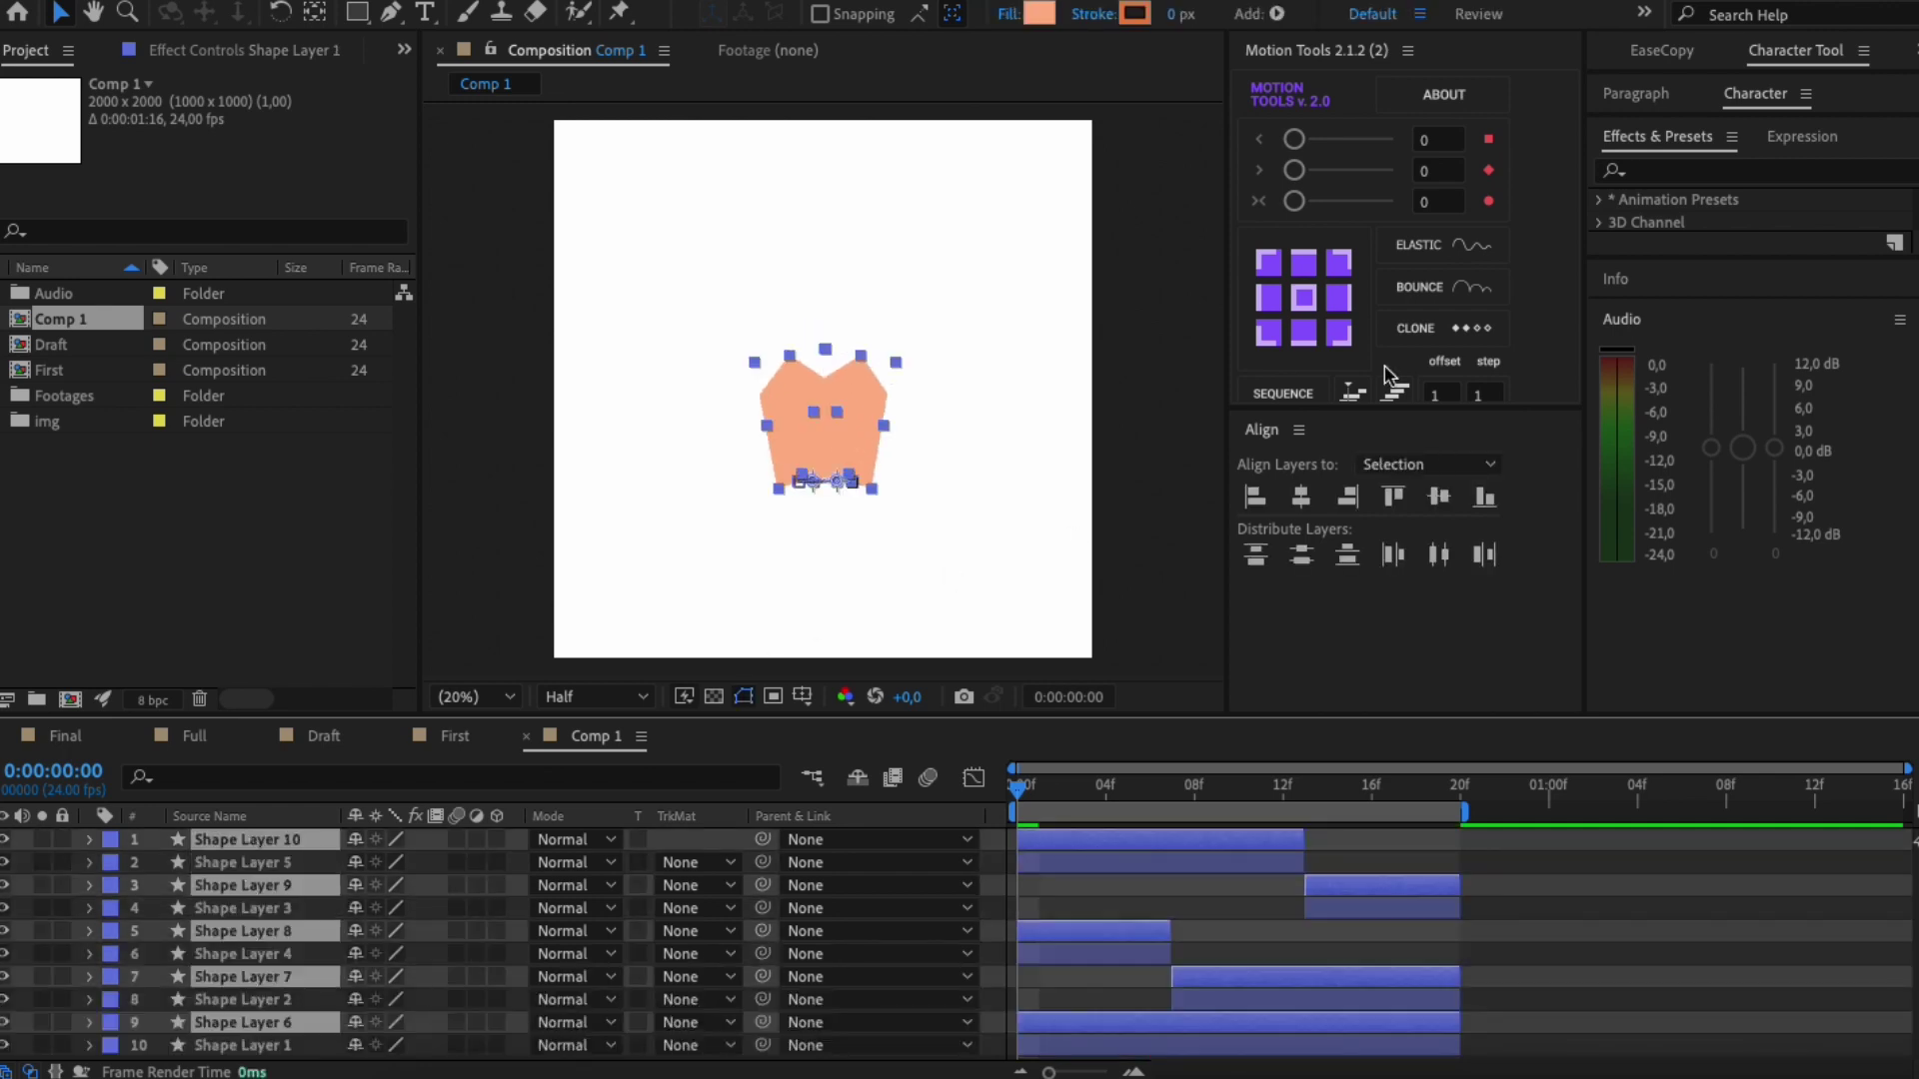
drag(1377, 410, 1372, 558)
click(1373, 438)
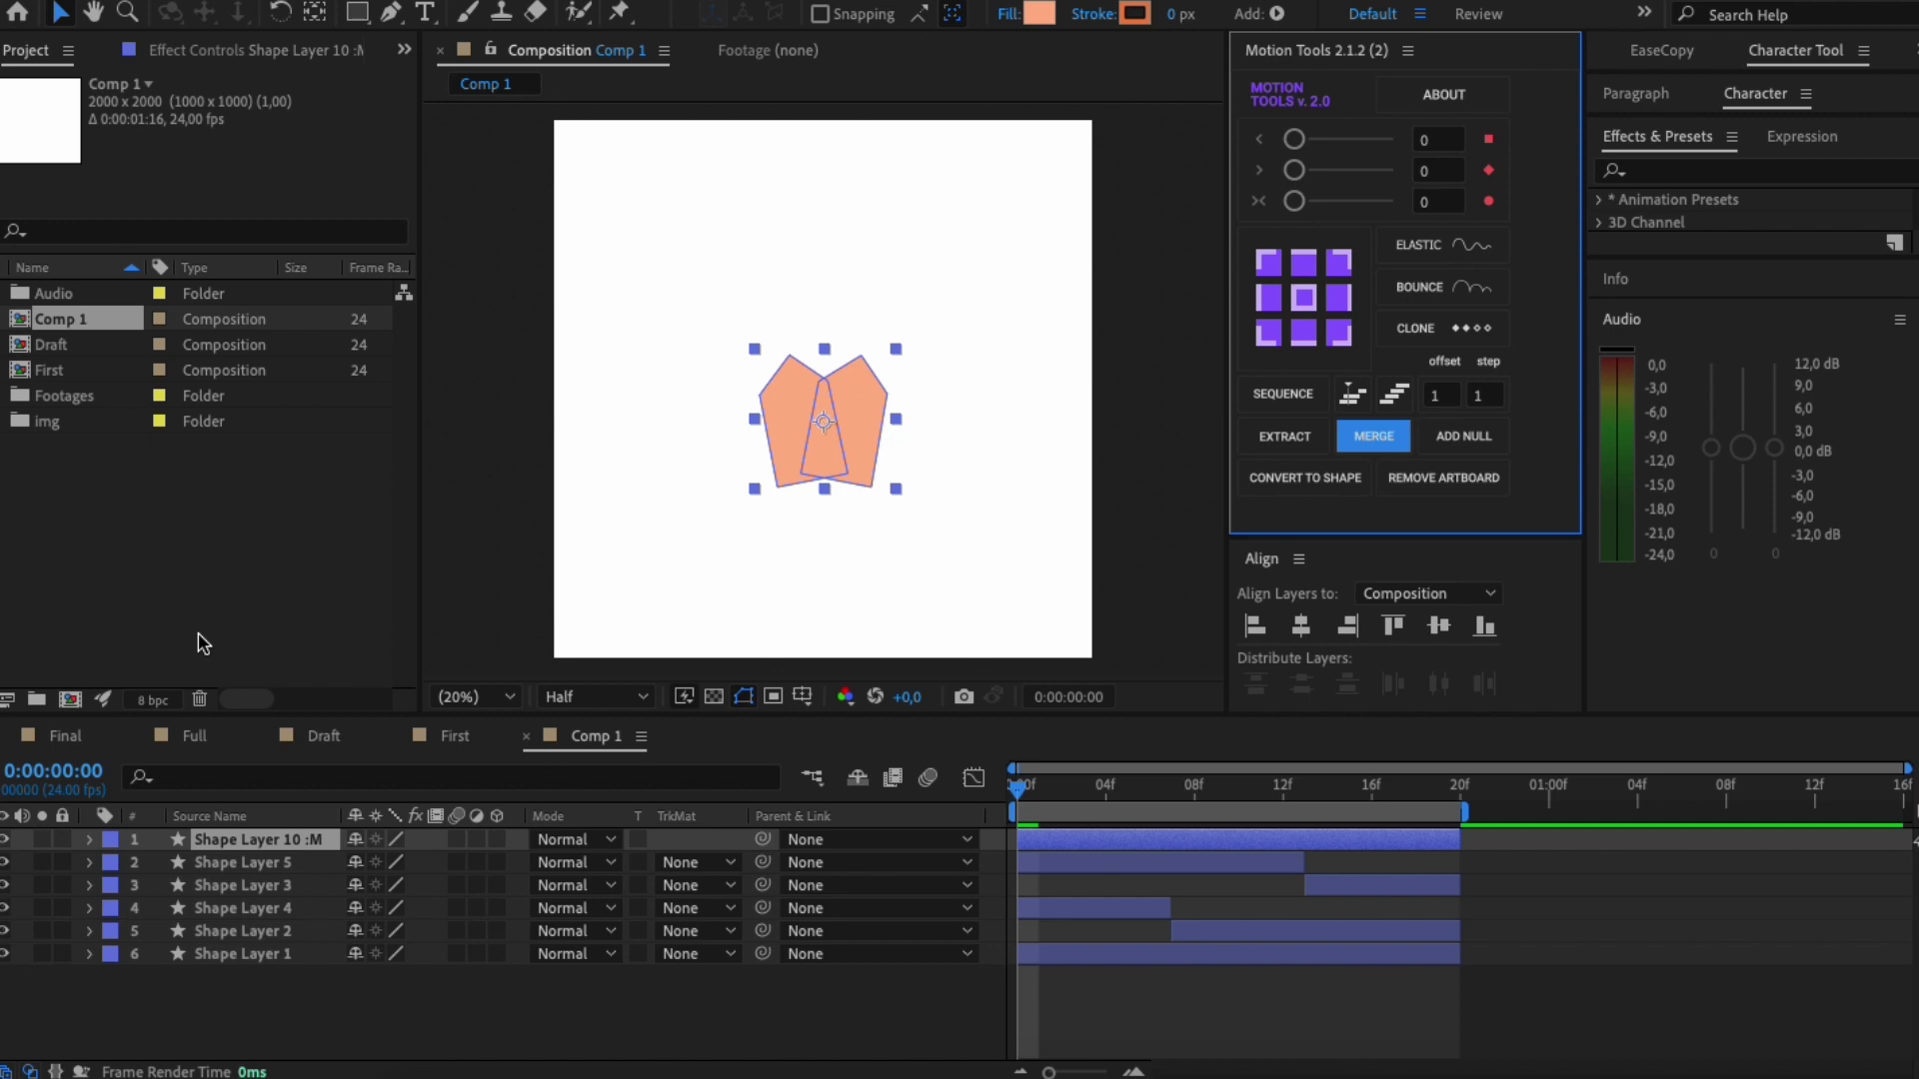
Step: Give the merged flame layer a lighter orange fill, scale it to 62%, and preview the animation
click(1039, 13)
click(1229, 380)
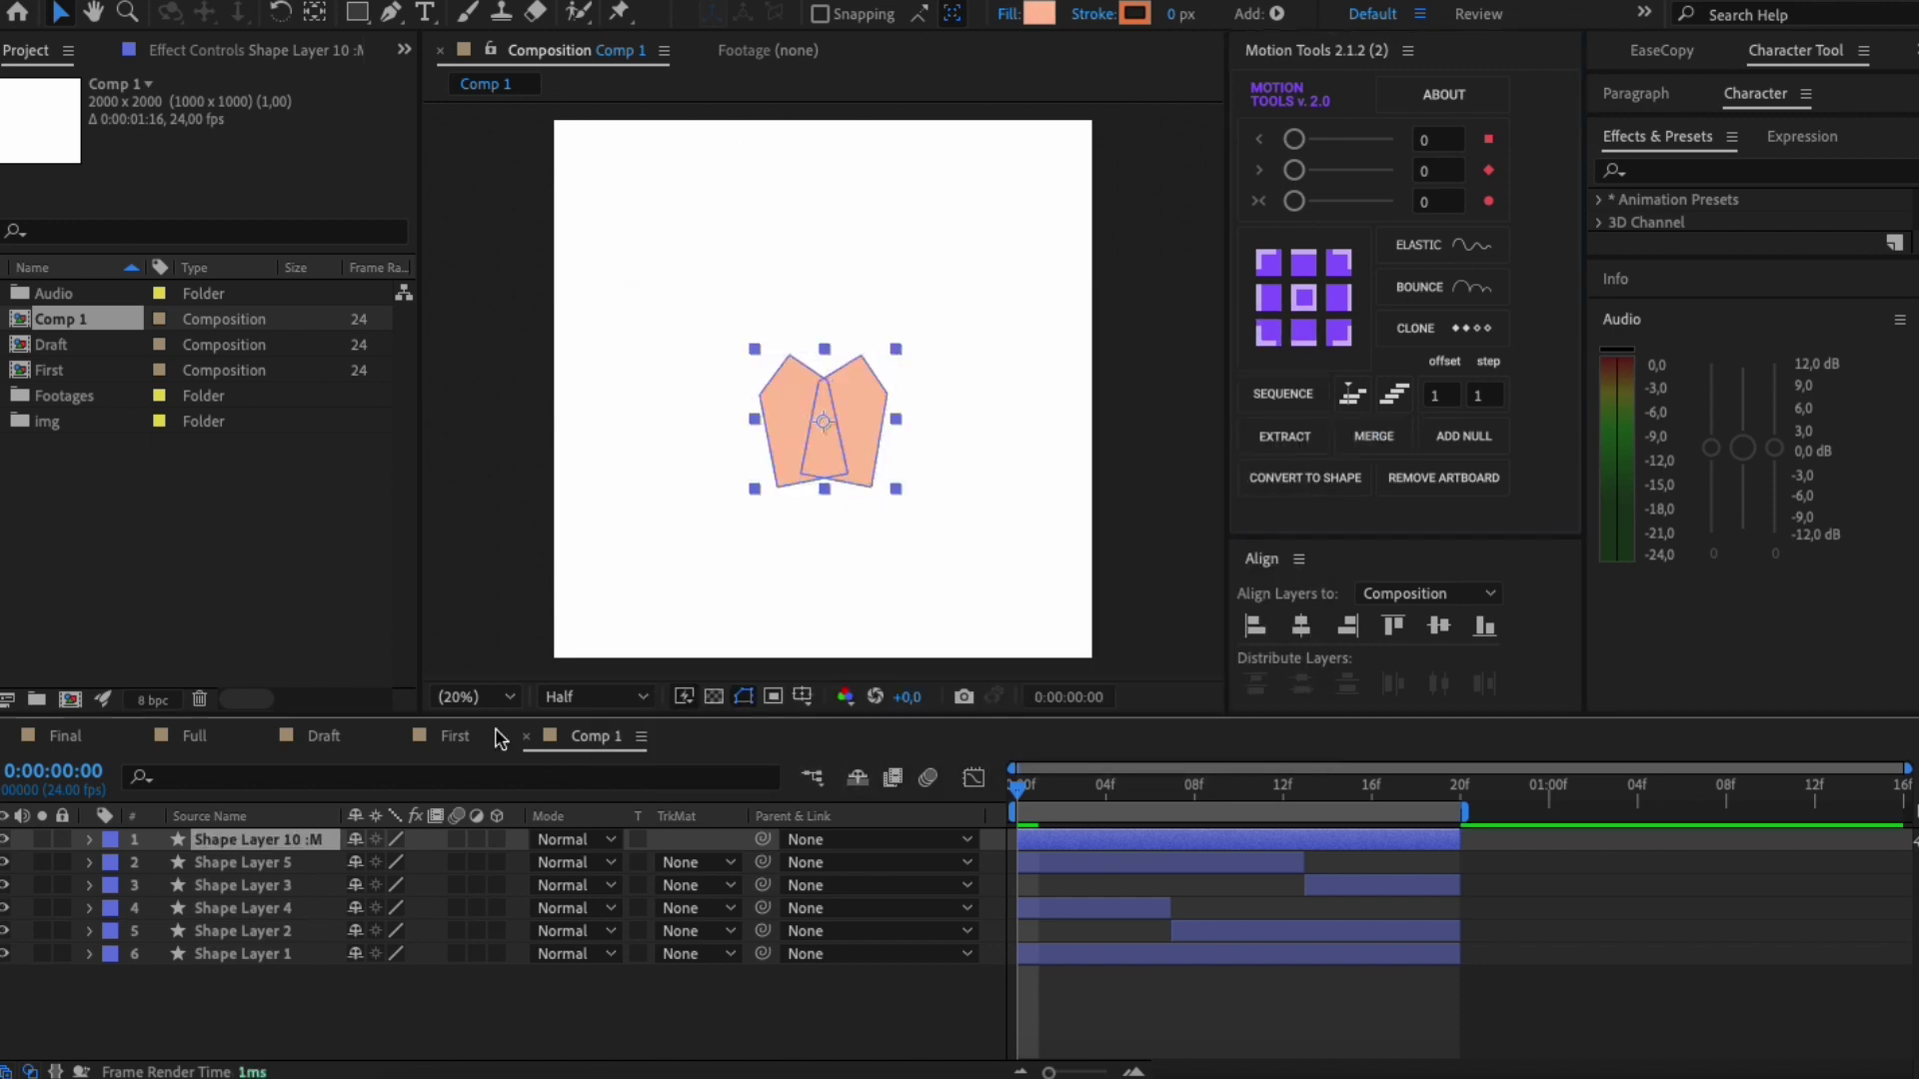
key(s)
click(502, 599)
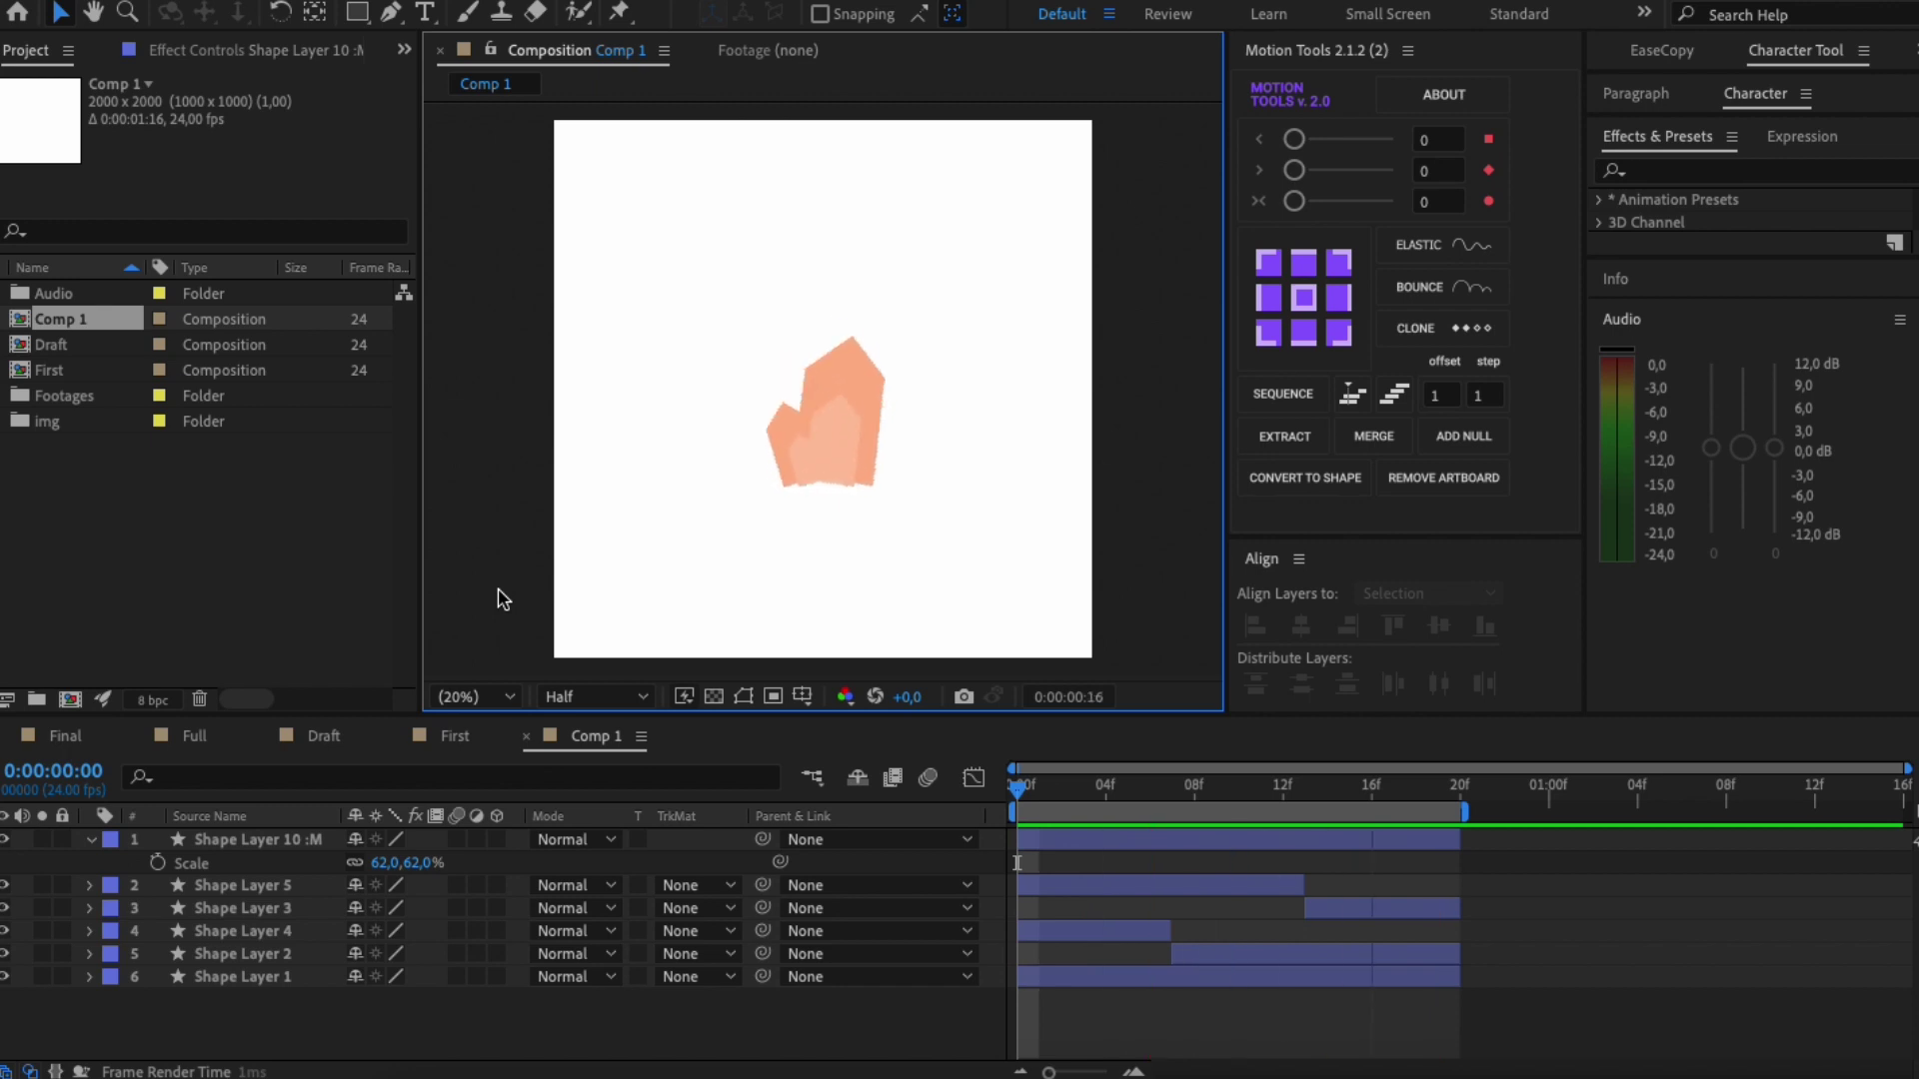
key(space)
Step: Draw a small square on a new shape layer in the empty area above and left of the flame
click(91, 840)
scroll(821, 453, down, 1)
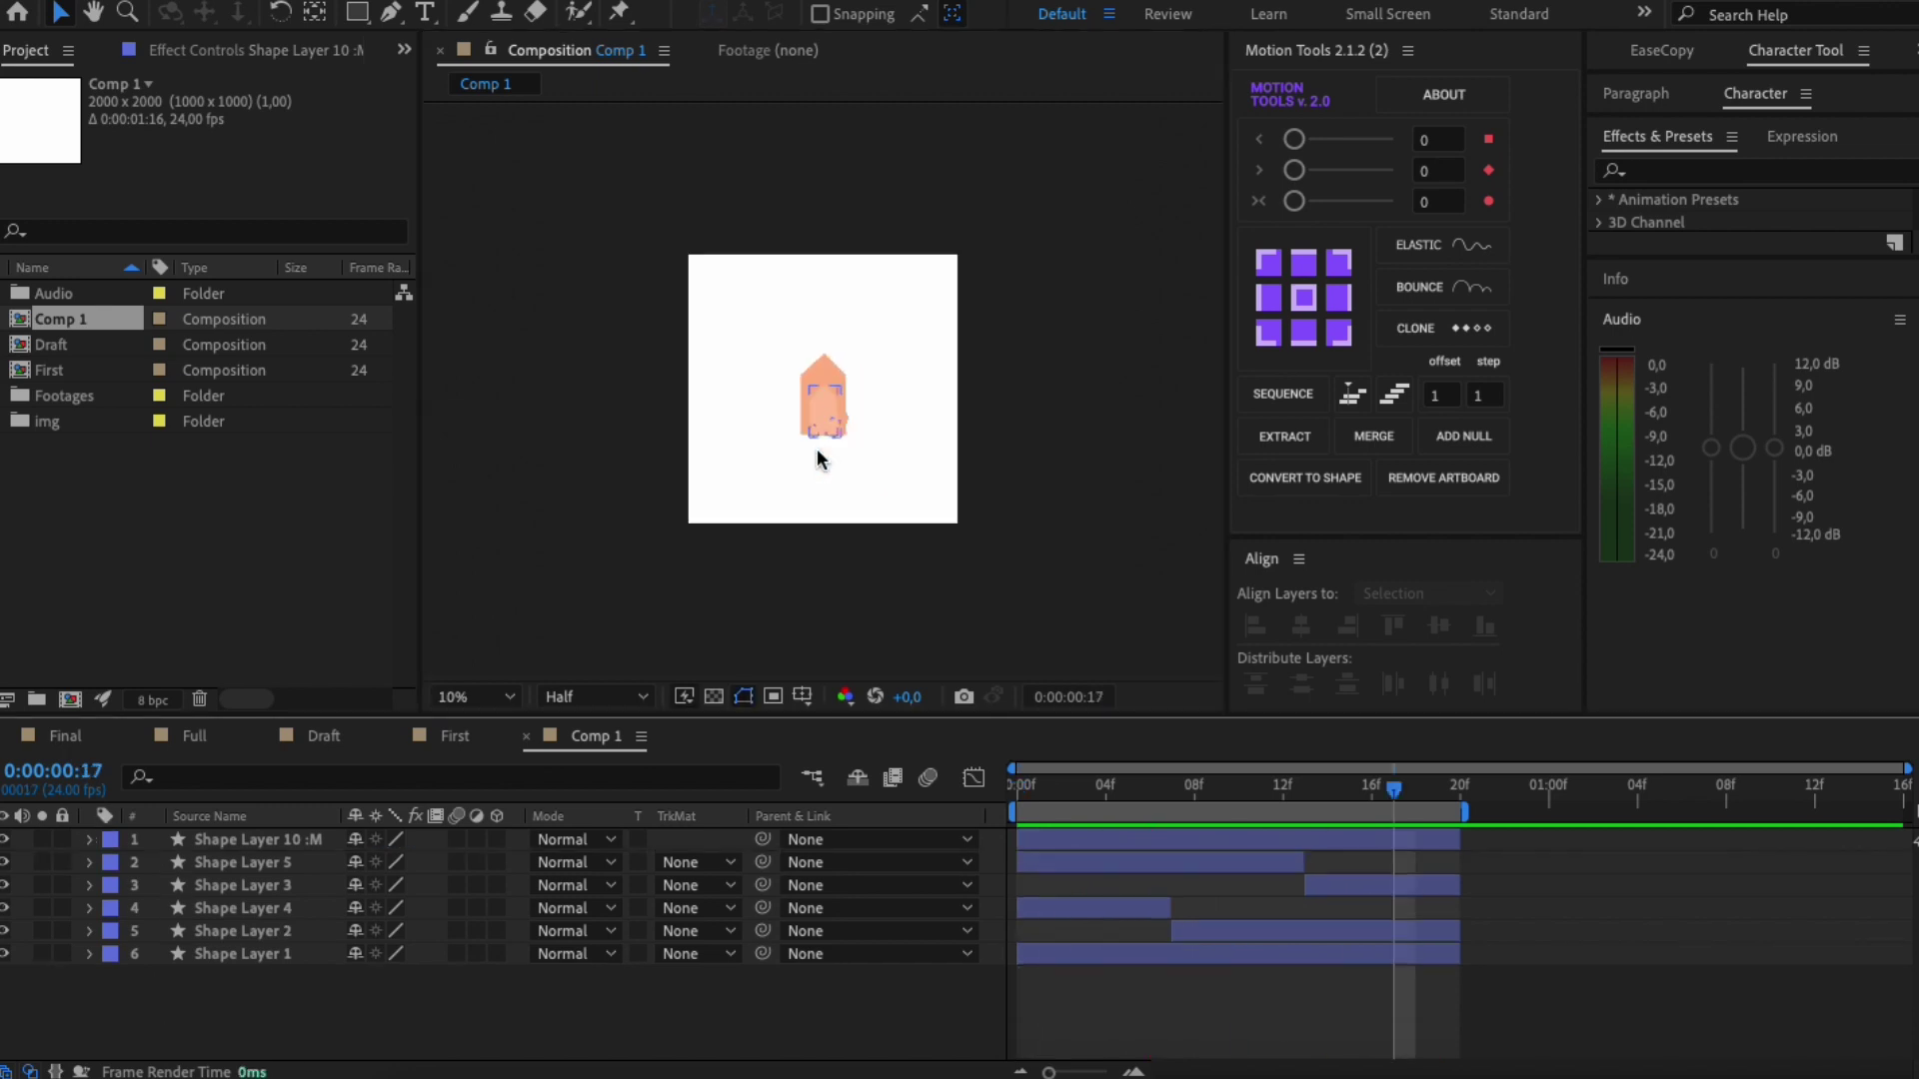
scroll(821, 453, up, 1)
drag(652, 220, 683, 289)
click(360, 15)
Step: Set the small square's fill to the outer flame's orange by sampling it with the eyedropper
click(825, 14)
click(1186, 514)
click(1031, 342)
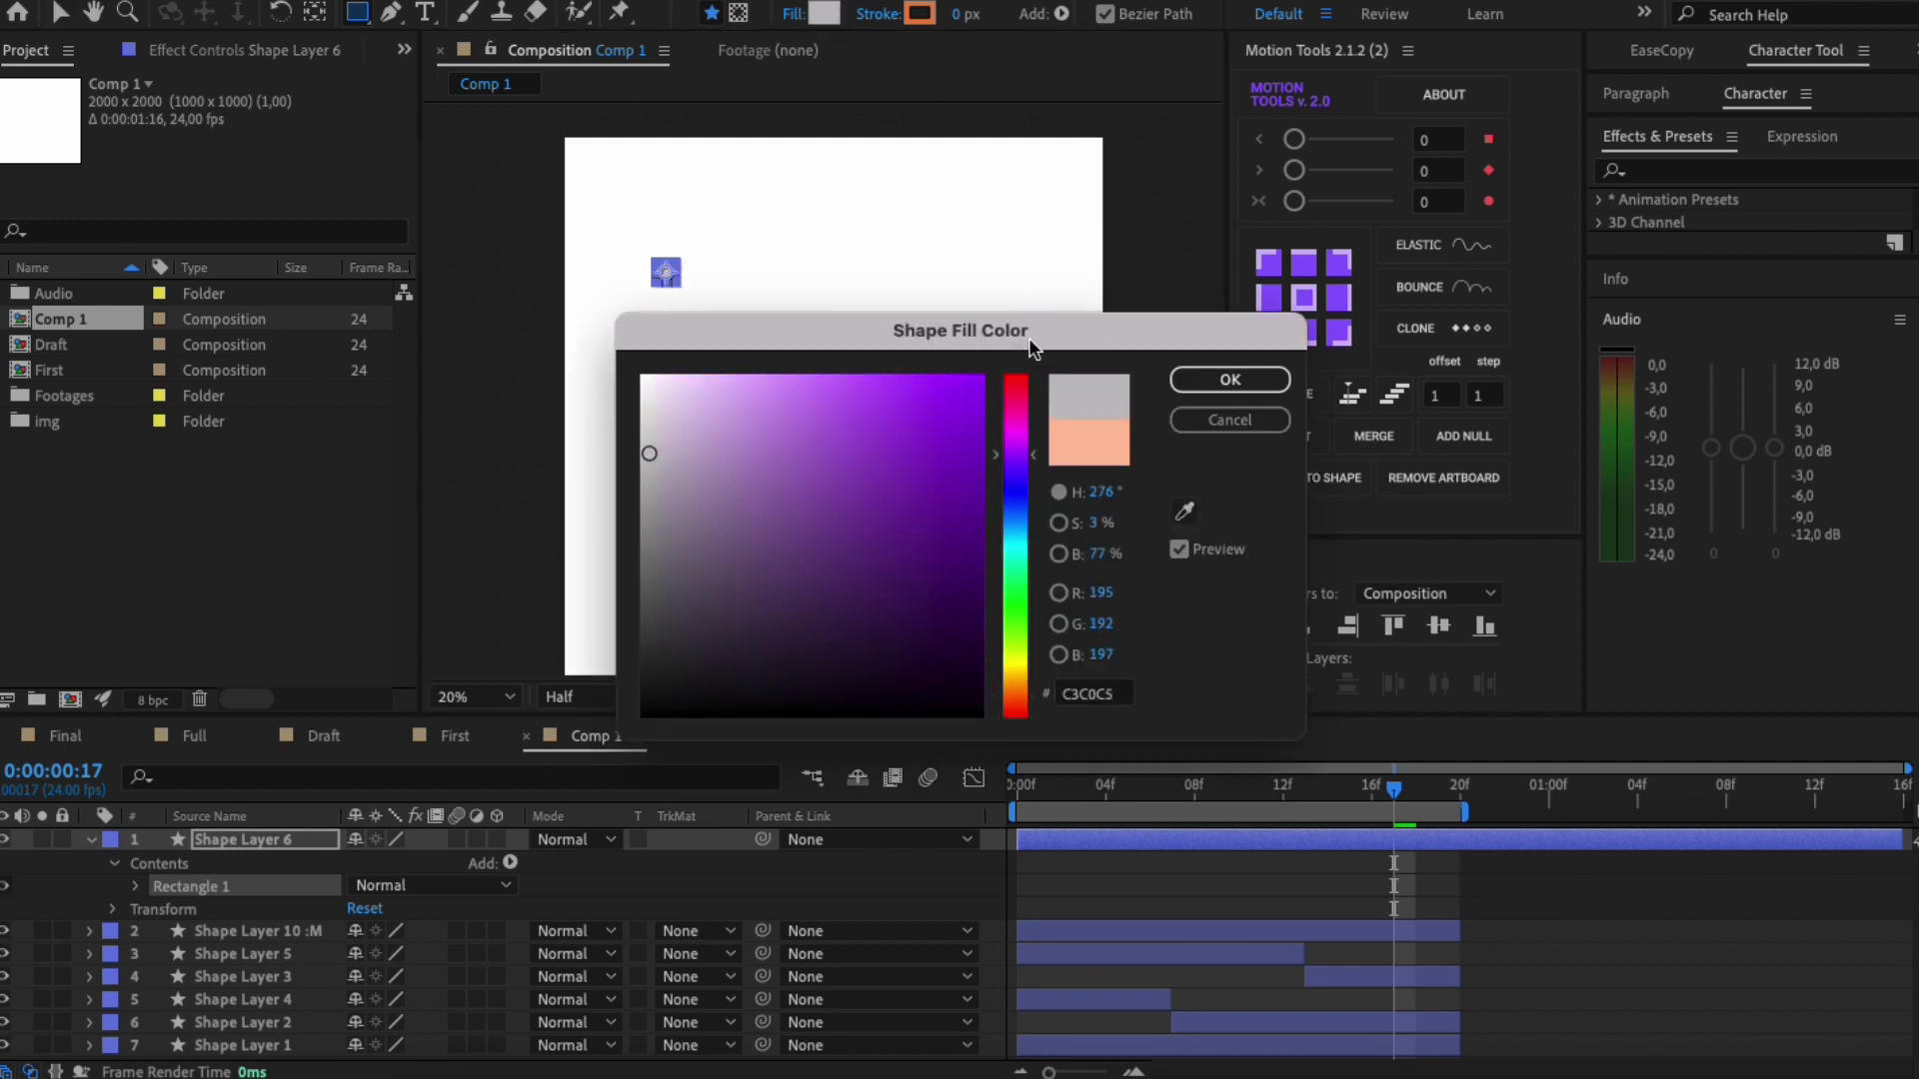
drag(1030, 341, 1010, 542)
click(1166, 711)
click(875, 399)
key(Return)
Step: Rotate the small square so it stands on its corner as a diamond
key(w)
scroll(672, 223, up, 5)
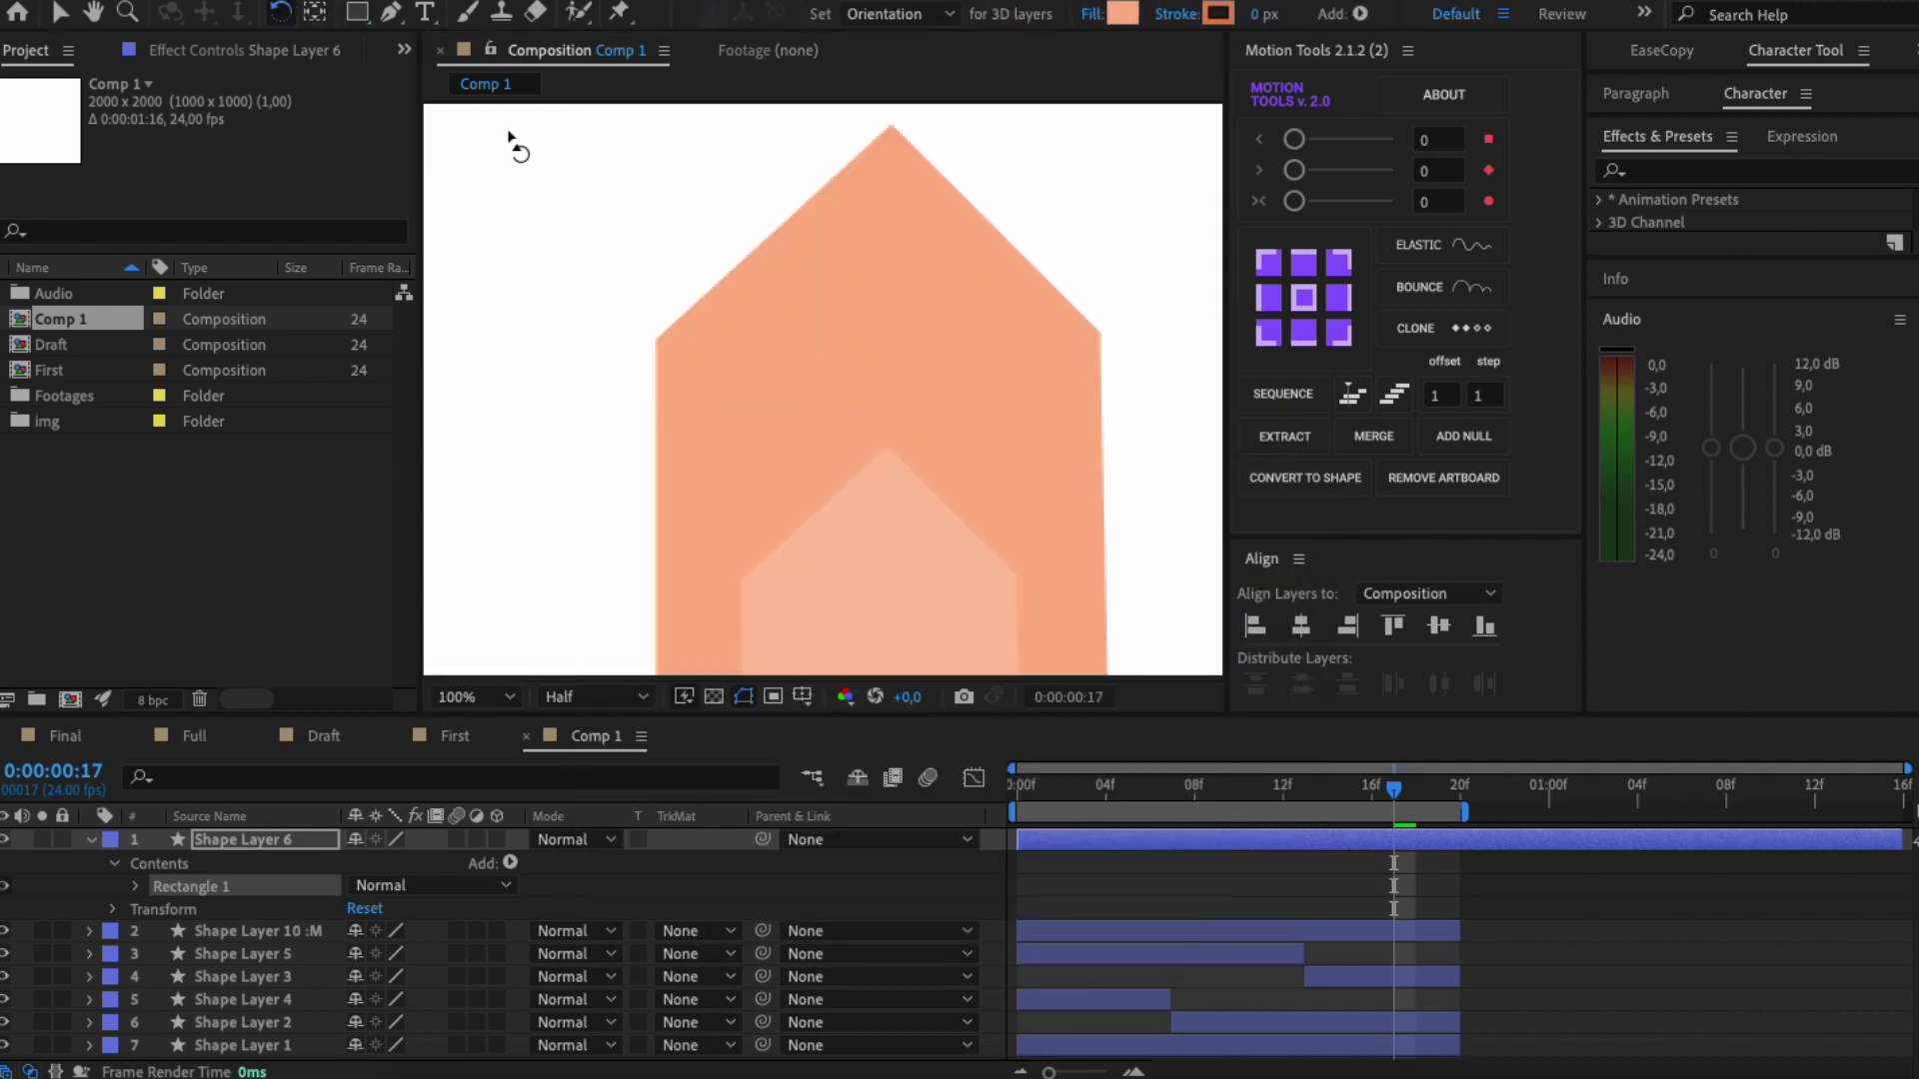
click(57, 14)
Step: Rename the diamond's layer spark and add Pucker & Bloat with an Amount of -62
click(252, 841)
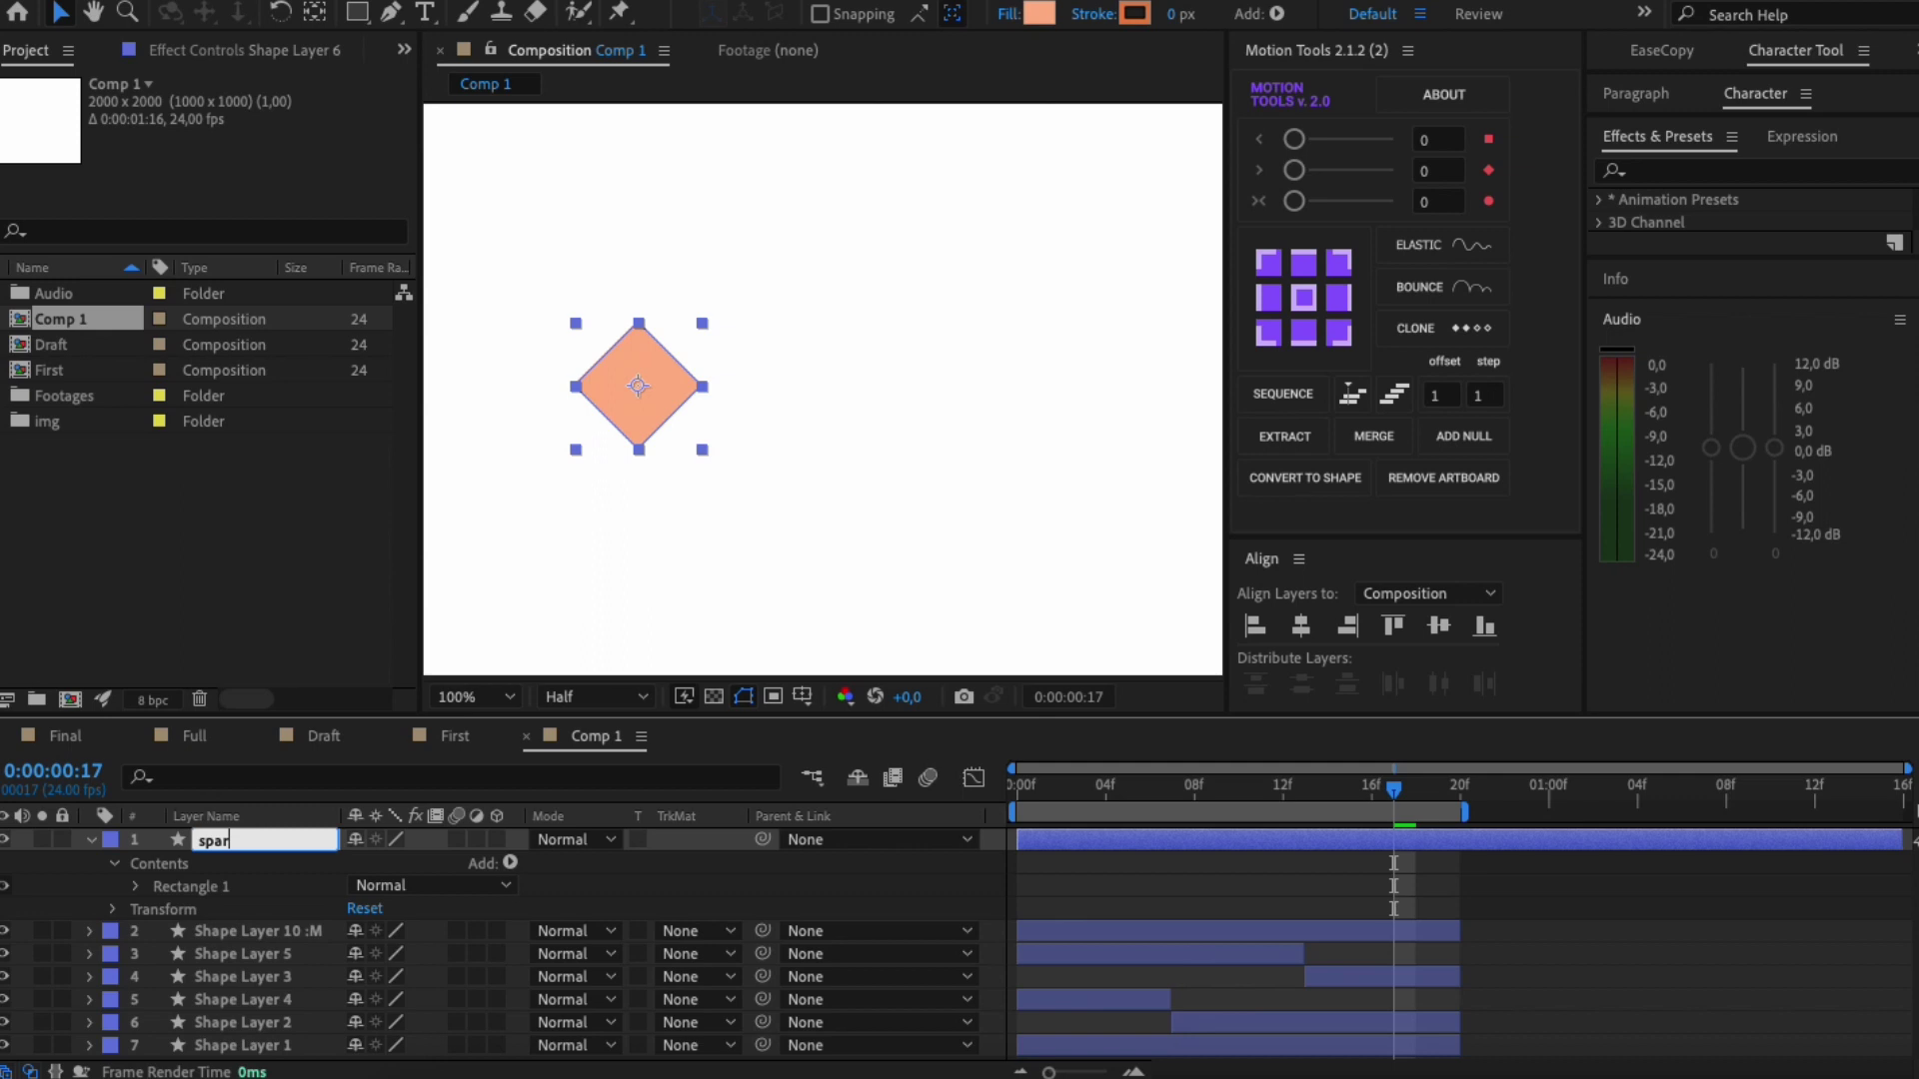
click(497, 865)
click(600, 845)
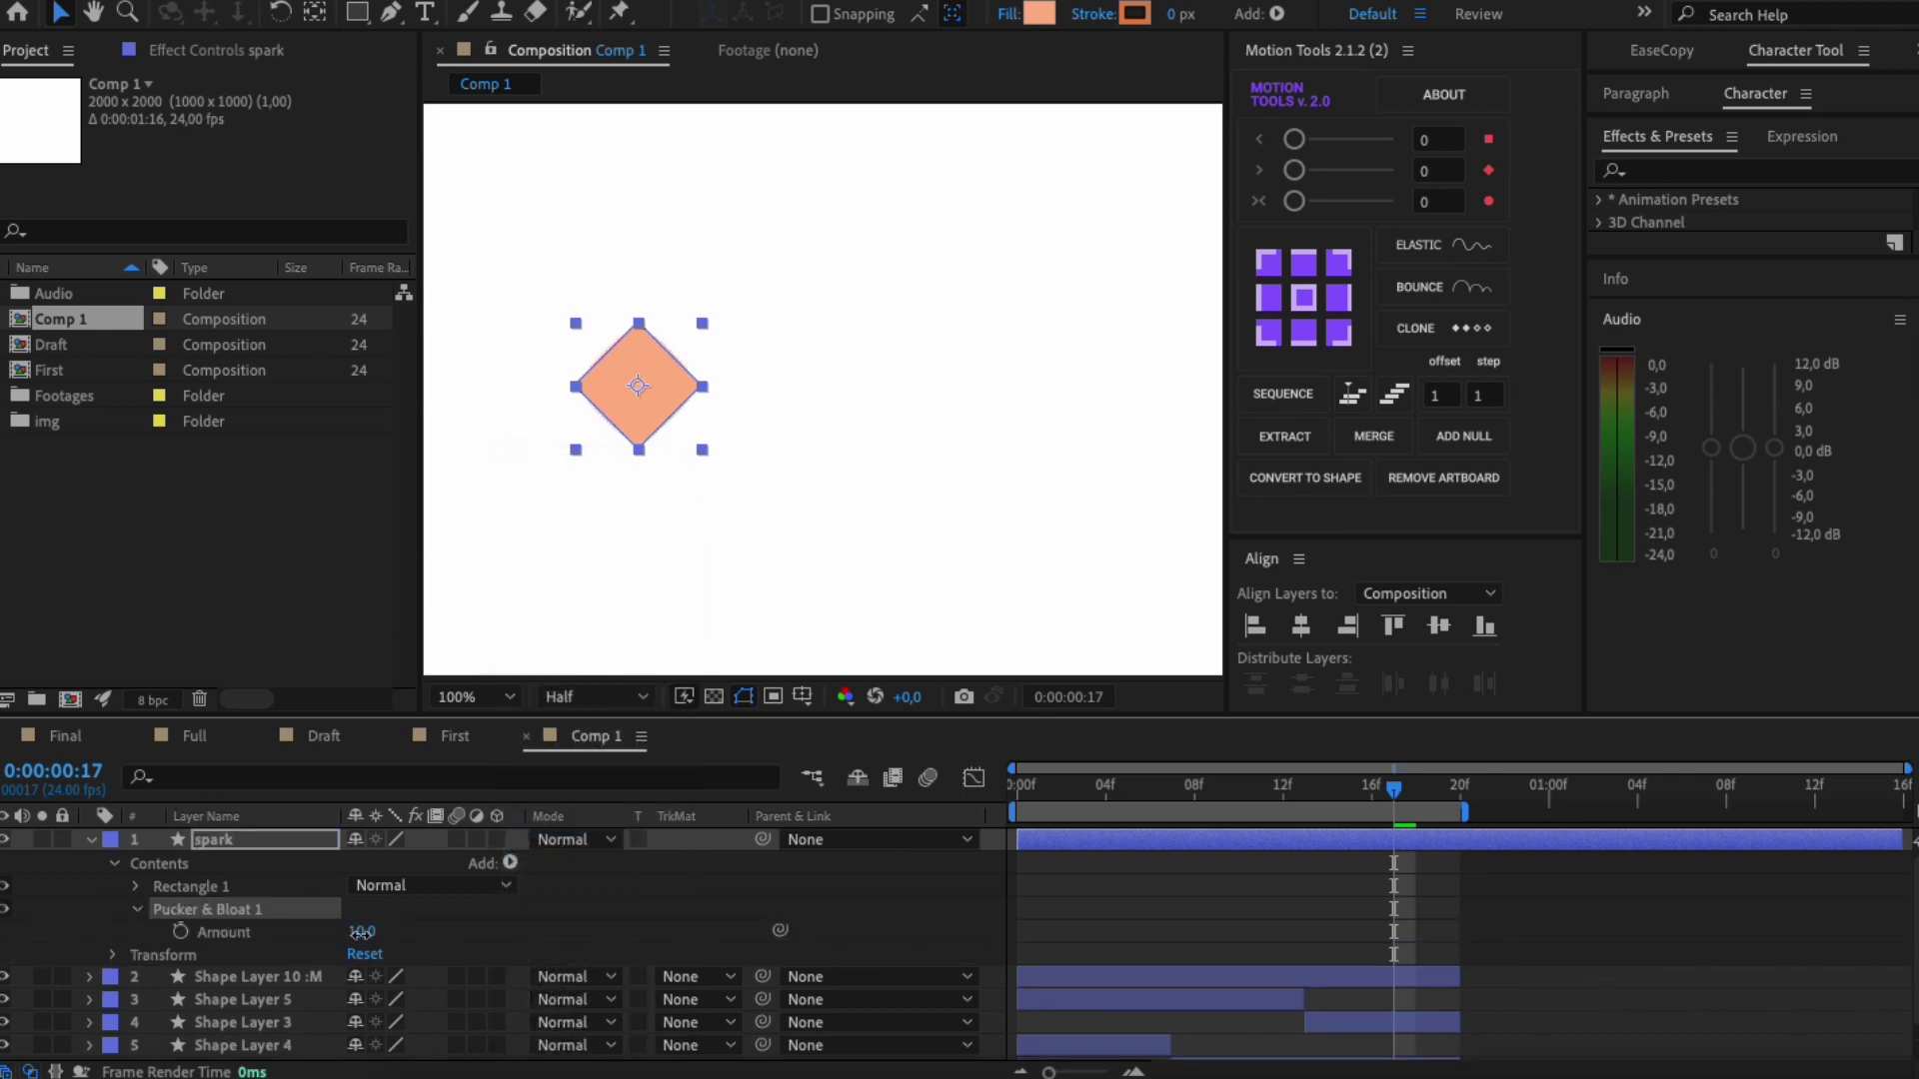
Step: Change the spark layer's label color to yellow and collapse its properties
click(201, 841)
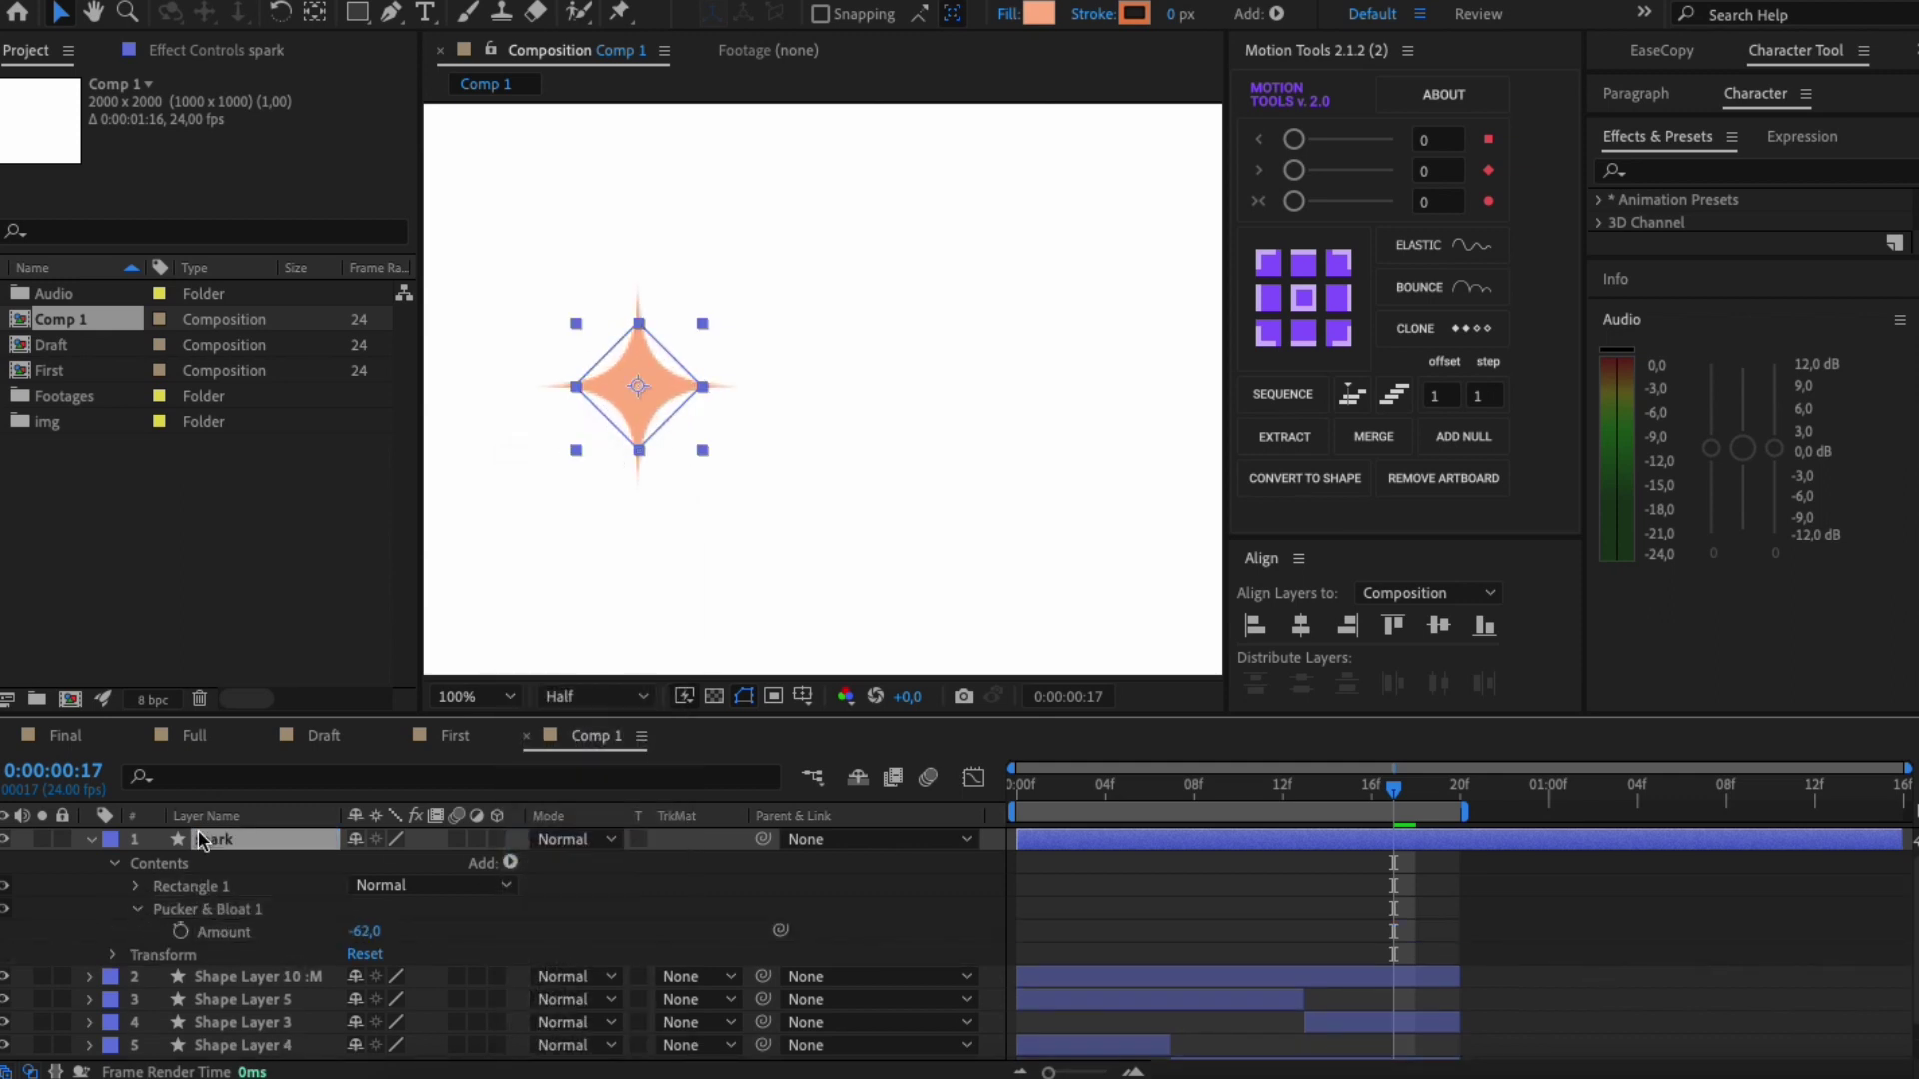
click(107, 841)
click(160, 640)
click(91, 840)
click(787, 417)
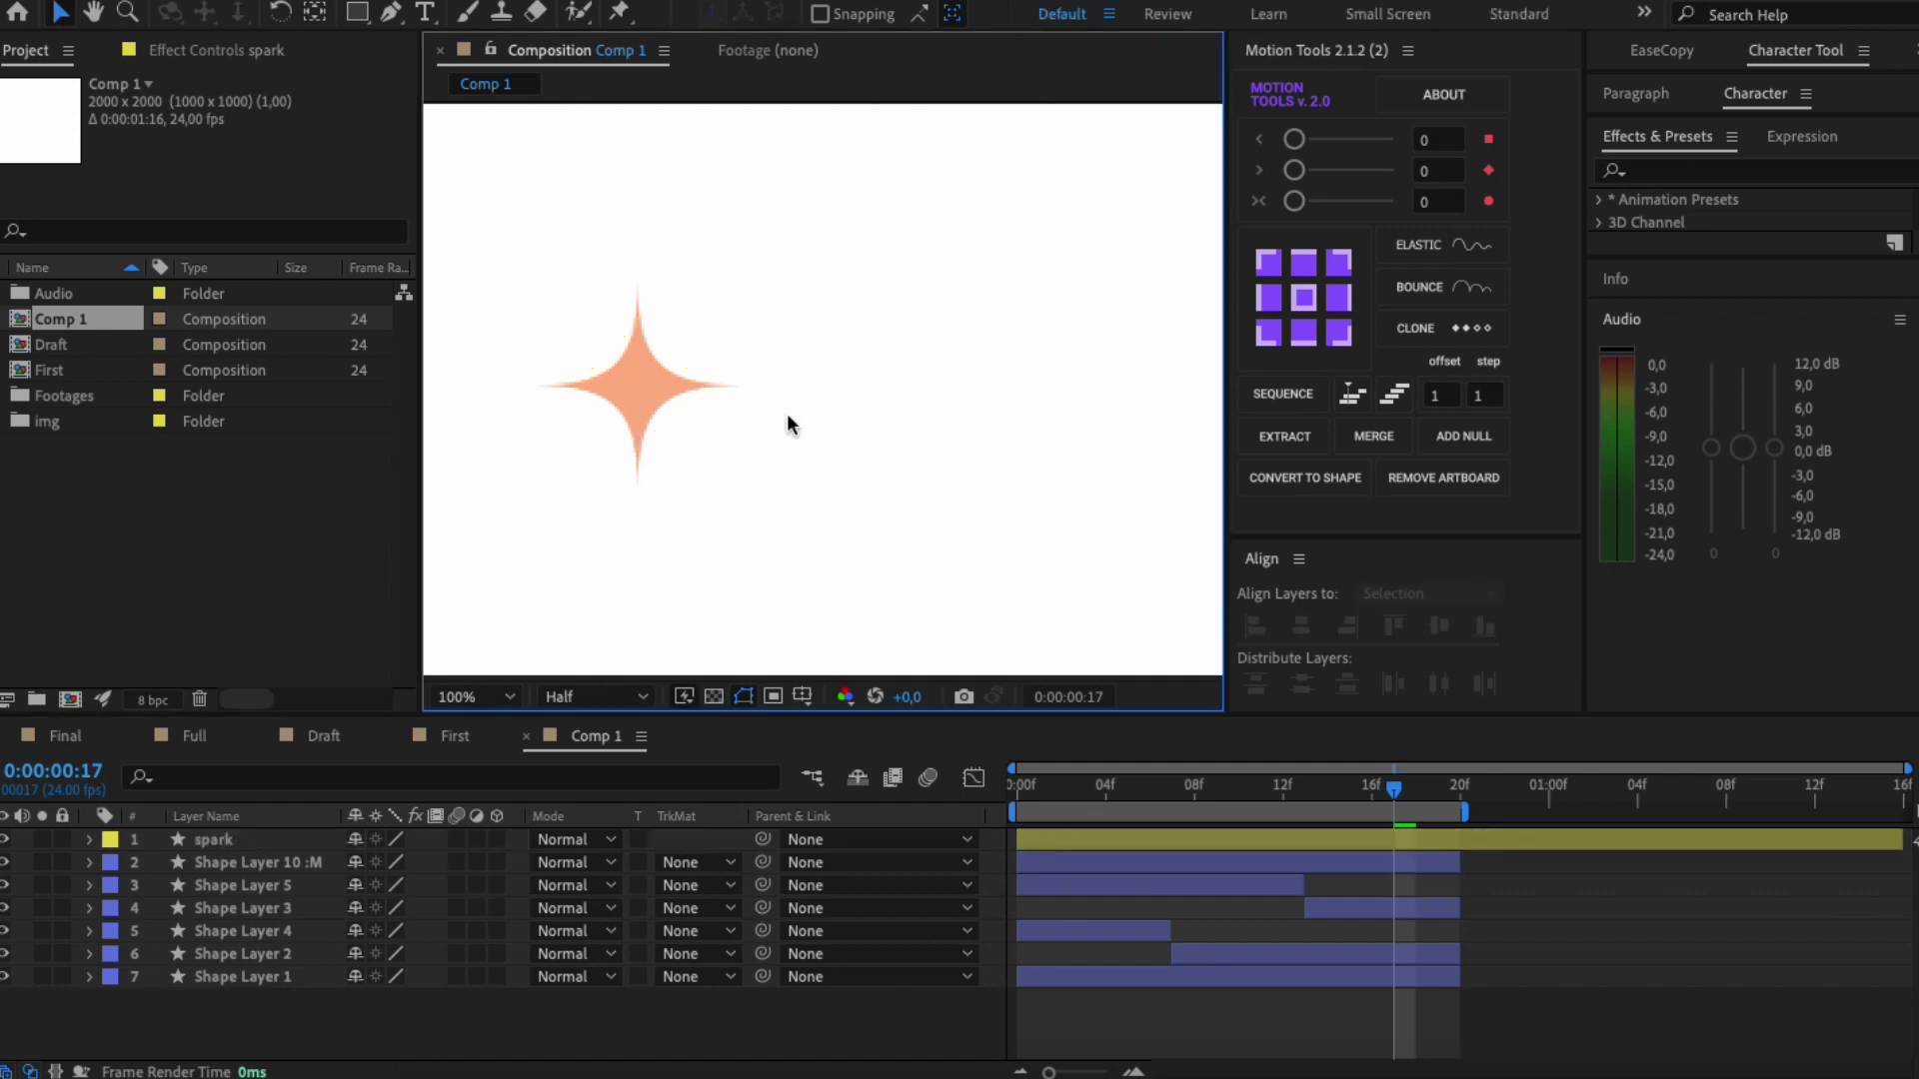
Step: Animate the spark's Position from beside the flame at frame 0 up and outward to 669.3, 650.3 at frame 8
scroll(825, 397, down, 1)
drag(825, 526, 768, 432)
drag(674, 290, 886, 393)
key(p)
click(1018, 786)
click(158, 863)
click(1196, 785)
Step: Keyframe the spark's Scale from 100% at frame 0 to 0% at frame 8 and trim the layer's end there
key(alt+shift+s)
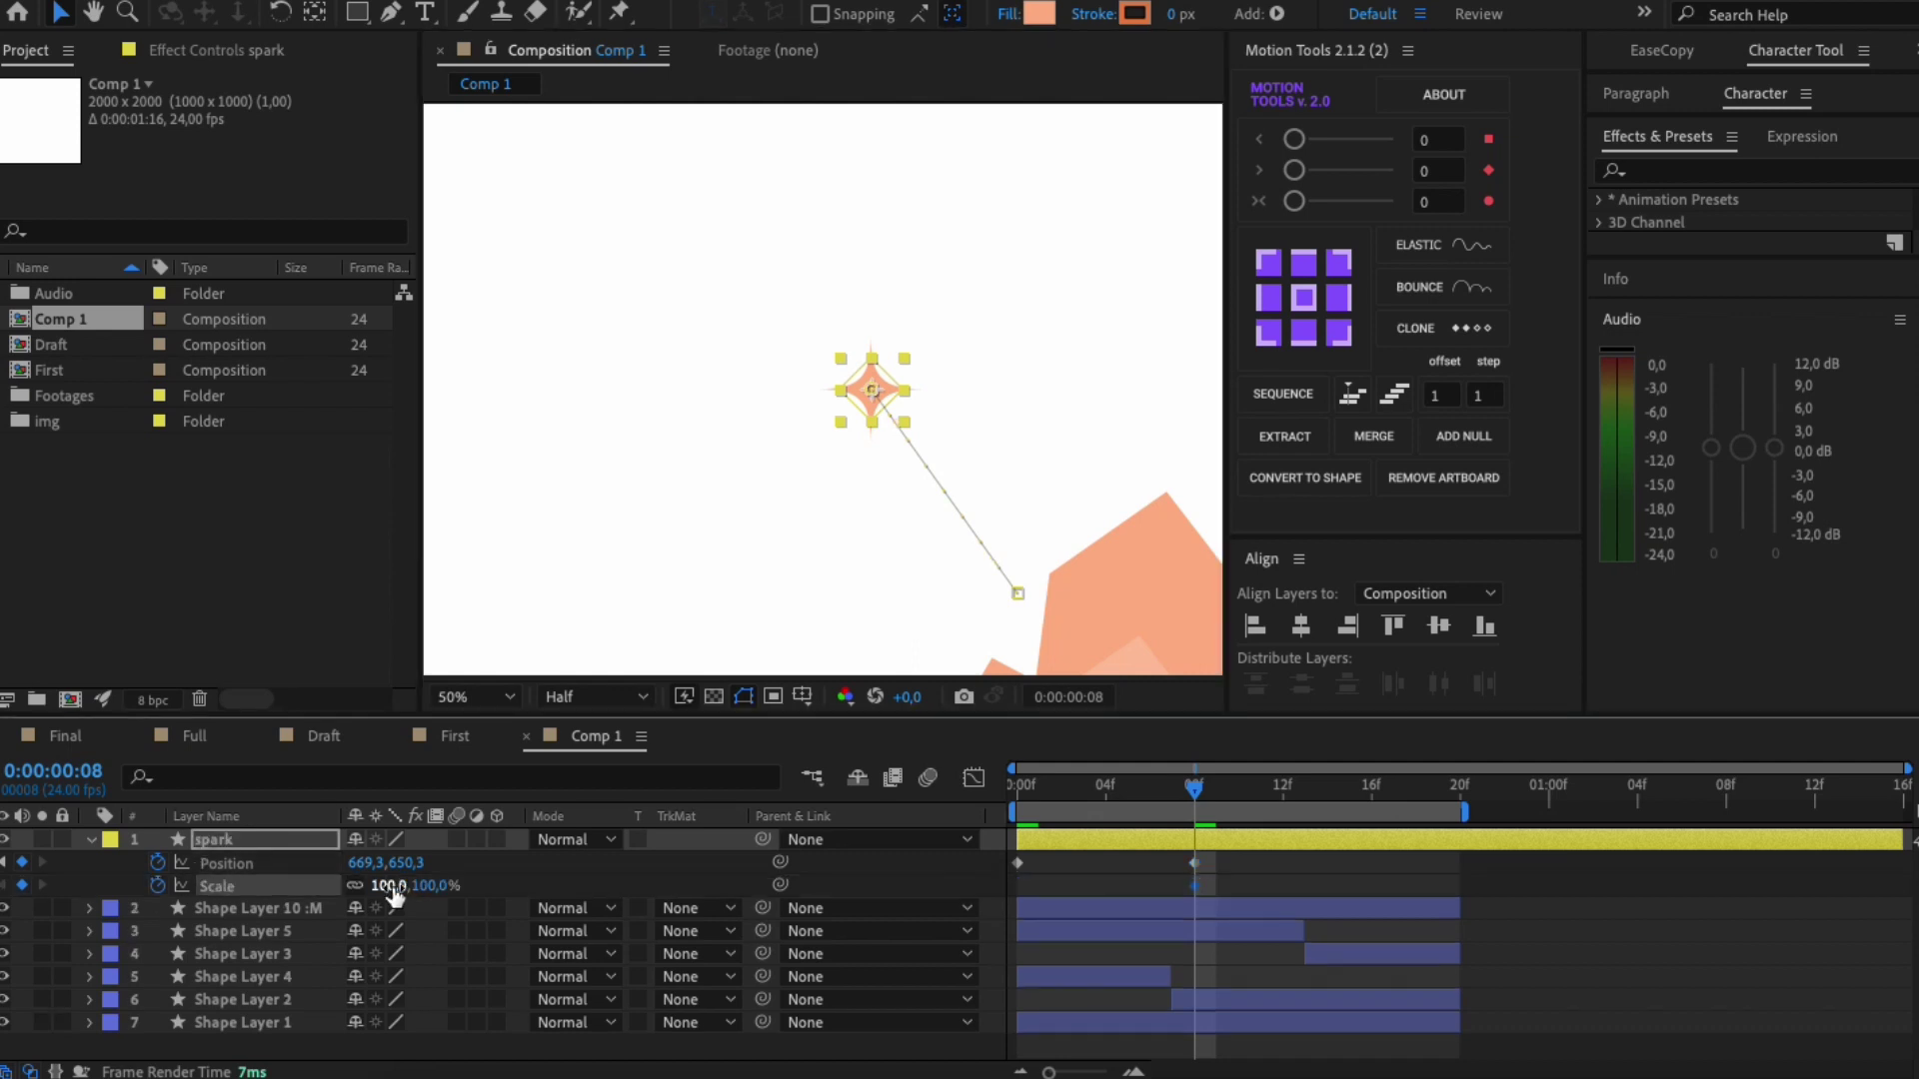
click(1190, 839)
key(alt+])
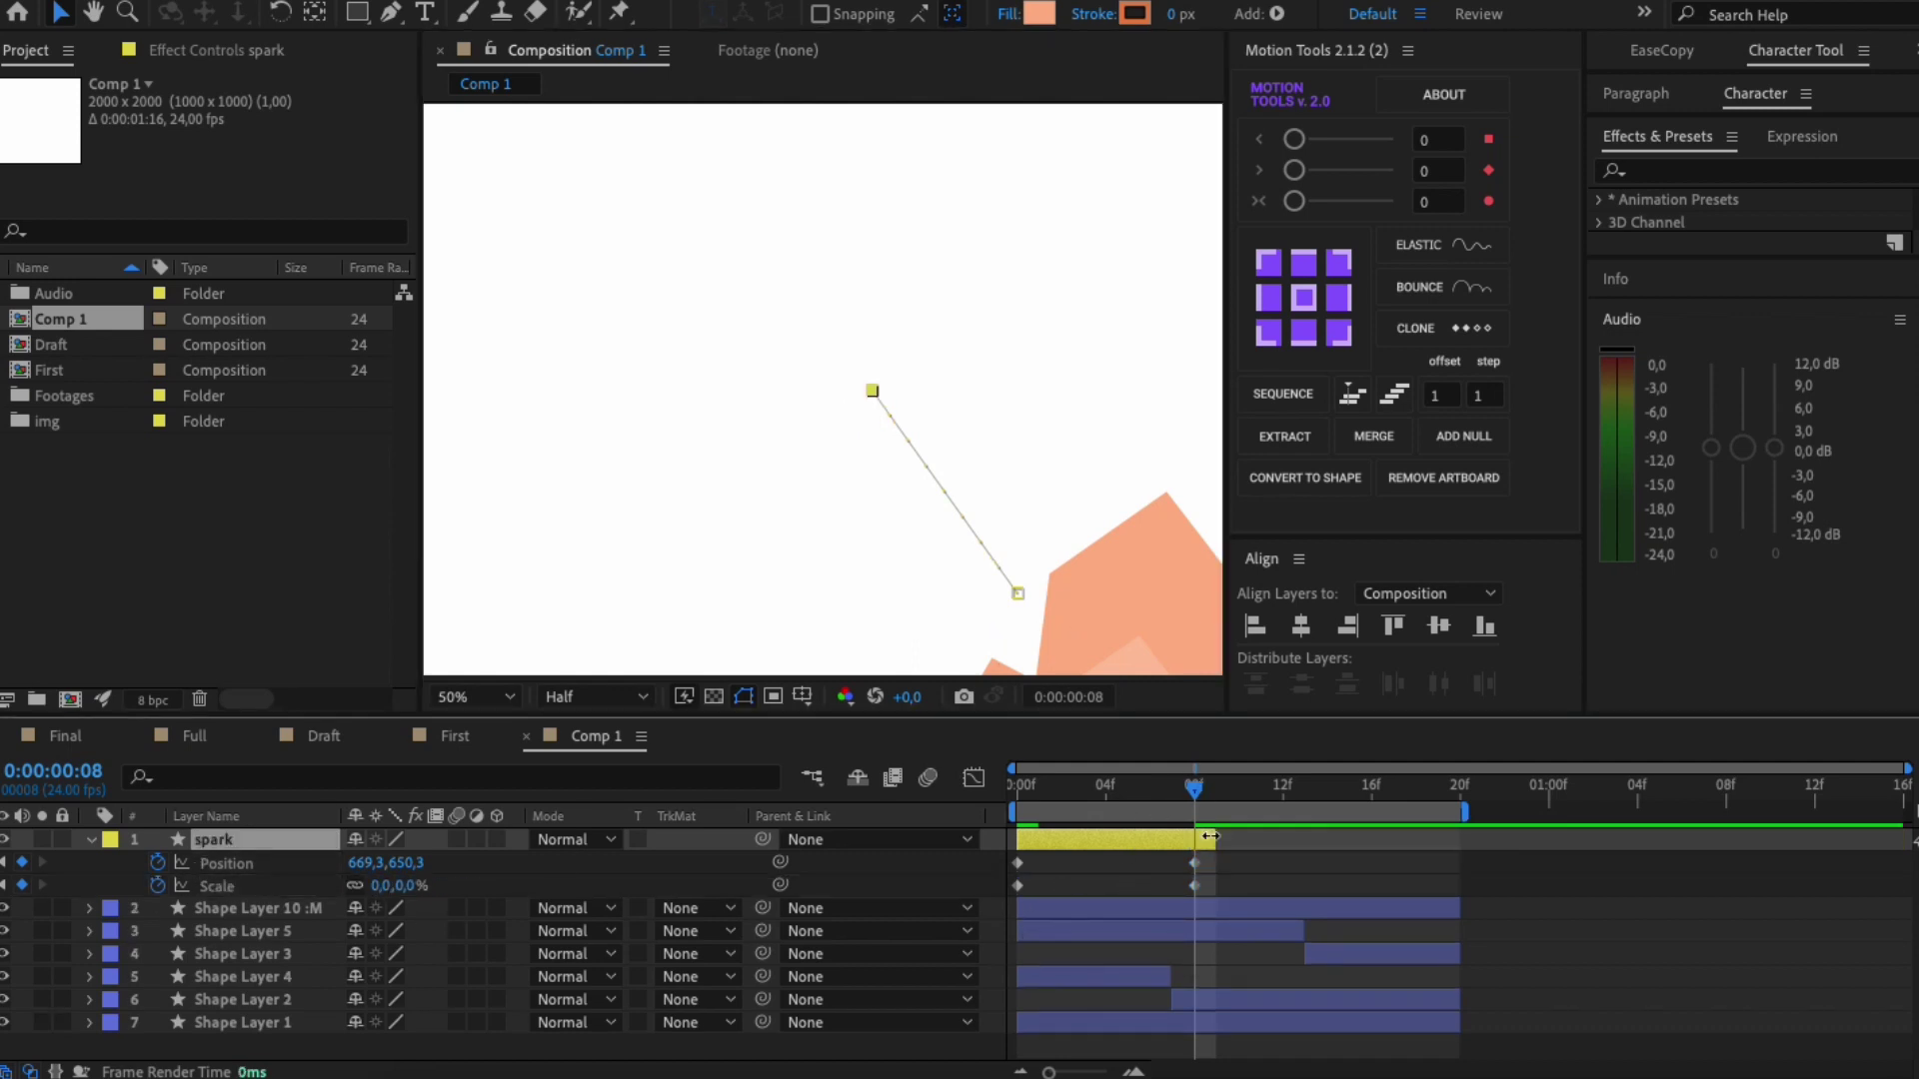
Step: Apply Easy Ease to the spark's Position and Scale keyframes and preview the animation
drag(1215, 840, 1012, 862)
right_click(1017, 863)
mouse_move(1169, 1055)
click(1461, 883)
key(space)
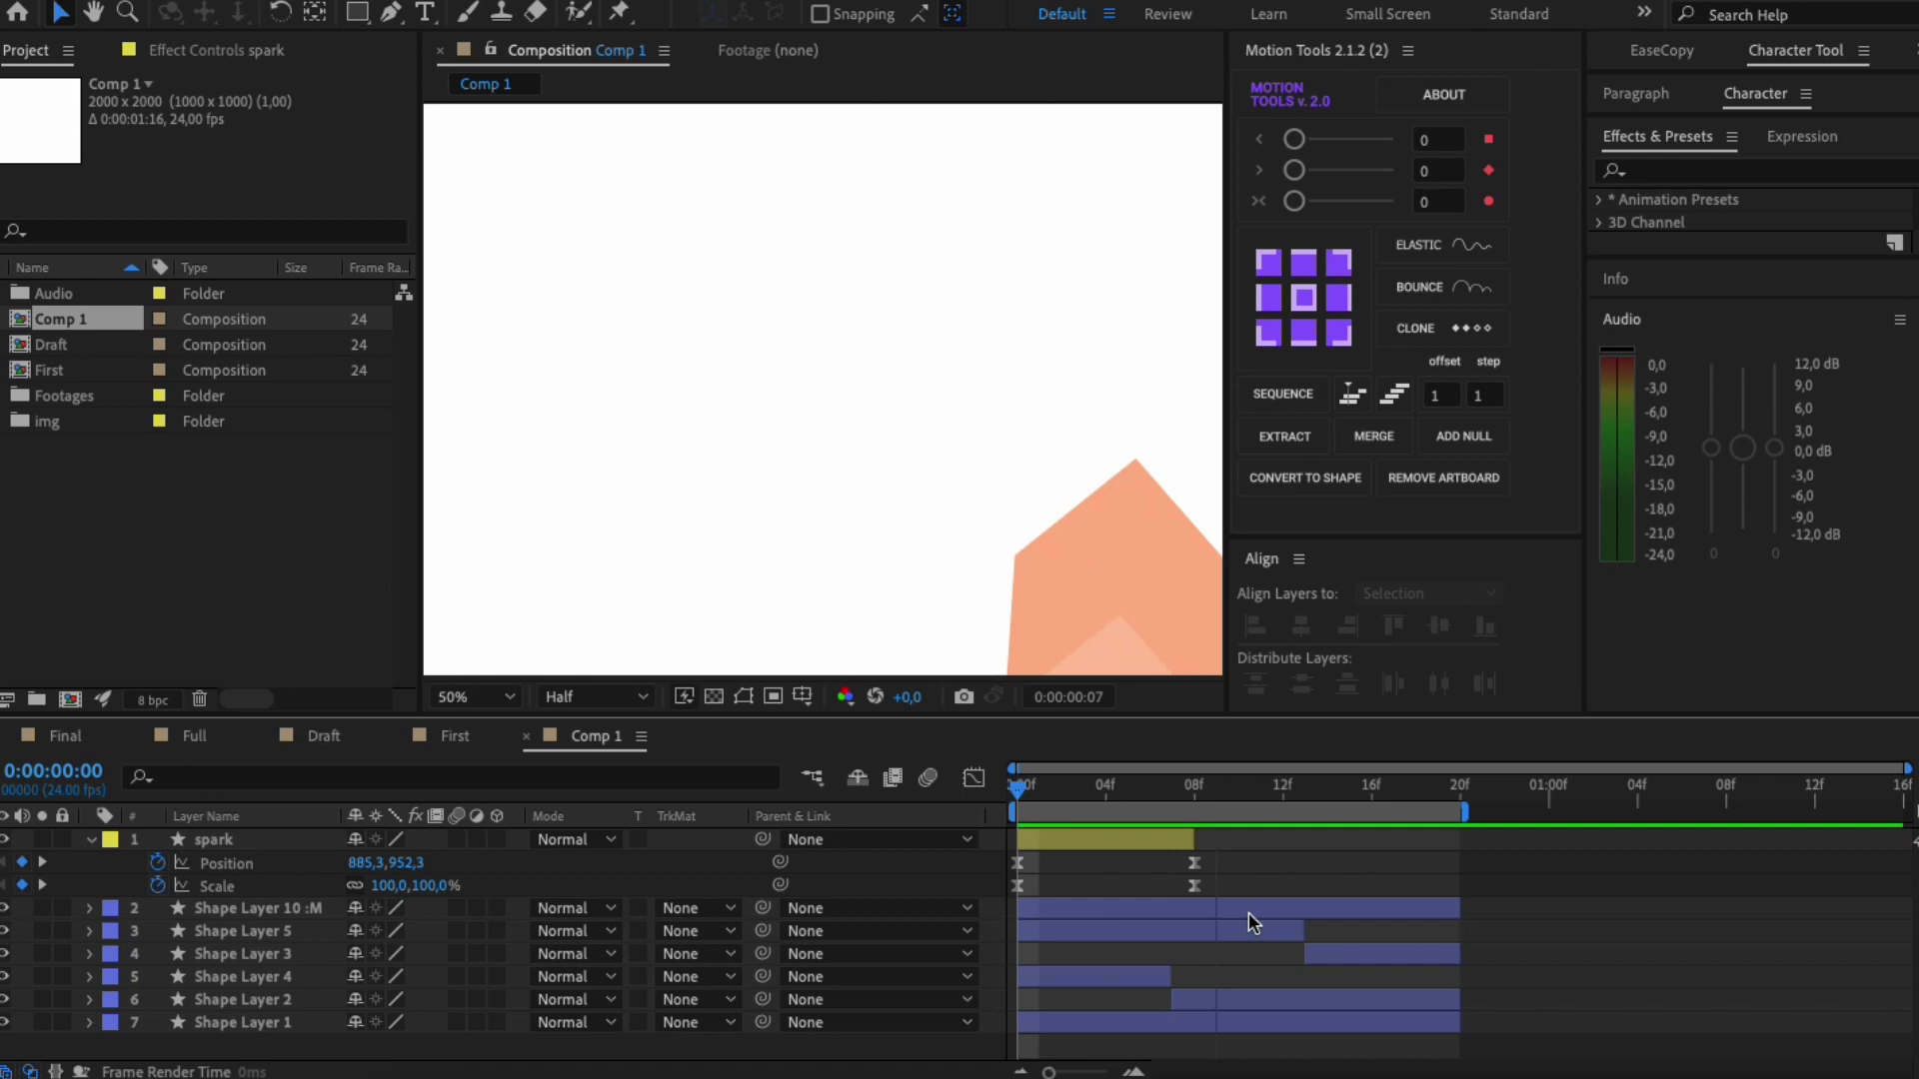
key(space)
Step: Move the spark's starting position down to 889.3, 1016.3 and preview the motion
click(239, 839)
drag(1017, 592, 1019, 623)
key(comma)
click(1124, 396)
key(space)
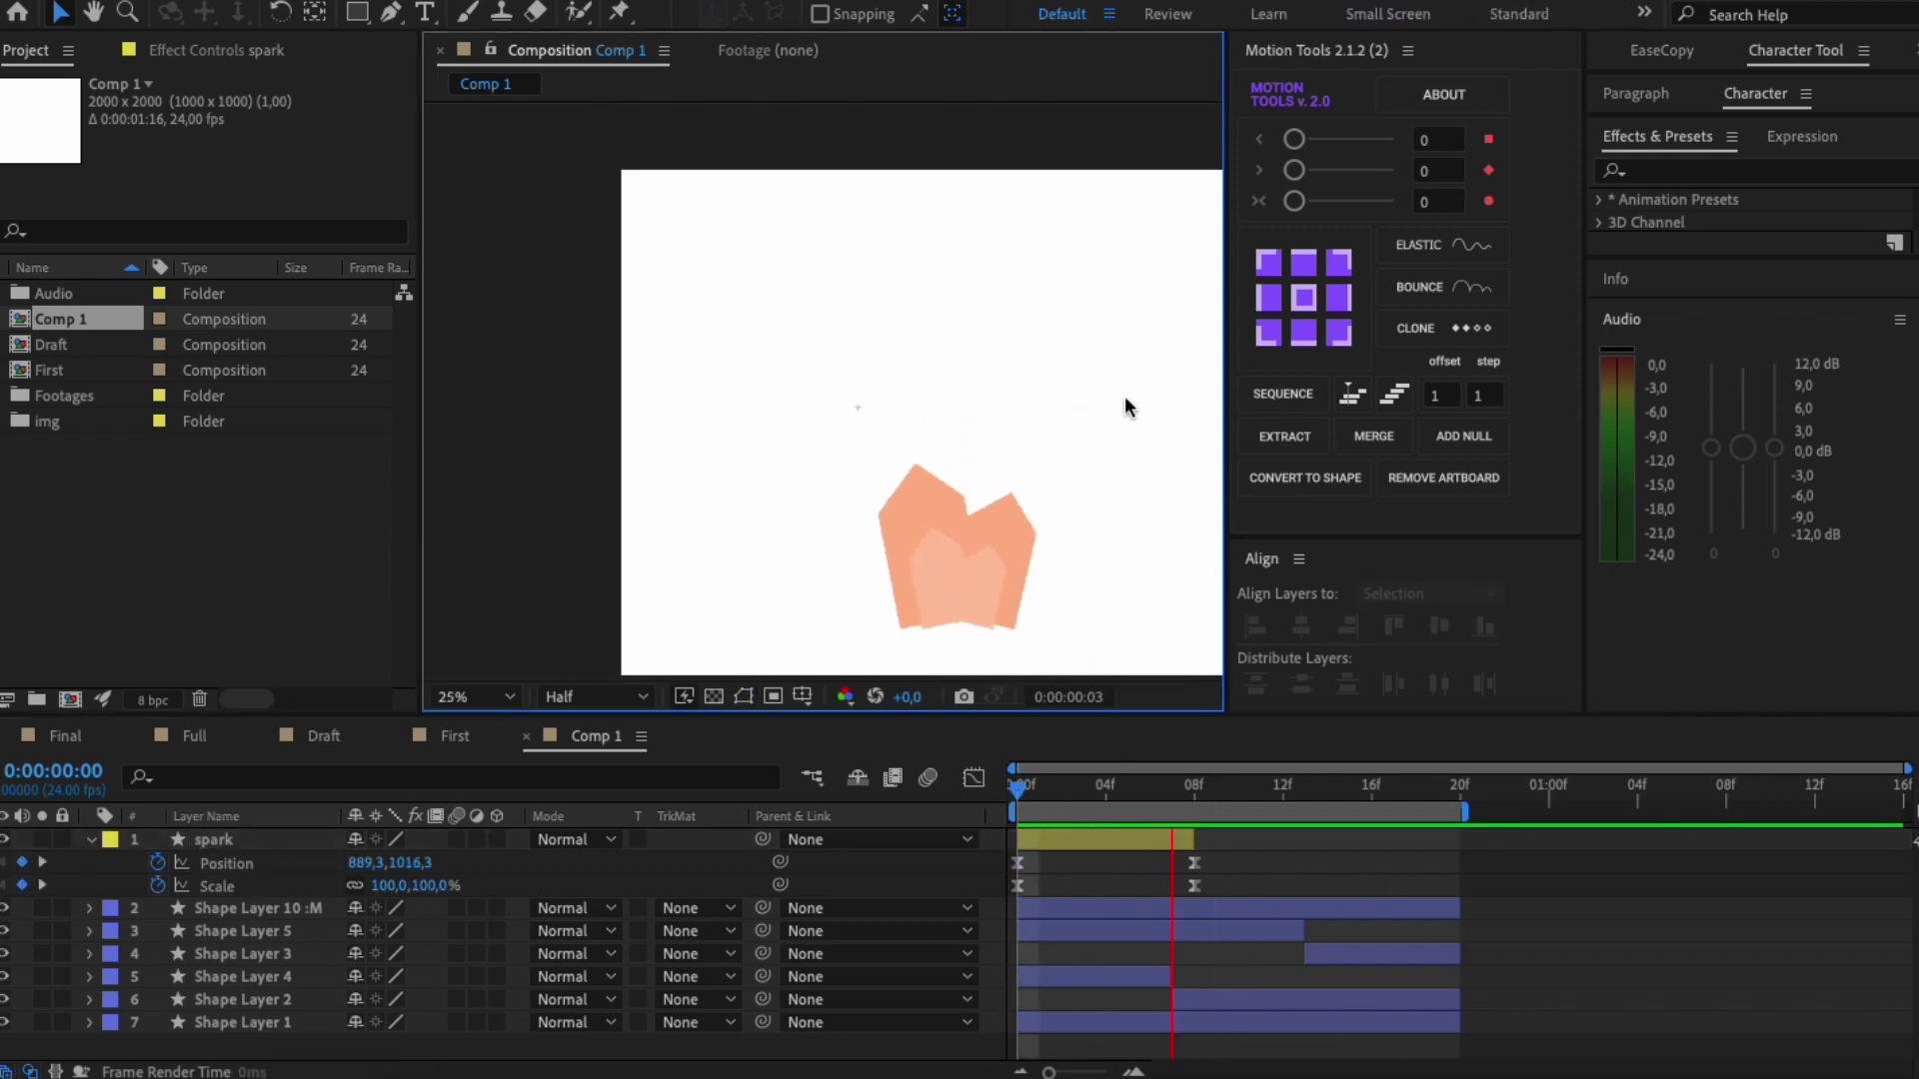
Step: Copy the spark's 0% Scale keyframe from frame 8 to frame 0 and preview the result
key(space)
drag(1018, 887, 1264, 856)
click(1194, 887)
key(super+c)
key(Home)
key(super+v)
click(1230, 876)
key(space)
key(space)
Step: Set the spark's Scale to 80% at frame 4 and preview the animation
click(1106, 787)
click(386, 887)
text(80)
click(1316, 887)
key(space)
key(space)
Step: Duplicate the spark, start the copy at frame 7, and move its motion path to the flame's right side
click(1110, 840)
key(super+d)
click(1239, 786)
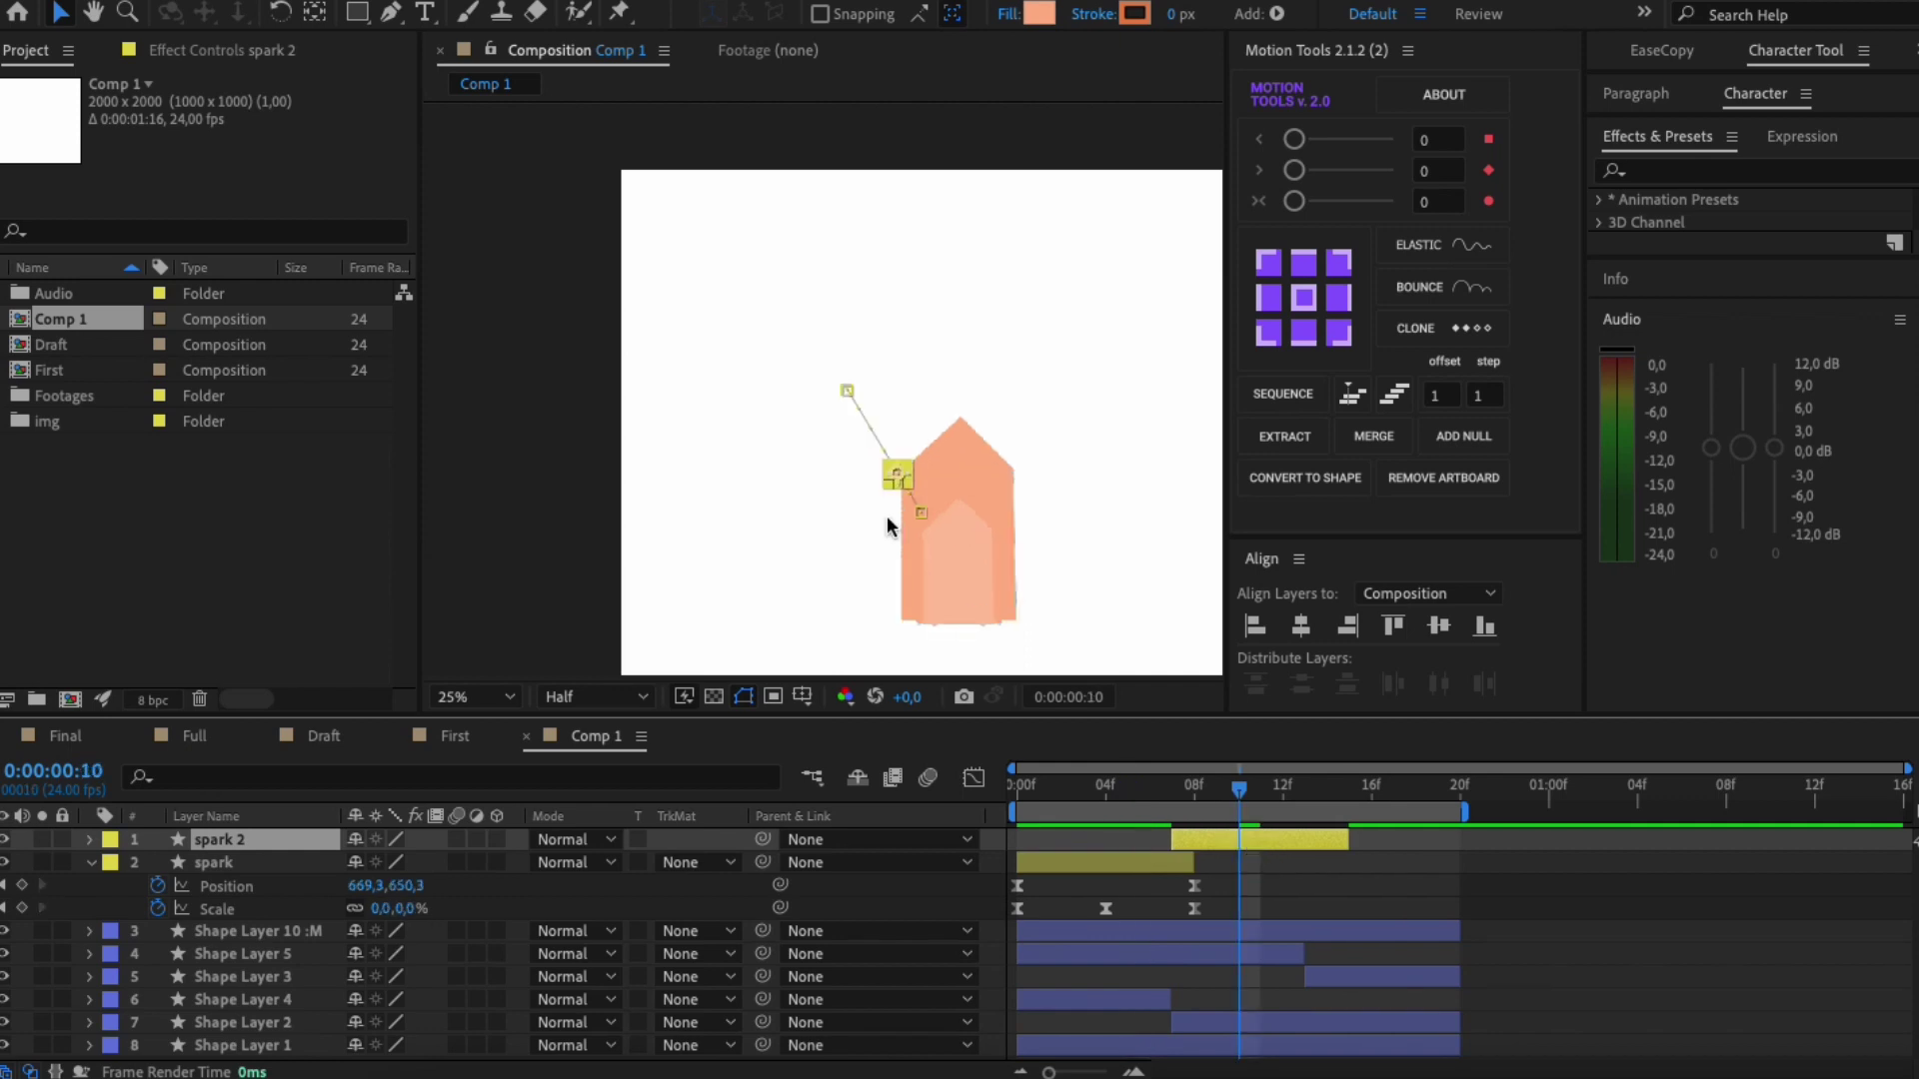
drag(895, 475, 998, 457)
drag(847, 393, 1010, 382)
Step: Duplicate the second spark as spark 3 and shift the new layer to start at frame 11
key(super+d)
drag(1268, 840, 1345, 845)
key(Page_Down)
key(Page_Down)
key(Page_Down)
key(Page_Down)
key(Page_Down)
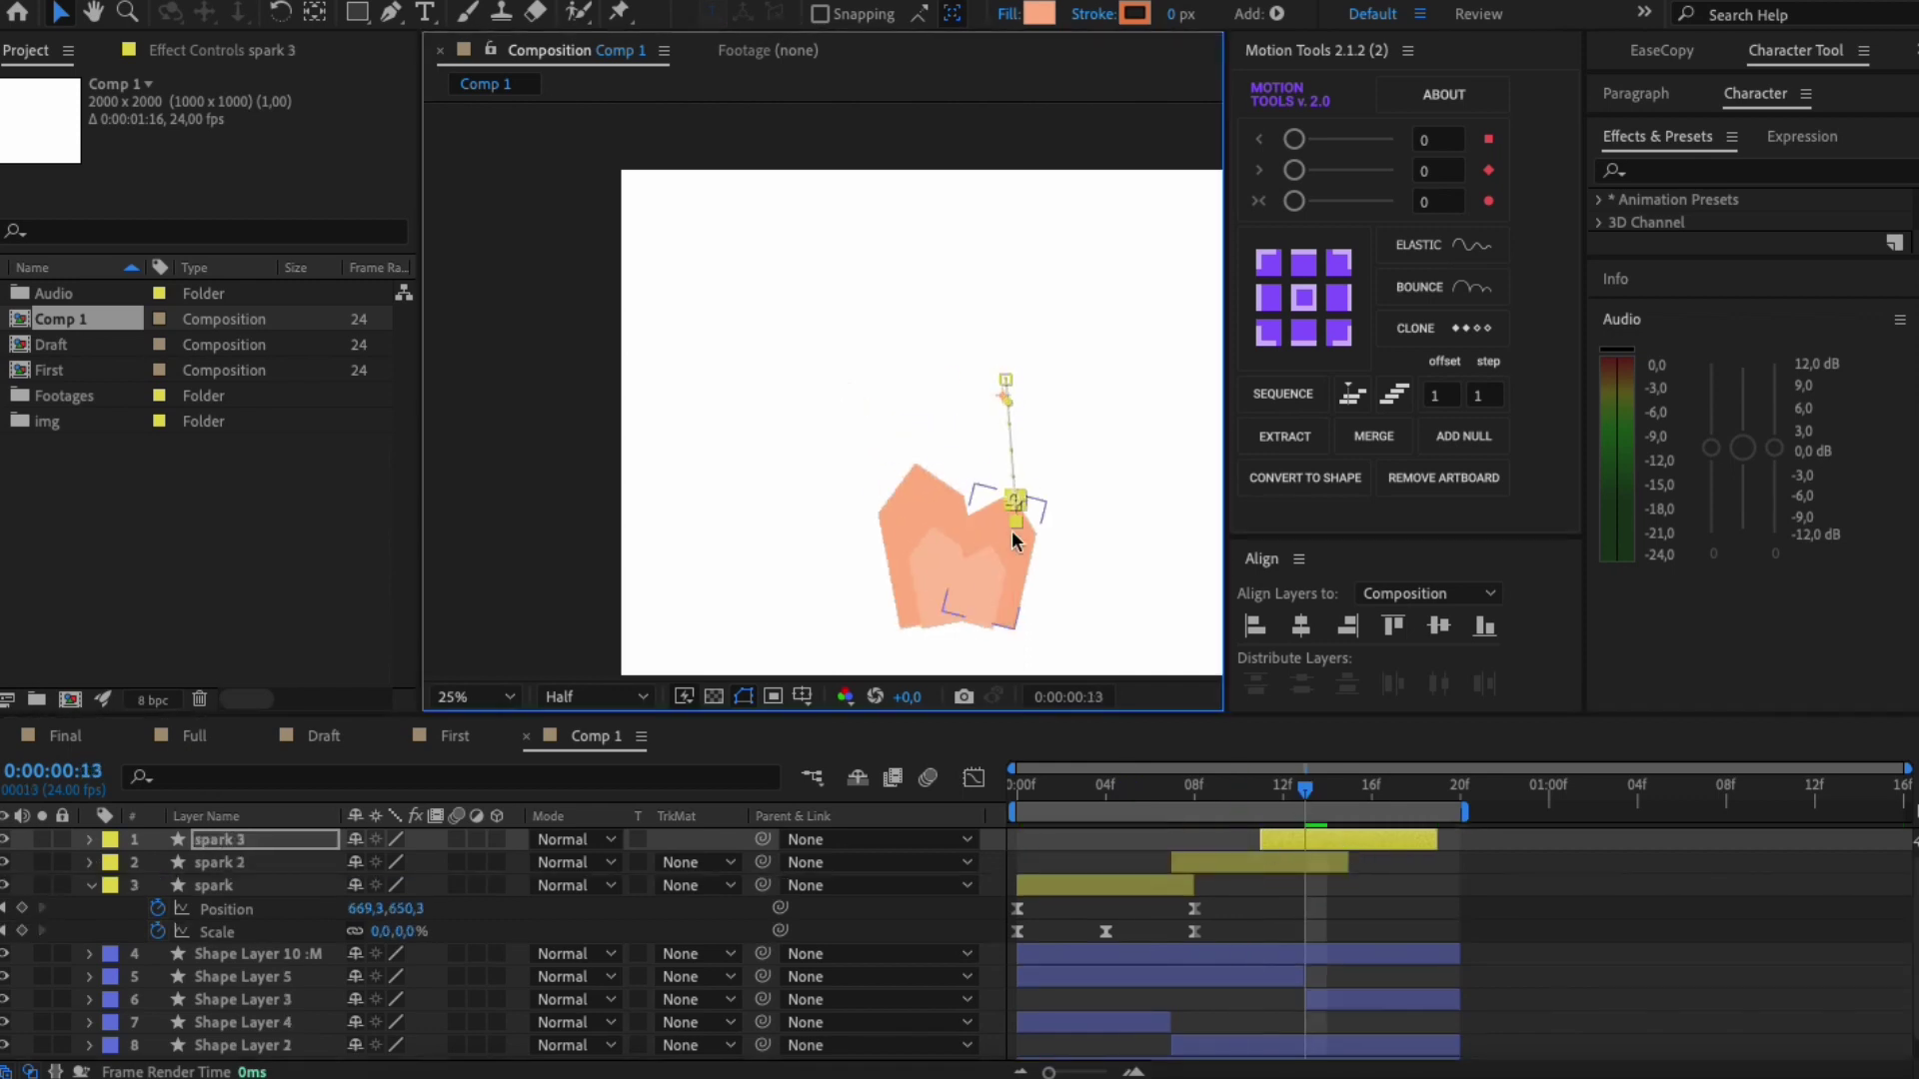
Step: Preview the flame with its three sparks from frame 0
key(s)
click(1495, 897)
key(Home)
key(space)
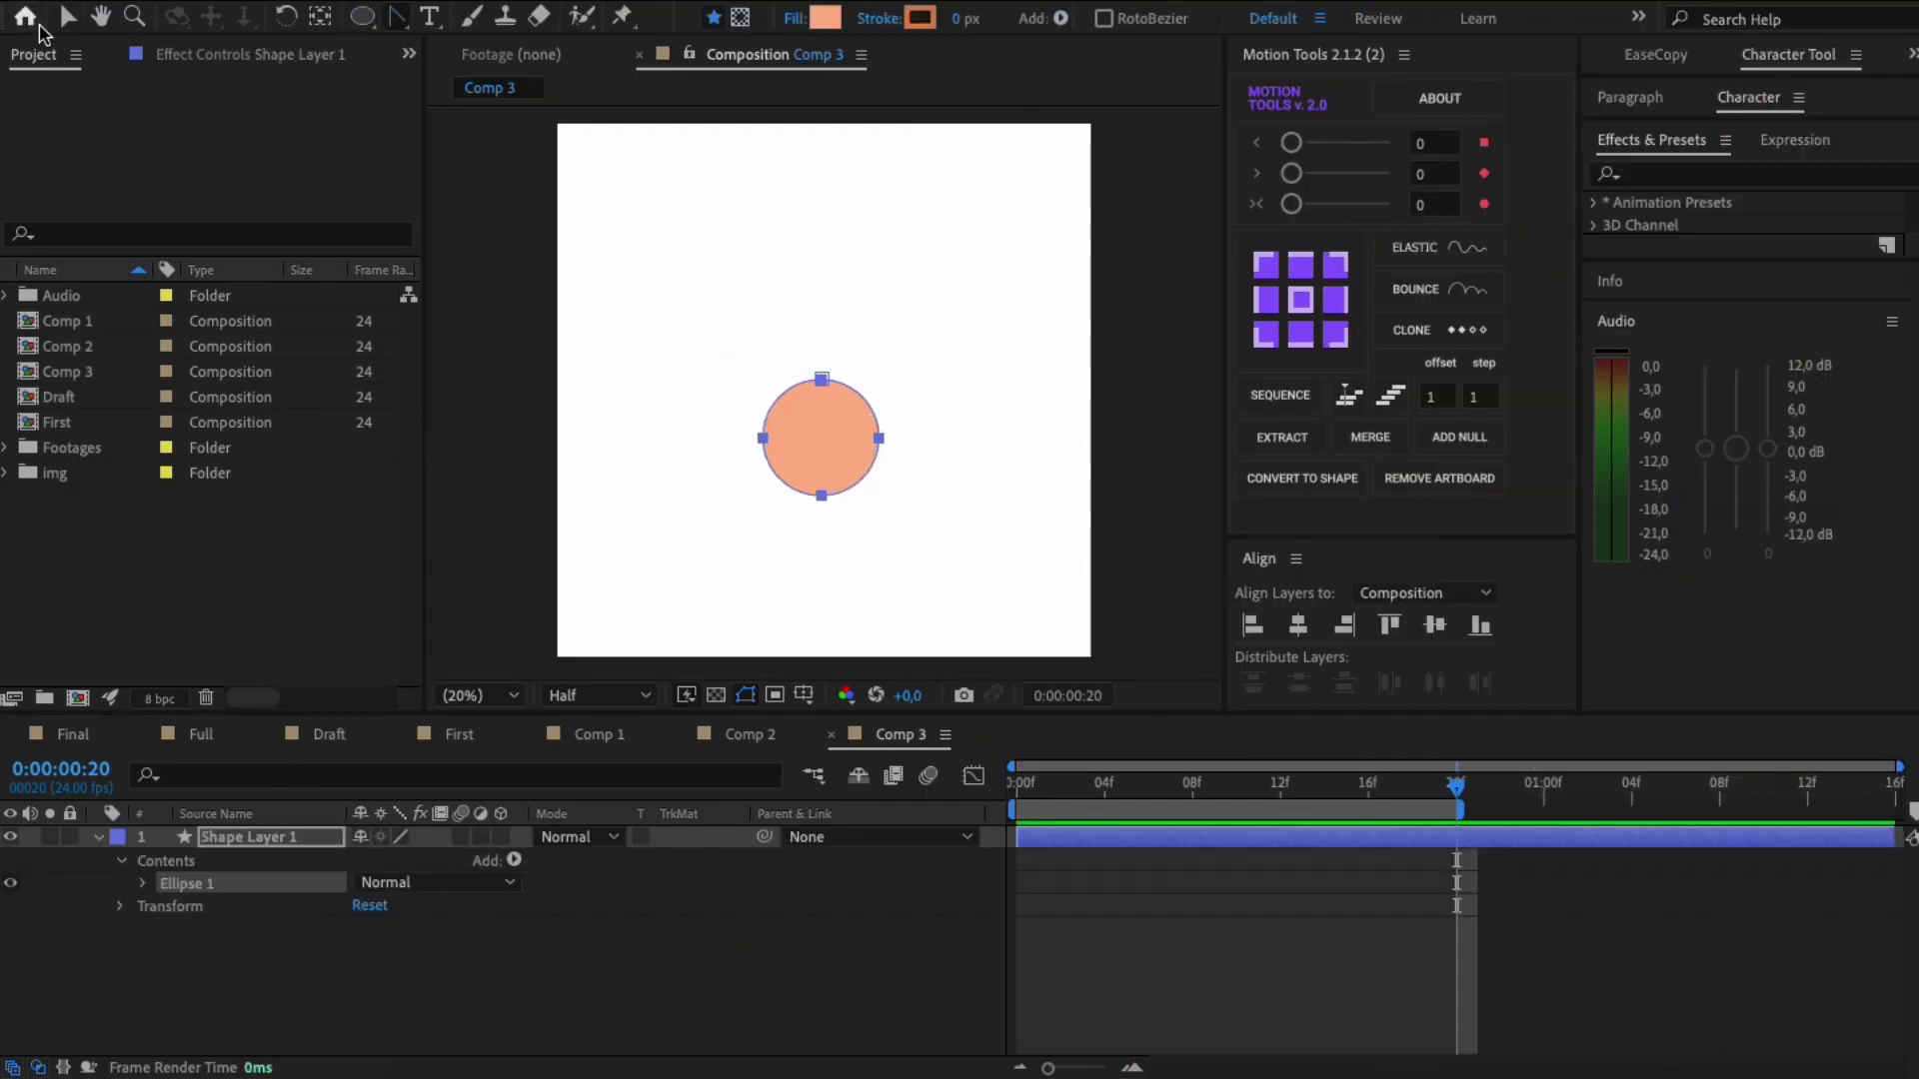
Step: Turn the circle into a teardrop by making its top point a raised corner, and set the anchor point at bottom center
key(v)
click(818, 380)
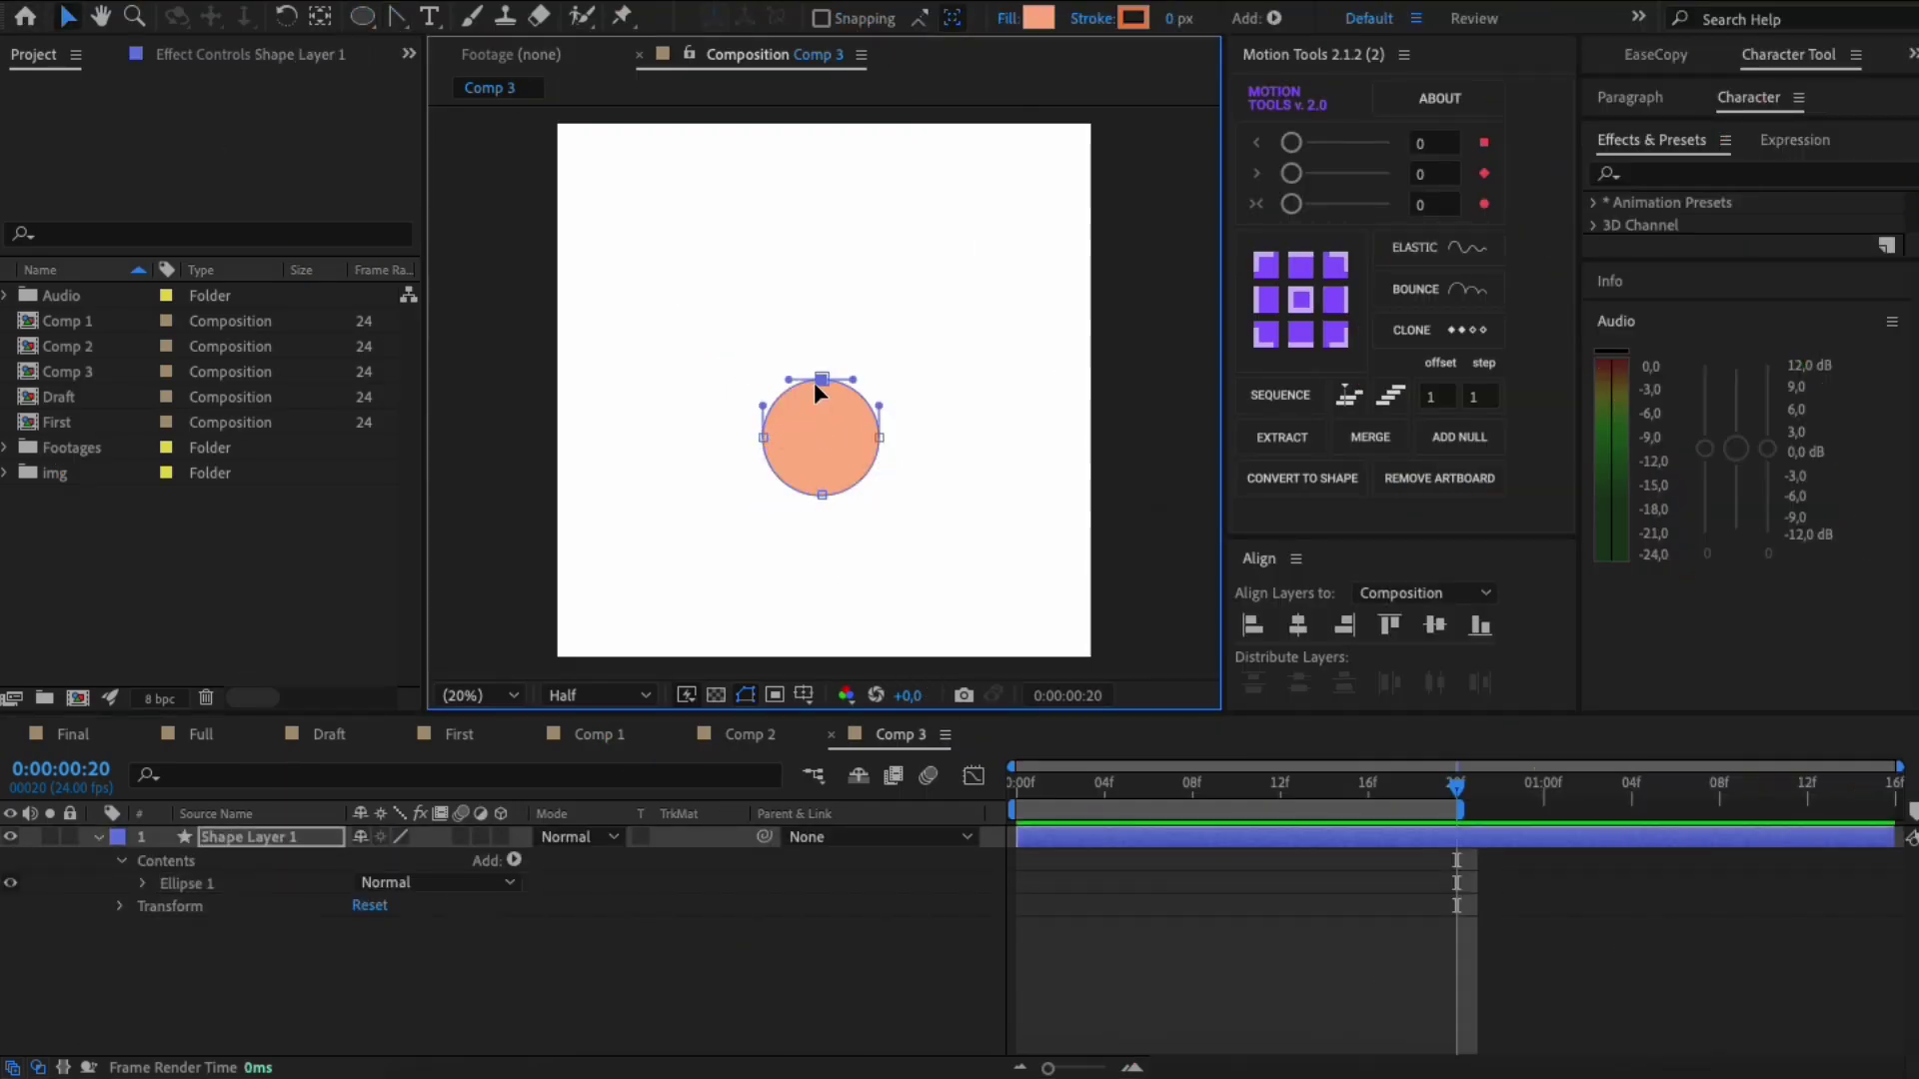
alt+super+click(821, 379)
drag(821, 380, 821, 309)
click(872, 599)
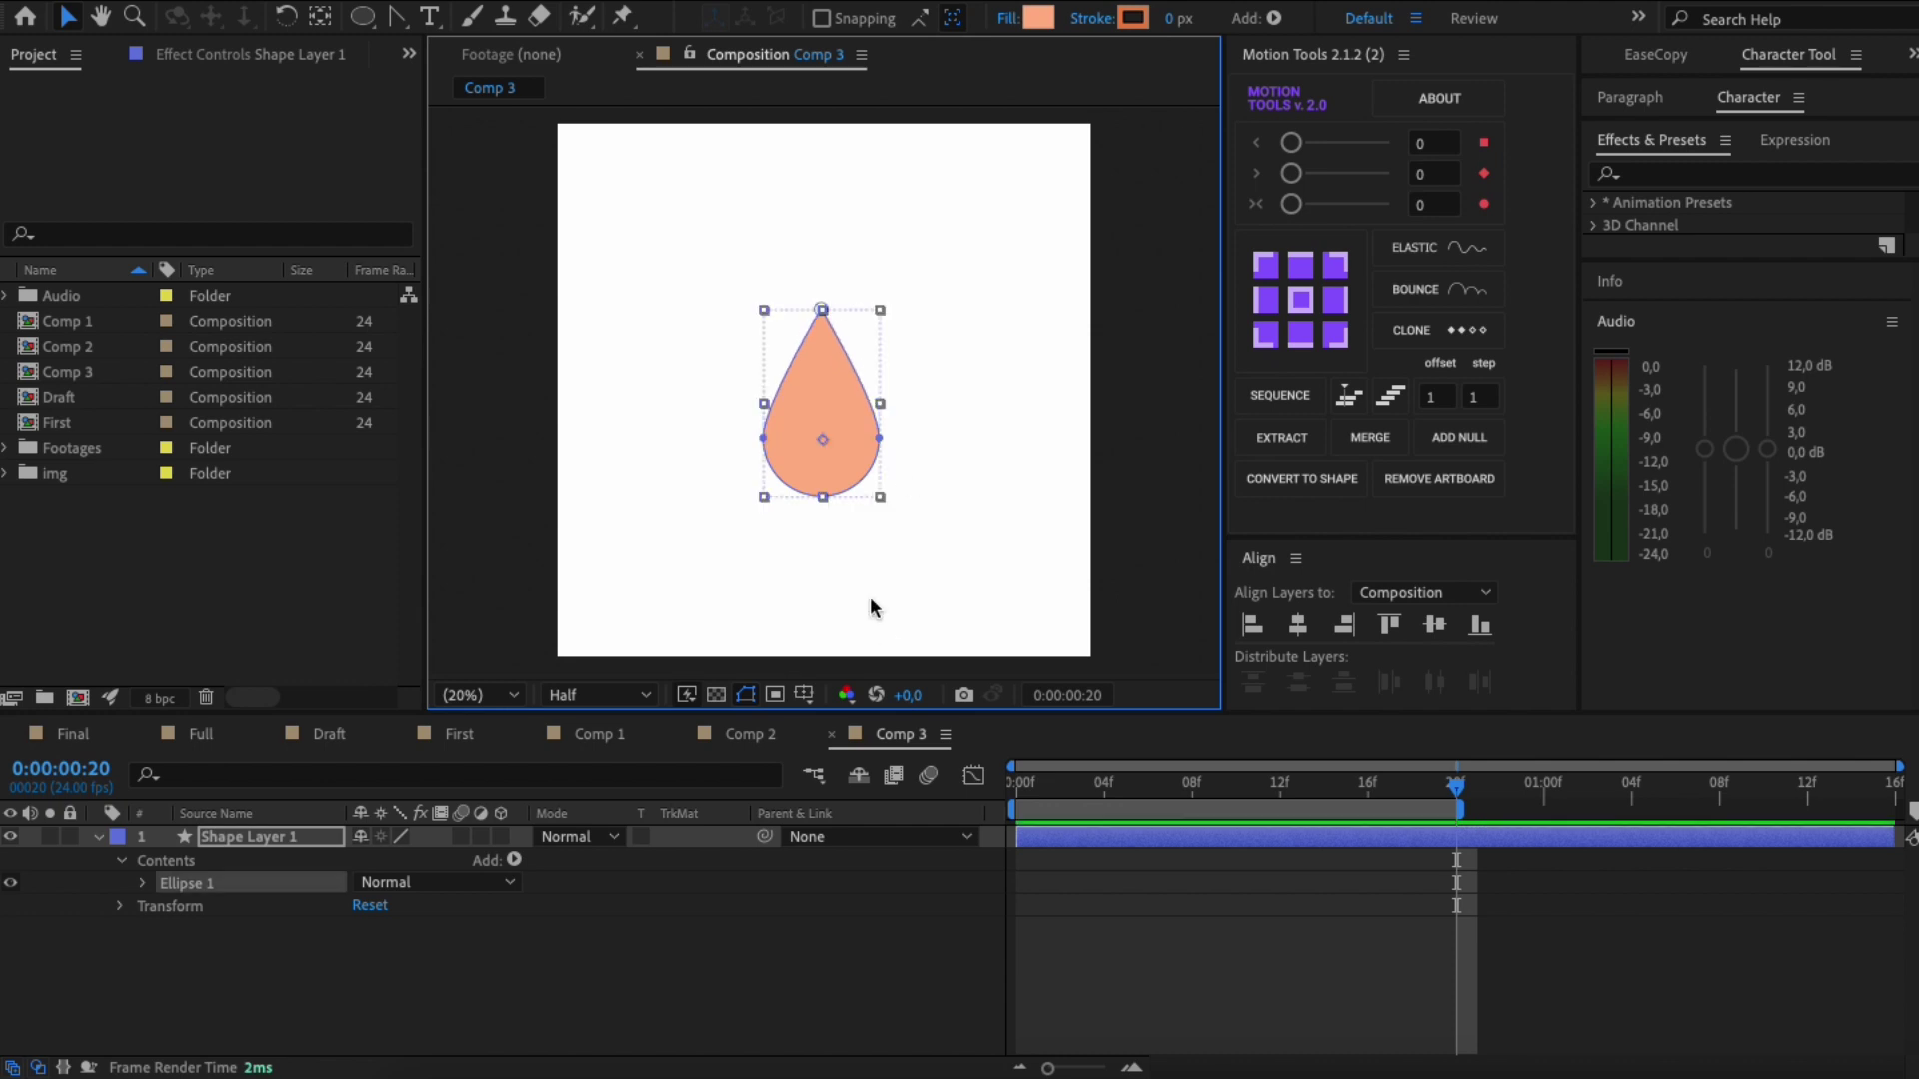
click(872, 602)
click(1300, 335)
Step: Keyframe the teardrop layer's scale at 100% on frames 0 and 20
click(250, 838)
key(s)
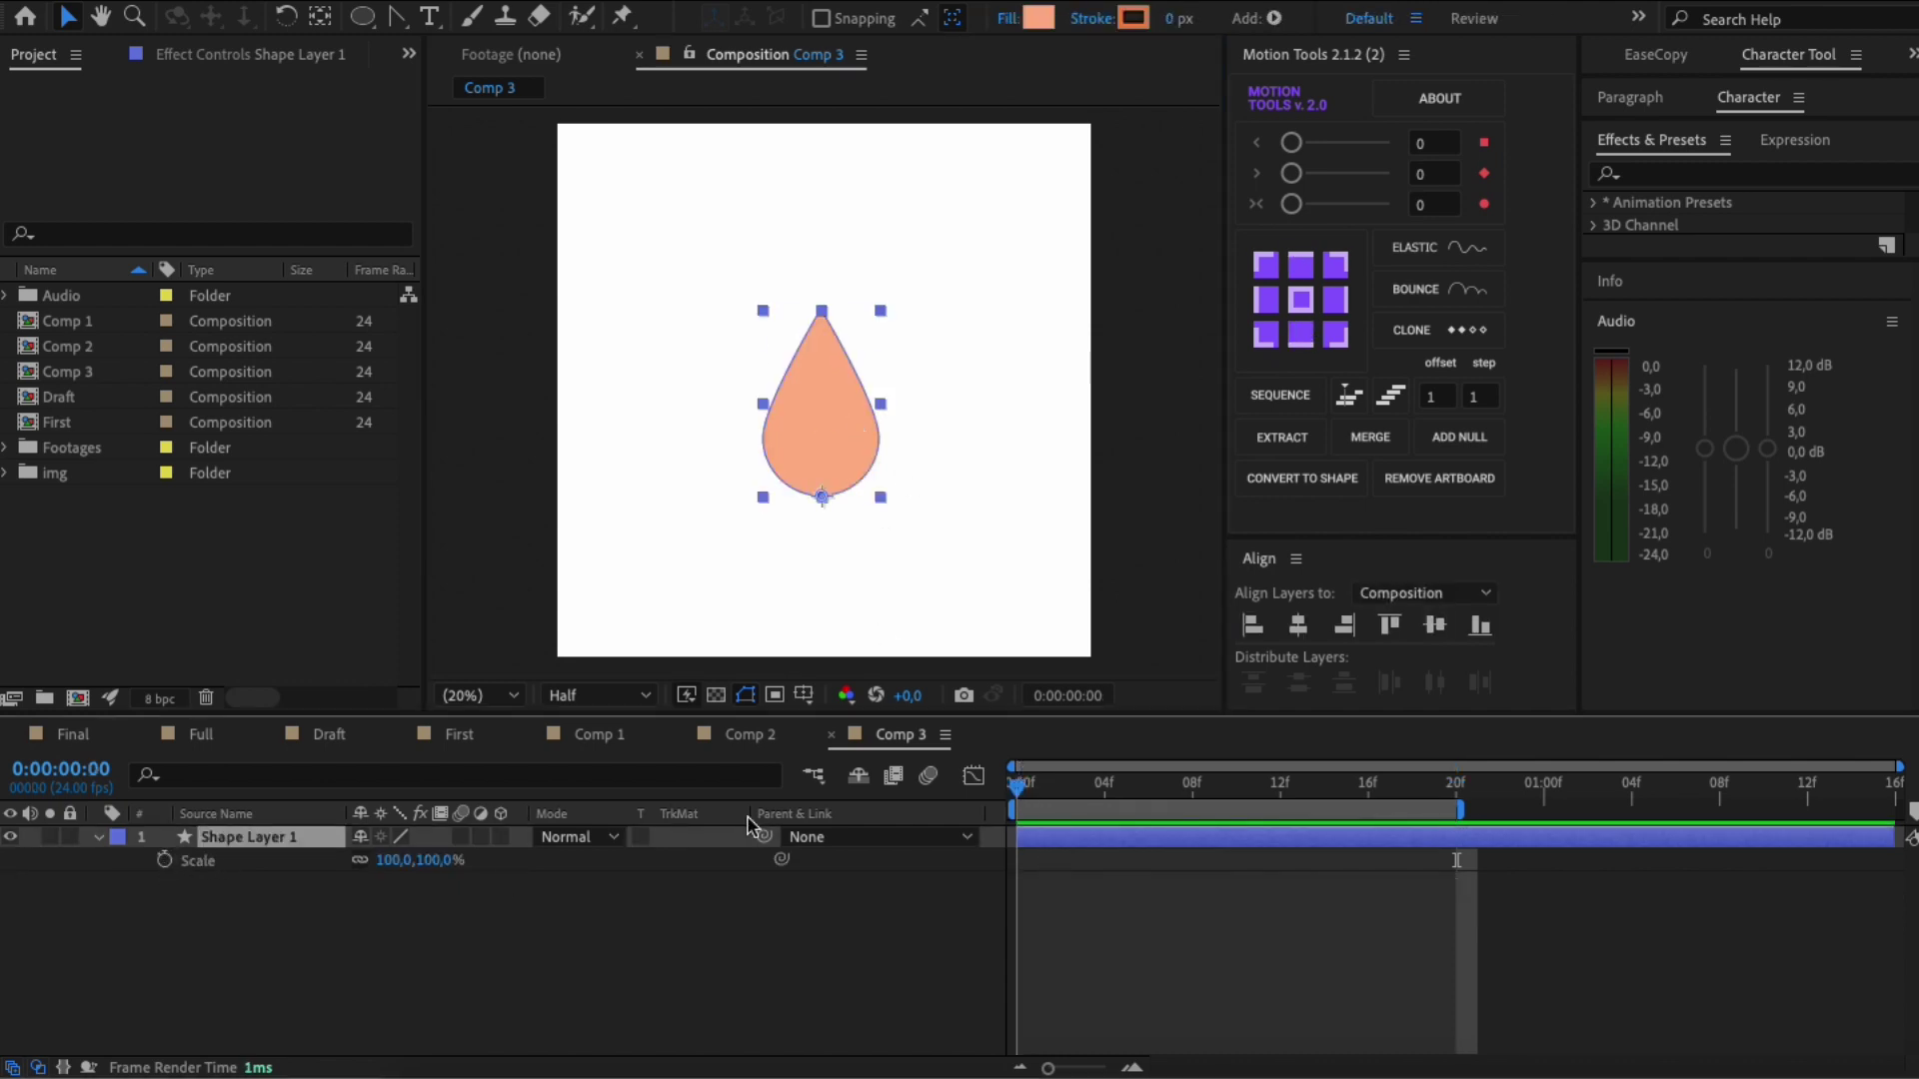
key(alt+shift+s)
click(1454, 790)
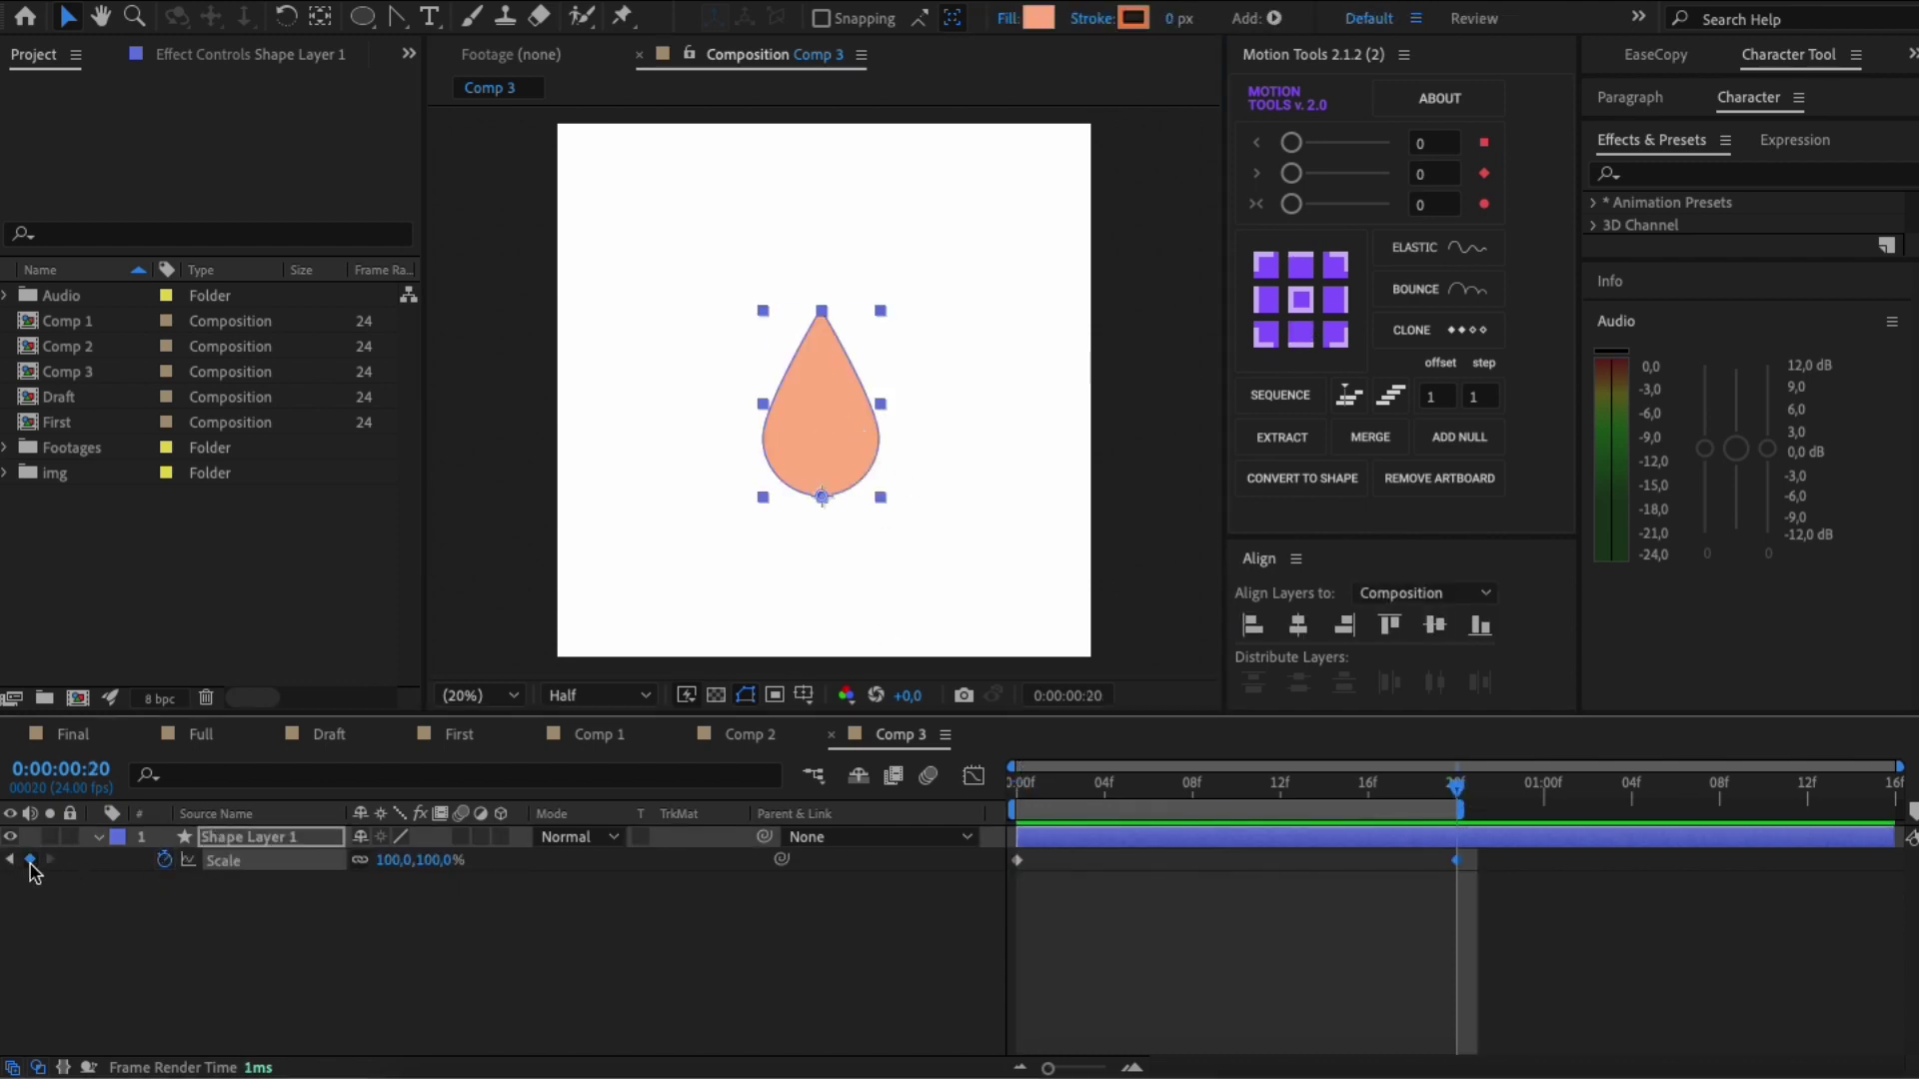
Step: Keyframe the teardrop's scale at 80% on frame 7 and repeat that keyframe at frame 13
click(1168, 795)
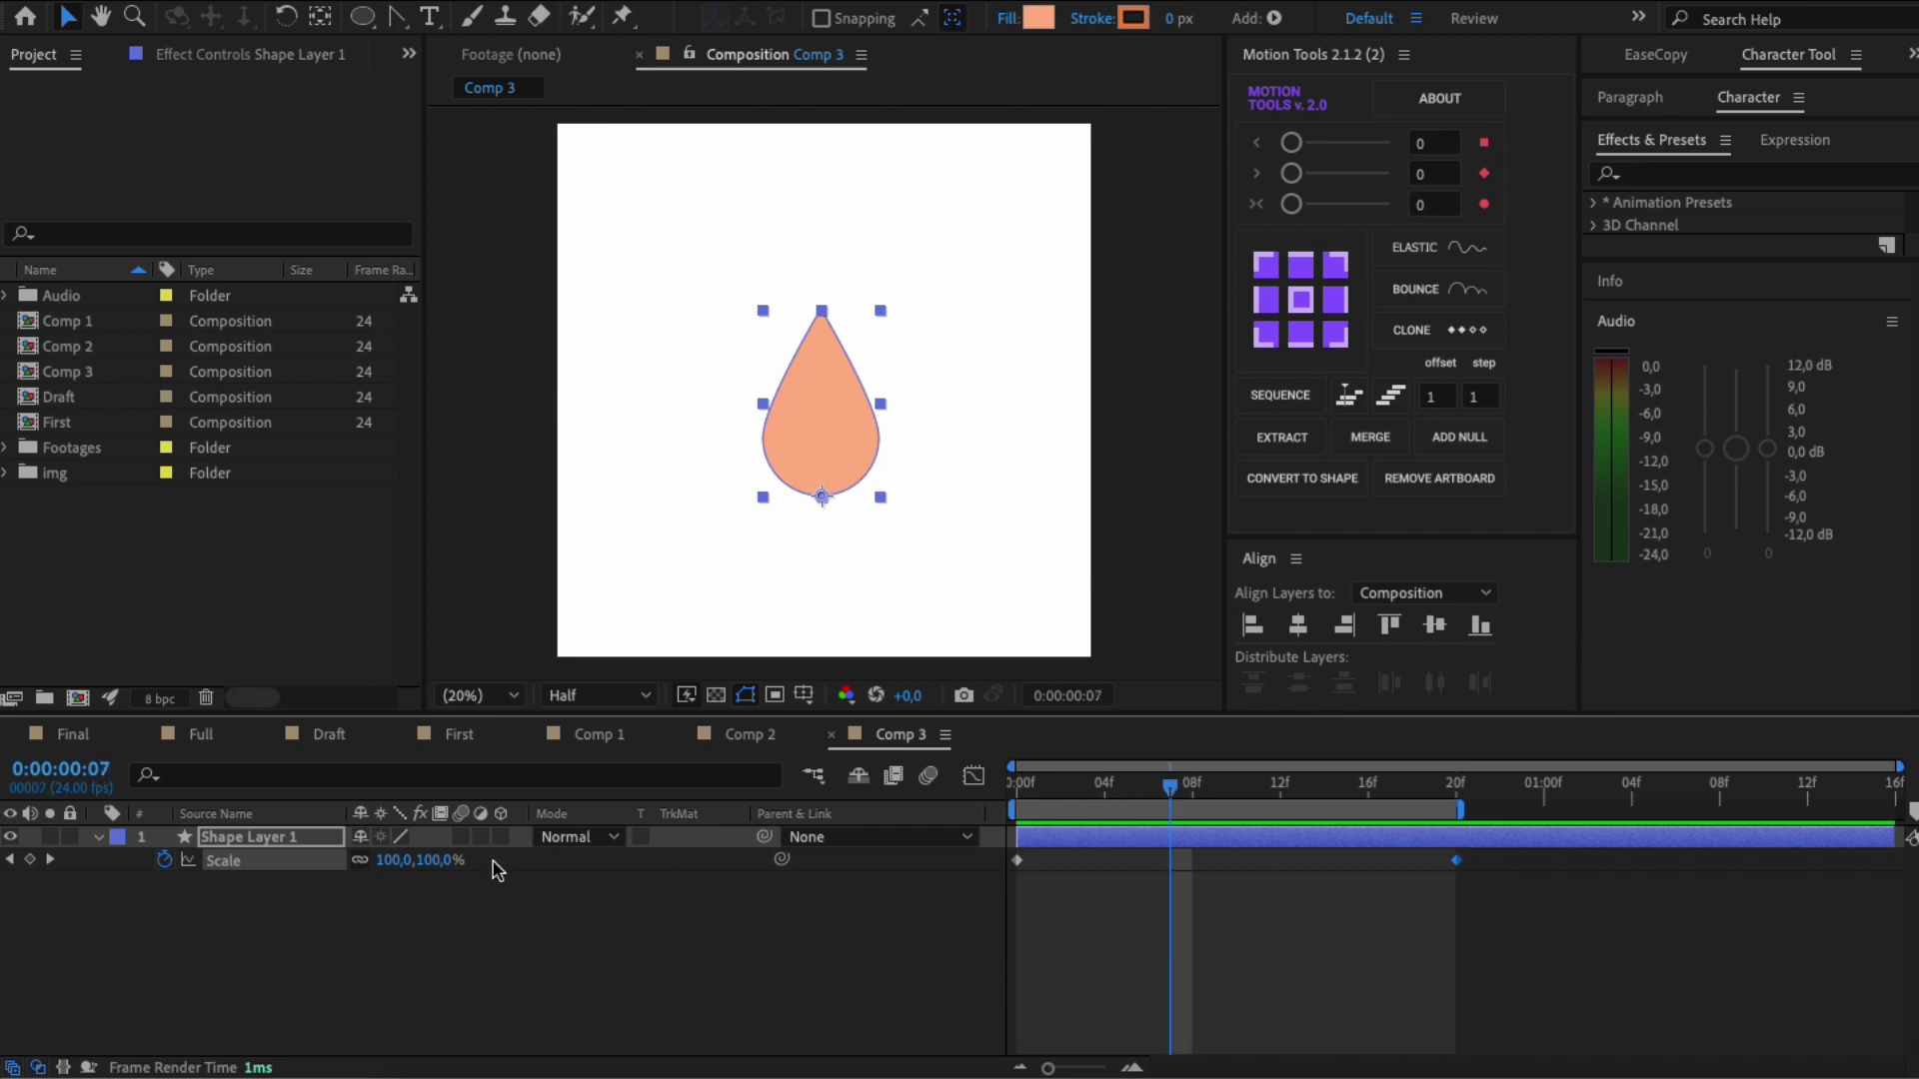
text(80)
key(Return)
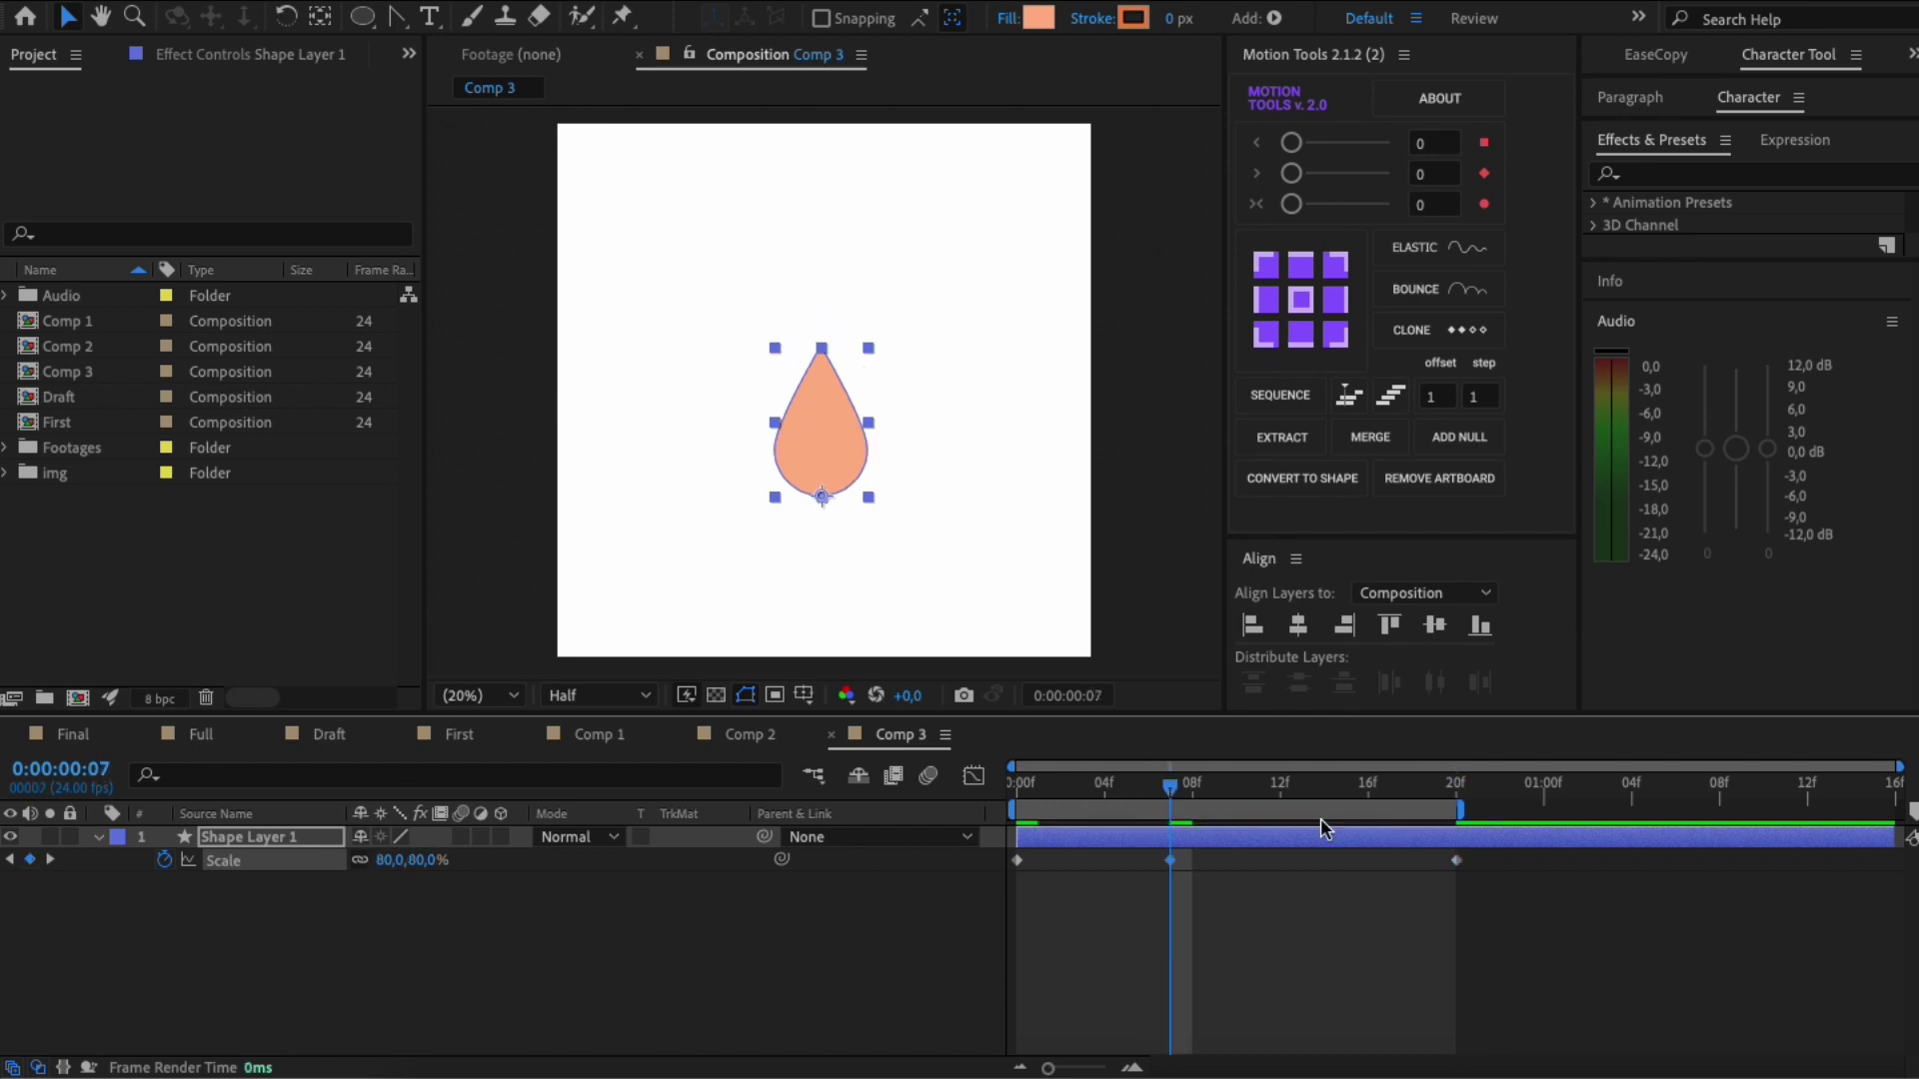
click(1302, 789)
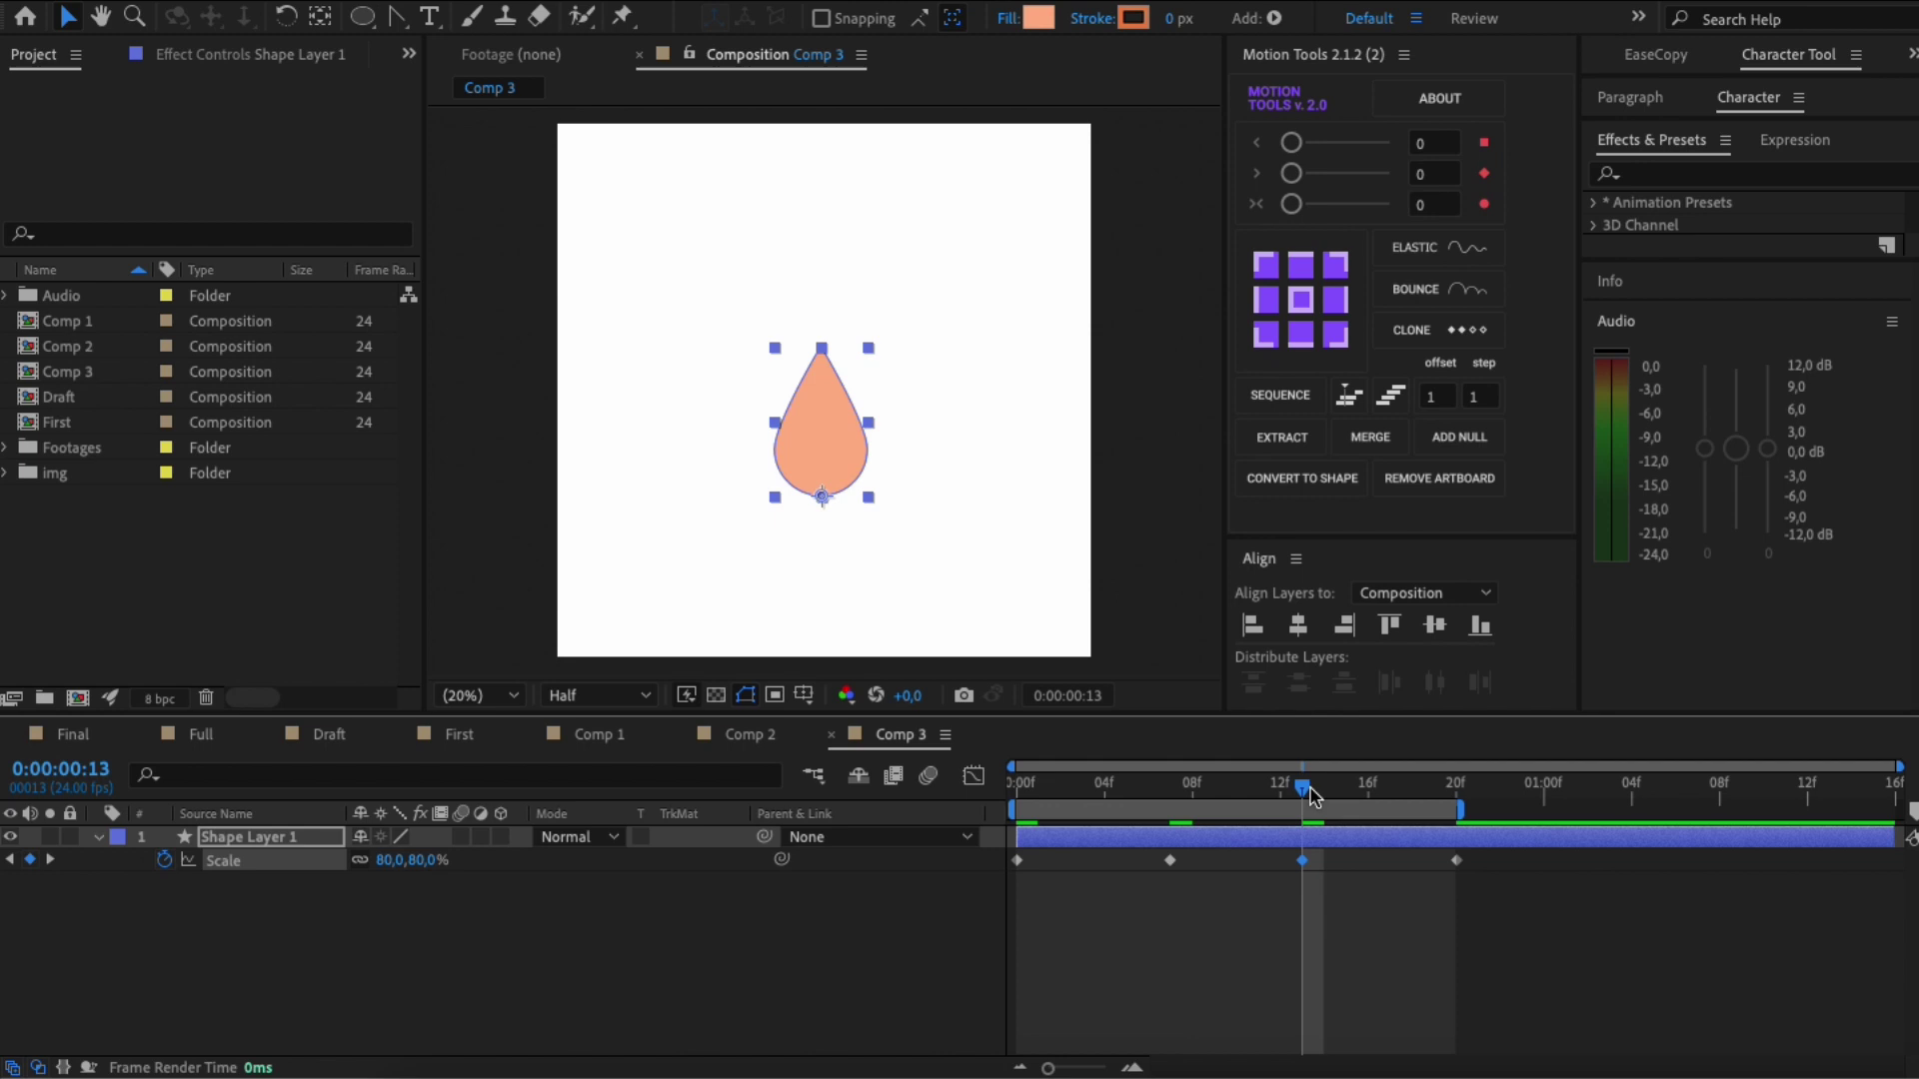
key(ctrl+v)
drag(1305, 789, 1004, 908)
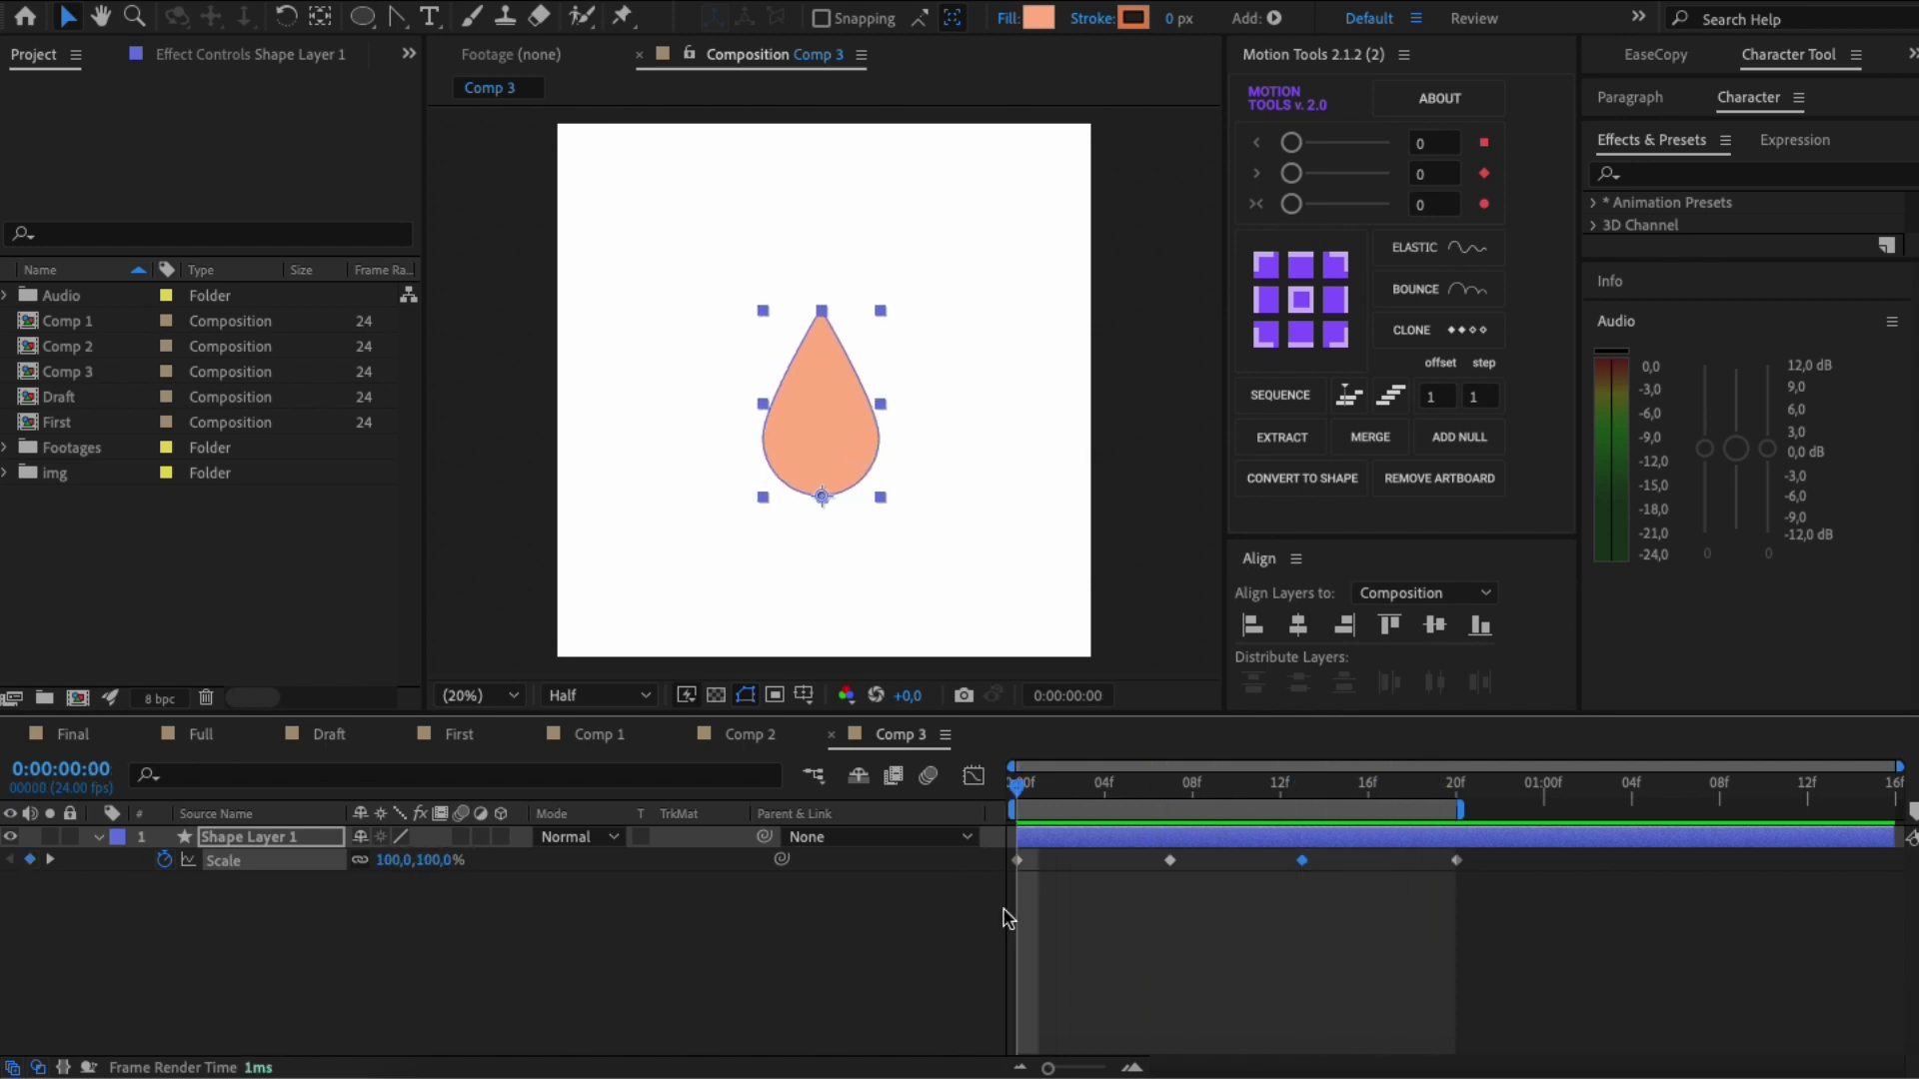
click(1138, 957)
Step: Find the CC Bend It effect and apply it to the teardrop layer
click(284, 842)
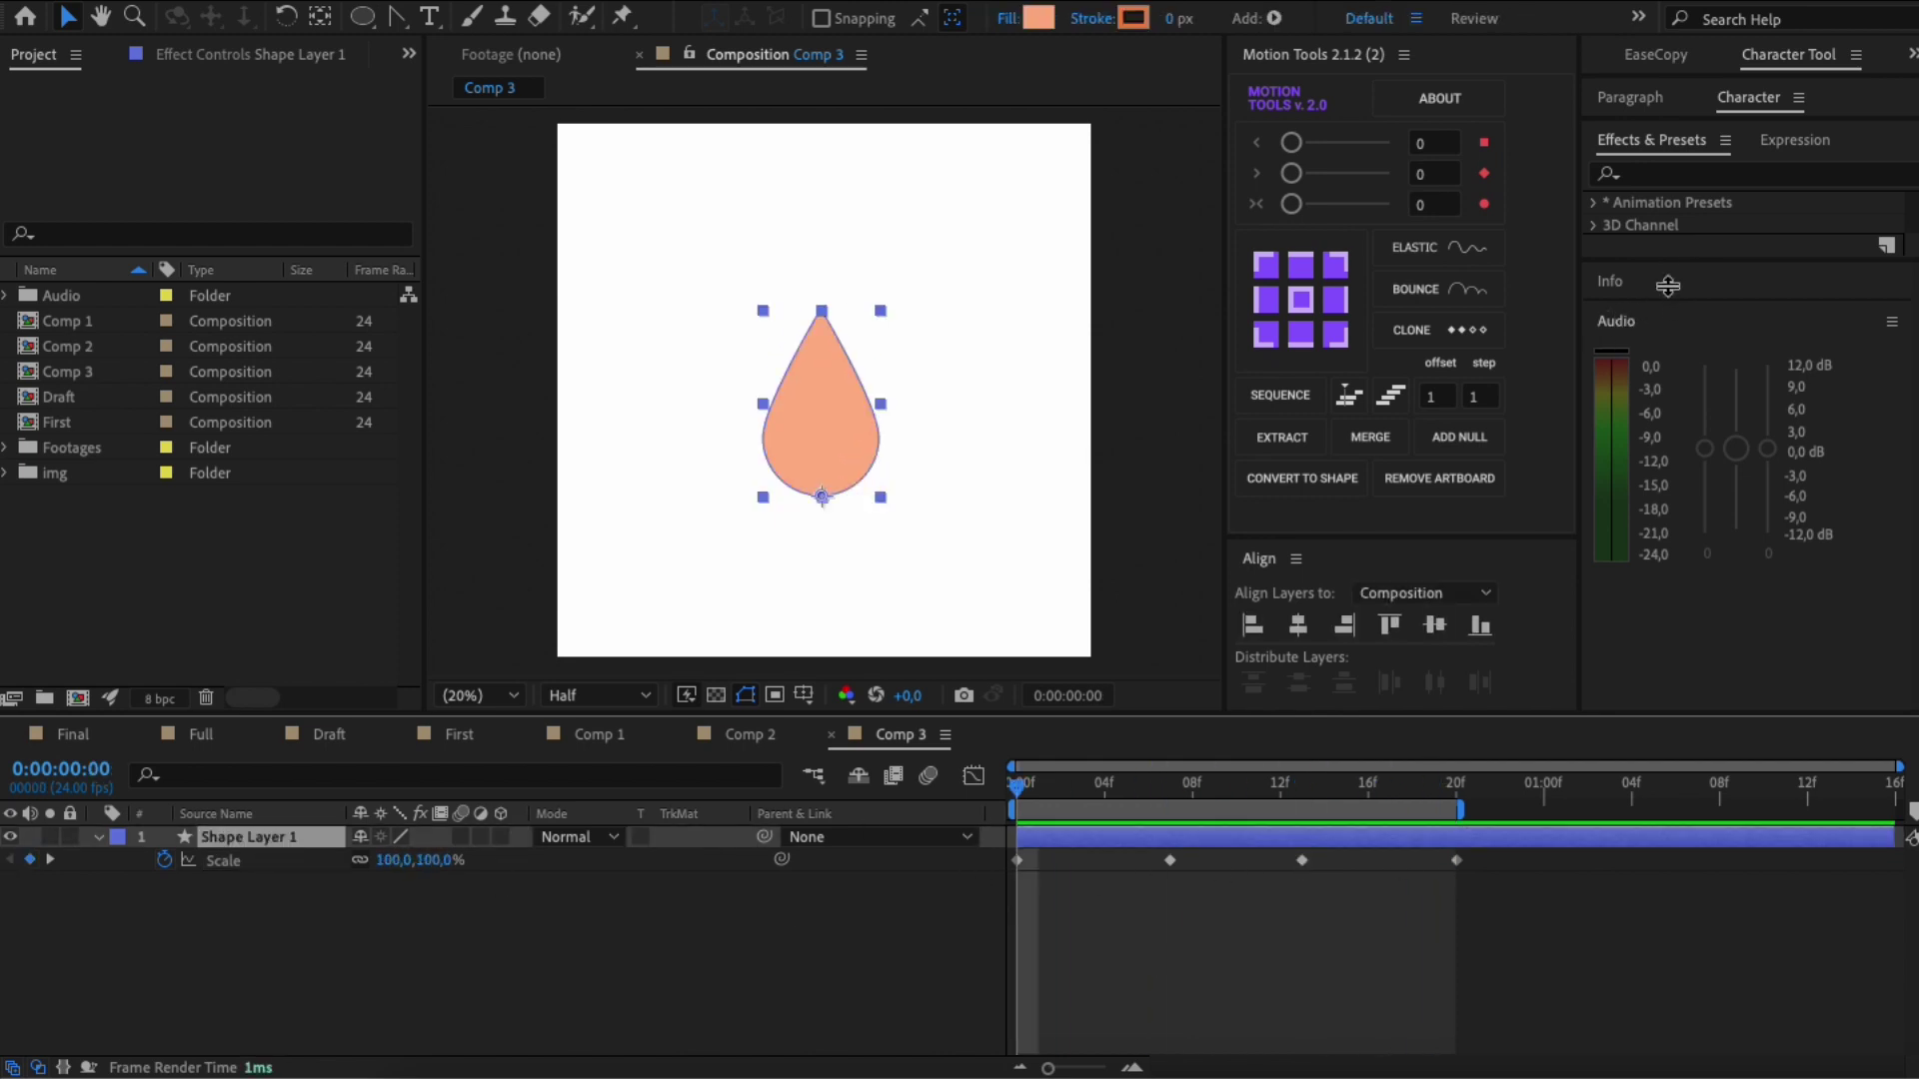
drag(1668, 286, 1668, 561)
click(1699, 174)
text(cc bend)
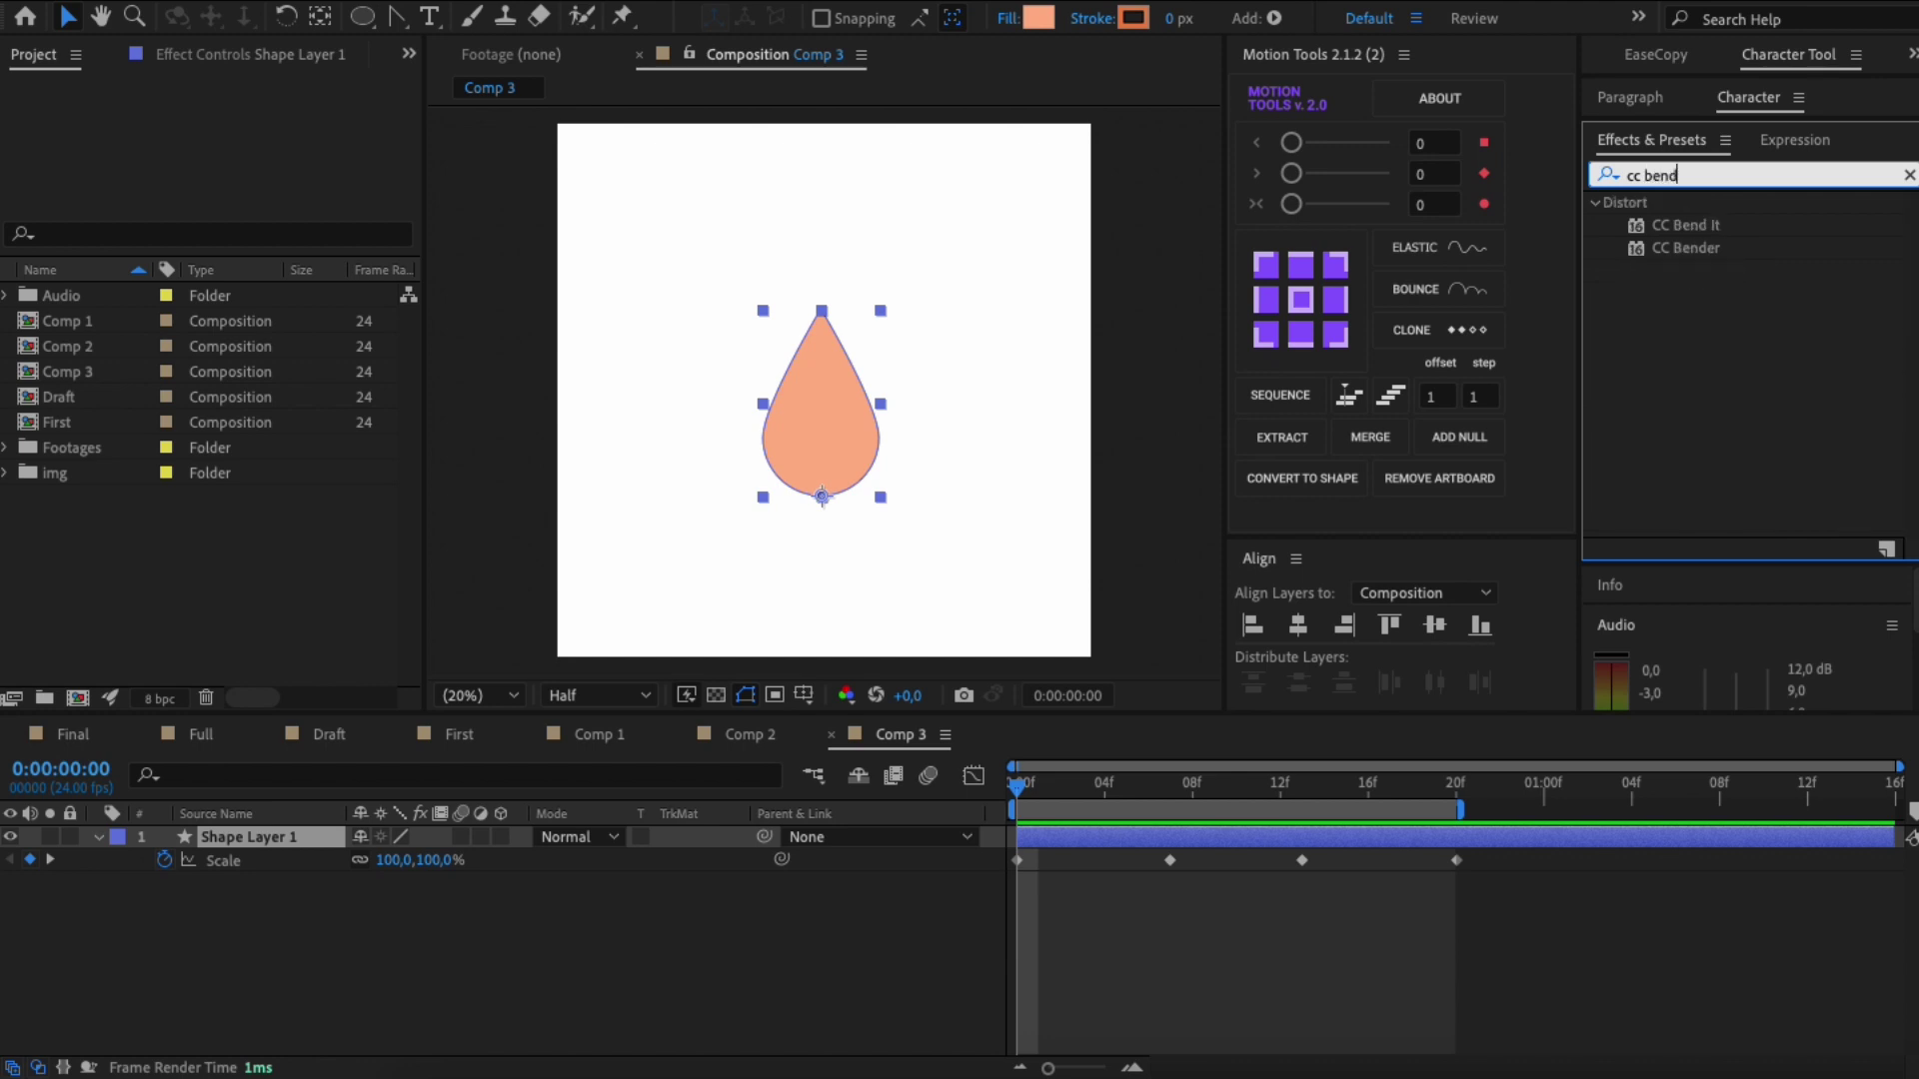
drag(1686, 224, 855, 436)
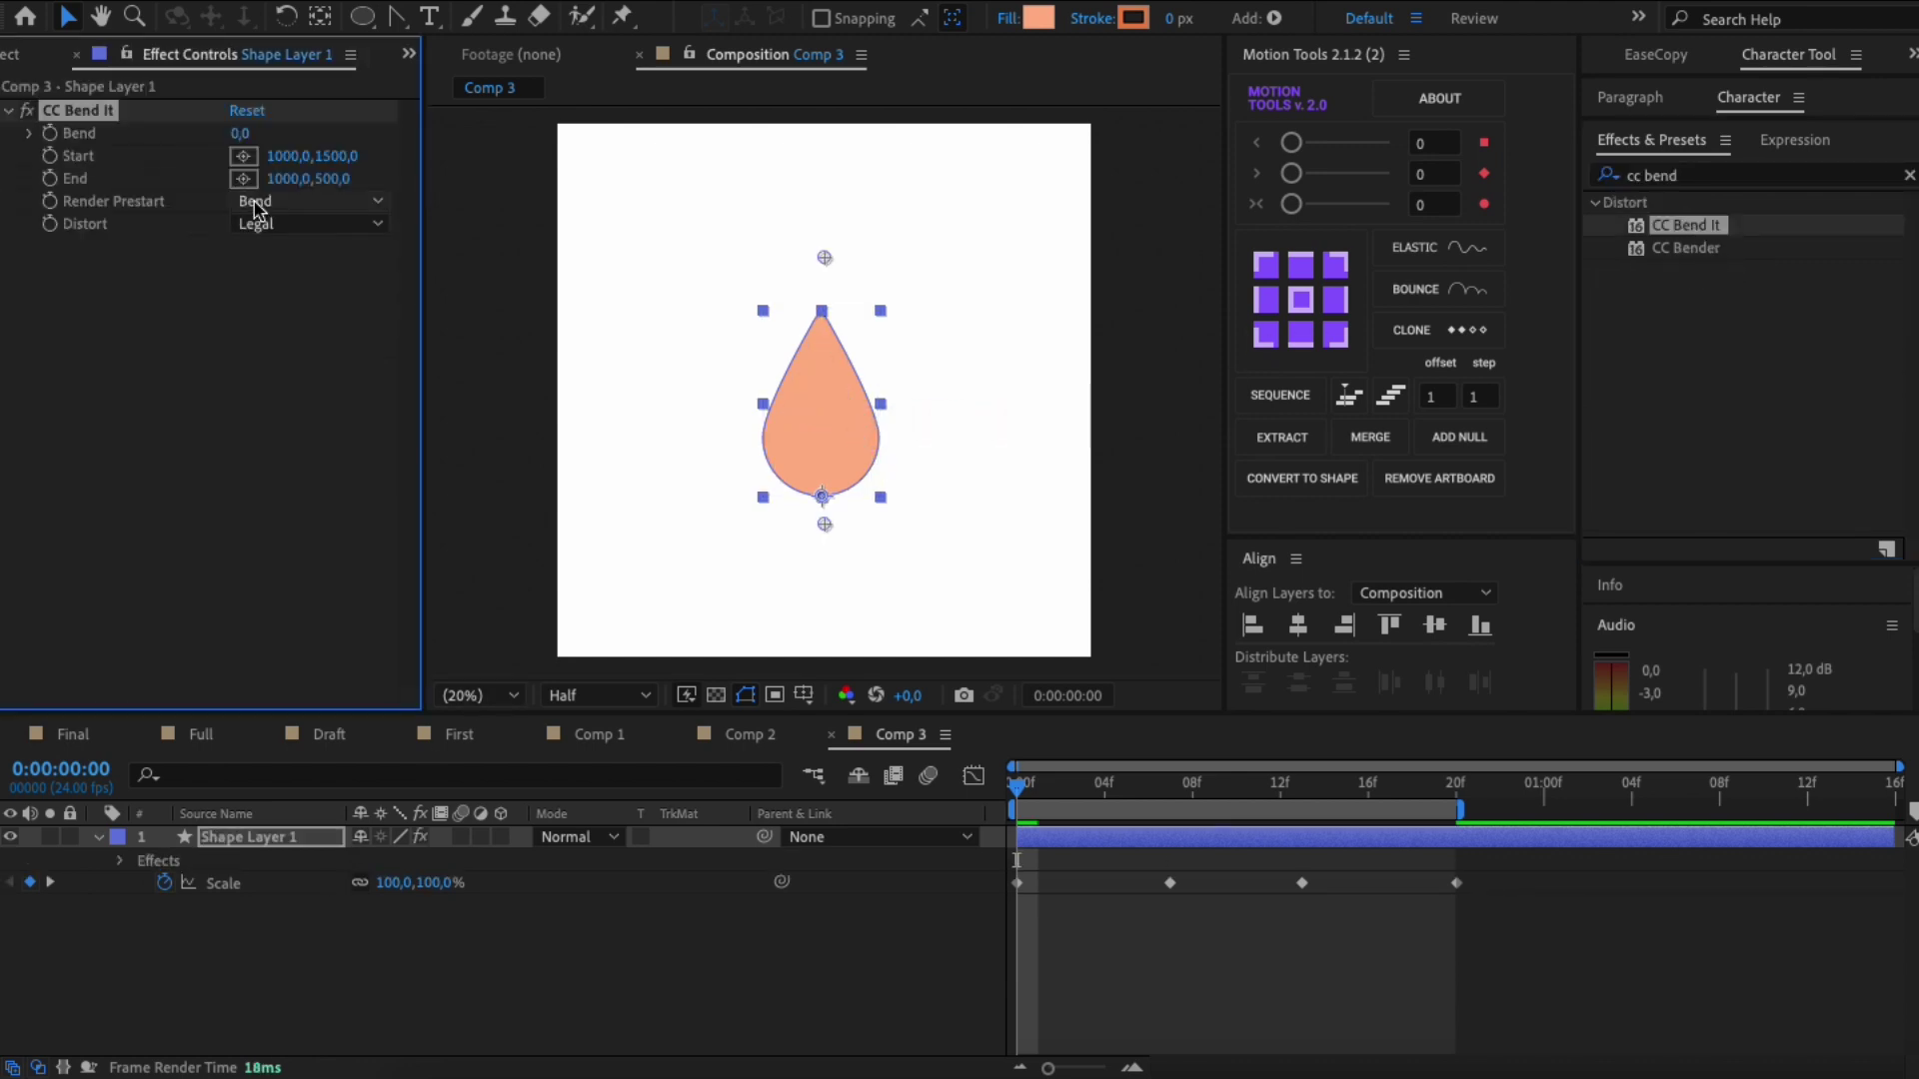
Step: Keyframe the CC Bend It bend at 12 on frames 0 and 20, and at -12 on frame 10
click(258, 842)
key(u)
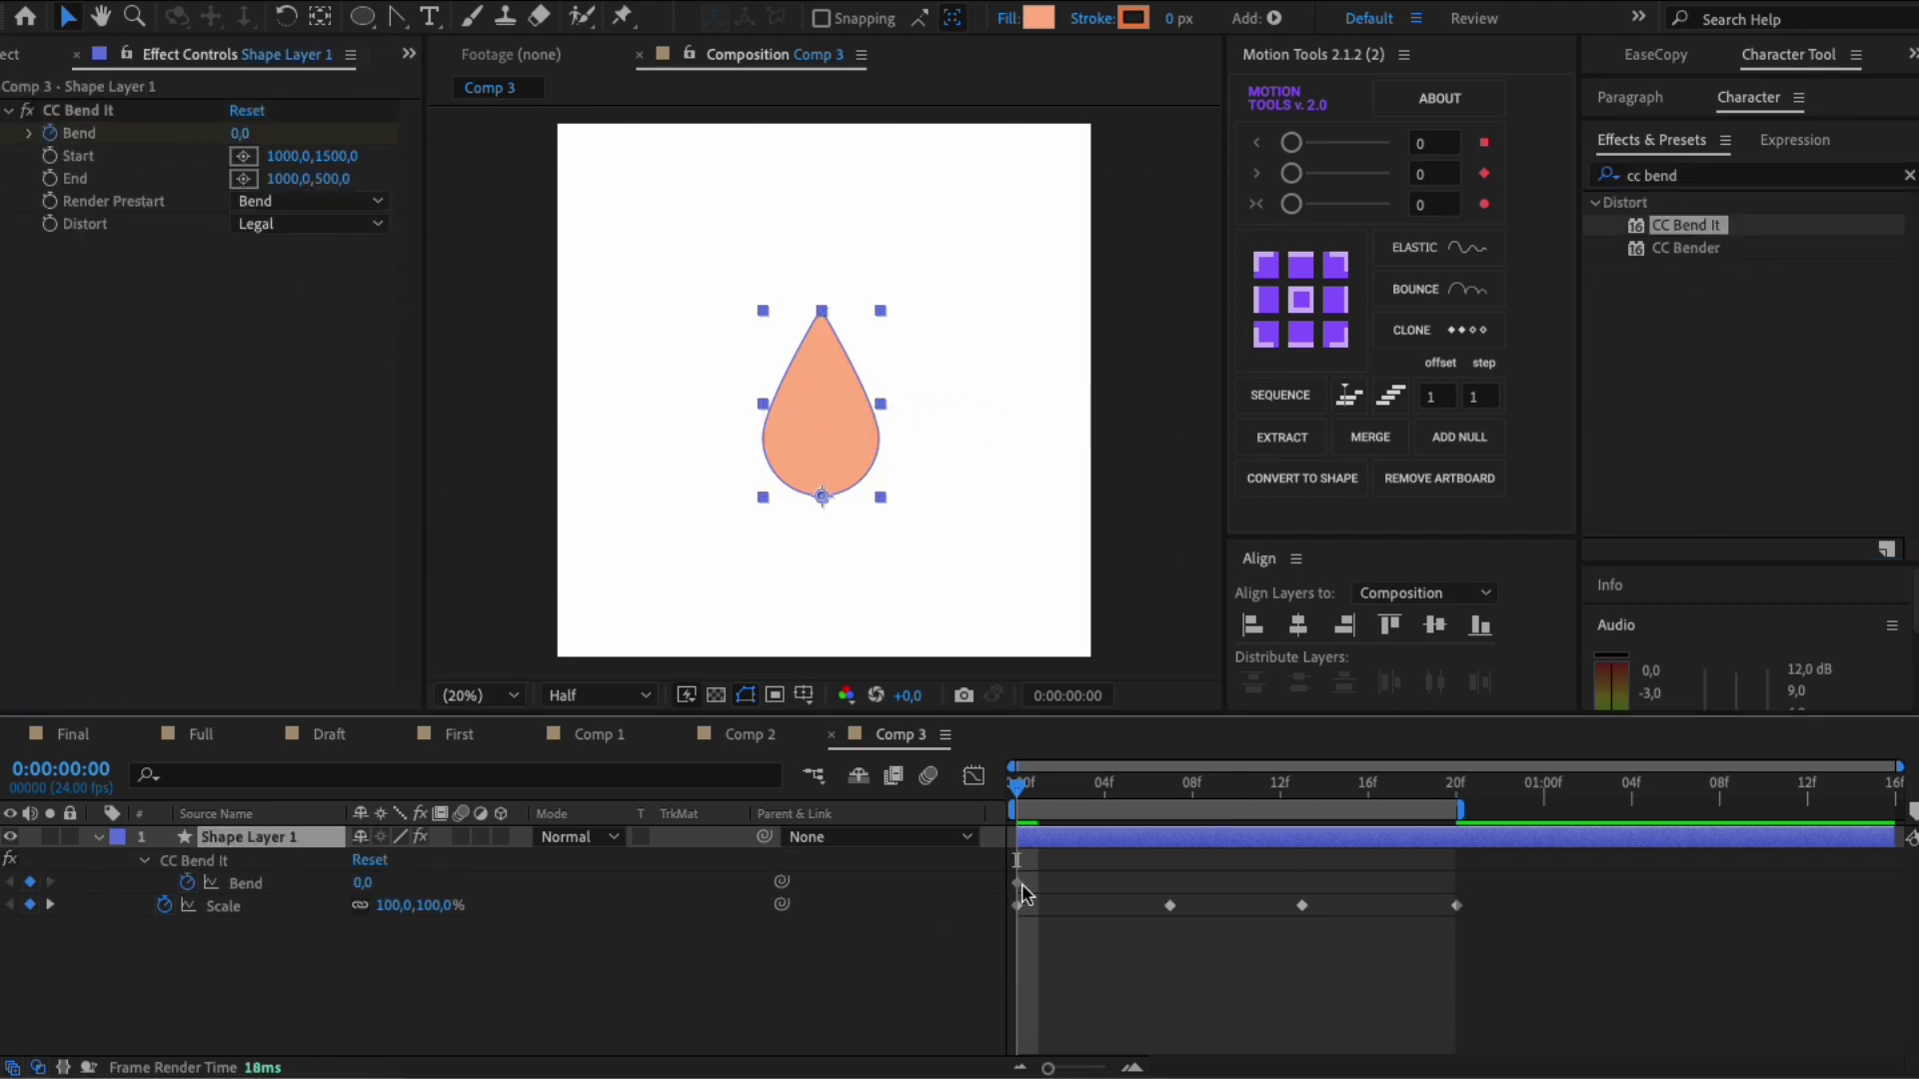
click(1018, 883)
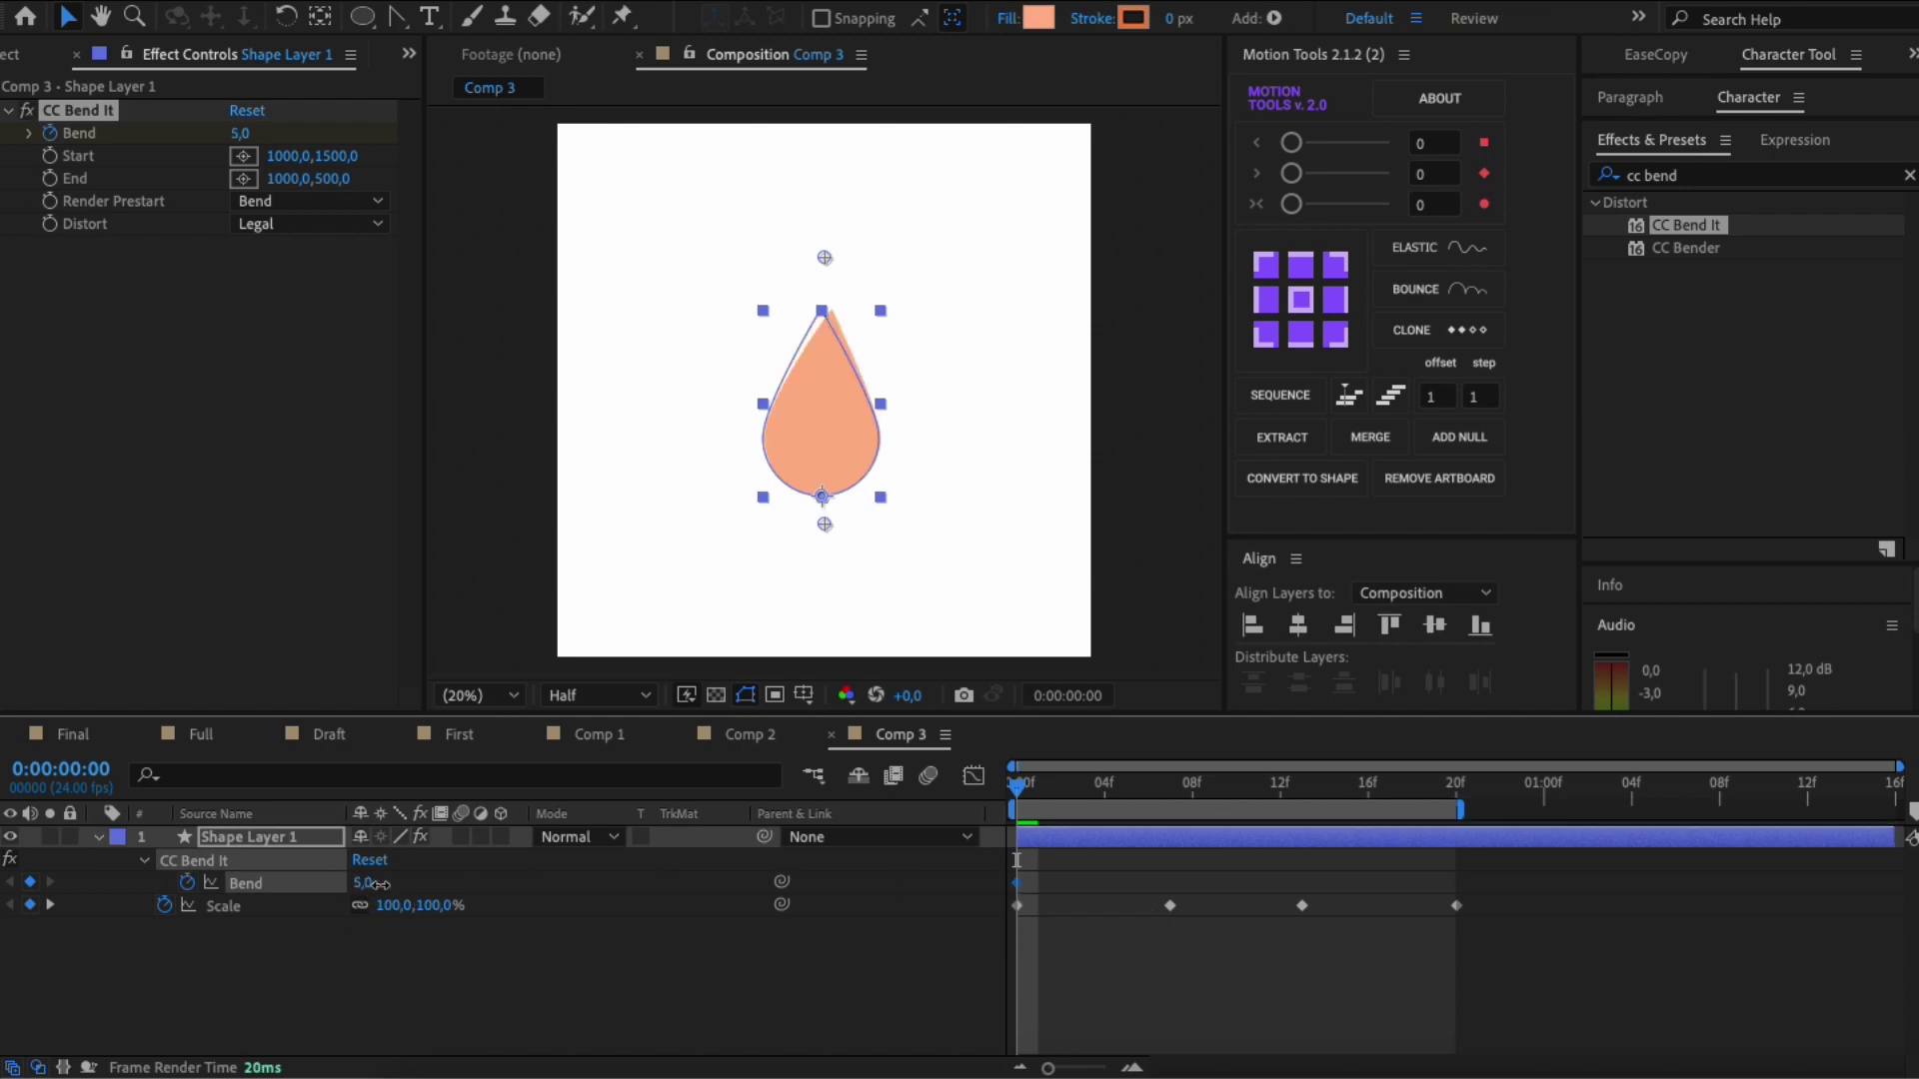
click(30, 881)
click(1236, 789)
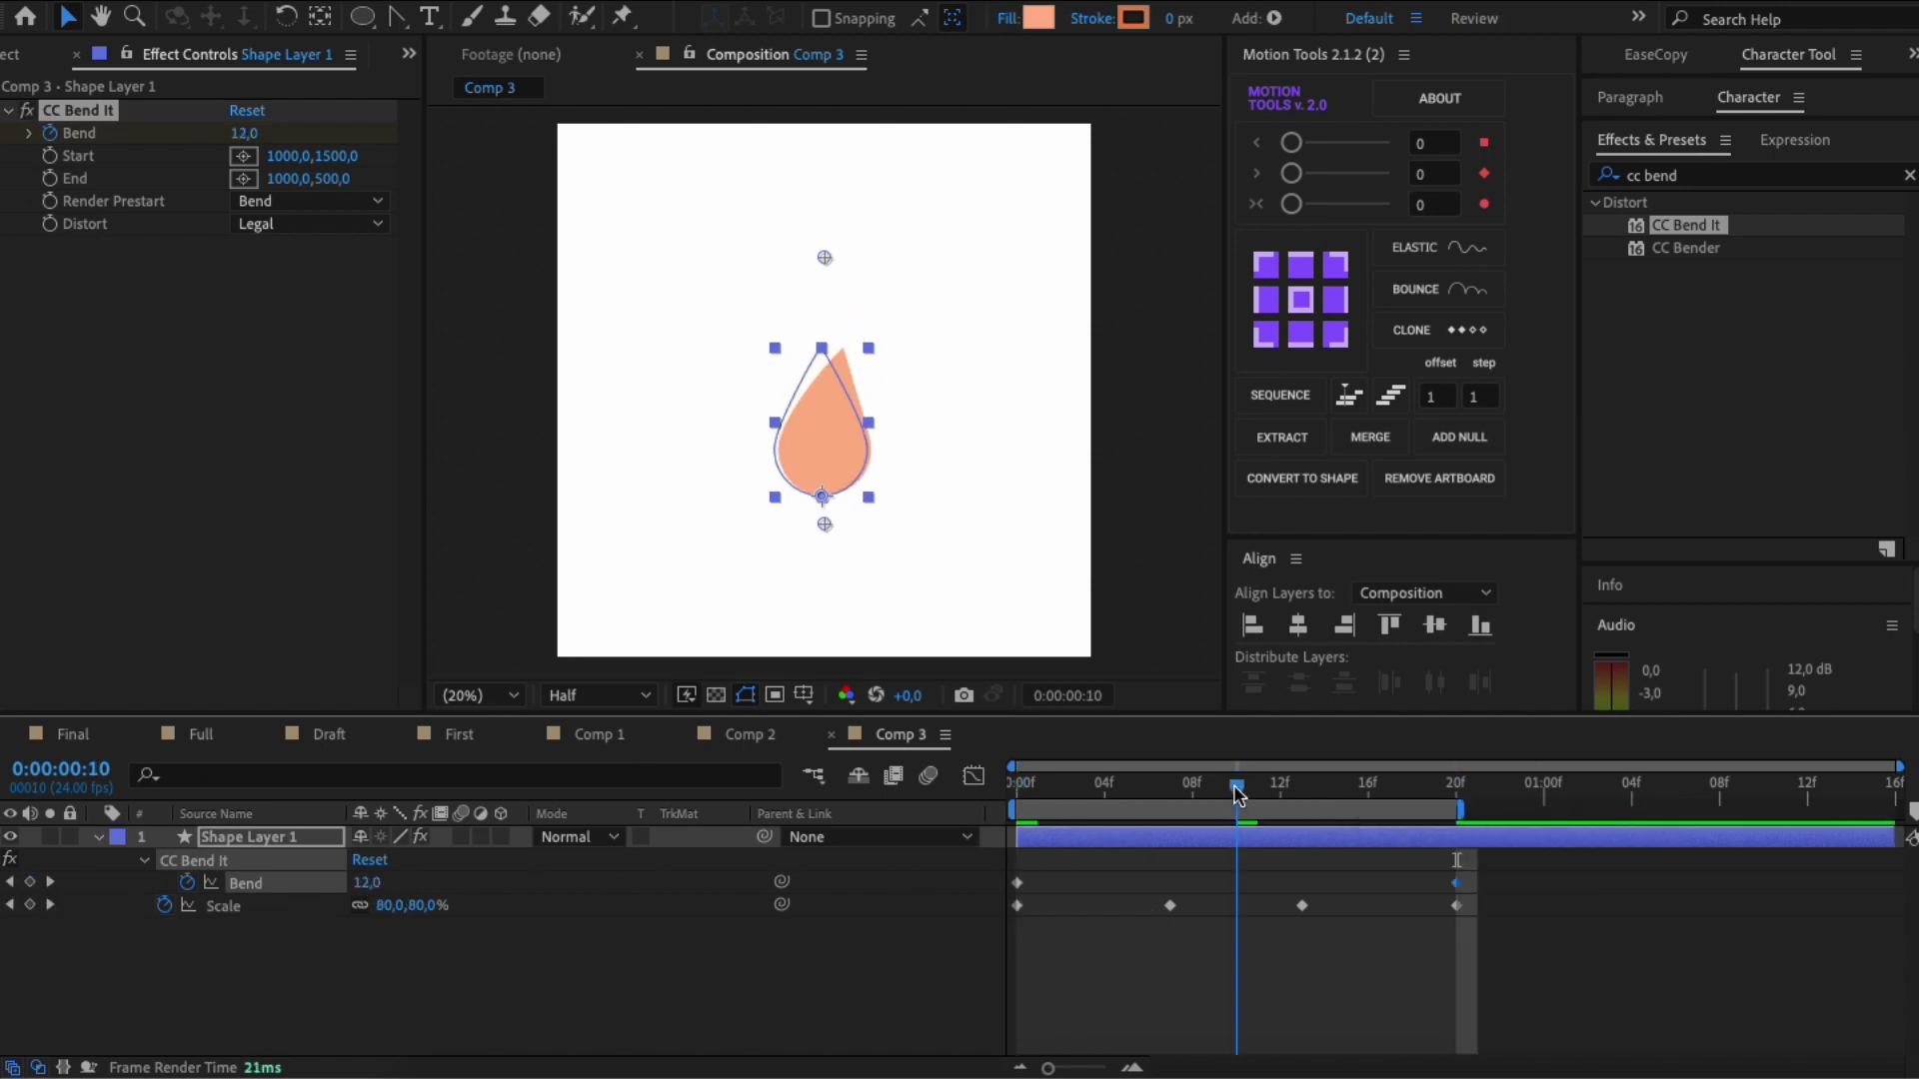
key(k)
Step: Apply Easy Ease to all of the teardrop's bend and scale keyframes and preview the animation
drag(1505, 969, 1011, 877)
right_click(1017, 884)
mouse_move(1167, 1052)
click(1399, 875)
click(1011, 978)
key(space)
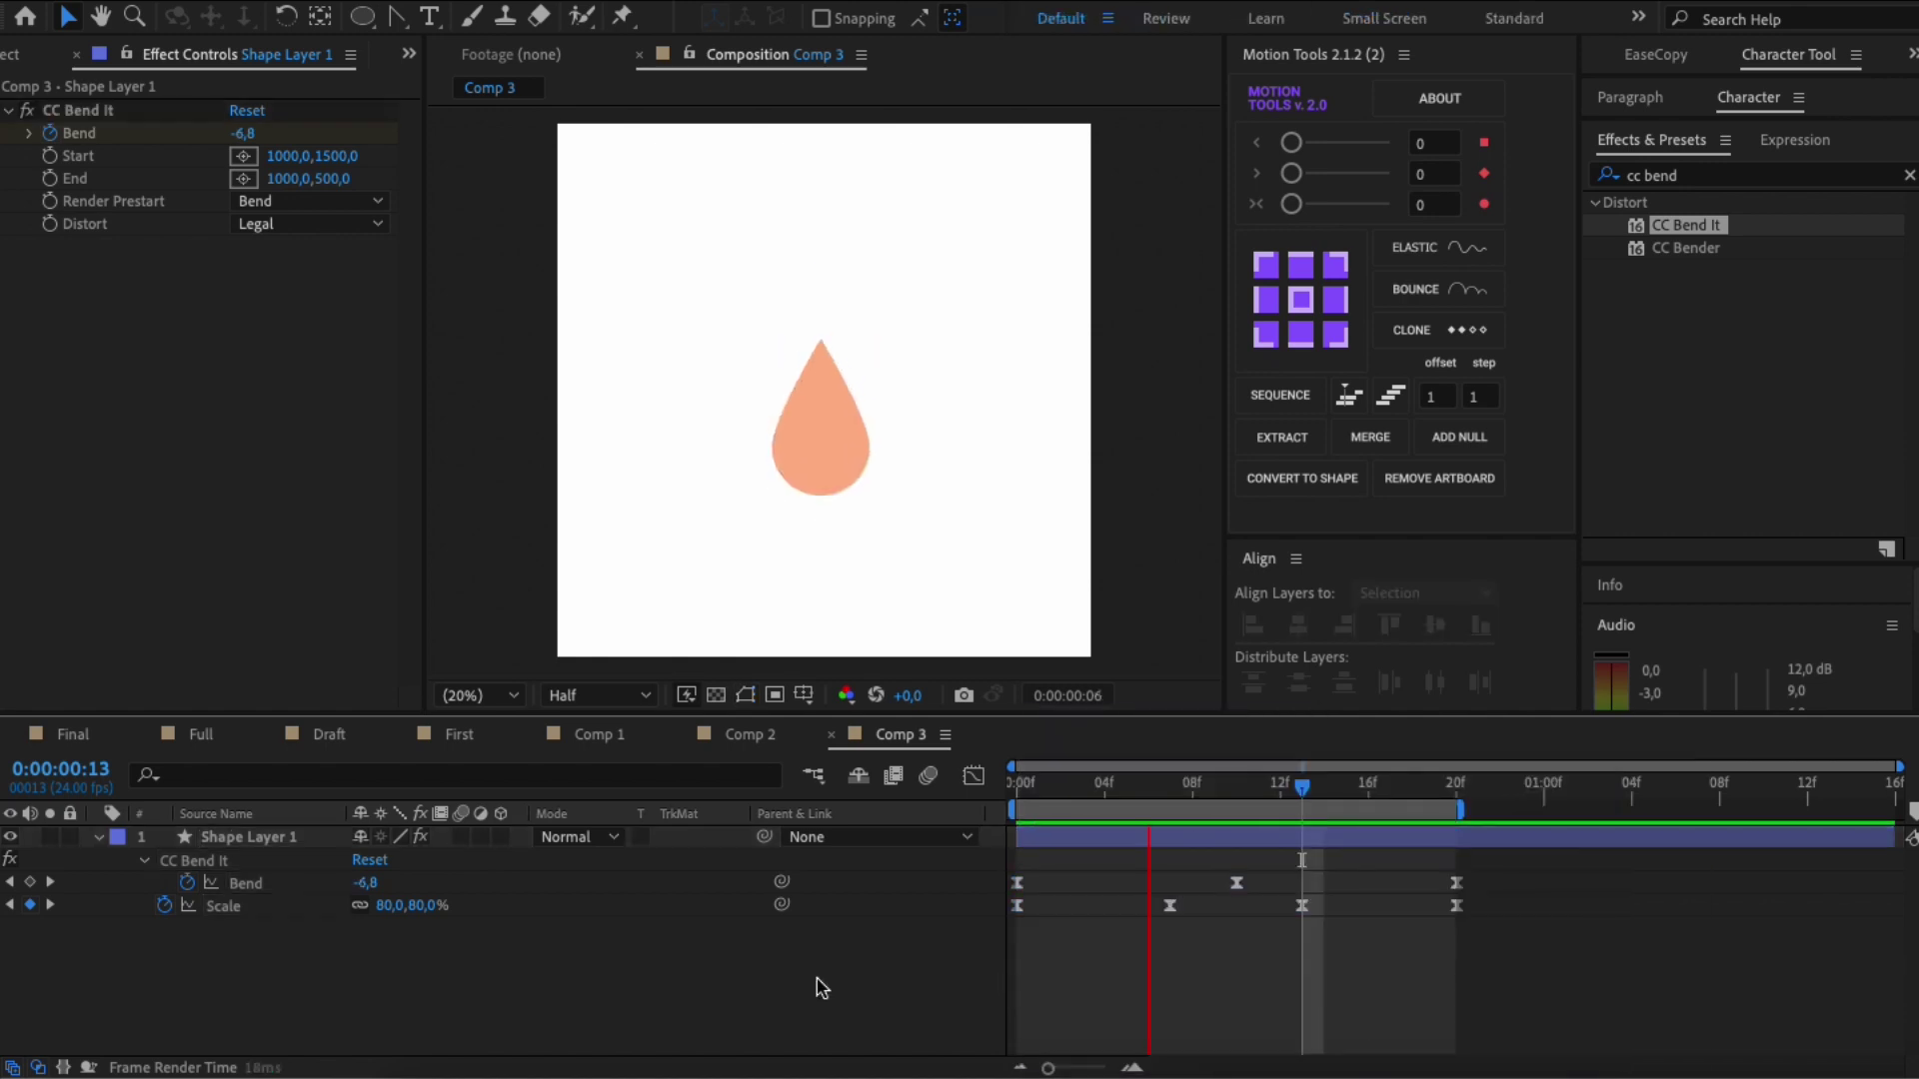
Step: Apply the Posterize Time effect to the teardrop and set its frame rate to 12
click(1688, 171)
text(poste)
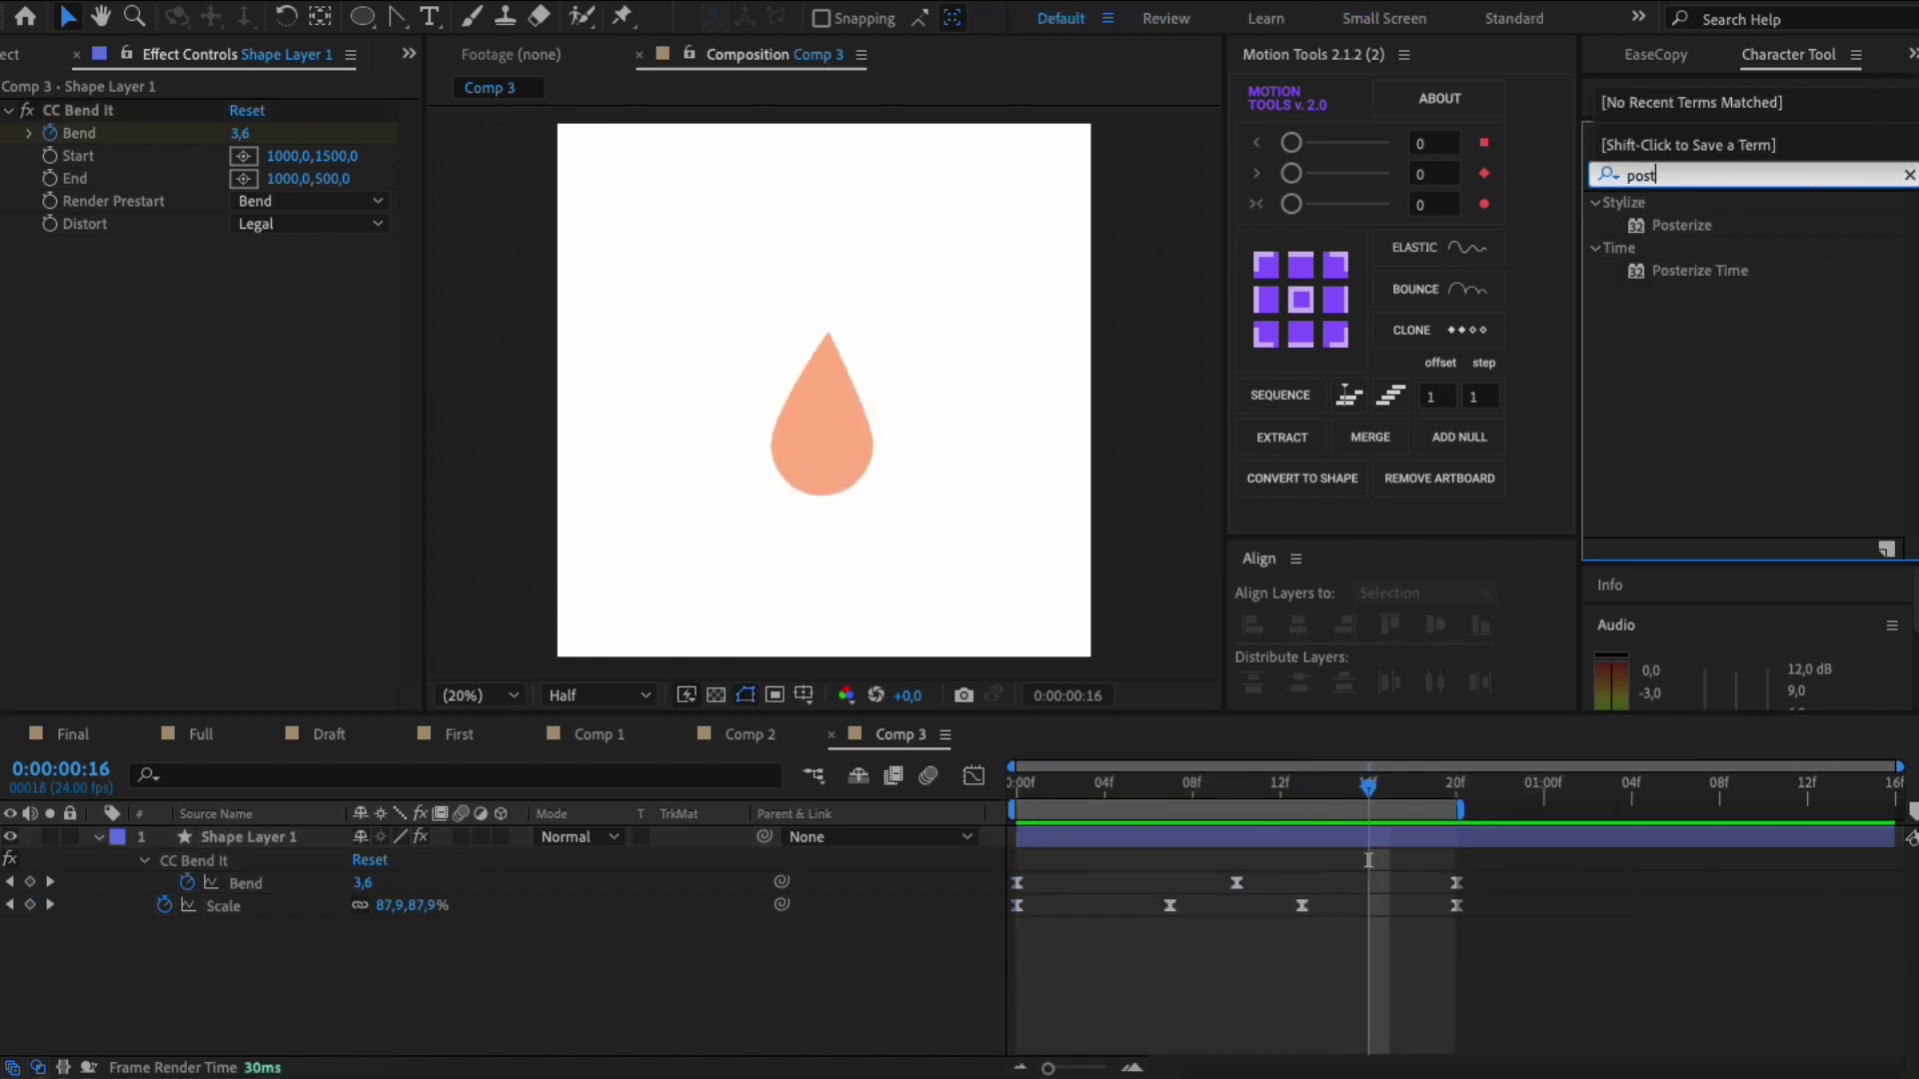
click(1661, 280)
drag(1661, 286, 792, 457)
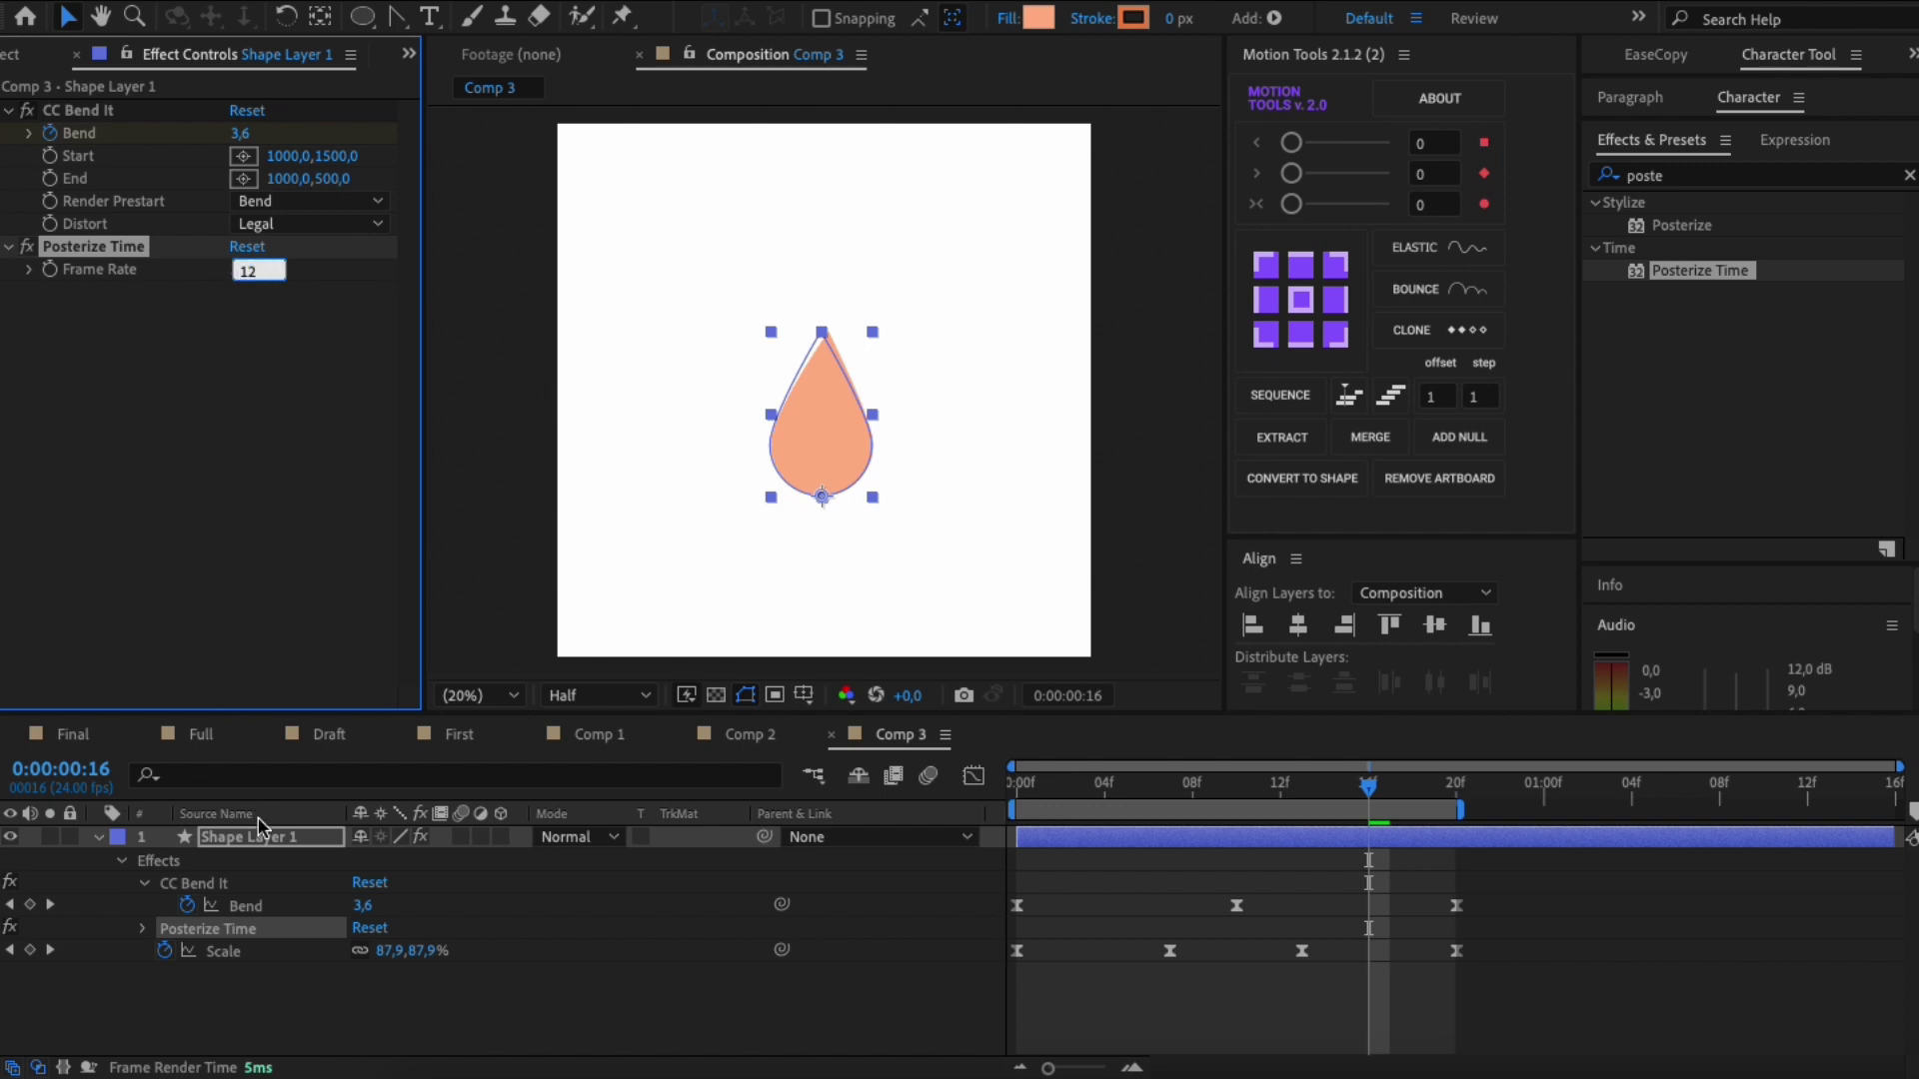
key(Return)
click(1047, 858)
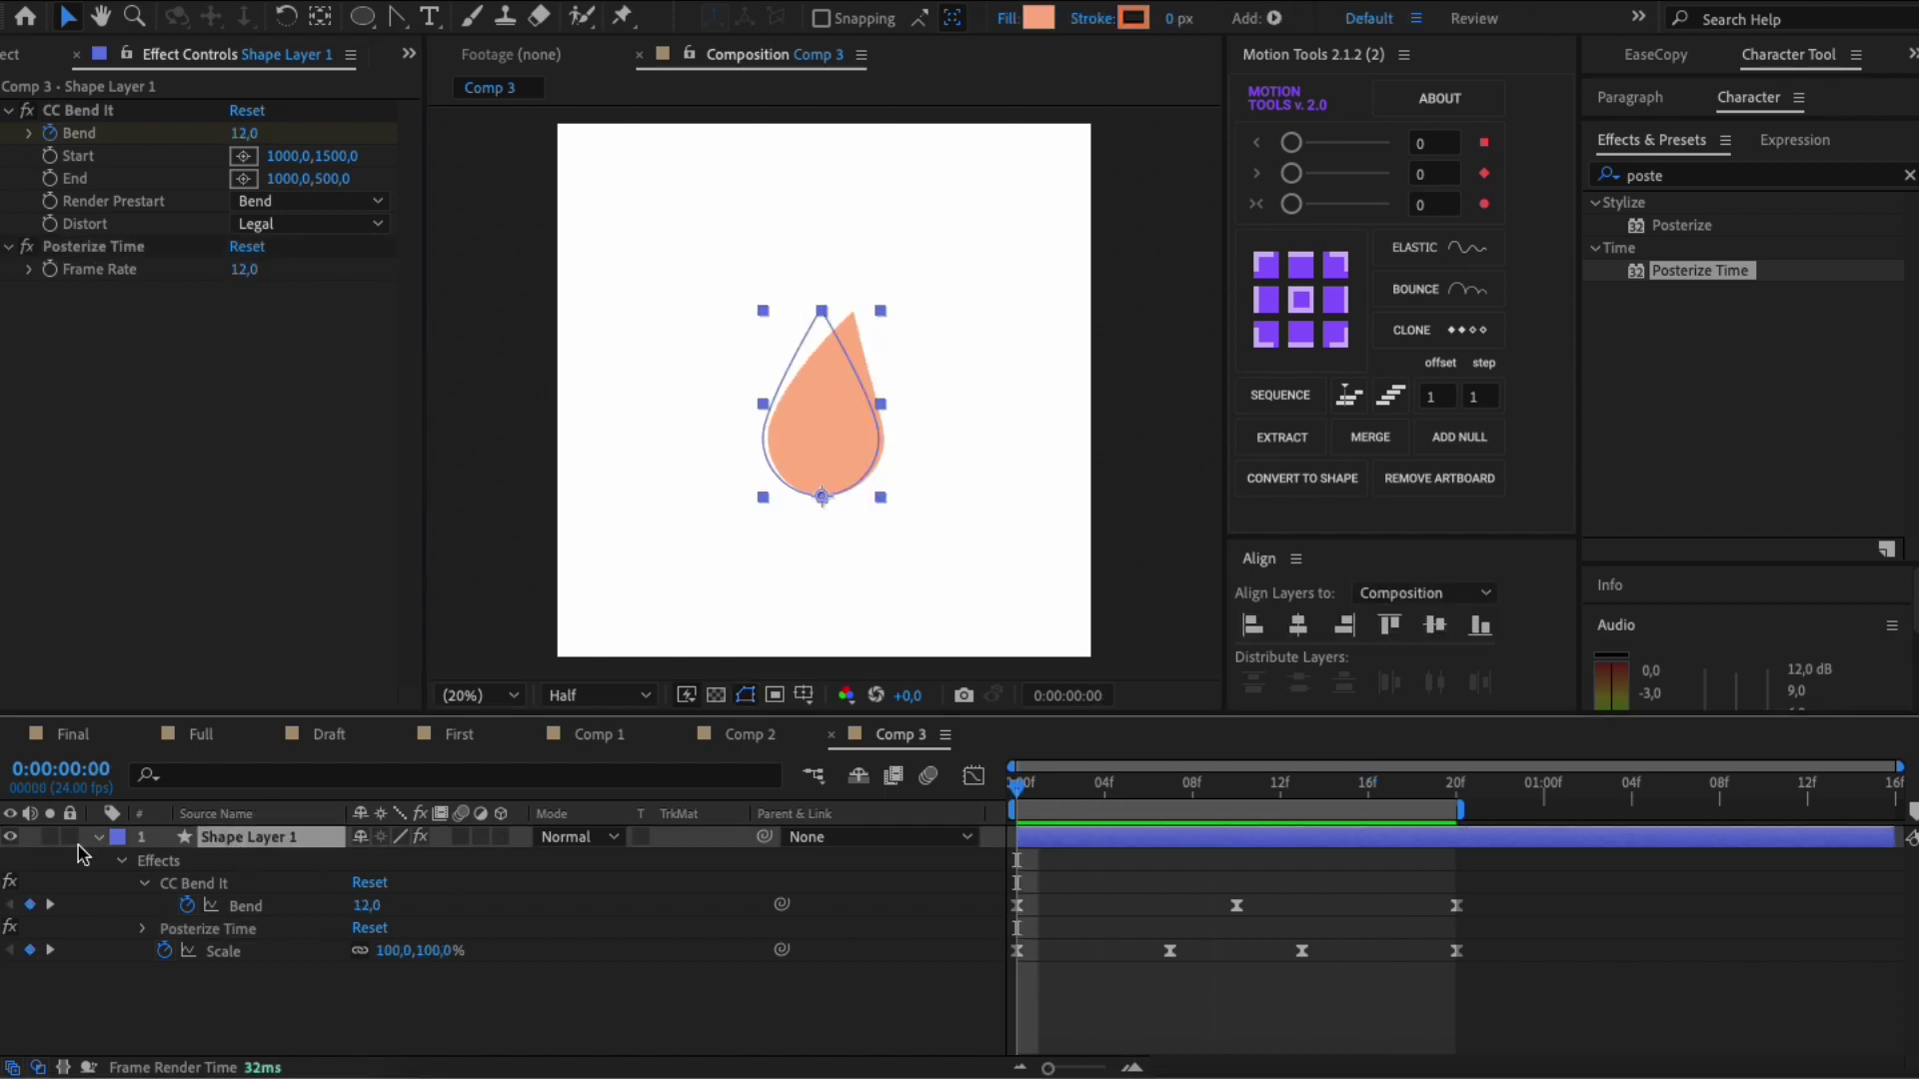
Step: Duplicate the teardrop layer twice and place one copy on each side of the original
click(98, 838)
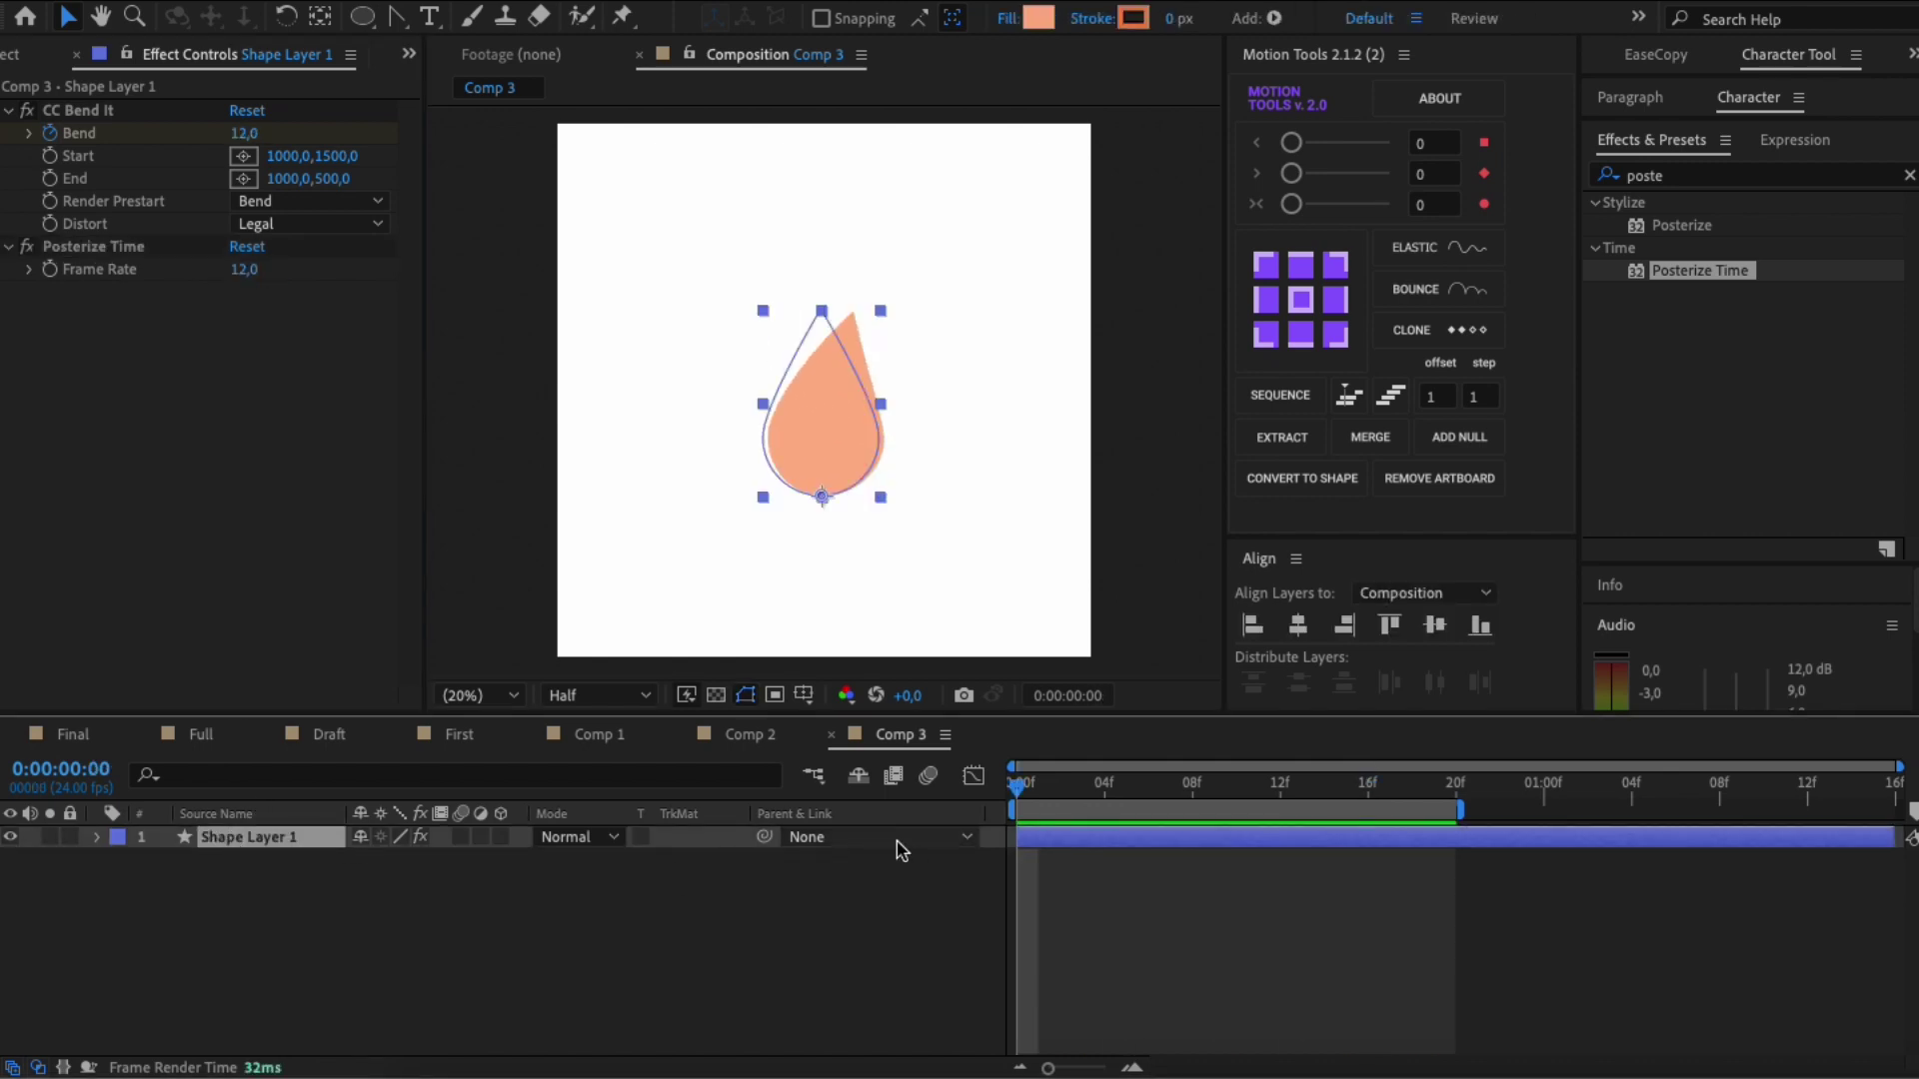
key(ctrl+d)
key(ctrl+d)
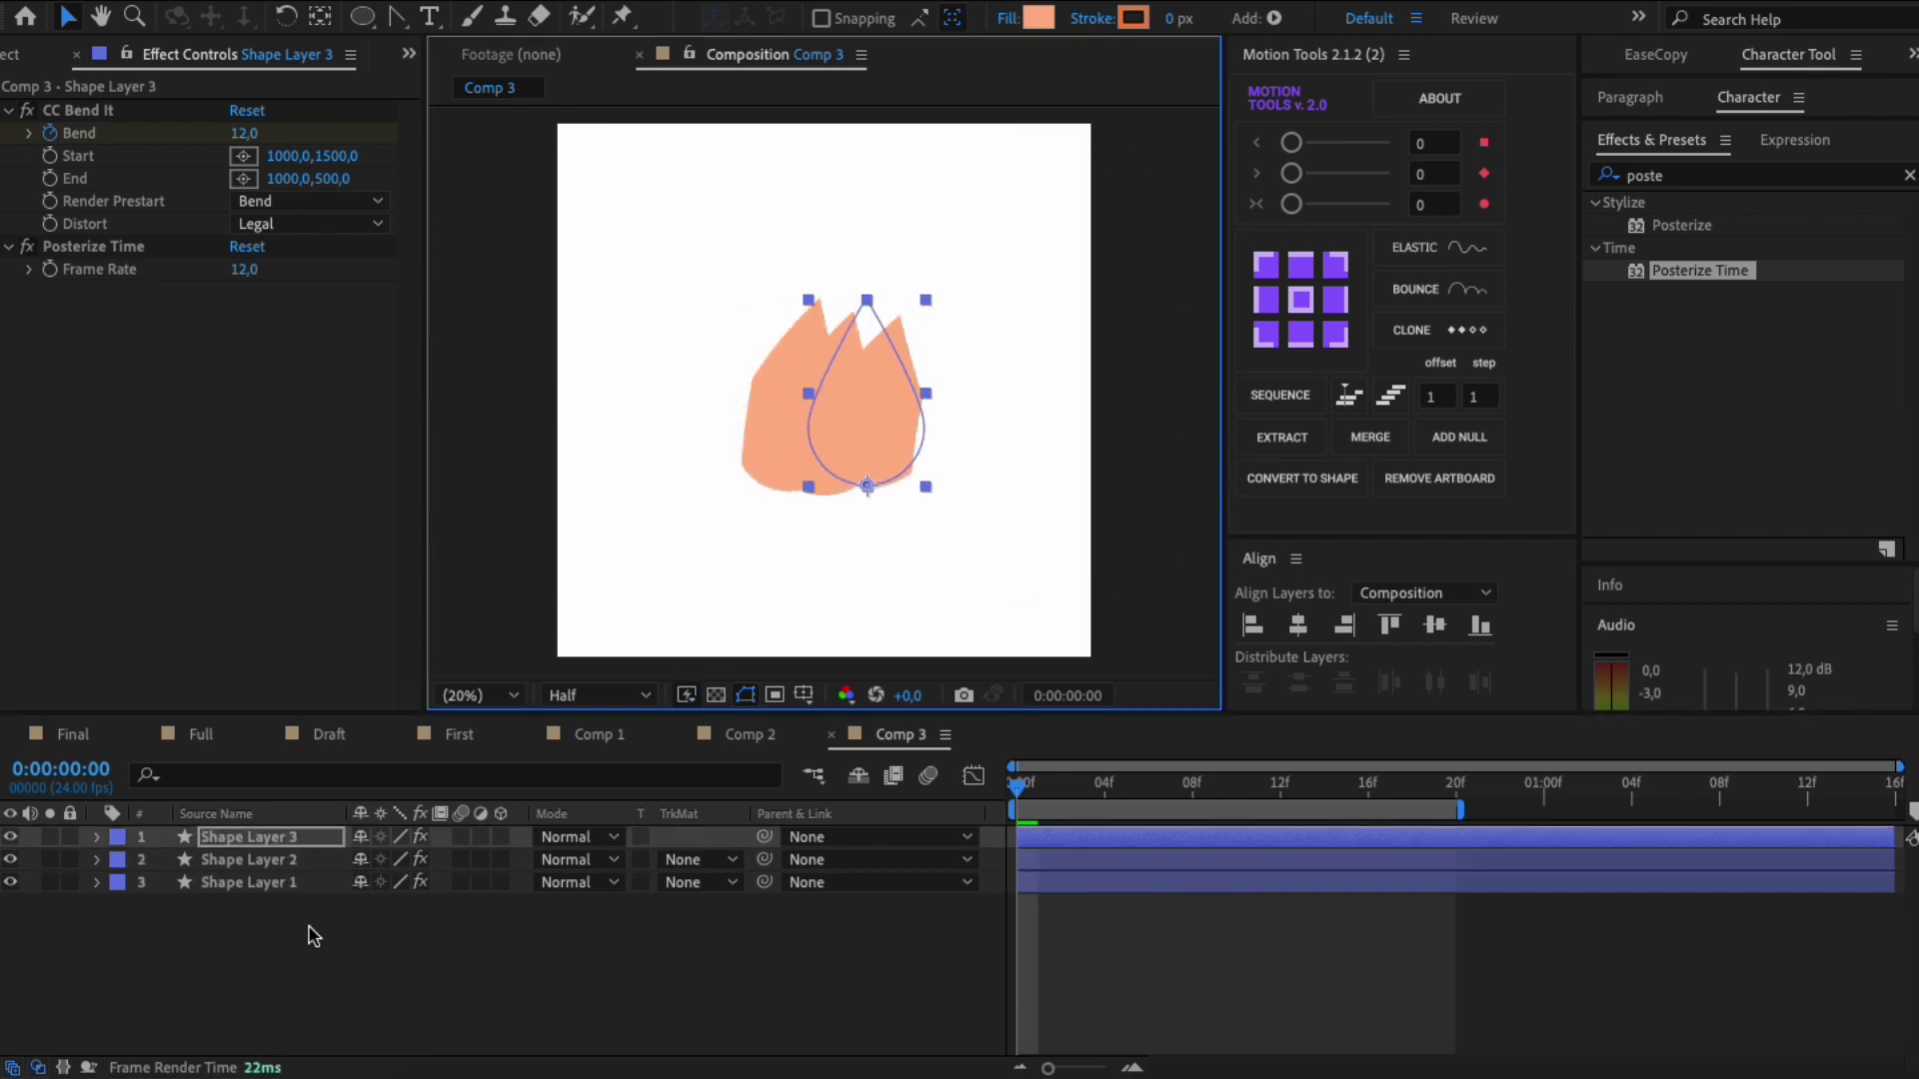
Step: Scale the right flame to 82% and the left to 79%, and reposition their CC Bend It start and end points
key(u)
click(78, 110)
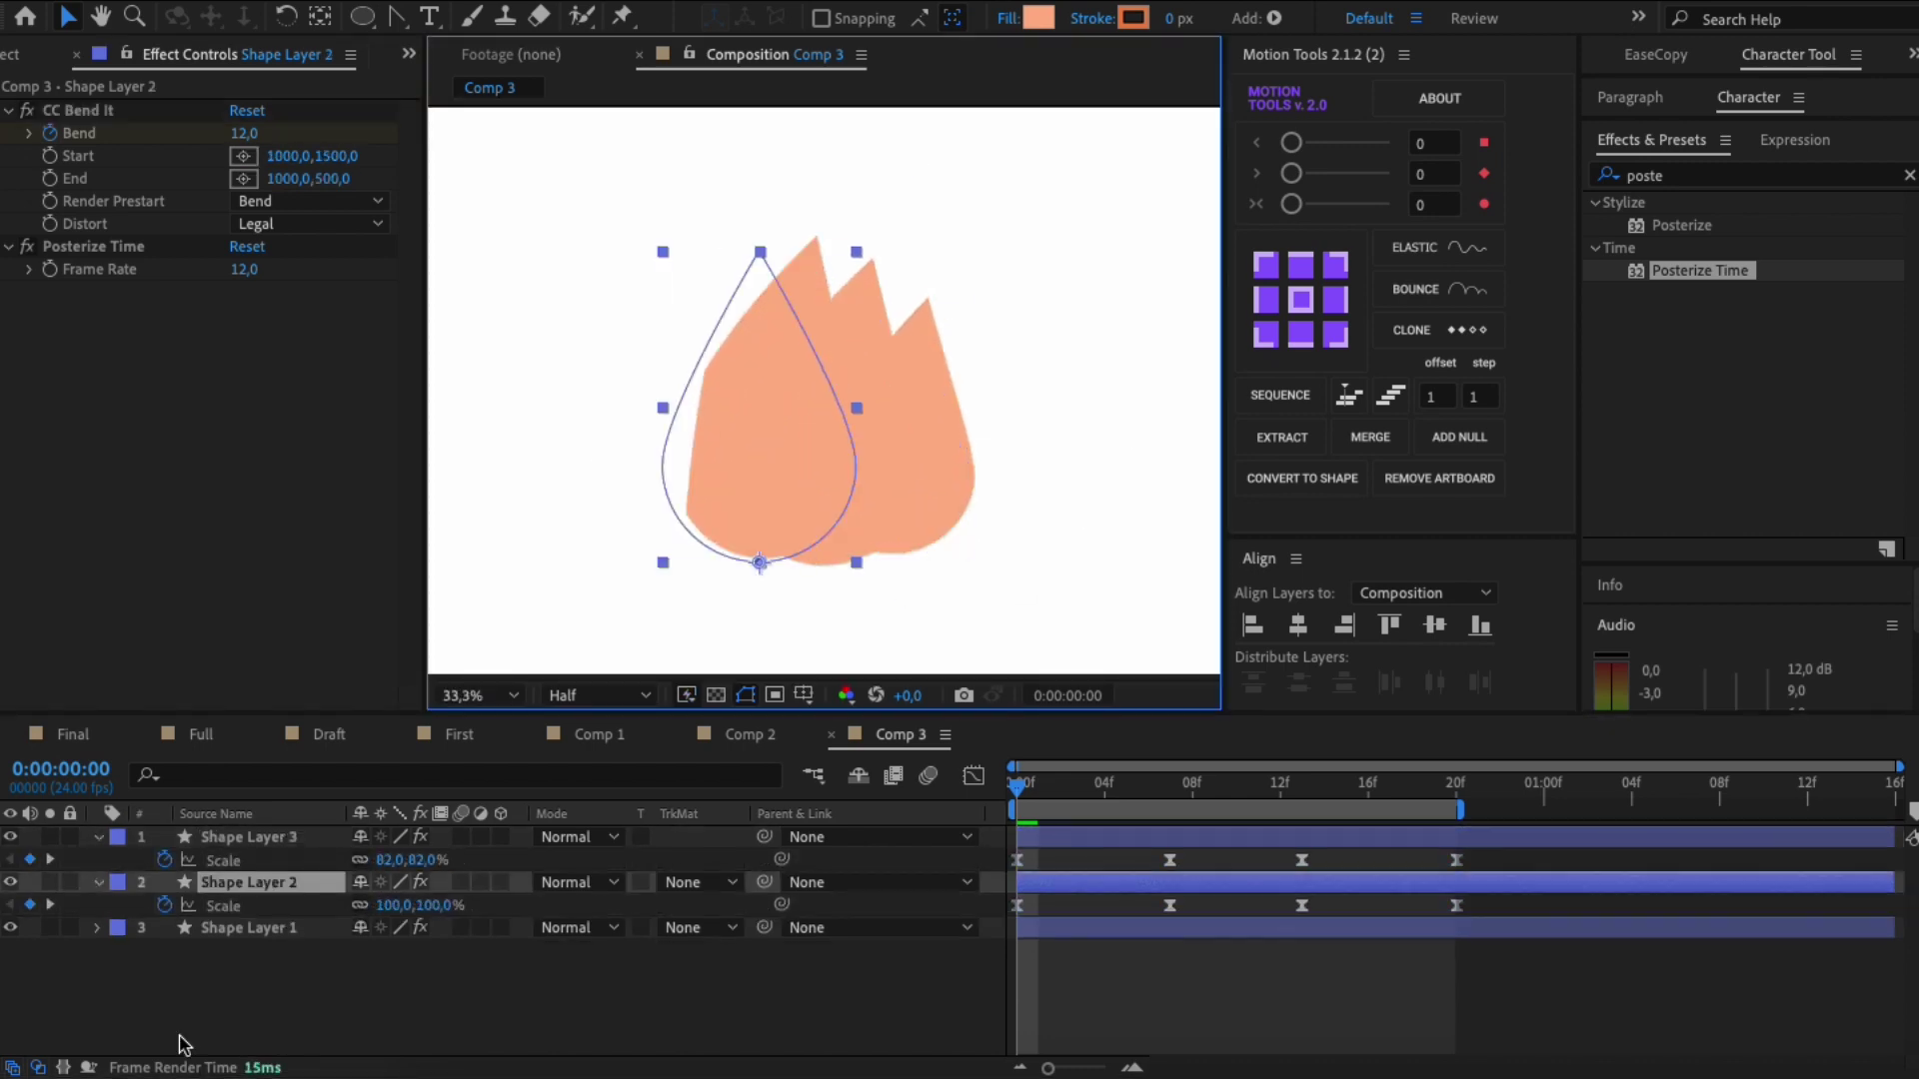
drag(752, 204, 765, 184)
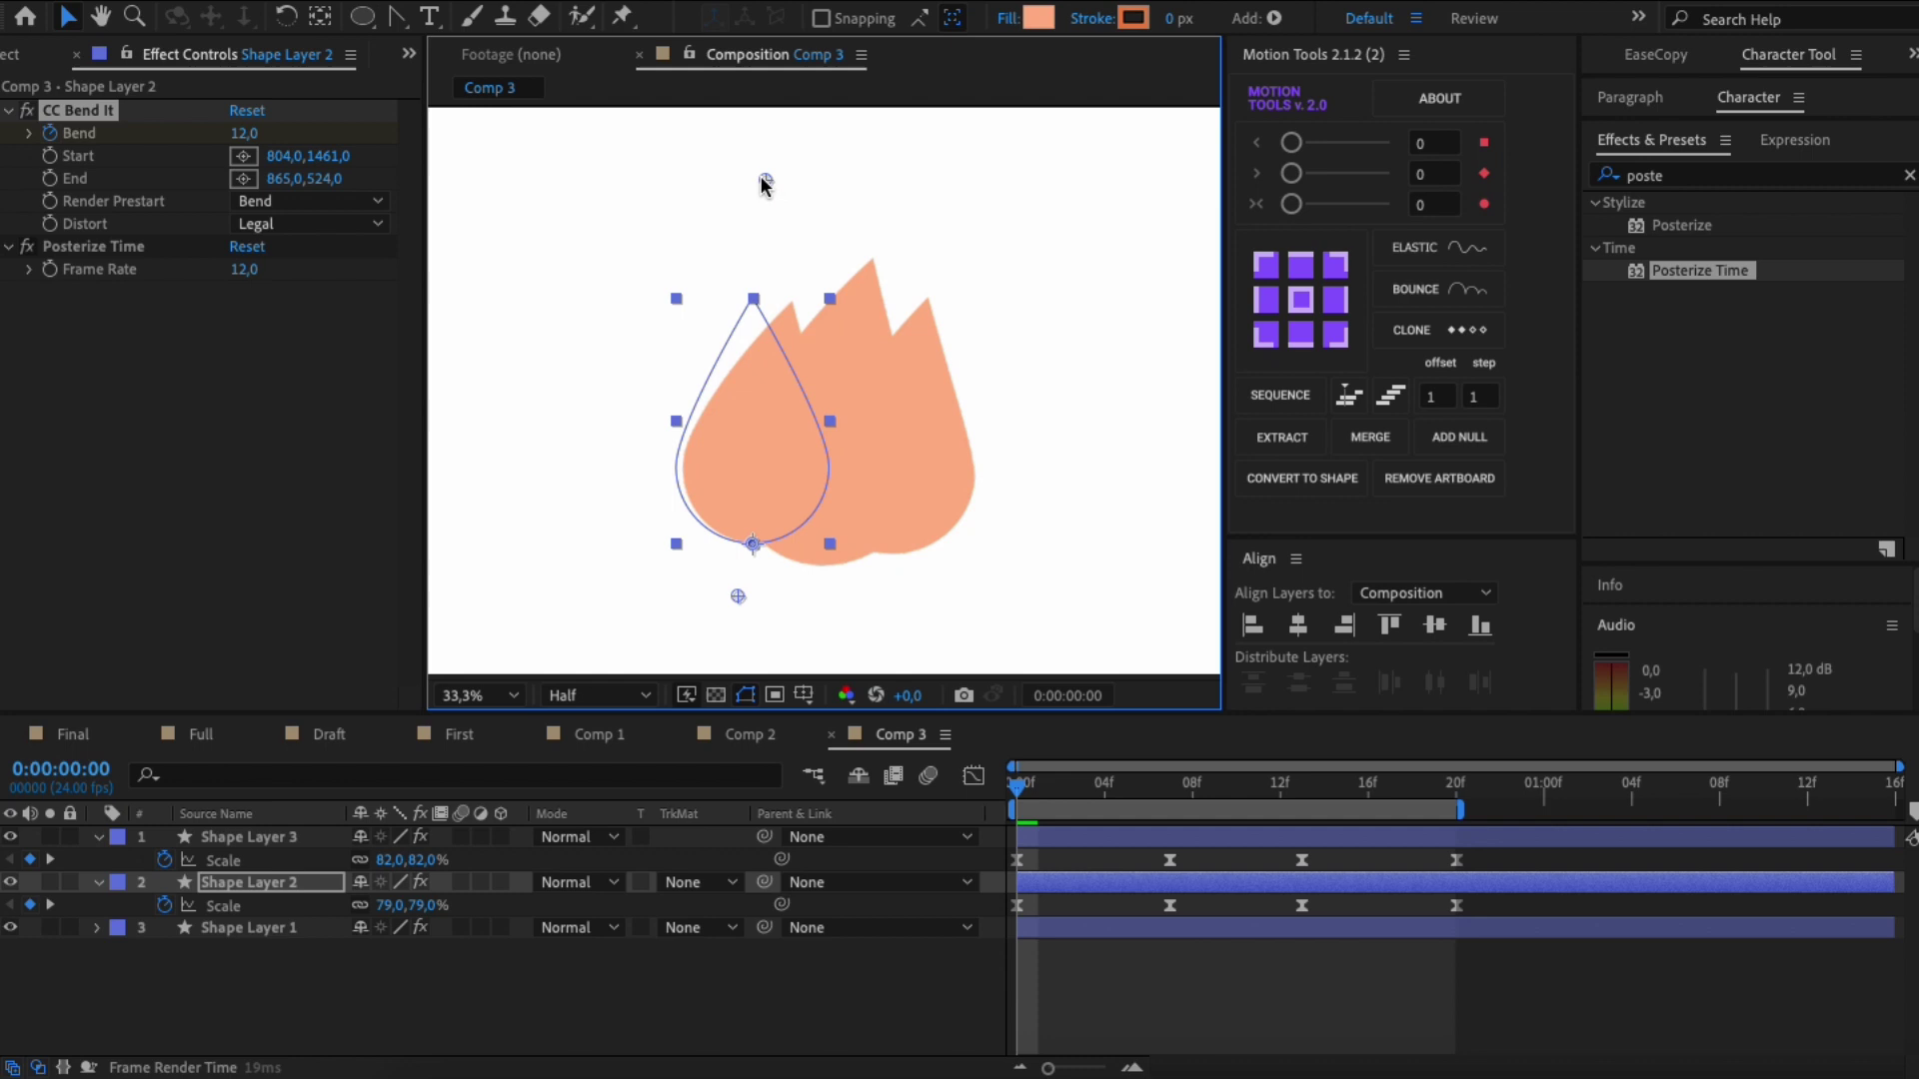
Step: Retime the right flame's bend by placing its middle keyframe at frames 6 and 15, and adjust the bend at frame 0
shift+click(1110, 838)
key(u)
click(1133, 944)
key(space)
key(space)
click(1236, 884)
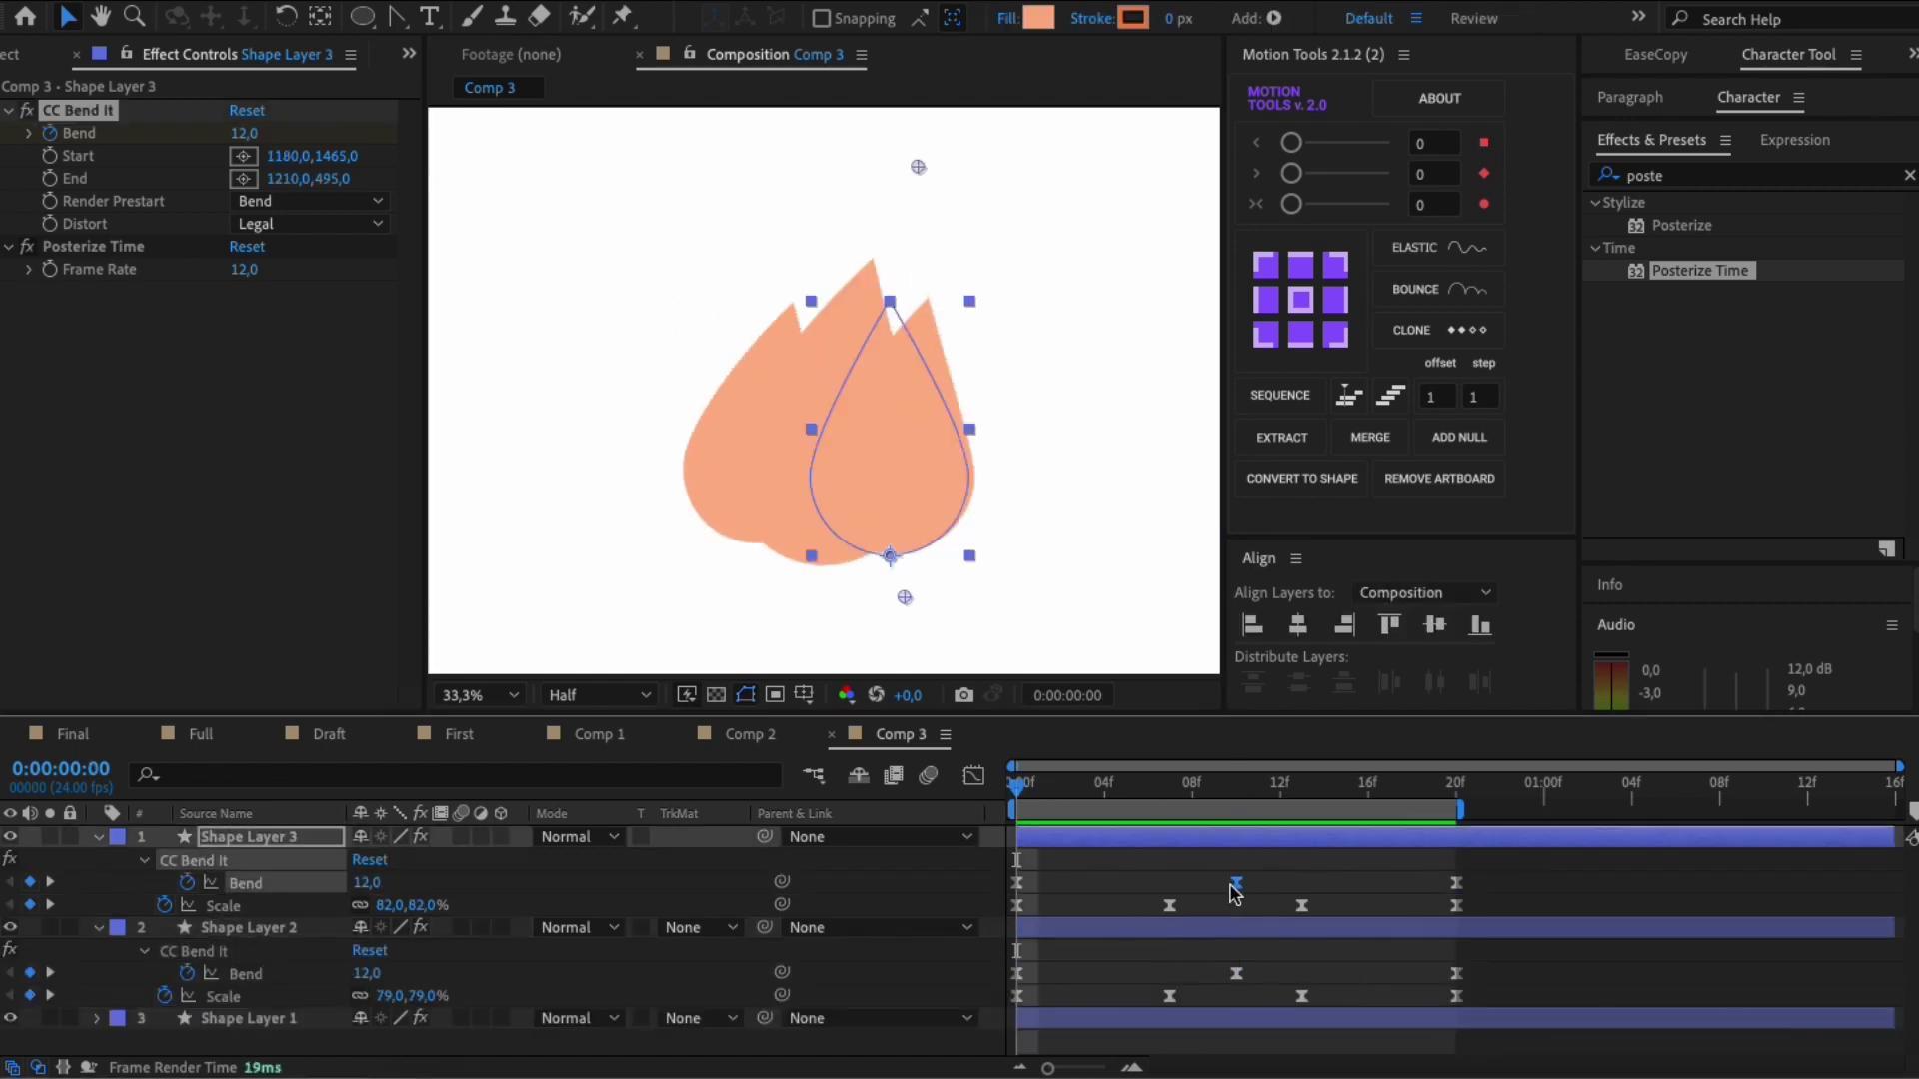
key(ctrl+c)
key(ctrl+v)
mouse_move(1017, 790)
mouse_down()
mouse_move(1345, 802)
mouse_move(1016, 795)
mouse_up()
click(368, 883)
text(12)
key(Return)
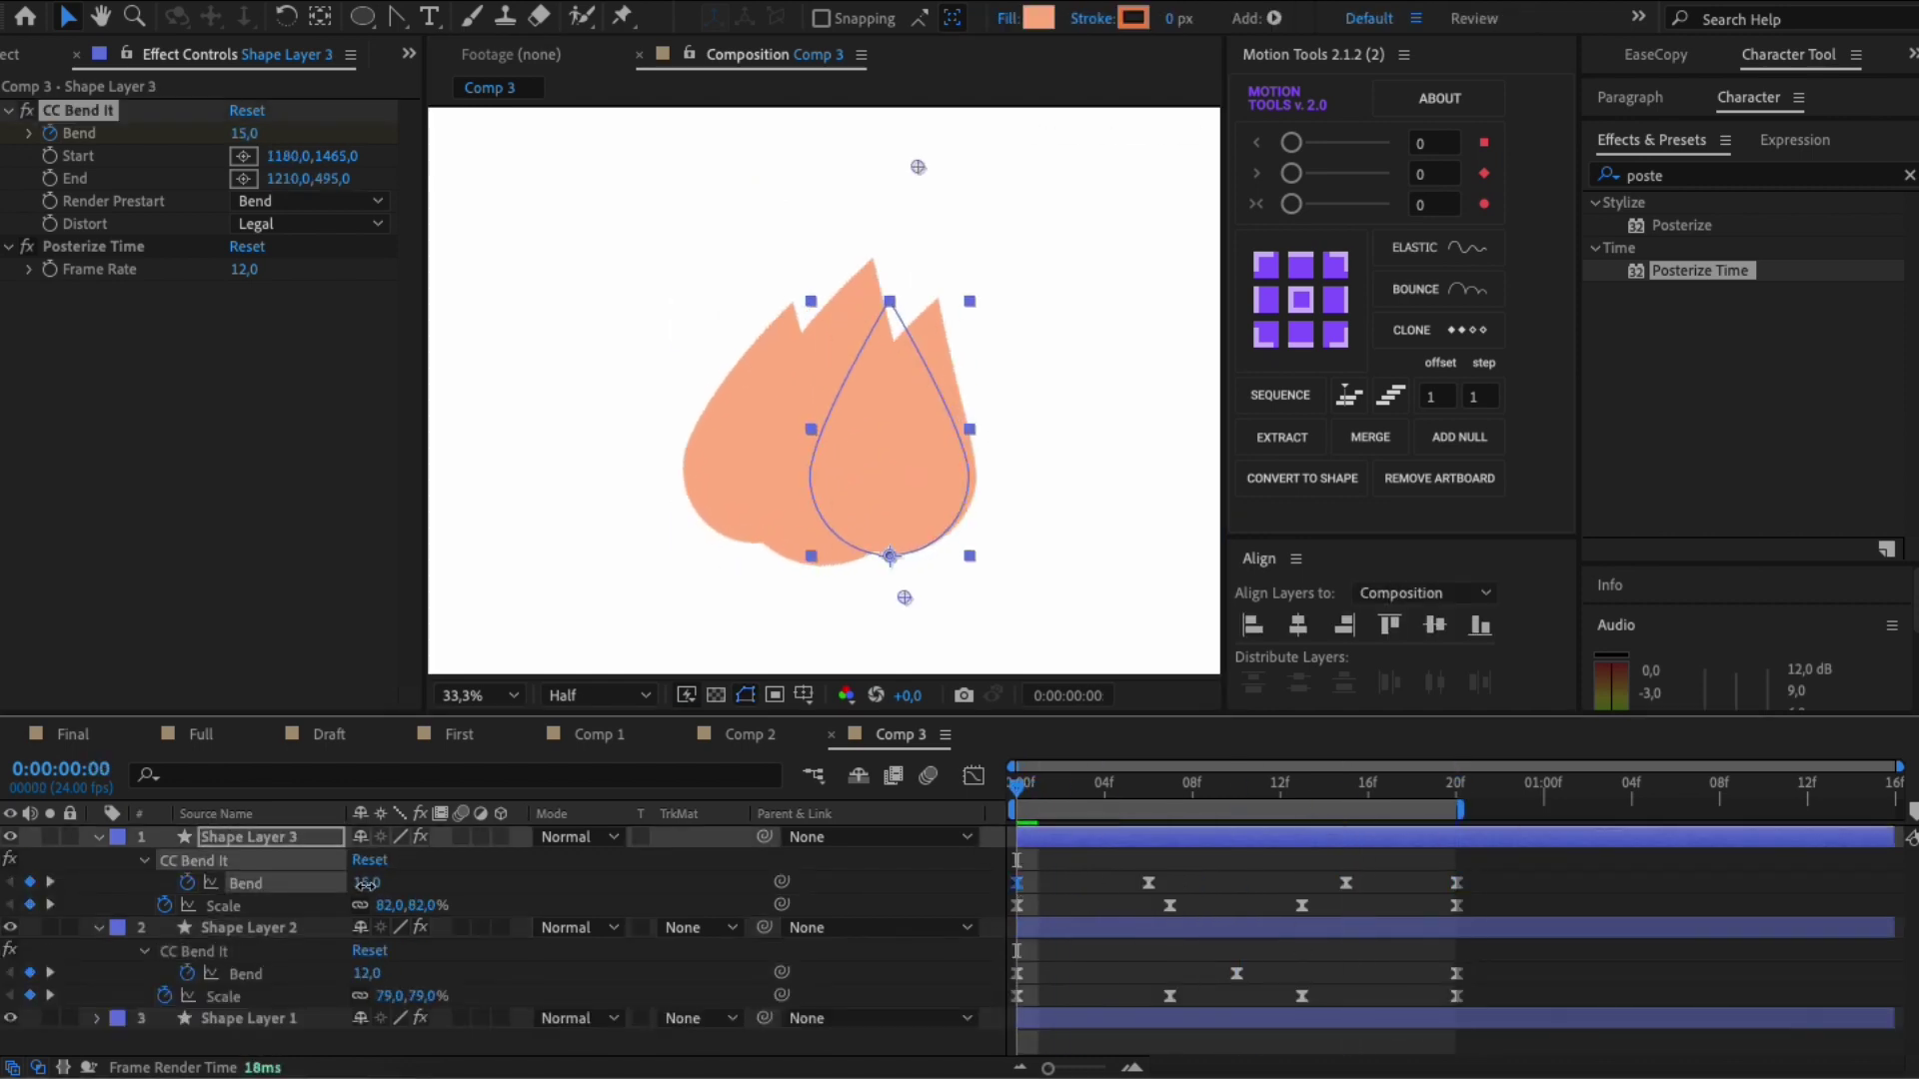
Step: Duplicate the three flame layers and scale the copies down to 59%, 38% and 33% to form an inner flame
click(254, 883)
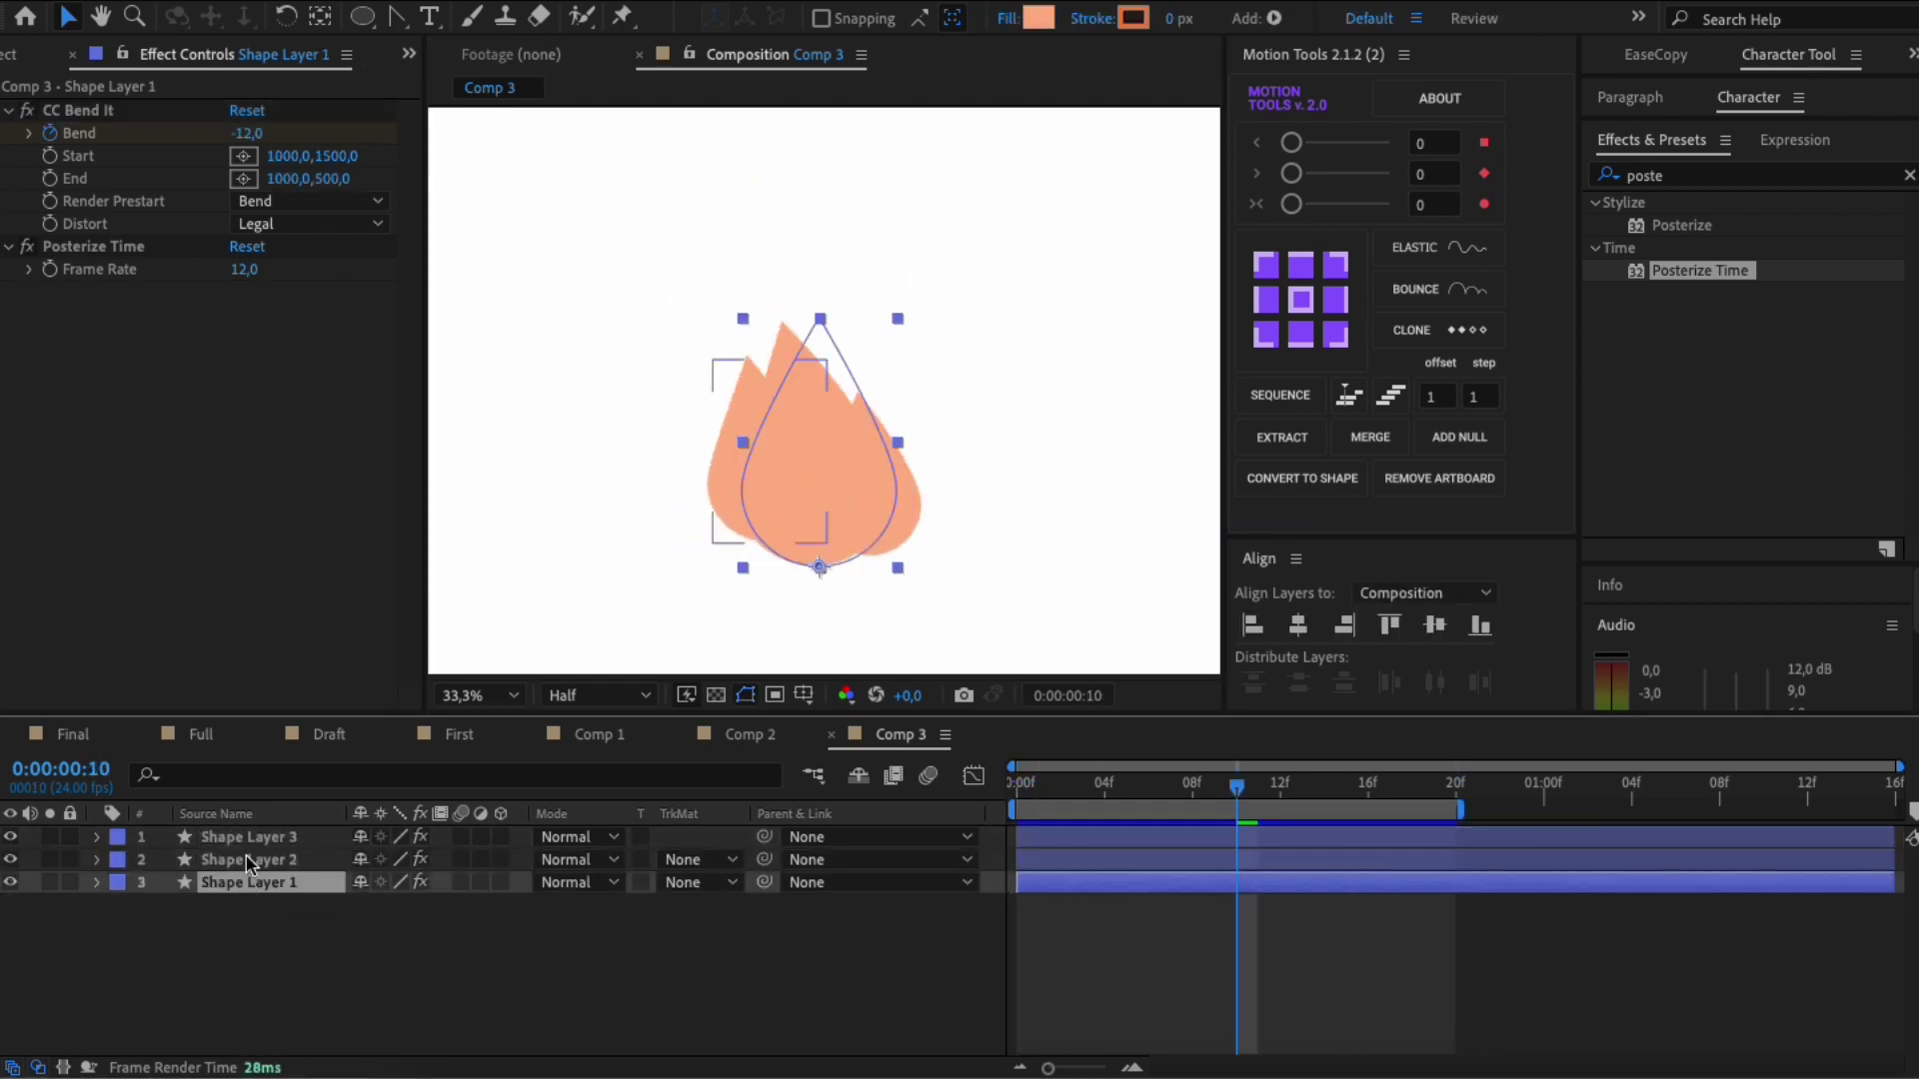
shift+click(250, 840)
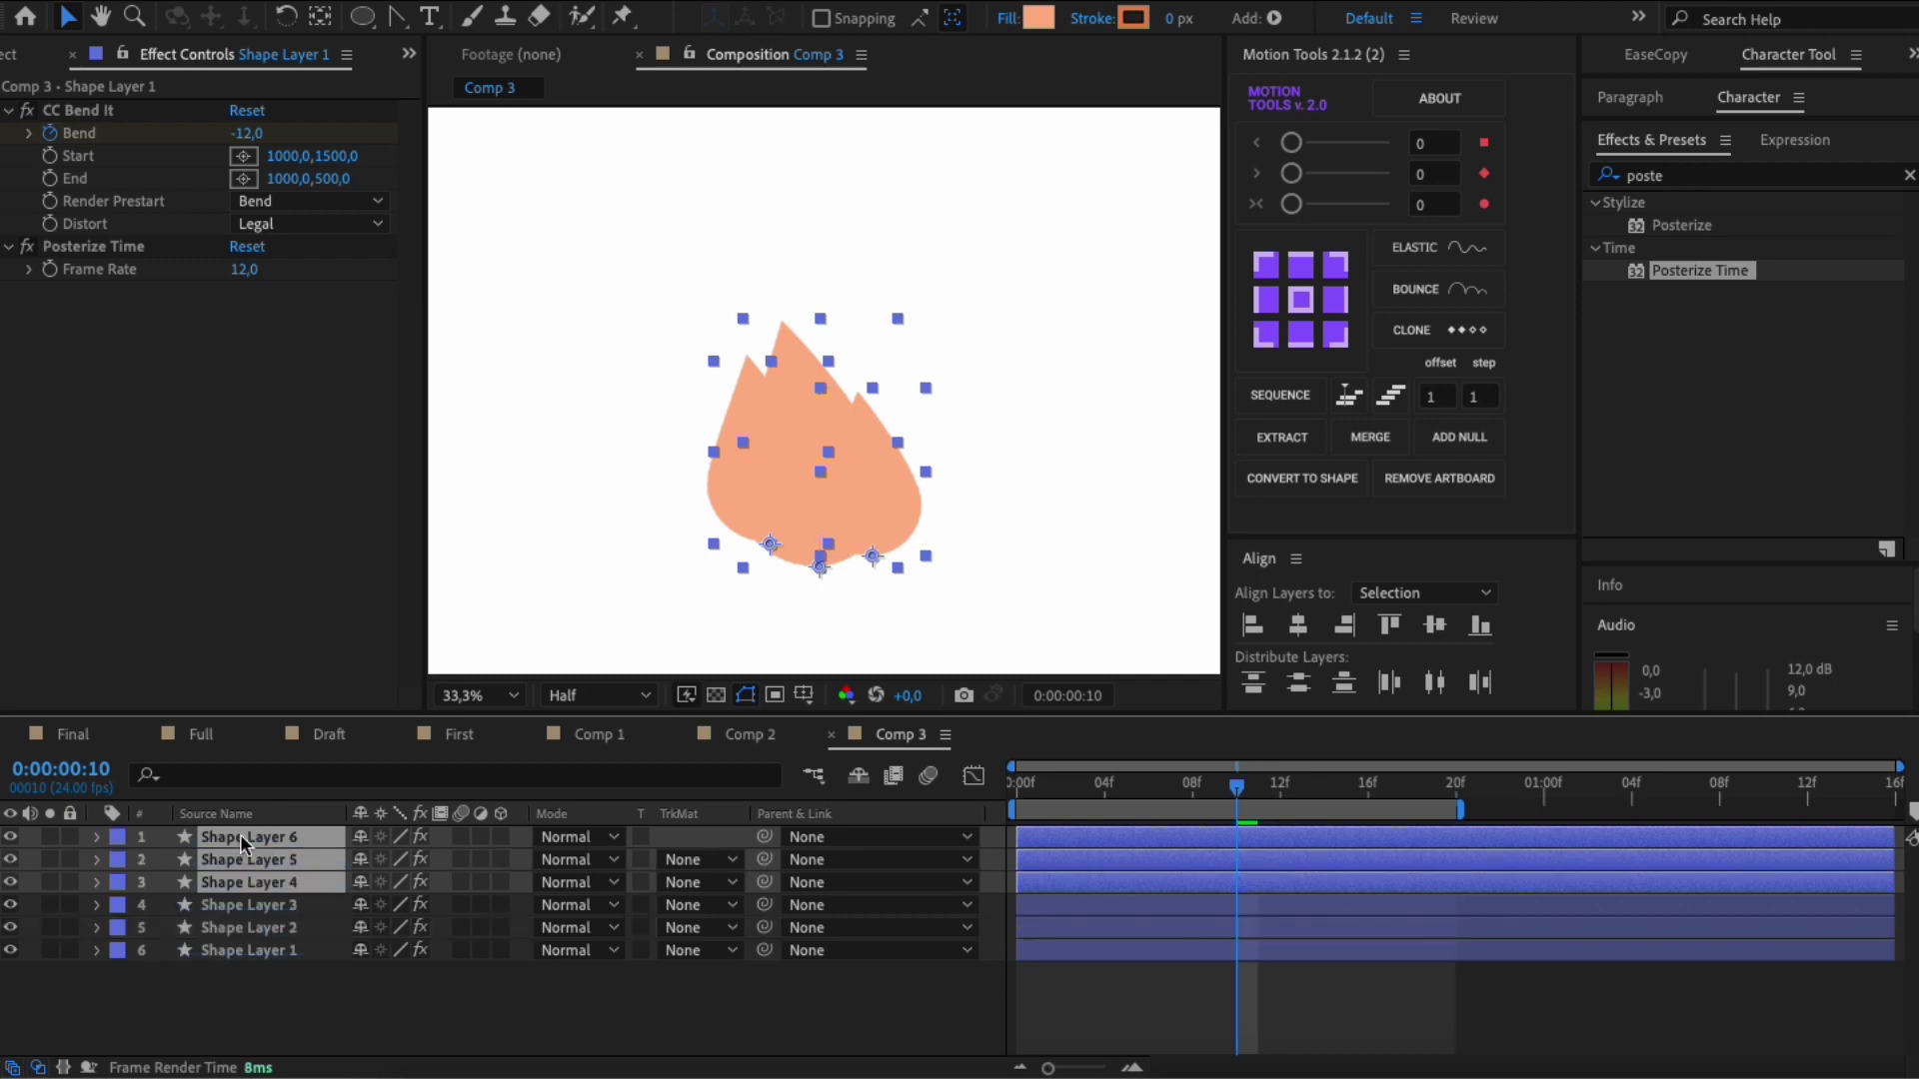
key(ctrl+d)
key(s)
drag(398, 866, 382, 905)
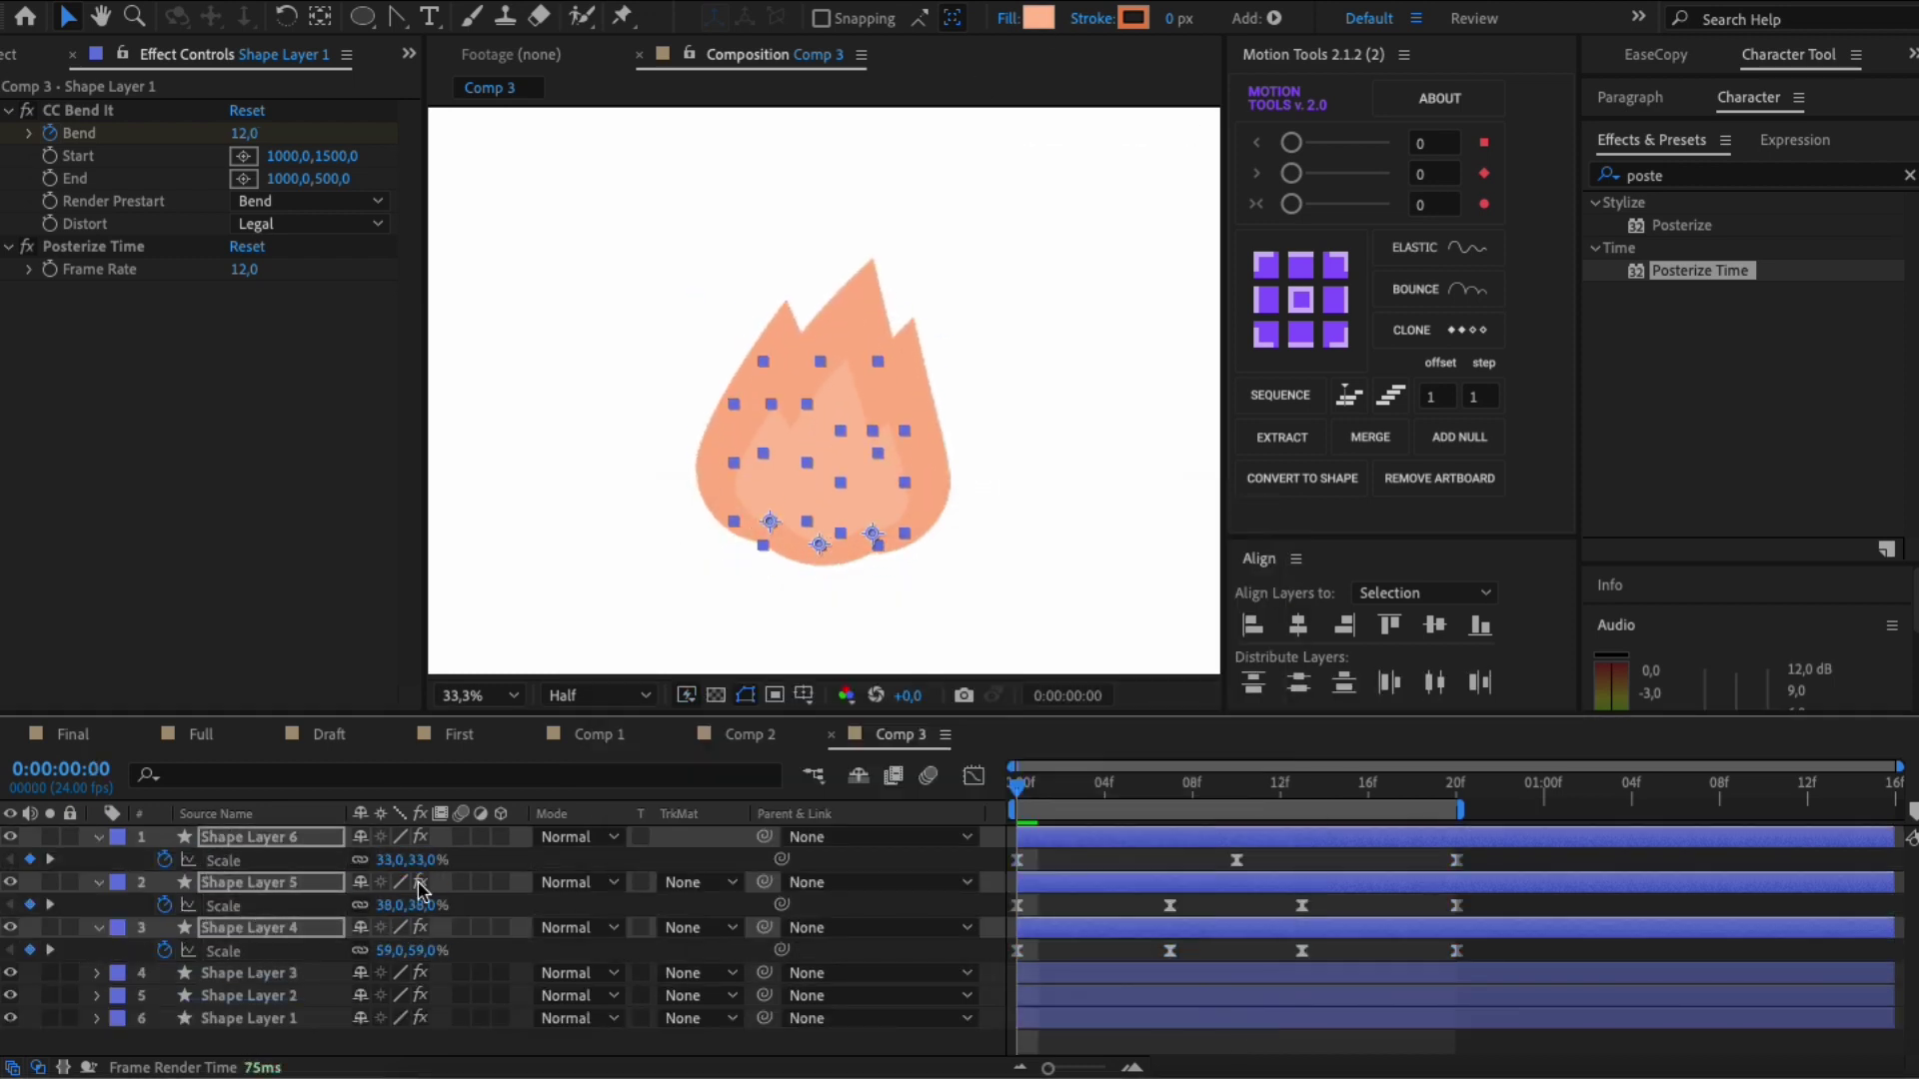
Step: Undo the last inner-flame adjustments, set the copies' scales to 60%, 39% and 34%, and give them a lighter peach fill
click(1110, 480)
key(space)
key(ctrl+z)
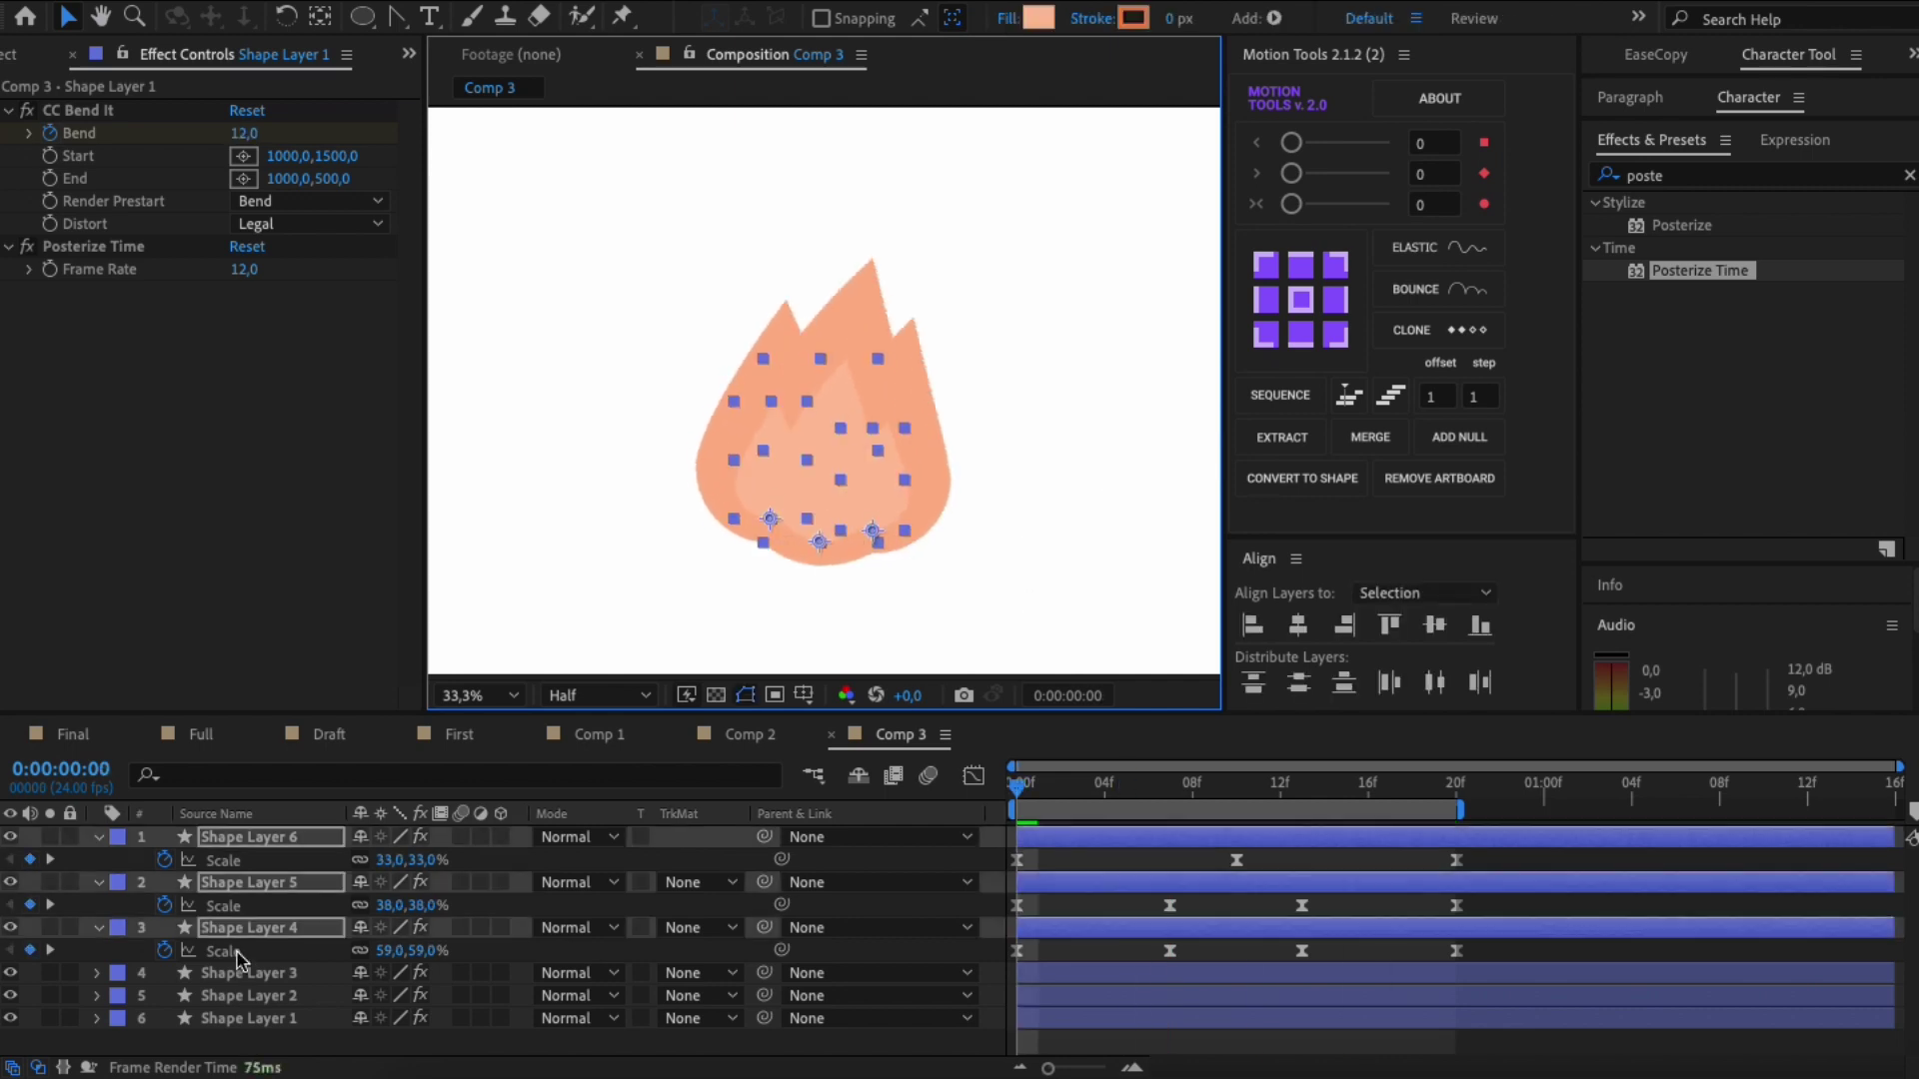
key(ctrl+z)
key(ctrl+z)
drag(393, 910, 385, 911)
click(1042, 17)
click(729, 599)
key(Return)
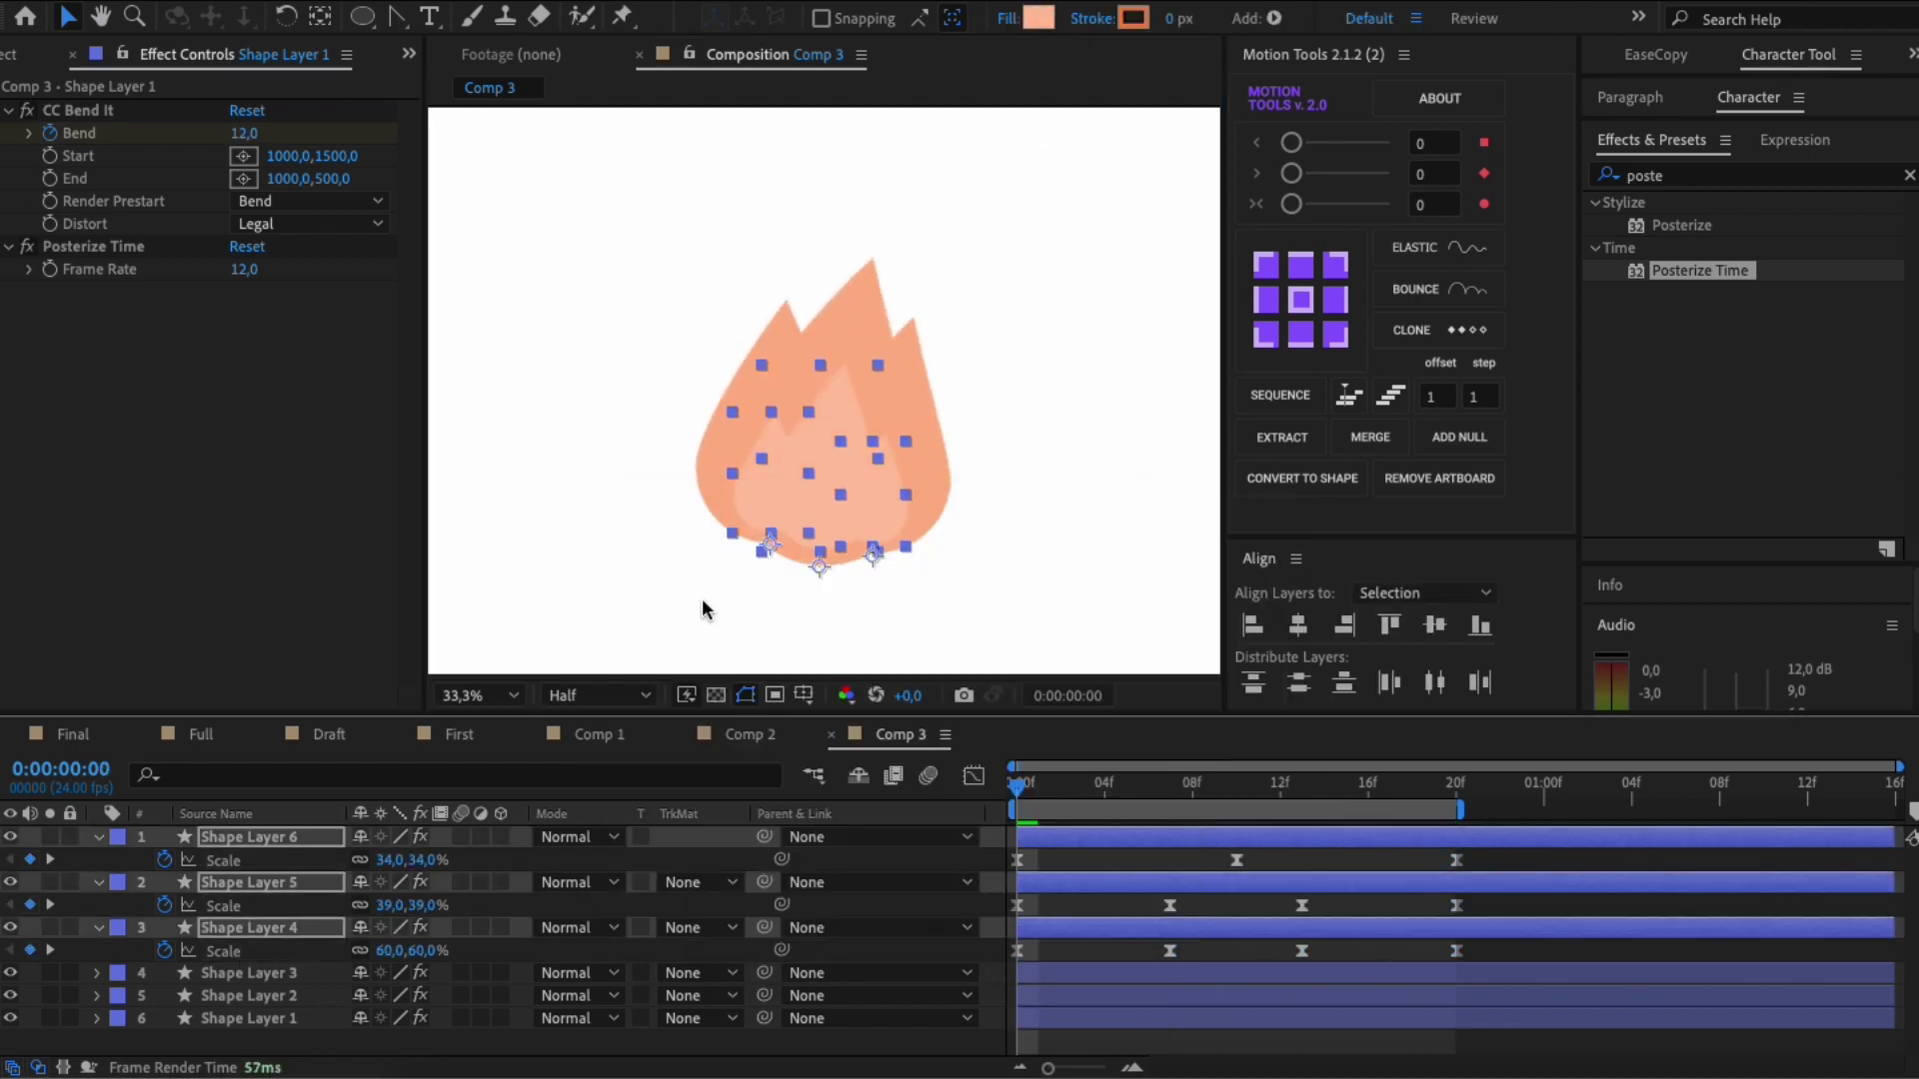
Step: Draw a small circular spark above the flame's left side and scale it to 74%
key(space)
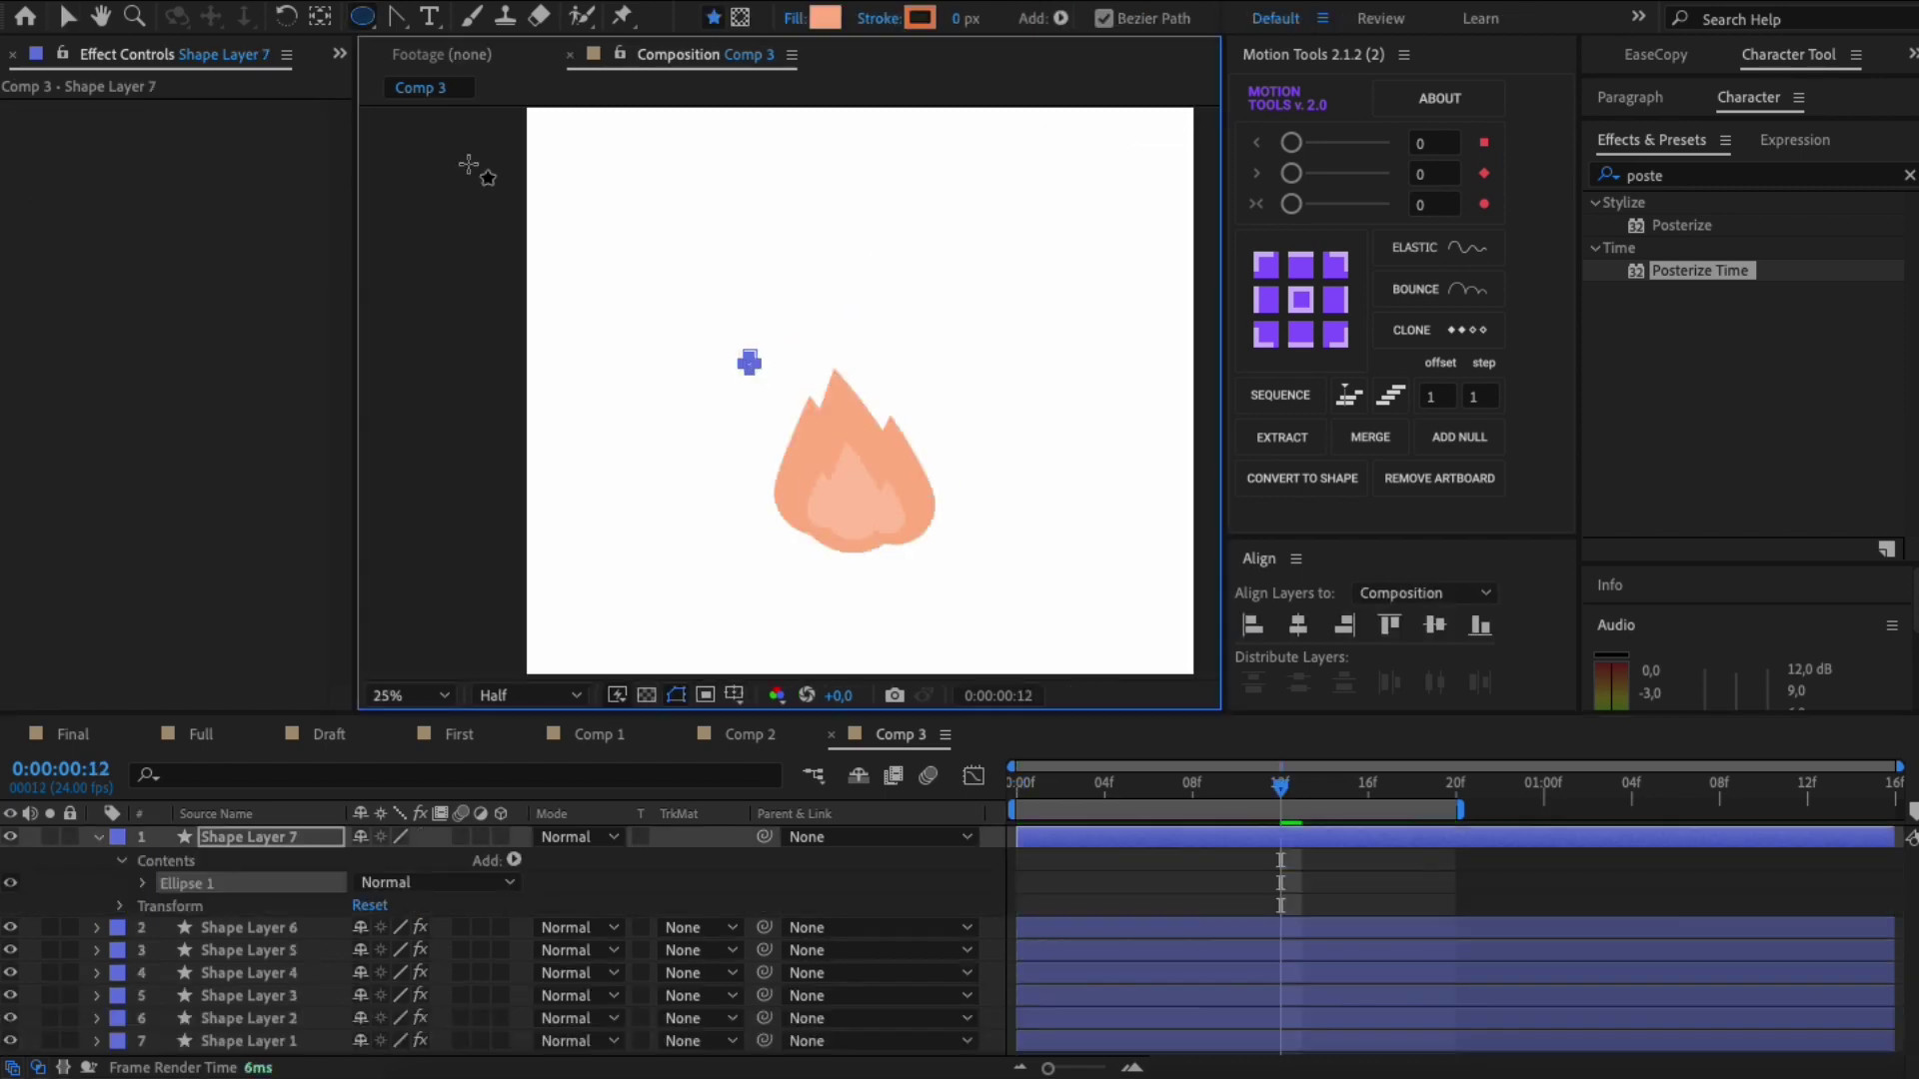
key(v)
click(750, 363)
key(s)
click(401, 860)
text(64)
click(587, 432)
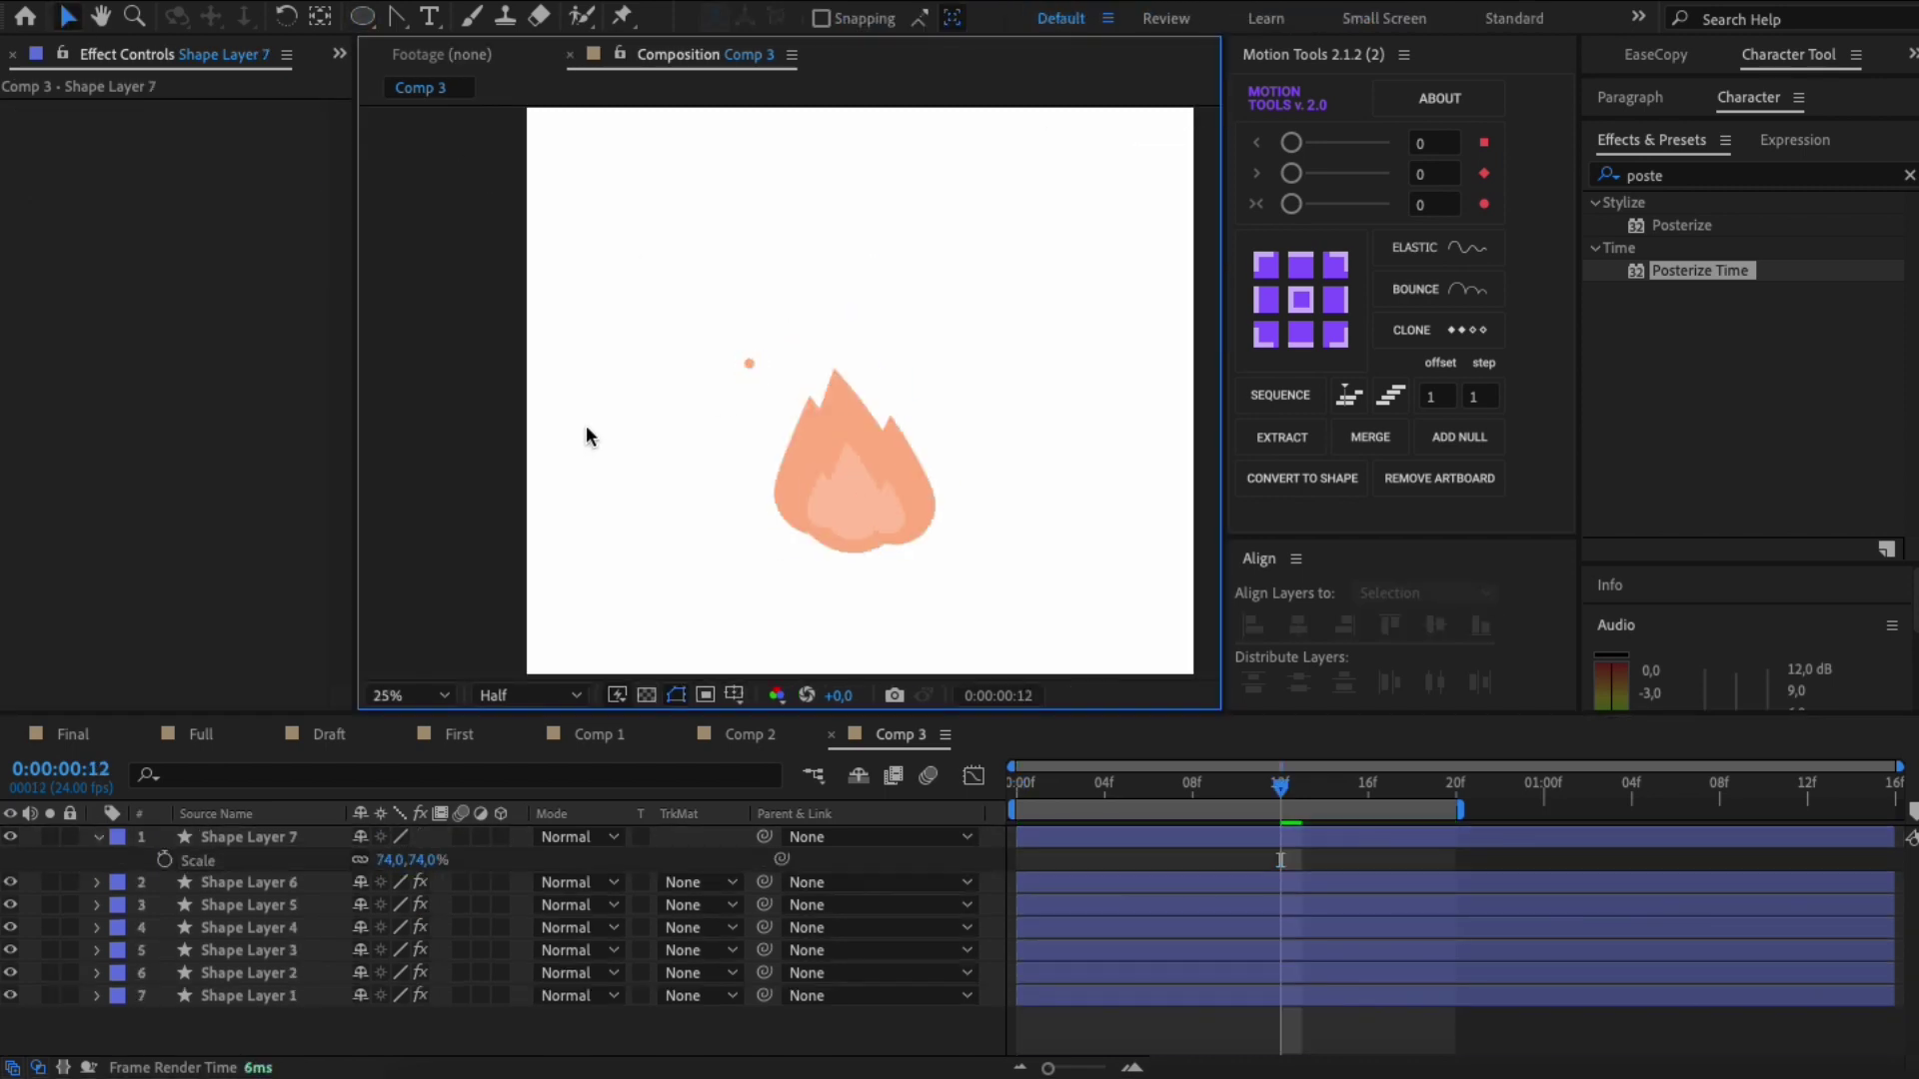
click(749, 363)
click(615, 330)
Step: Place the spark over the flame's left edge and start its position animation at frame 0
click(248, 836)
key(p)
key(Home)
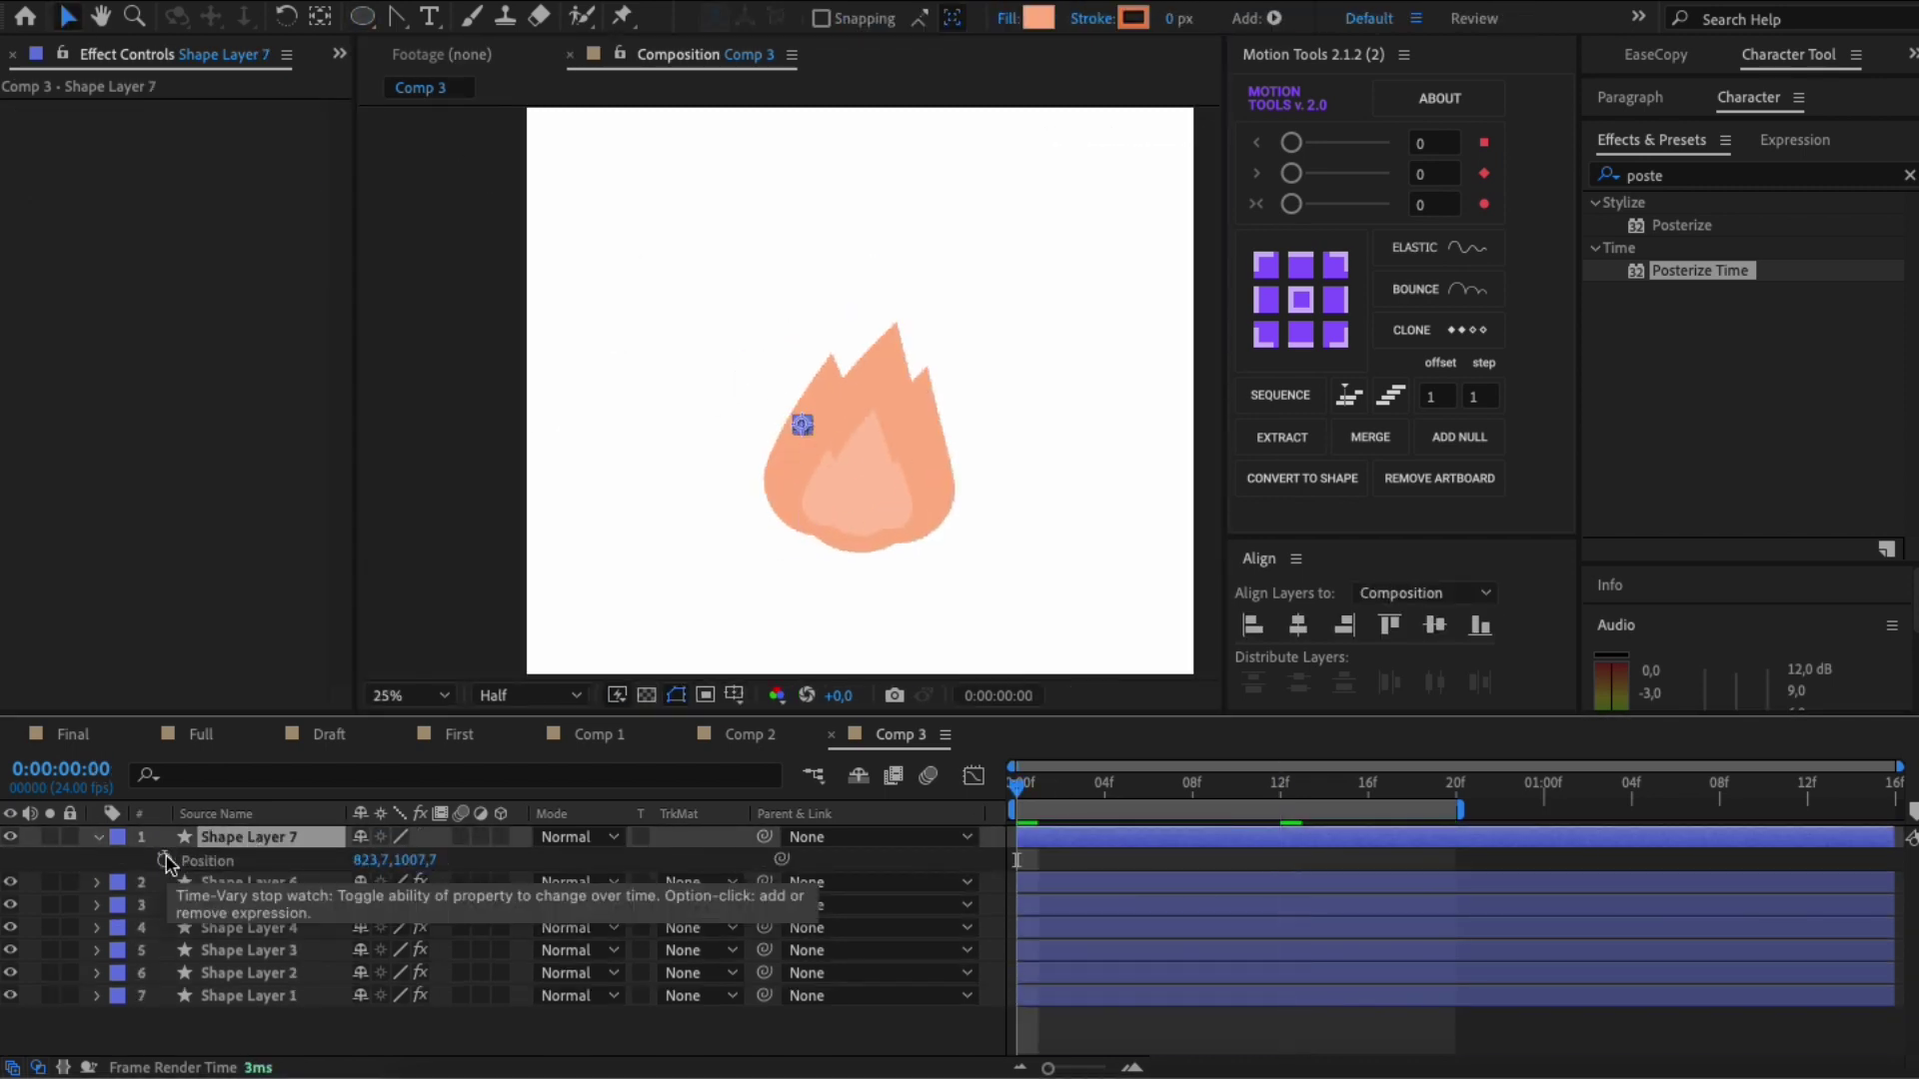
click(166, 859)
drag(801, 425, 762, 299)
key(super+z)
Step: Keyframe the spark's position at frames 4, 7, 10 and 18 along a zigzag path rising above the flame
click(1104, 789)
click(1168, 790)
click(1236, 789)
click(1324, 789)
click(1412, 790)
drag(849, 386, 905, 309)
scroll(784, 220, up, 2)
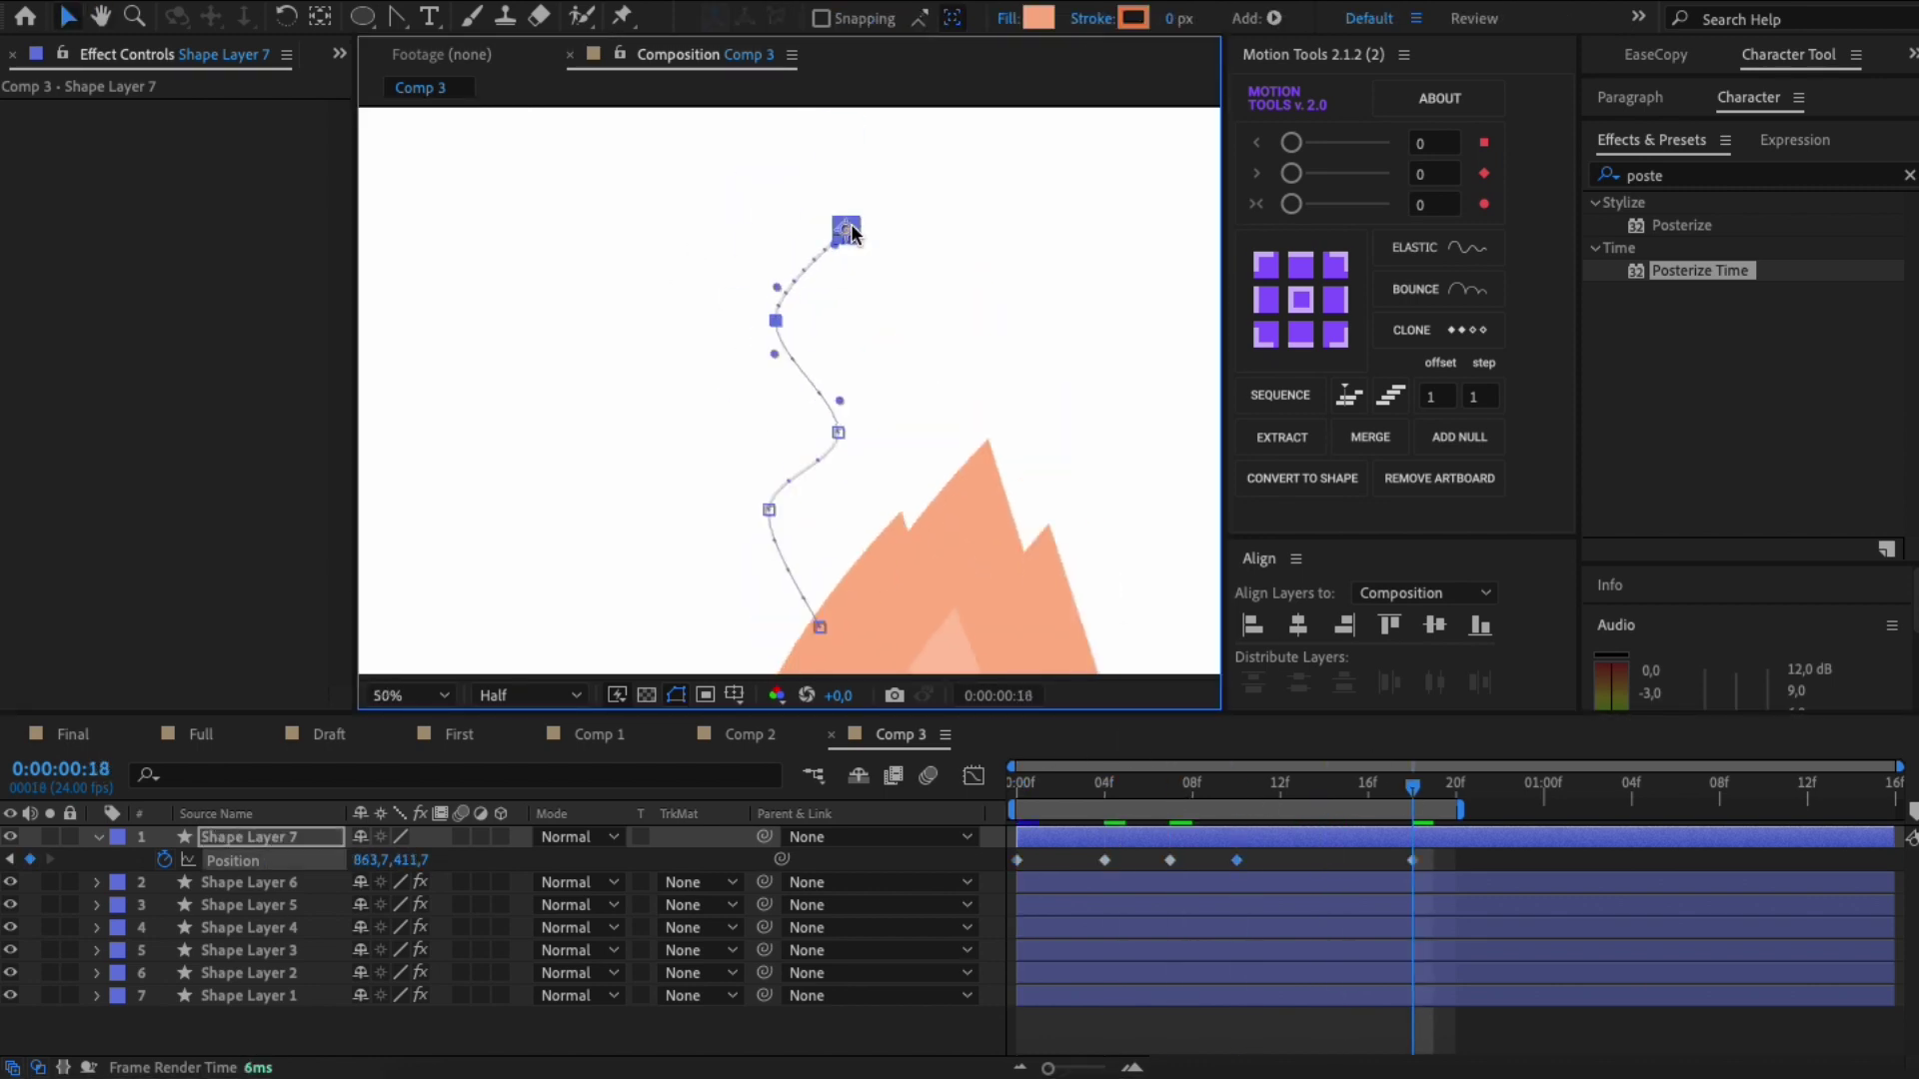
drag(810, 615, 810, 527)
scroll(676, 433, down, 2)
Step: Apply Easy Ease to all of the spark's position keyframes and preview its motion
click(676, 432)
click(233, 860)
key(F9)
click(1060, 789)
click(1574, 1015)
key(space)
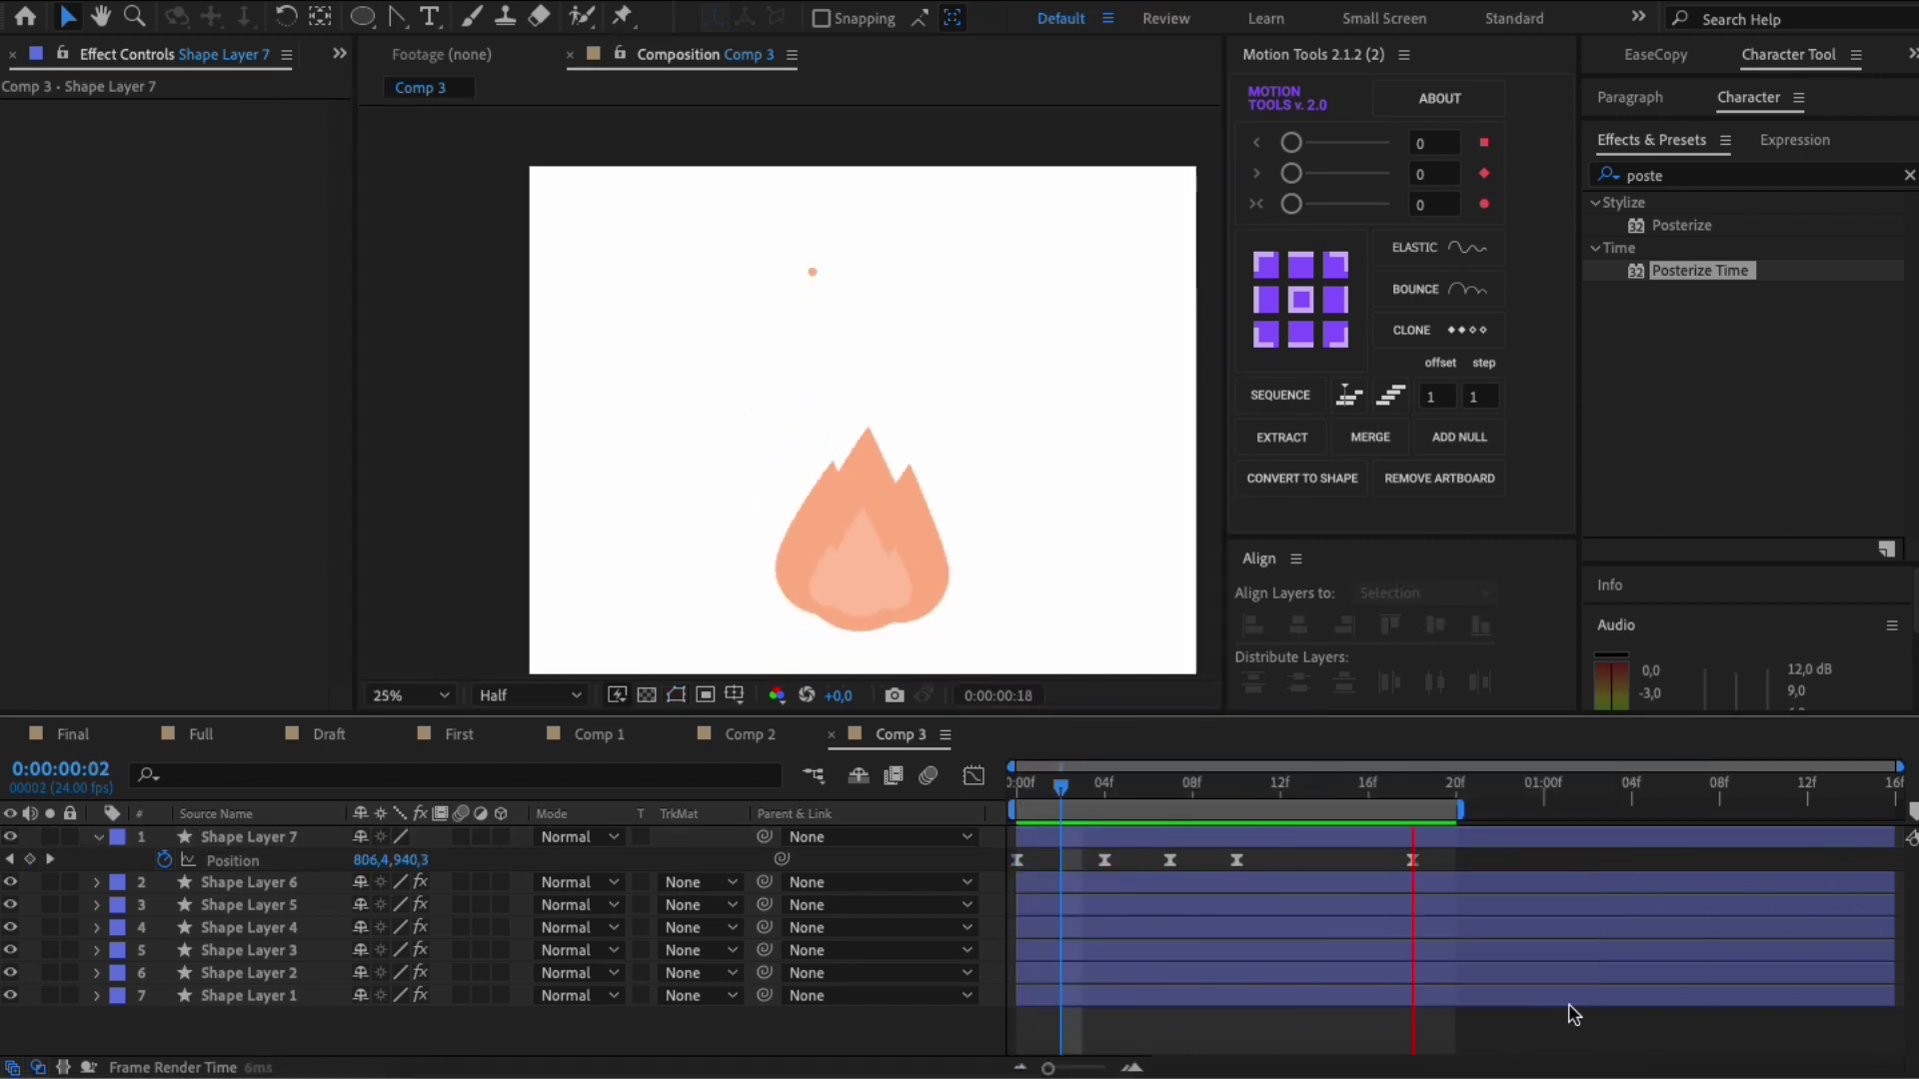
Step: Keyframe the spark's opacity at 100% on frame 0 and 0% on frame 18, and preview the fade
click(172, 839)
key(shift+t)
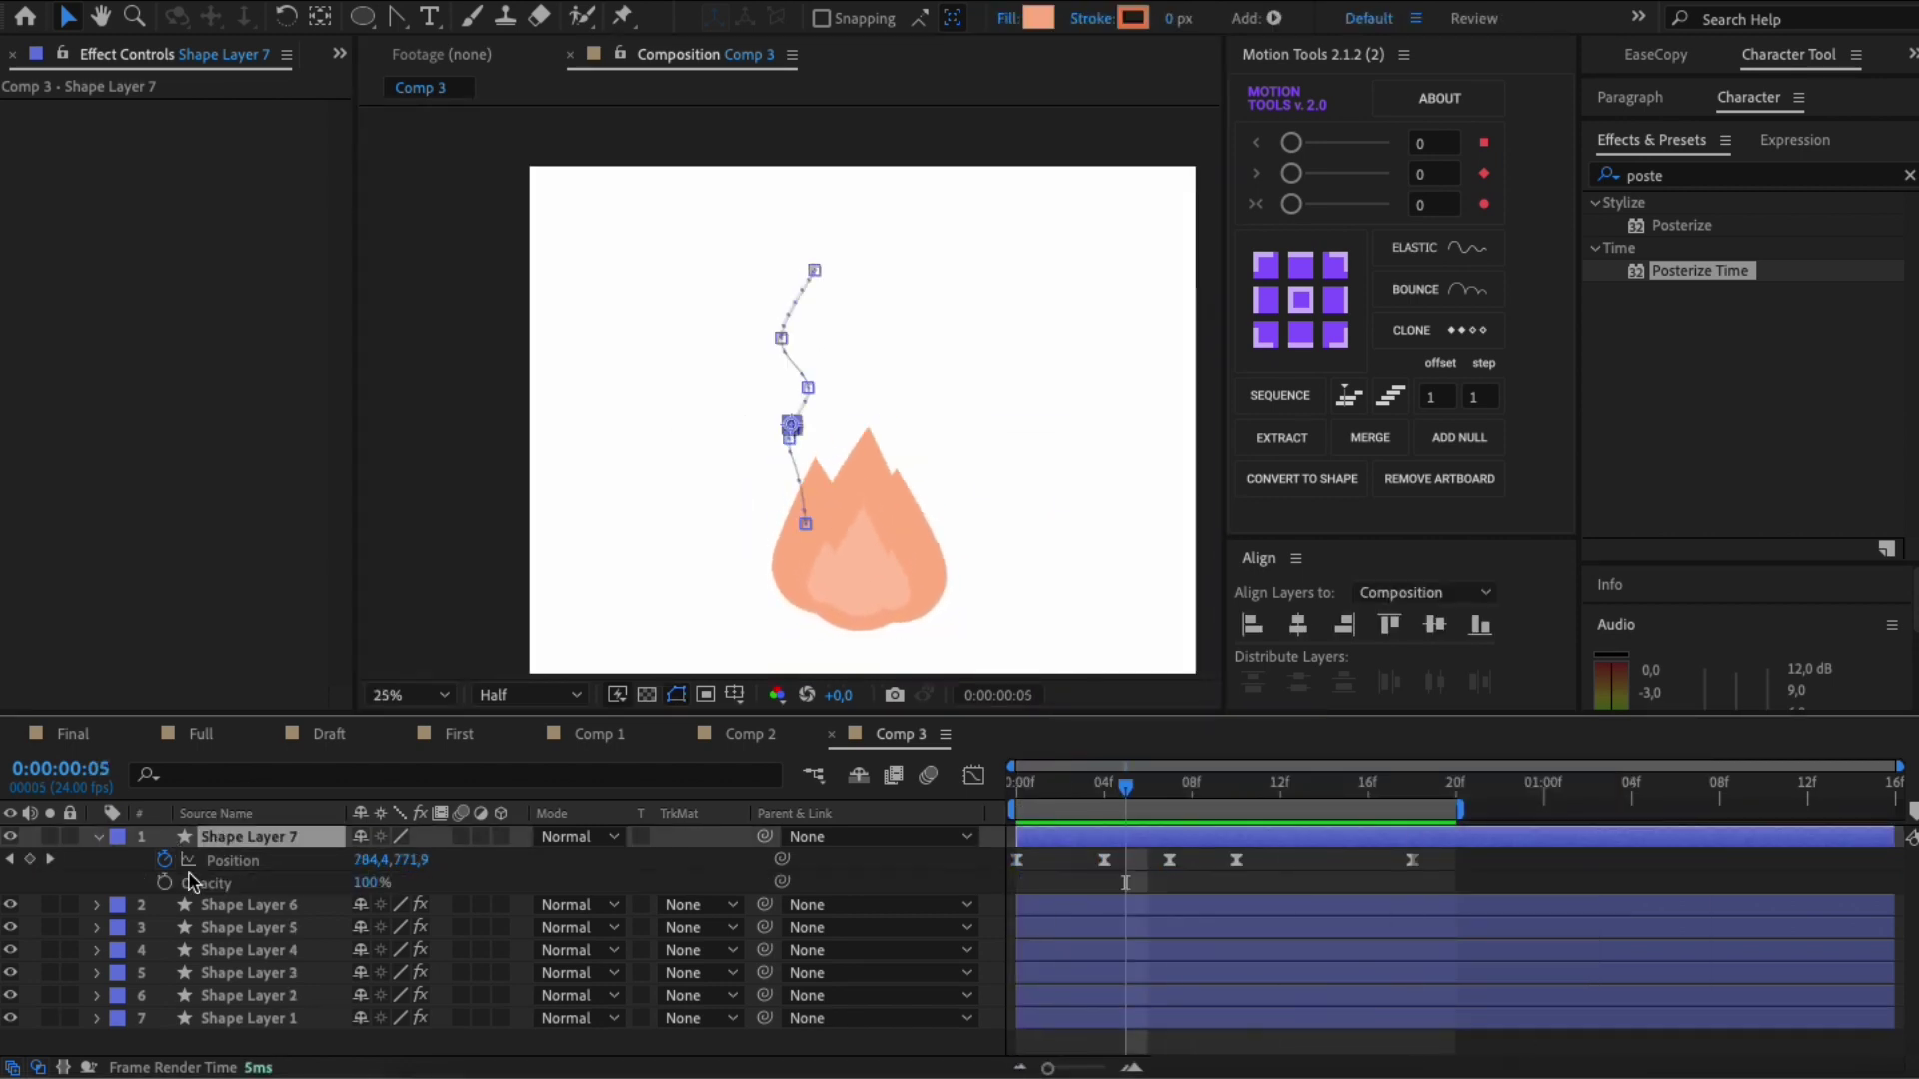
key(Home)
click(1525, 868)
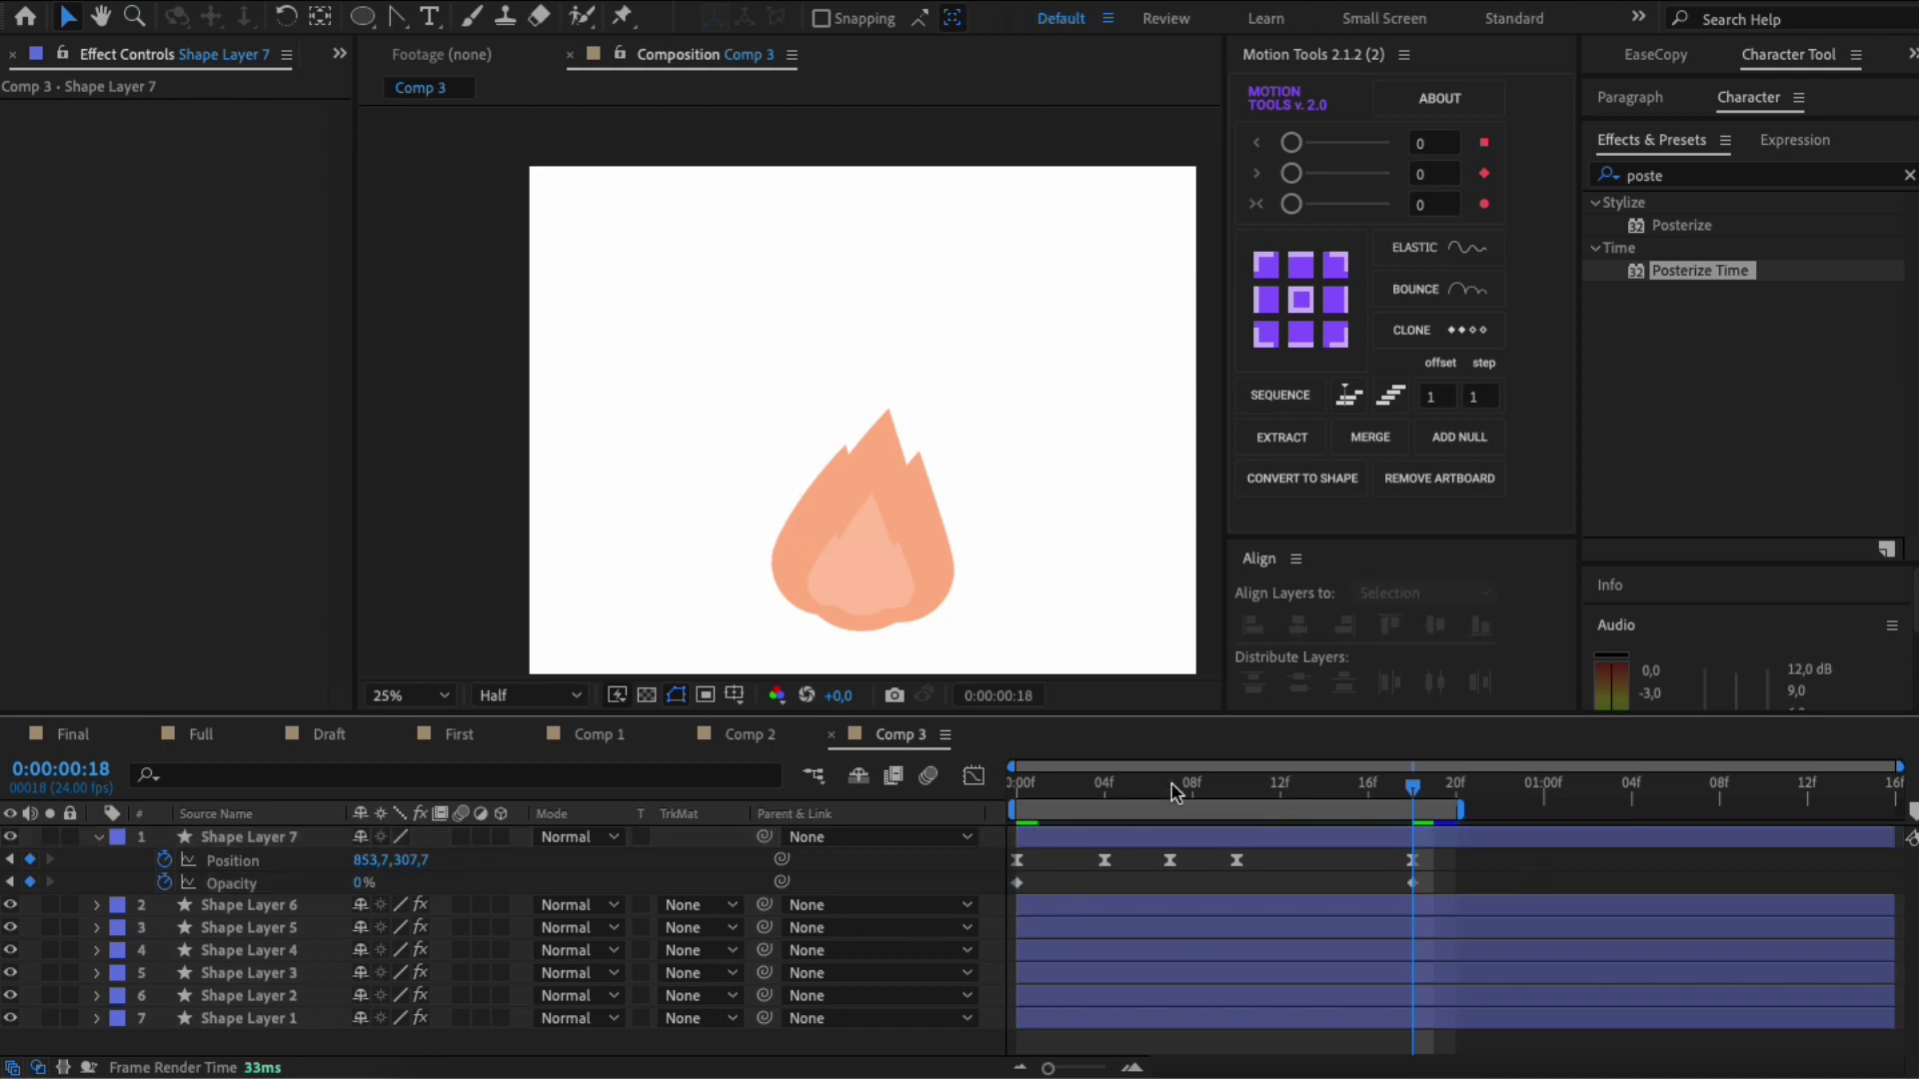
click(1017, 785)
key(space)
Step: Duplicate the spark layer twice, shifting the first copy's whole motion path to start near 1105.7, 989.7 and the second's near 1065.7, 909.7
click(1066, 843)
key(super+d)
key(p)
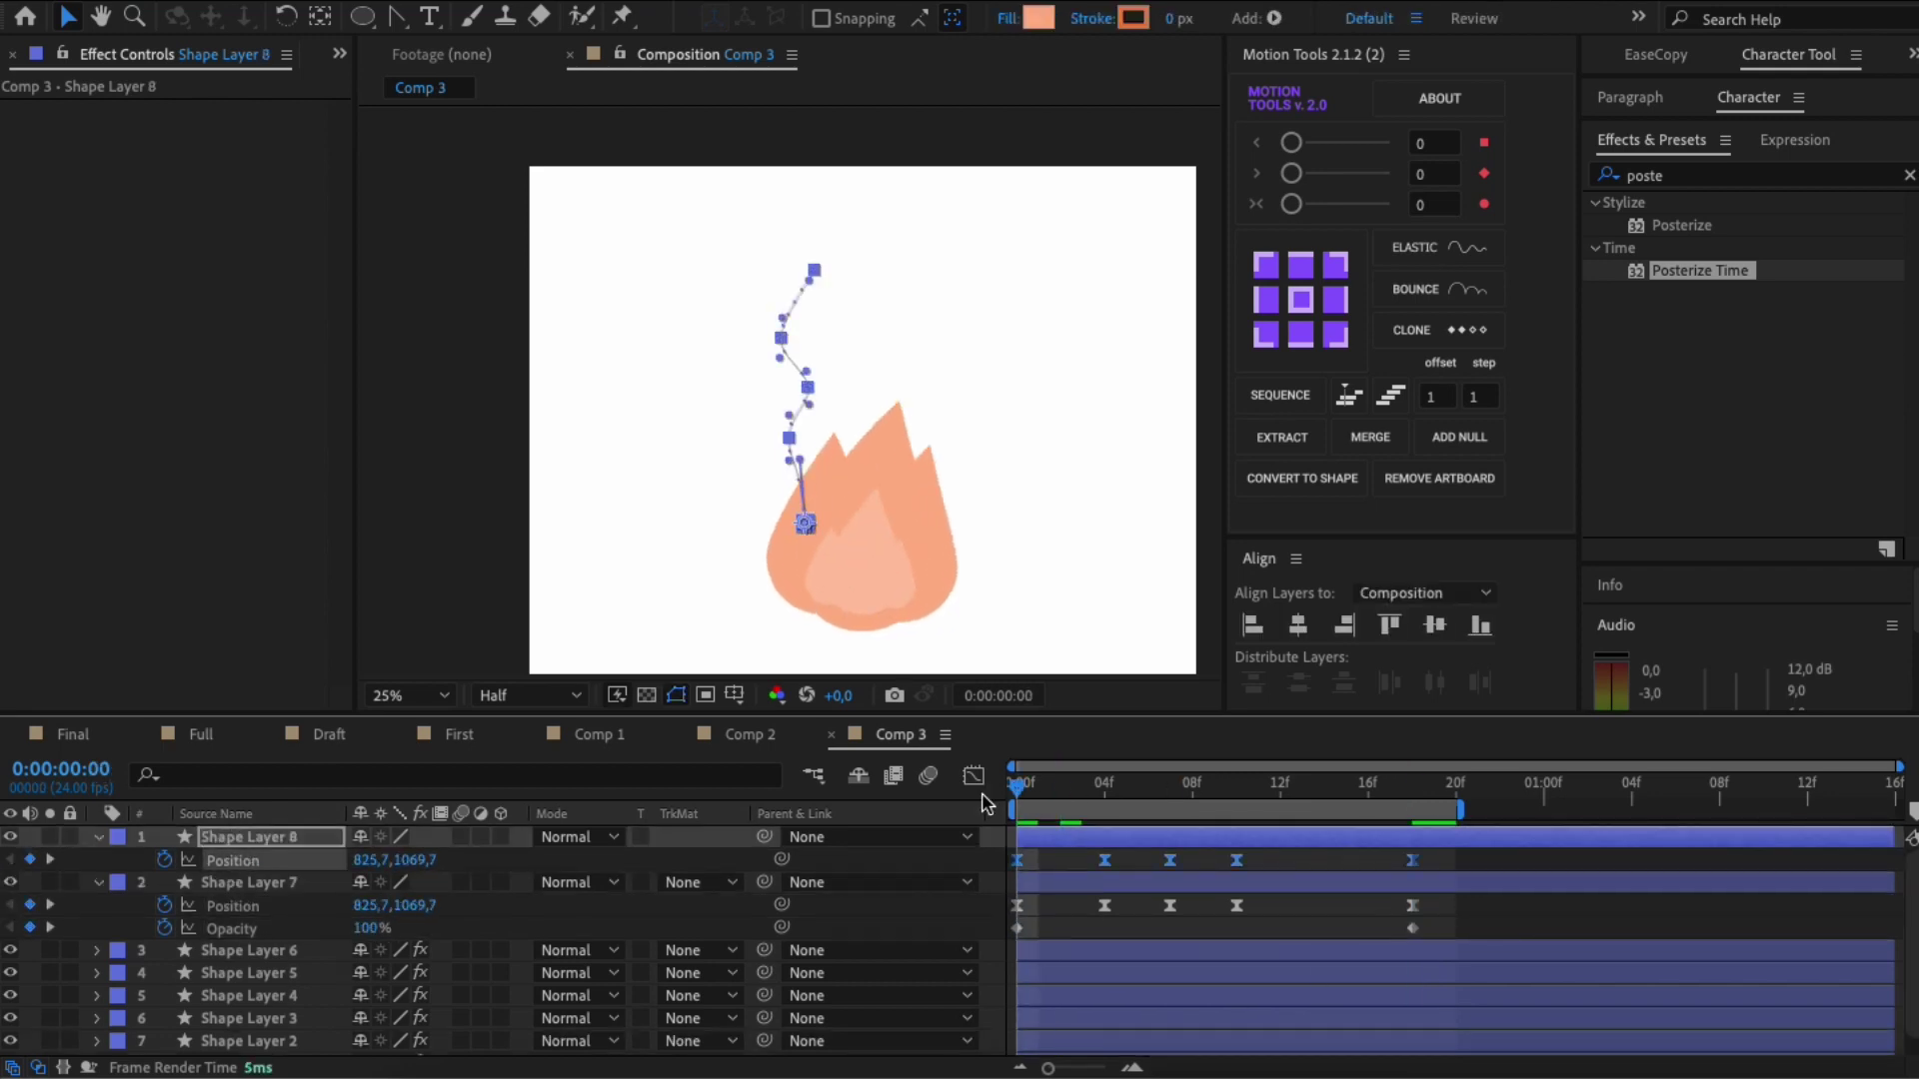
key(ctrl+d)
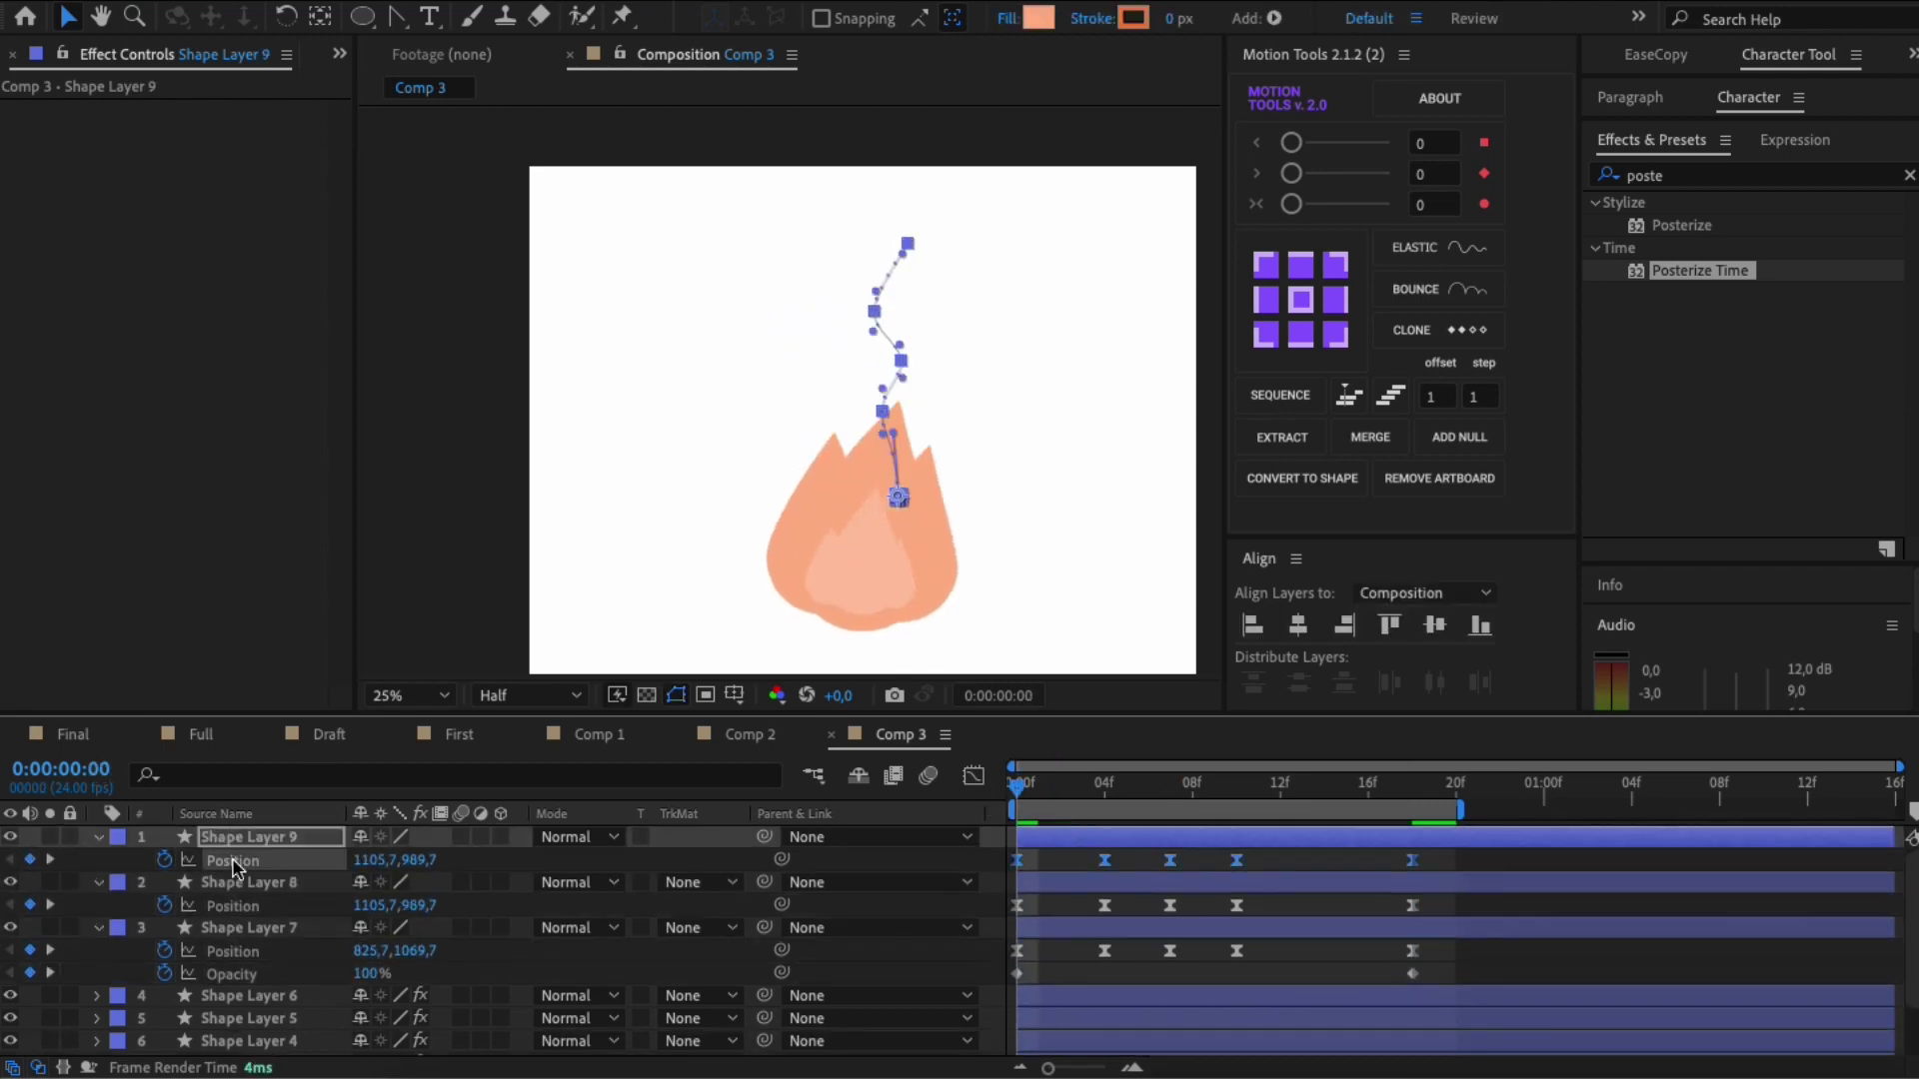
key(shift+Up)
key(shift+Up)
click(1512, 905)
Step: Stagger the spark copies so Shape Layer 8 starts at frame 1 and Shape Layer 9 at frame 2, and preview them
key(space)
drag(1016, 787, 1169, 839)
drag(1164, 884, 1187, 888)
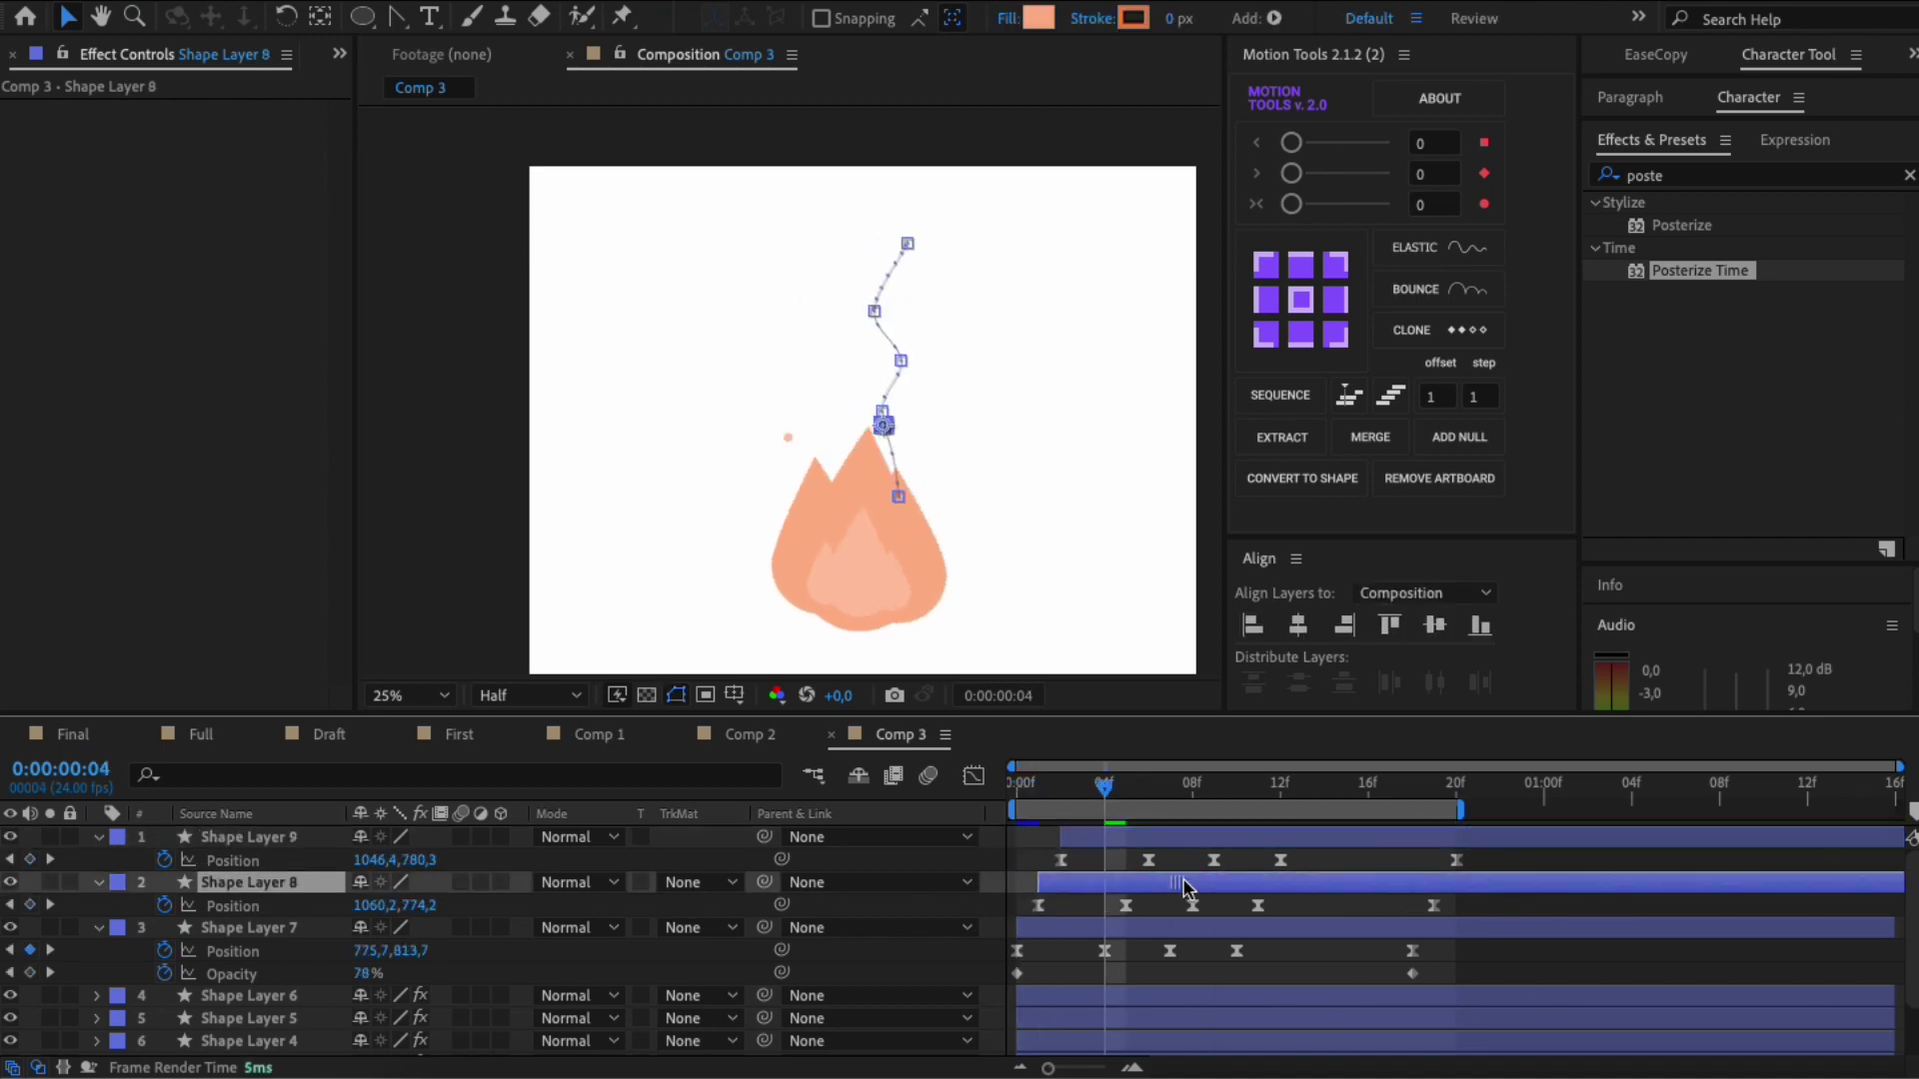
click(1632, 866)
key(space)
Step: Move Shape Layer 9's last position keyframe four frames earlier, delay the layer to start at frame 5, and preview the sparks
drag(1456, 860, 1368, 861)
drag(1459, 839, 1525, 839)
click(1525, 903)
key(space)
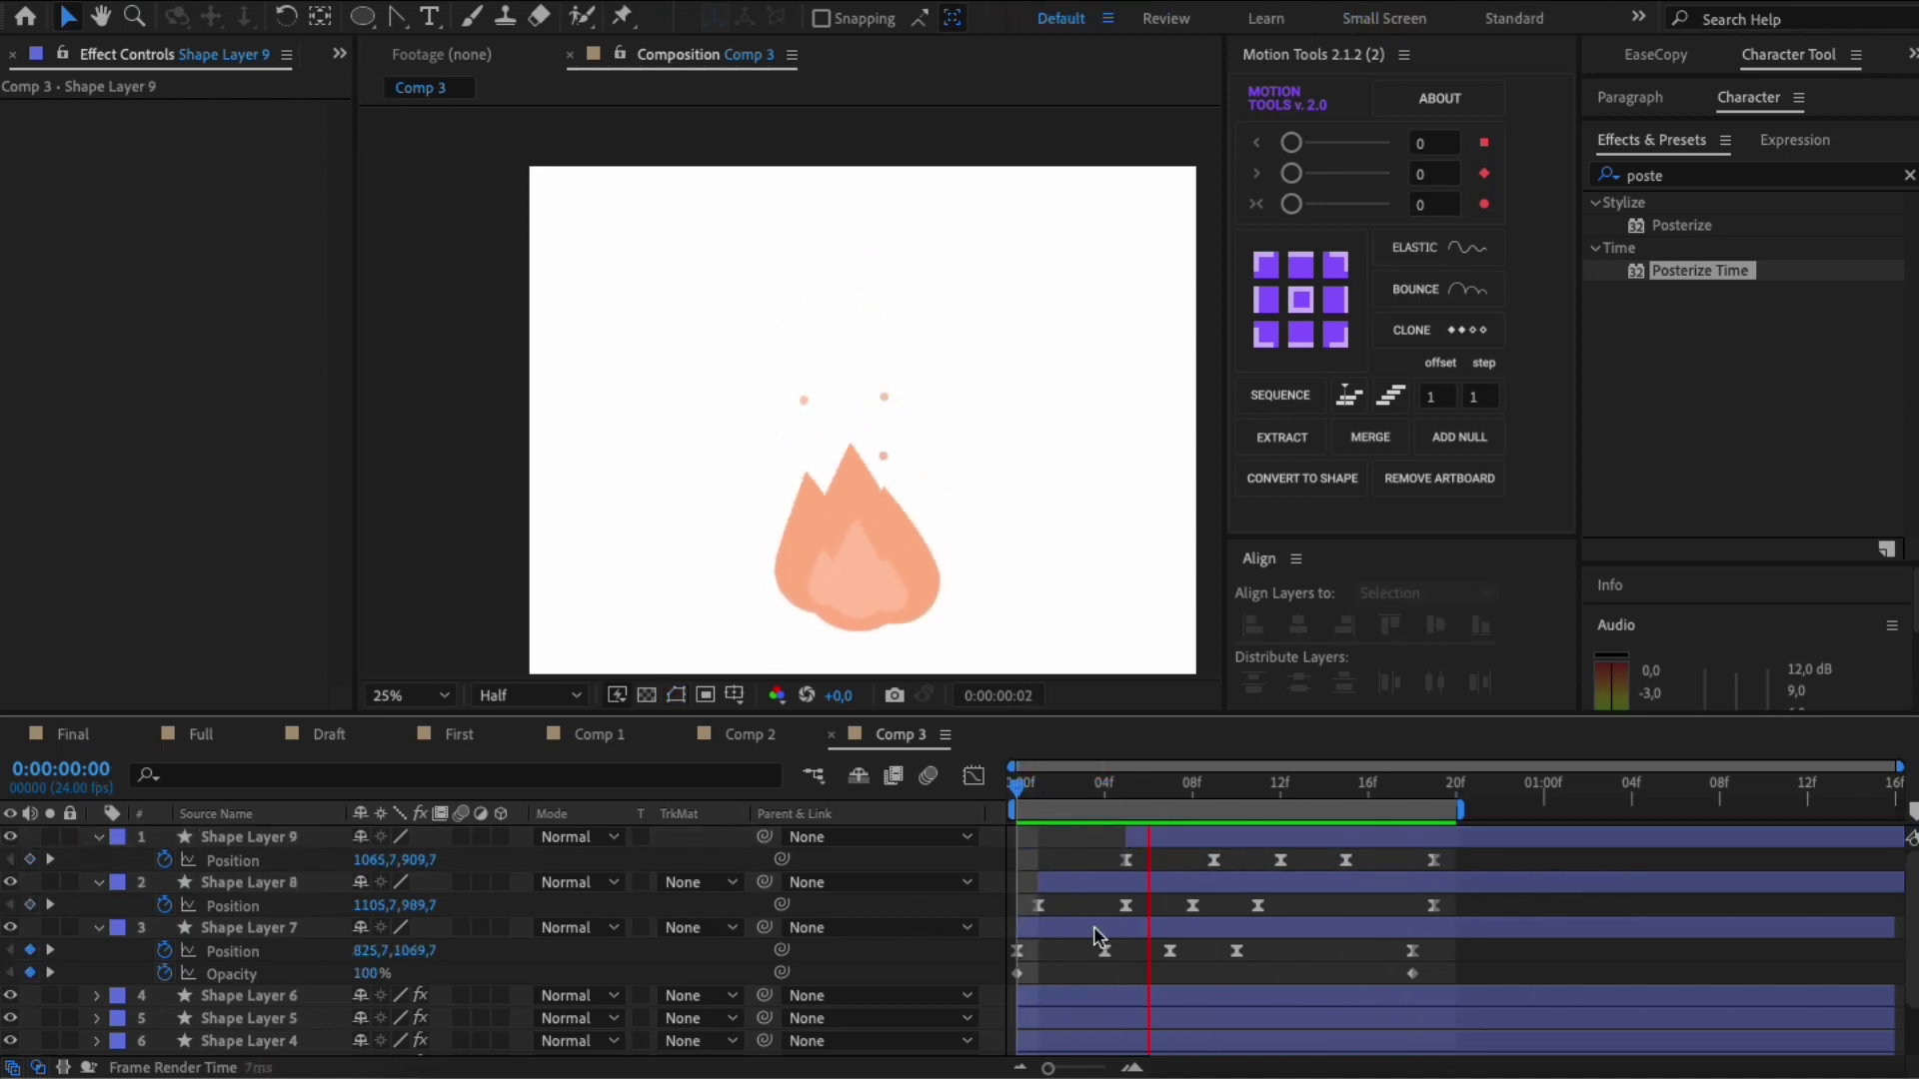
click(1106, 929)
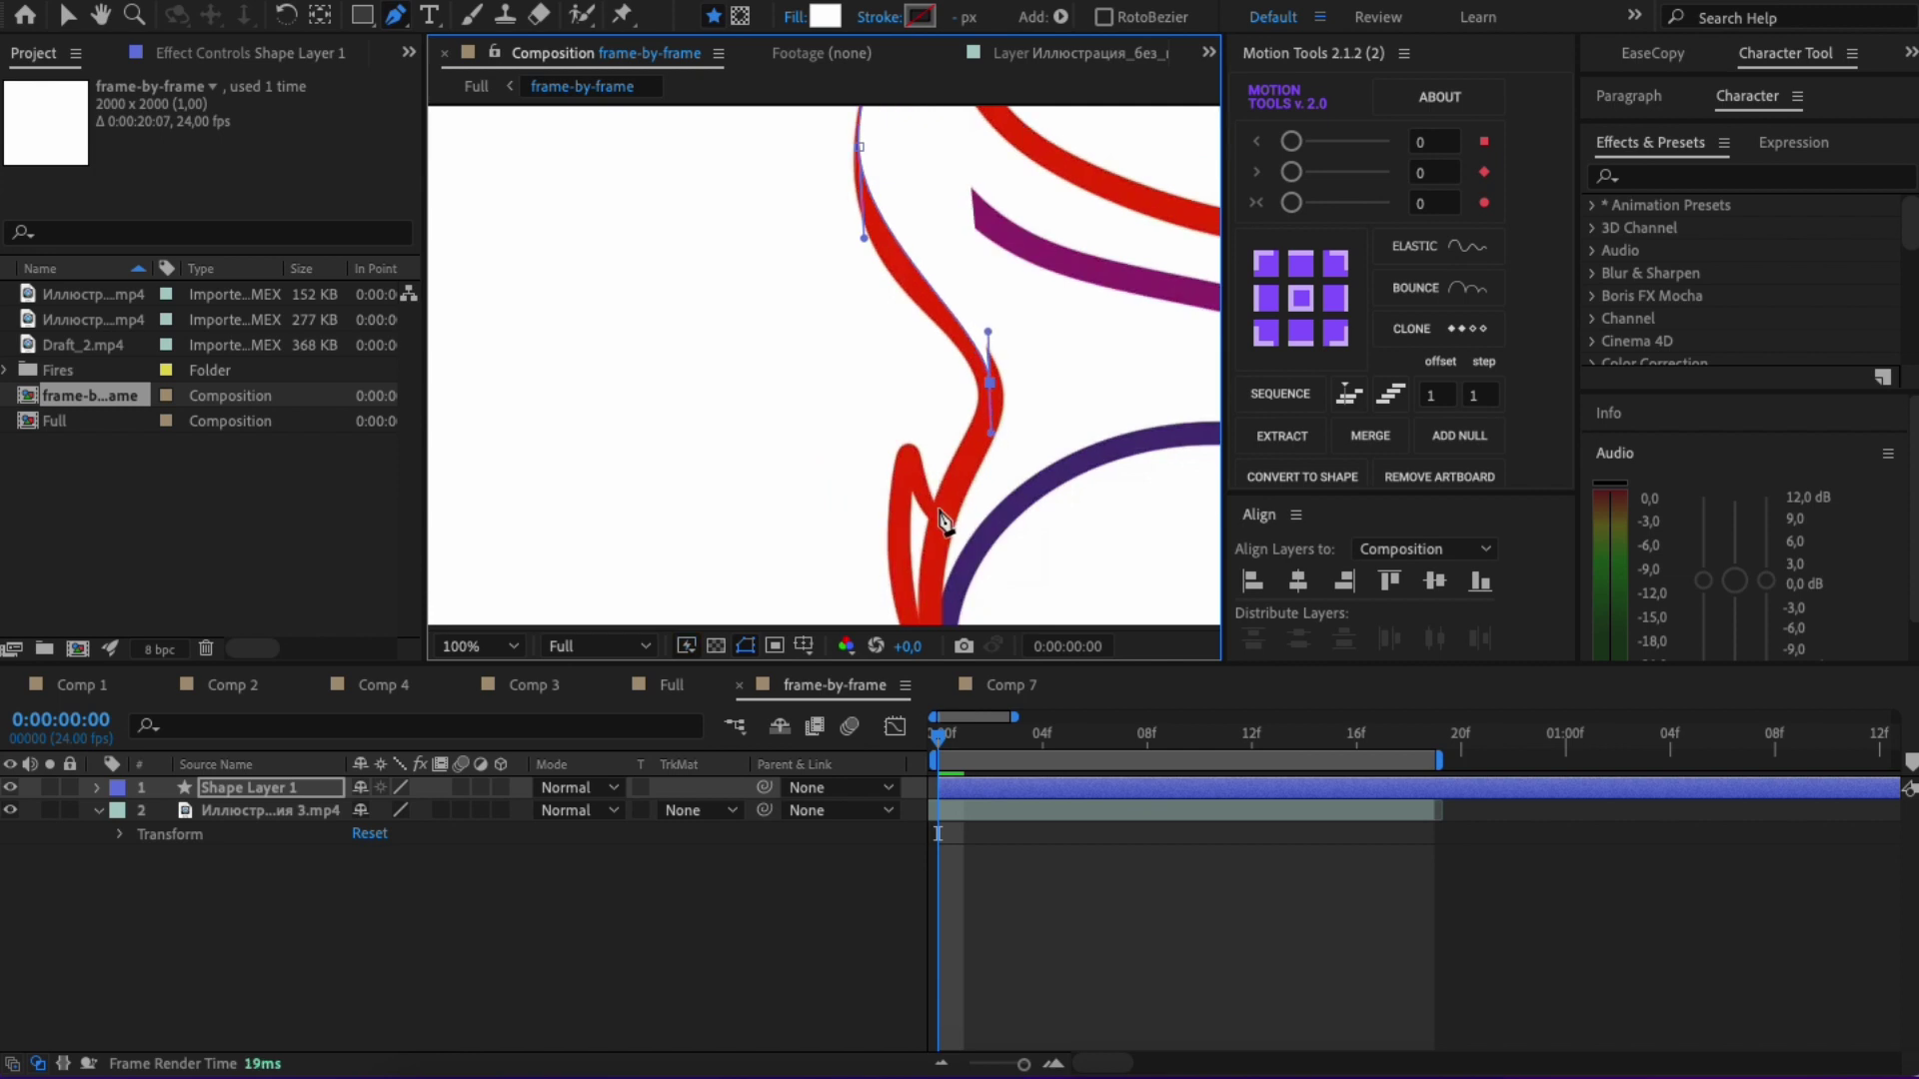
Step: Trace the red flame sketch on frame 0 of the frame-by-frame composition as a closed shape path with the Pen tool
scroll(910, 540, down, 3)
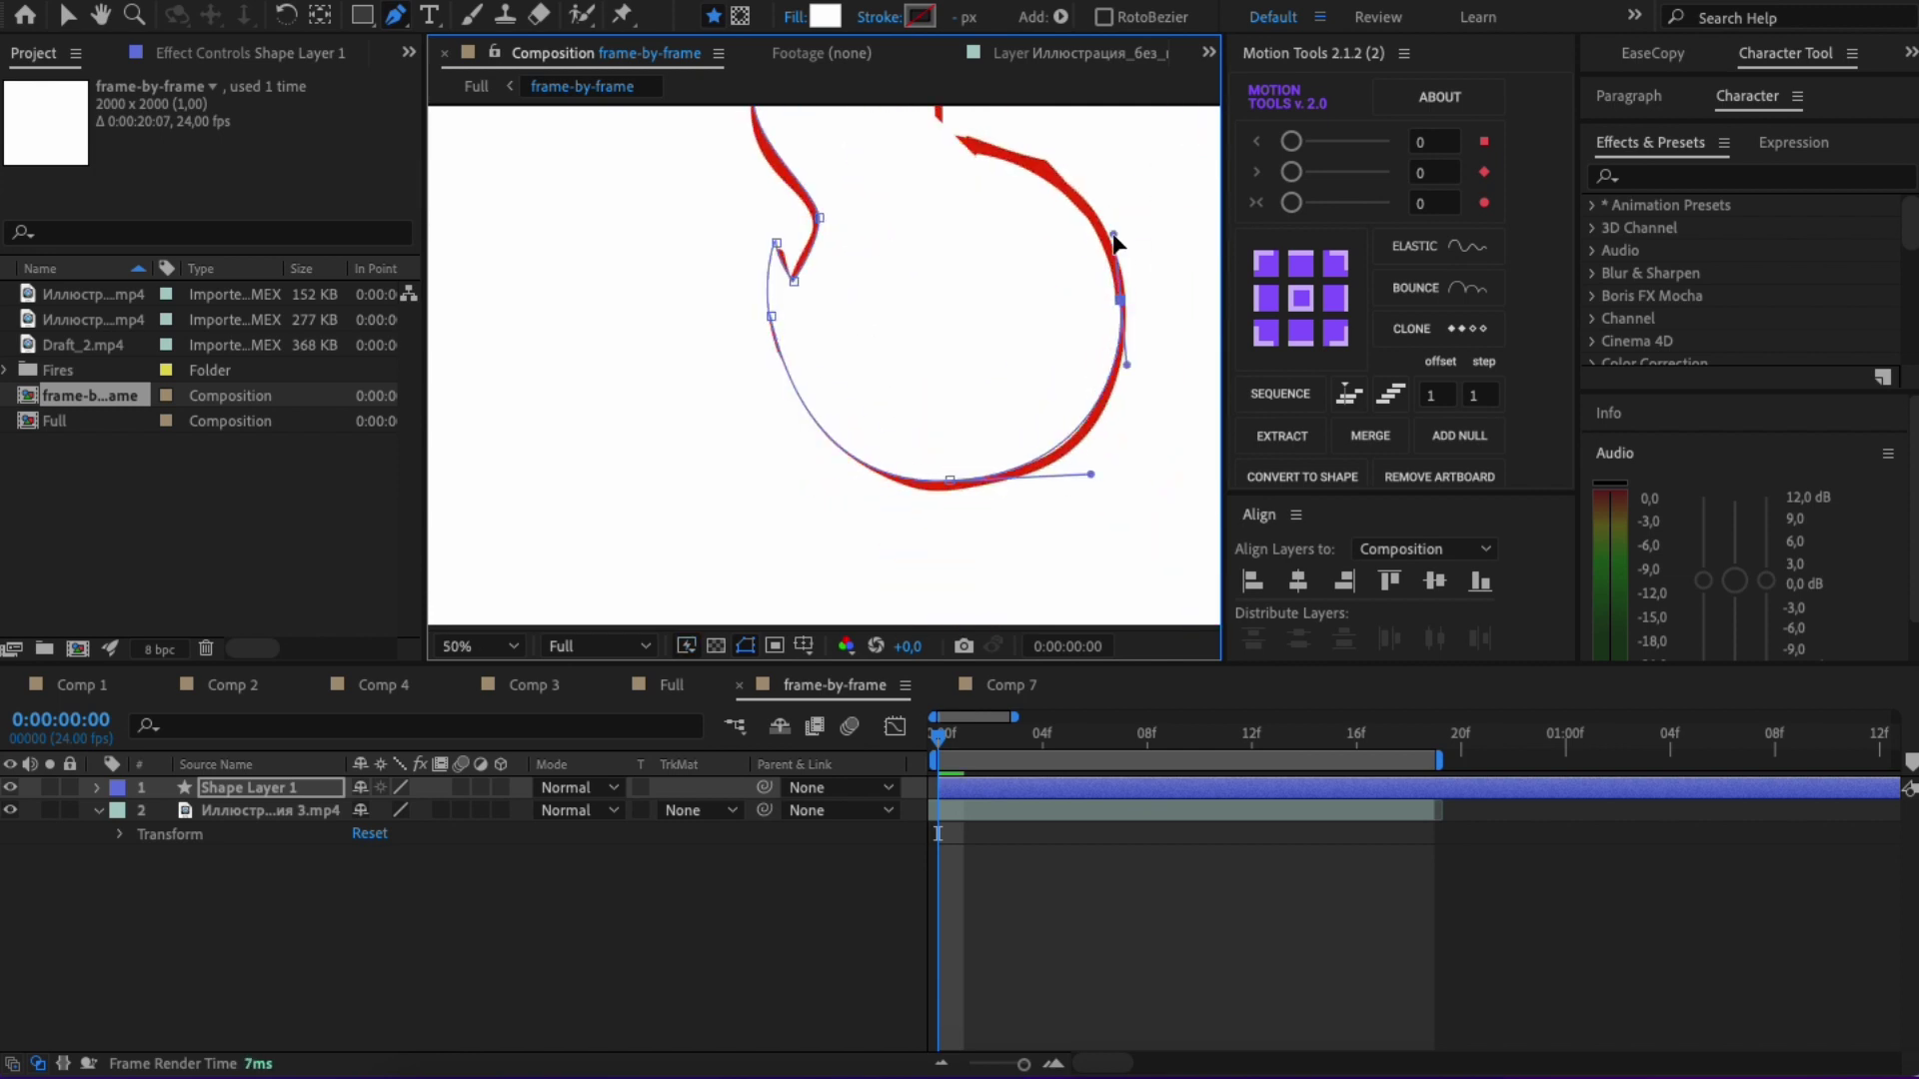
scroll(989, 335, up, 3)
key(v)
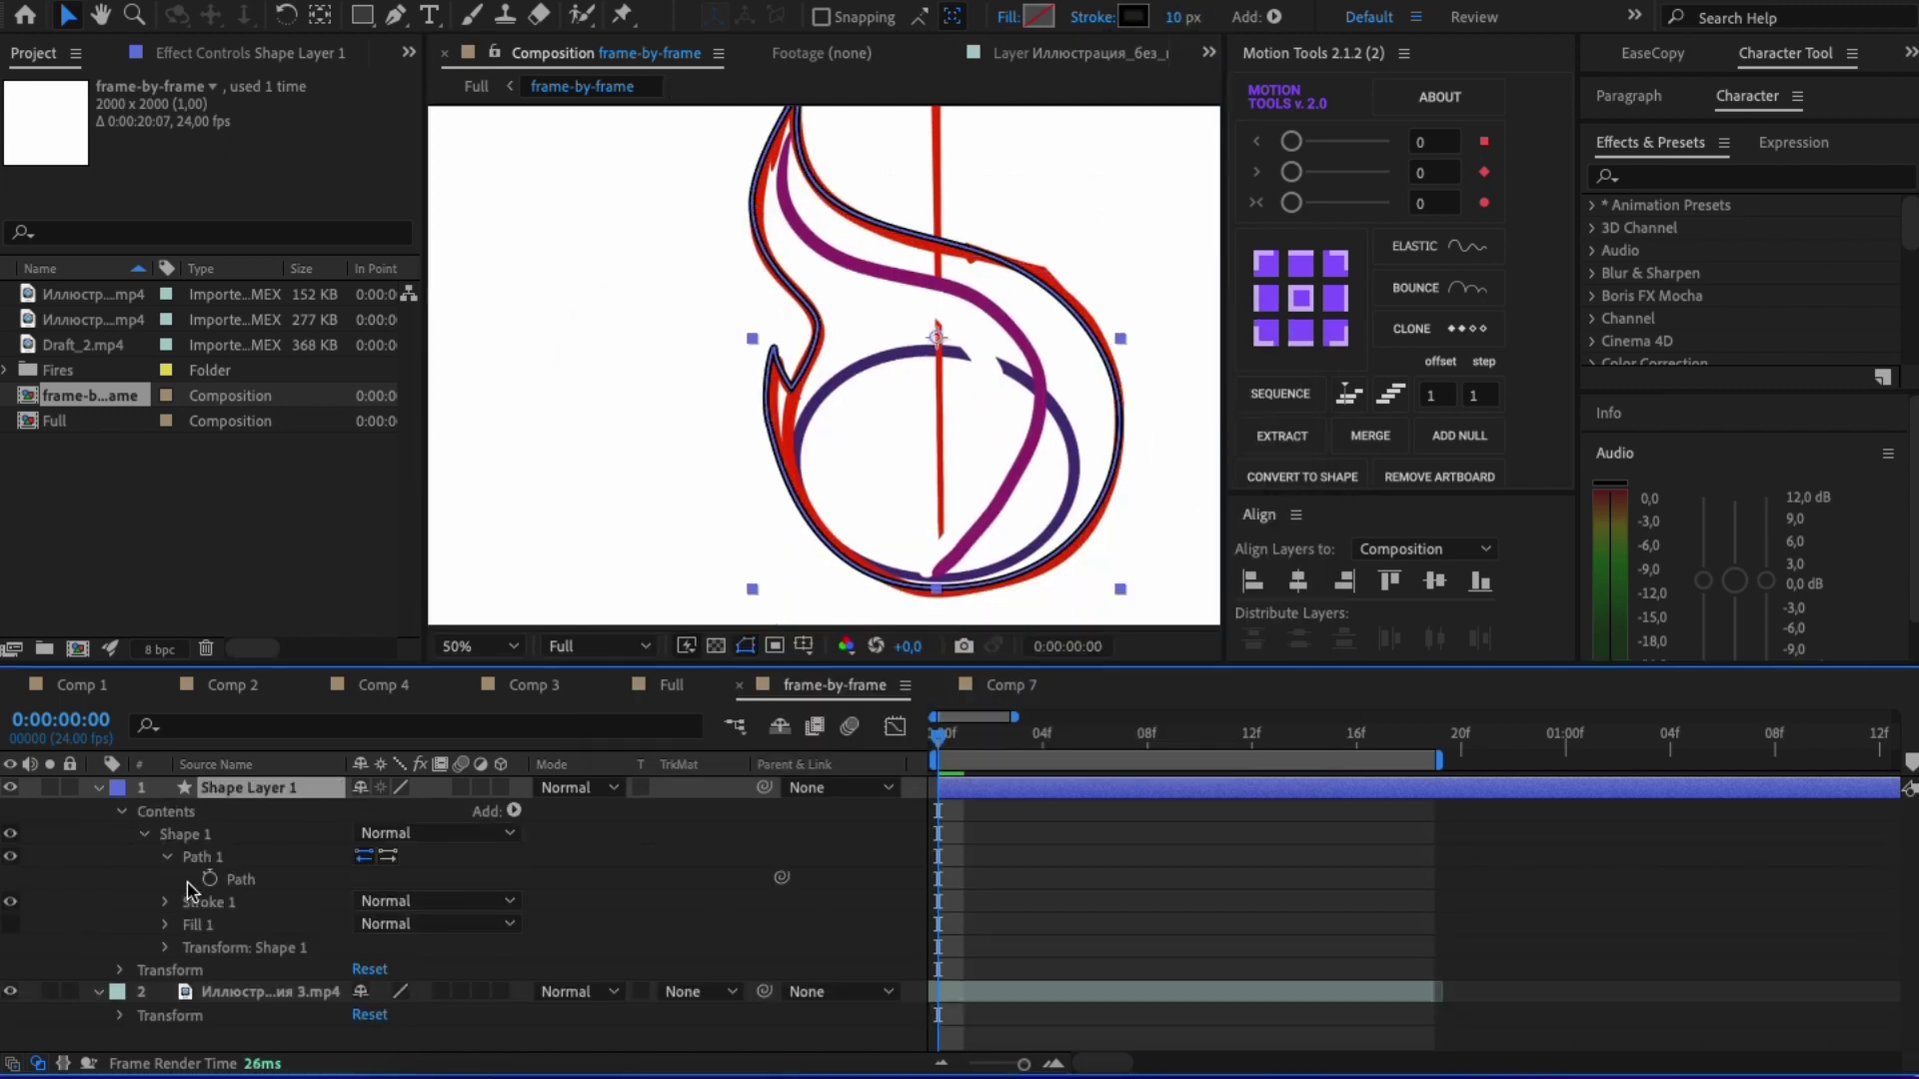
Step: Start keyframing the outline's path at frame 0 and reshape its points at frame 1 to match the red flame sketch
click(210, 880)
key(Page_Down)
drag(939, 279, 993, 262)
drag(1044, 470, 1087, 441)
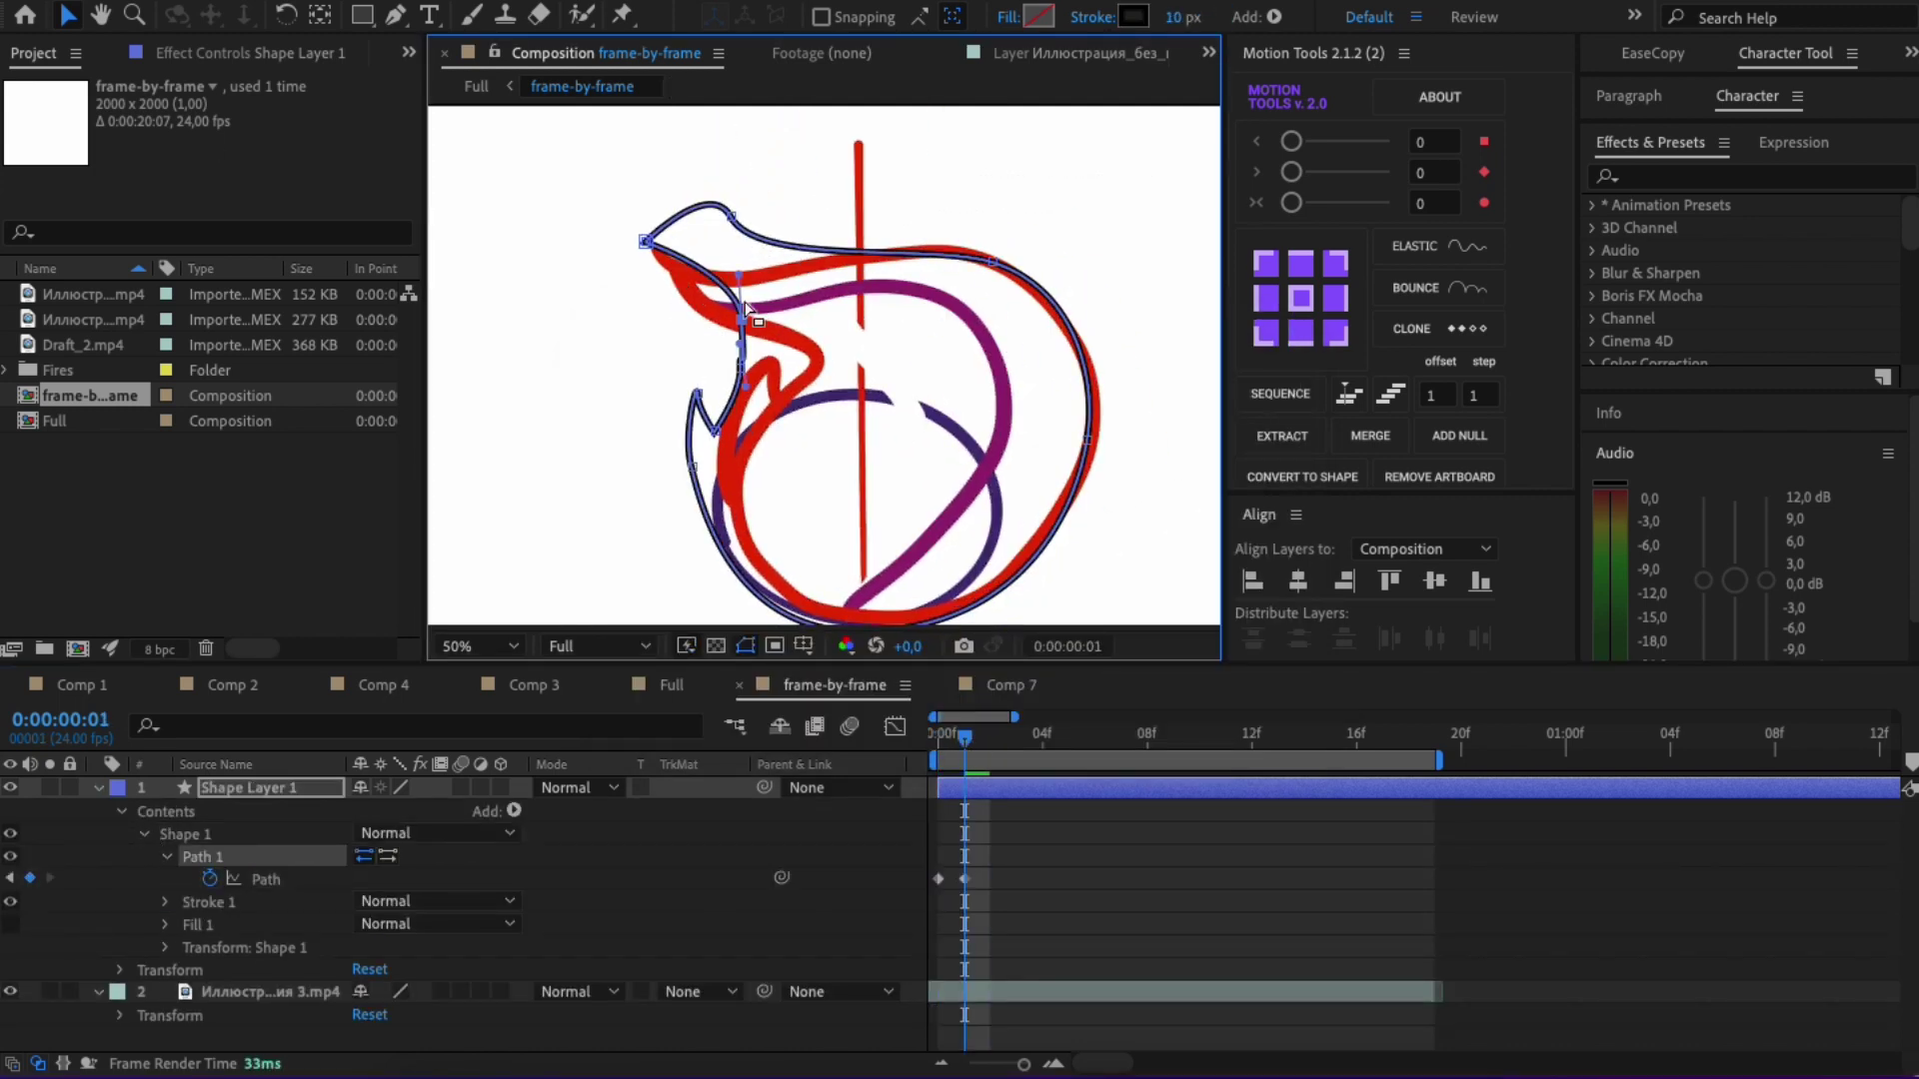
drag(709, 518, 721, 519)
scroll(829, 570, down, 1)
drag(879, 612, 876, 604)
drag(730, 191, 760, 244)
drag(771, 285, 858, 211)
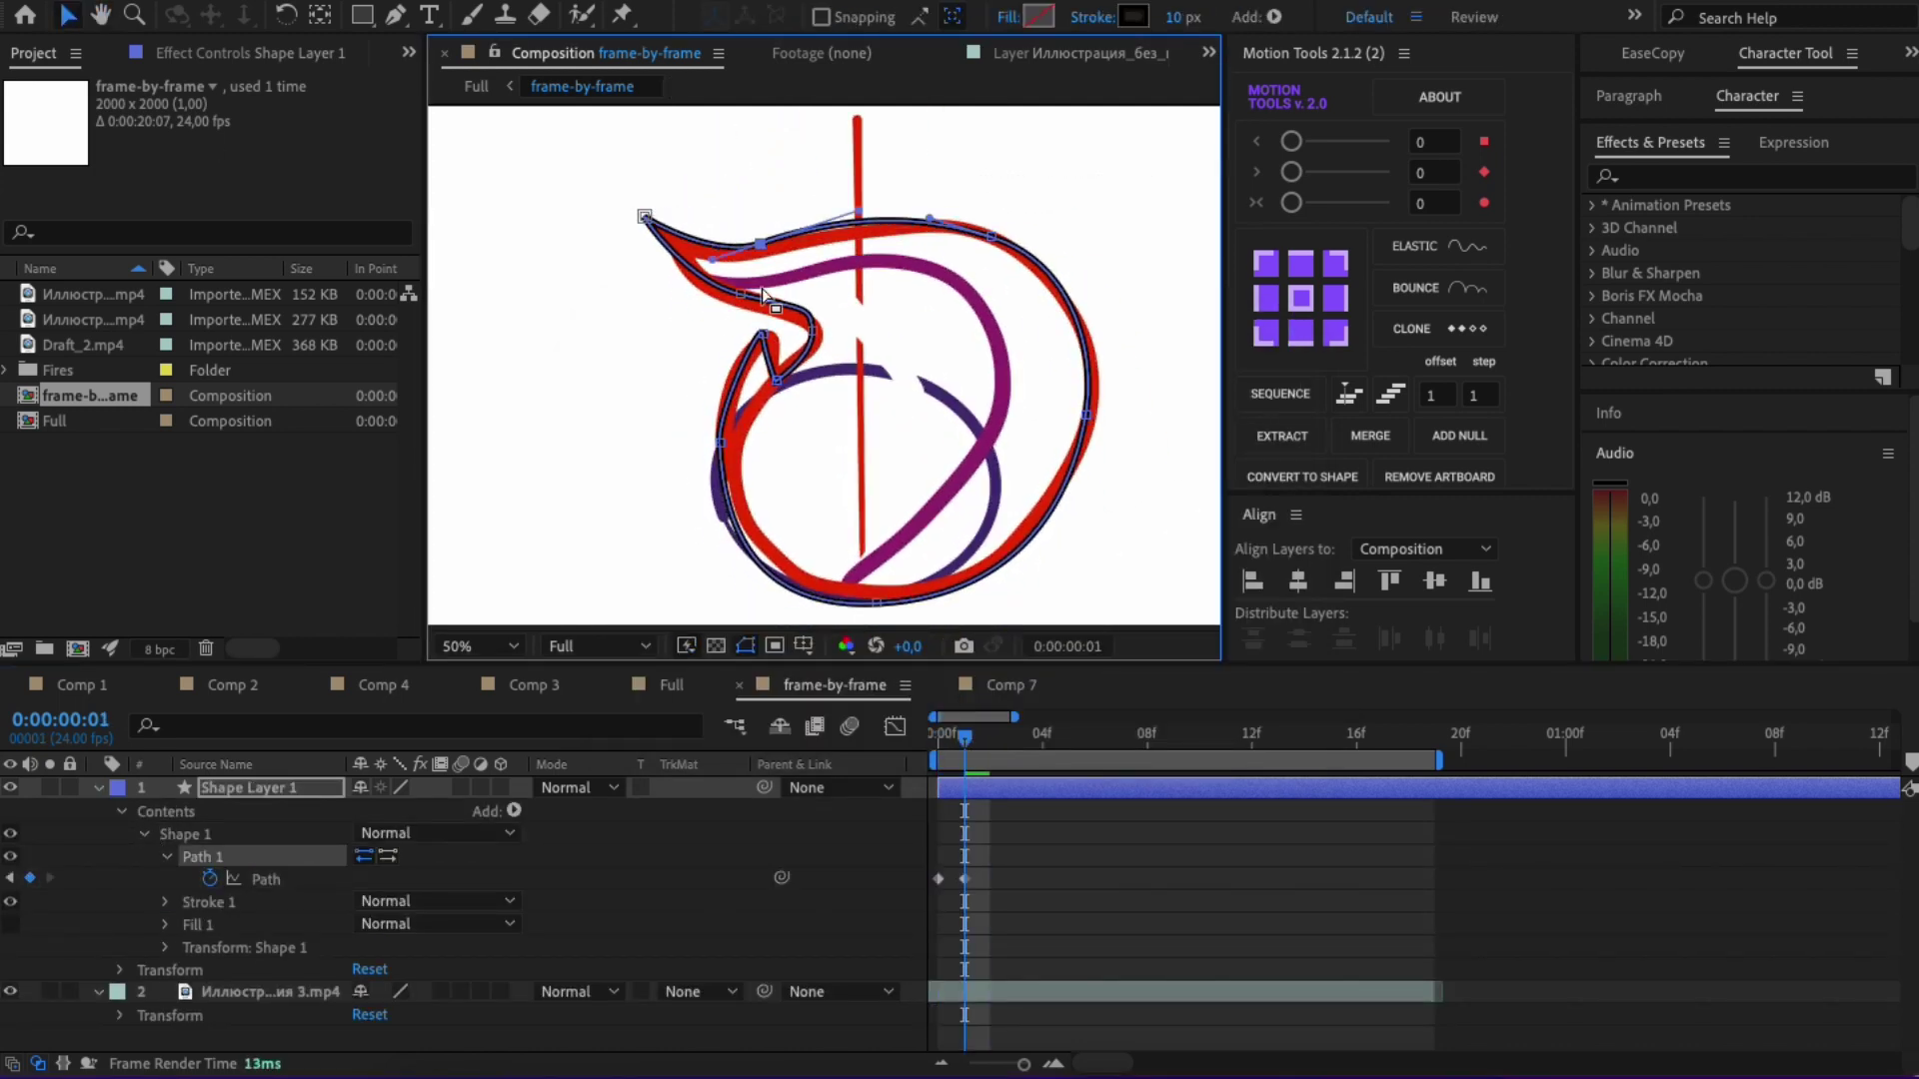
click(1086, 415)
scroll(1010, 589, down, 1)
Step: Reshape the outline's path points and handles at frame 3 to follow the red flame sketch on that frame
mouse_move(965, 737)
mouse_down()
mouse_move(1042, 738)
mouse_move(1016, 738)
mouse_up()
scroll(829, 420, right, 3)
drag(950, 439, 1013, 453)
drag(855, 259, 989, 241)
drag(632, 270, 820, 178)
drag(507, 240, 657, 218)
drag(639, 404, 661, 378)
drag(629, 366, 675, 338)
alt+super+click(676, 338)
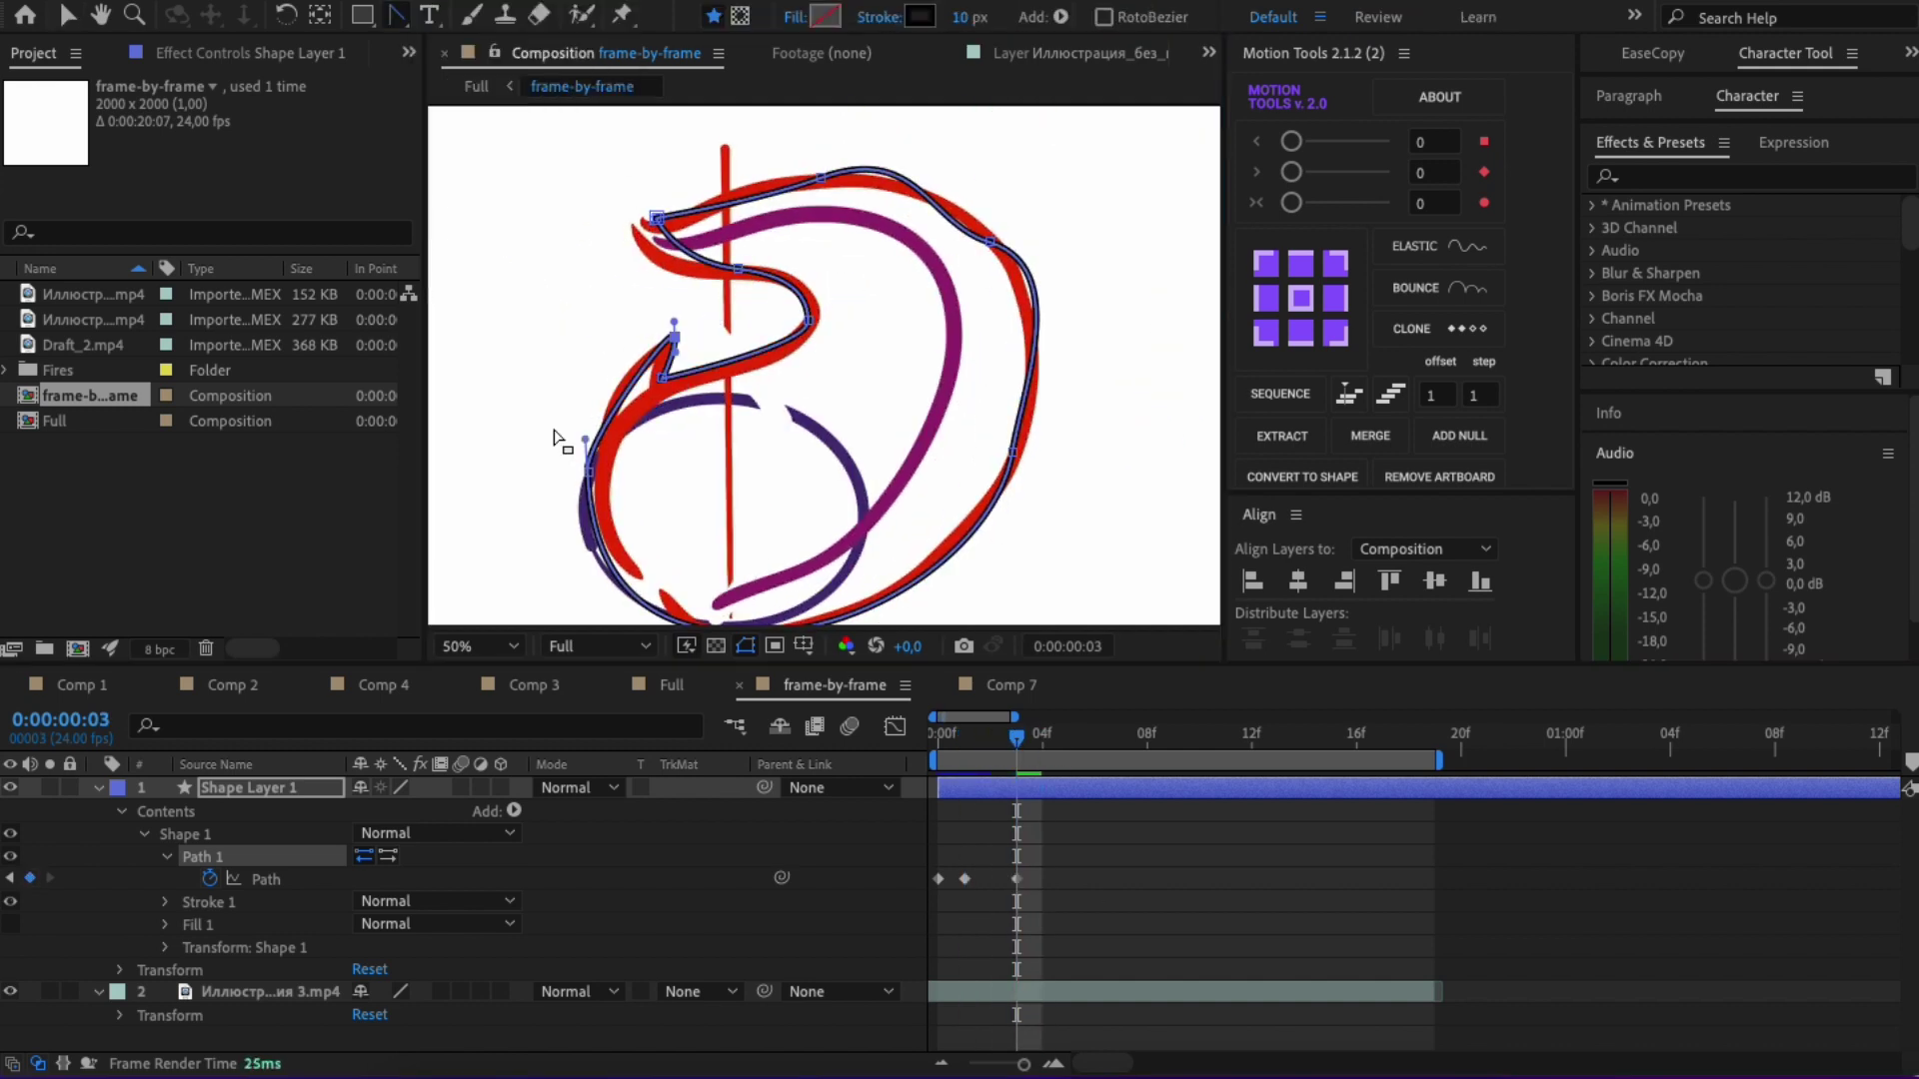
click(588, 474)
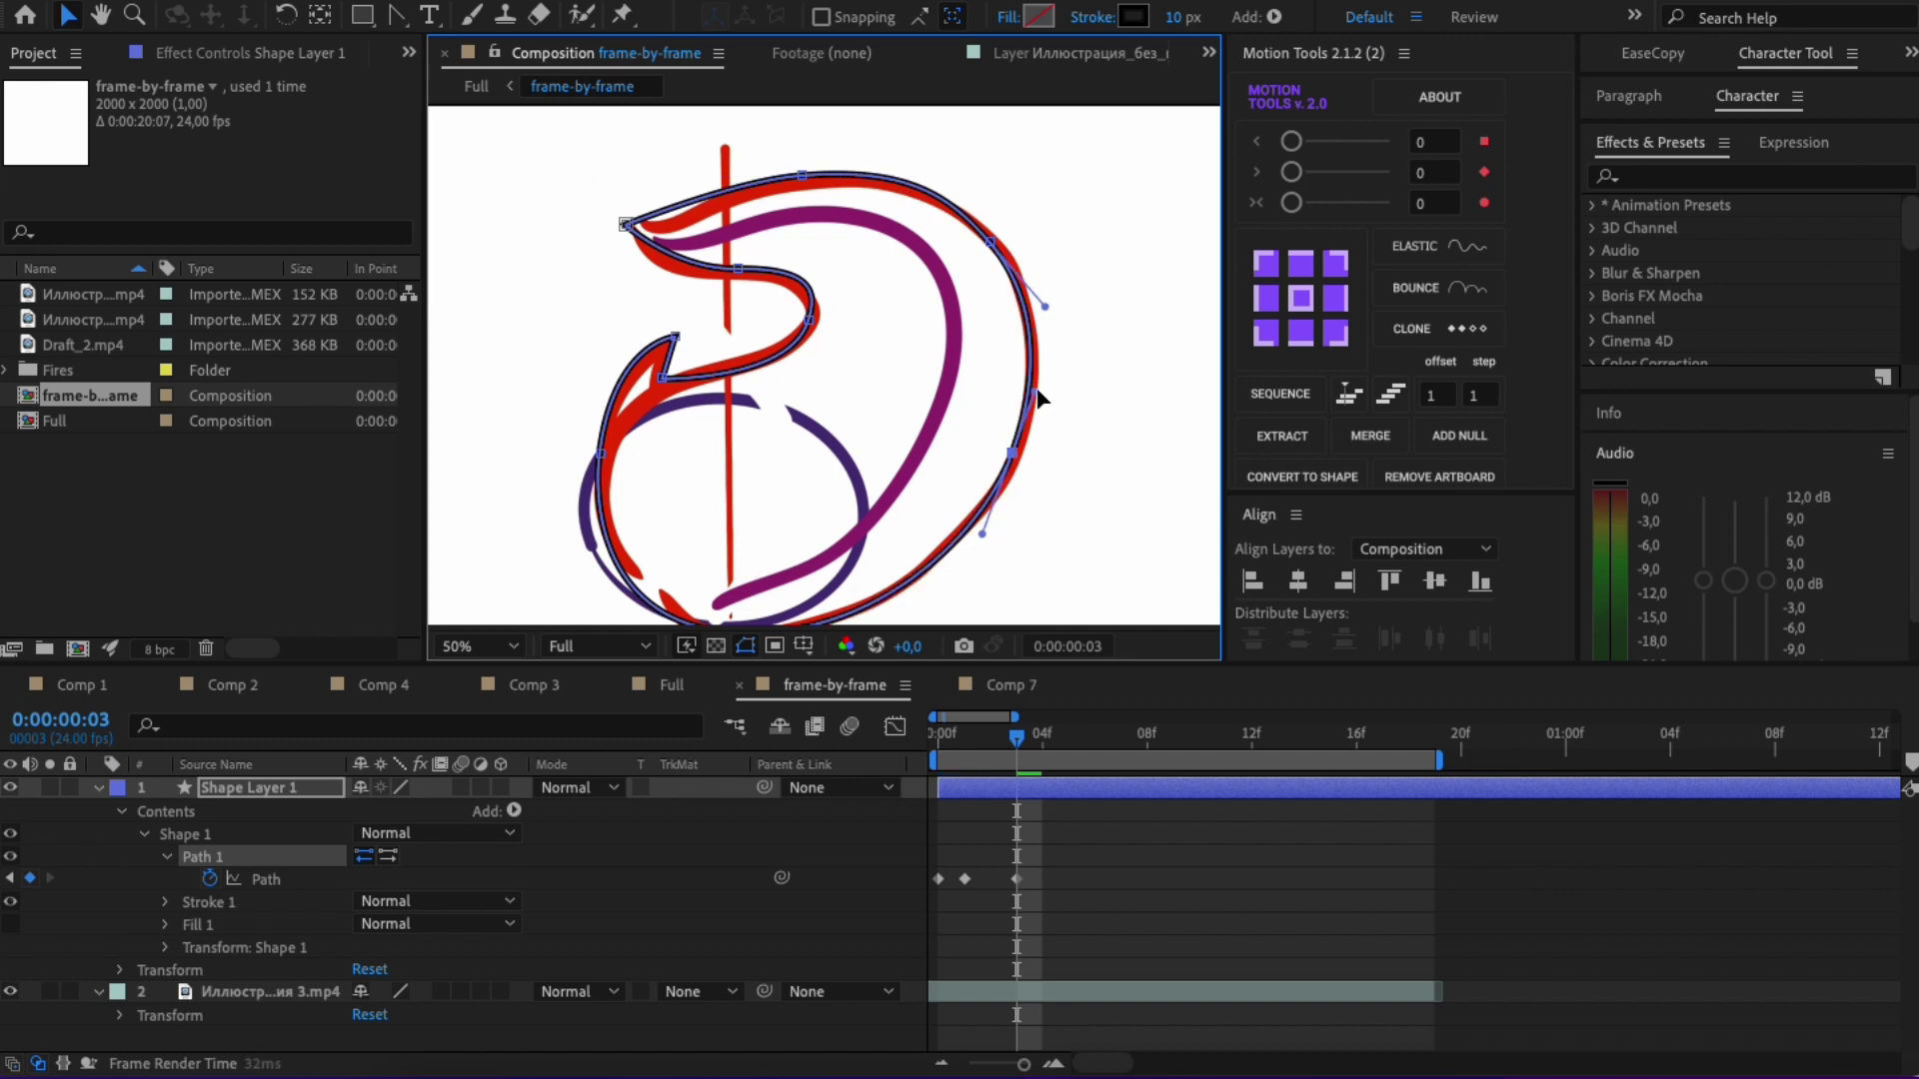